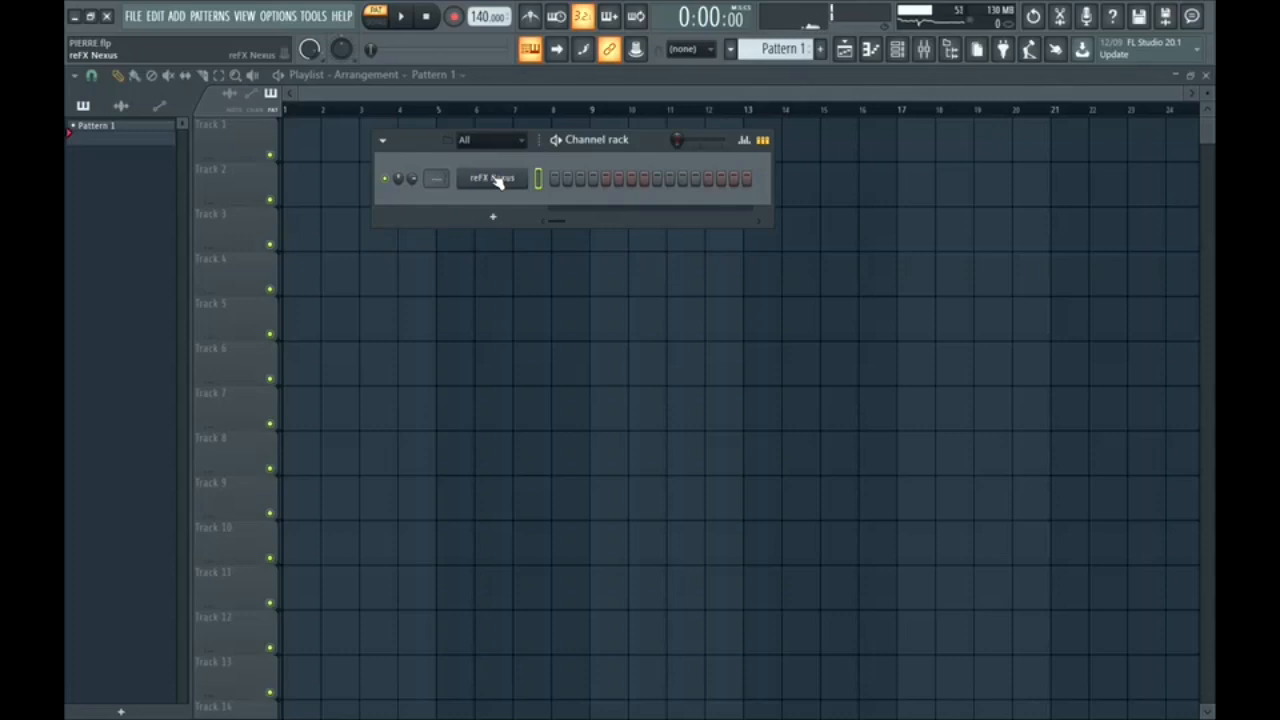
# - Load the PD VINTAGE PAD preset from the WONDERWORLD category in the reFX Nexus channel and audition it
pyautogui.click(495, 179)
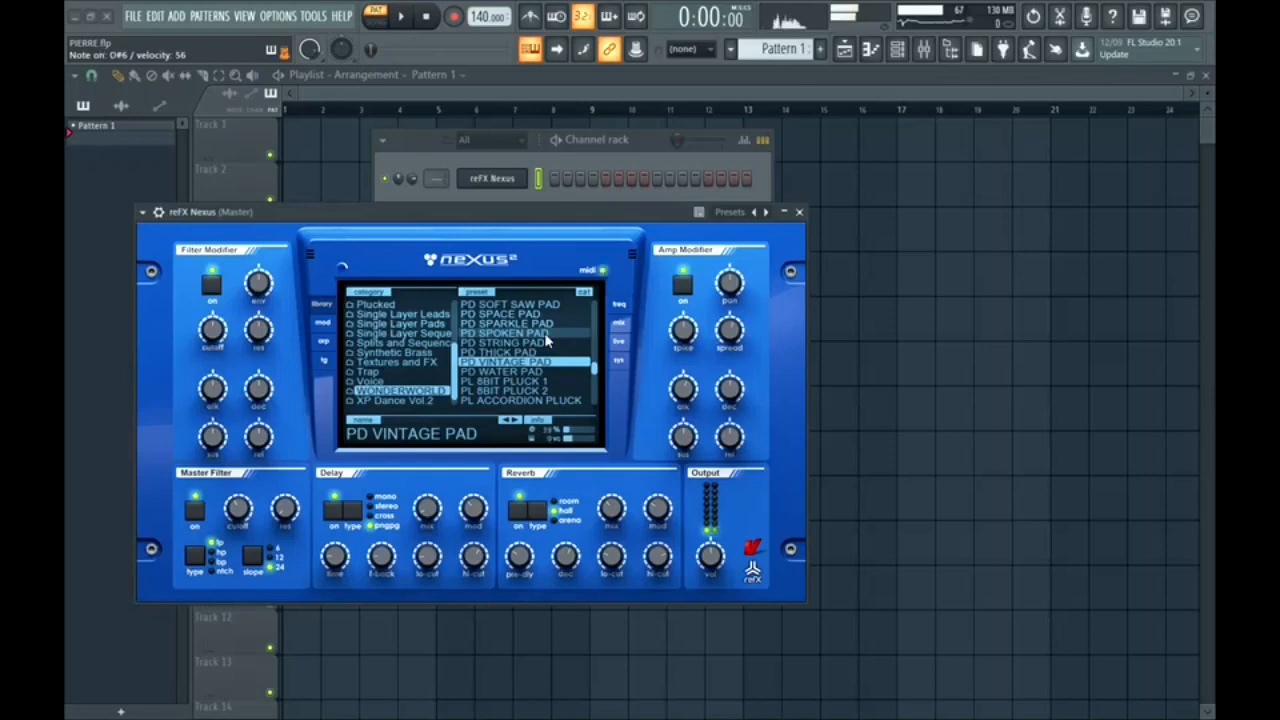
pyautogui.click(458, 122)
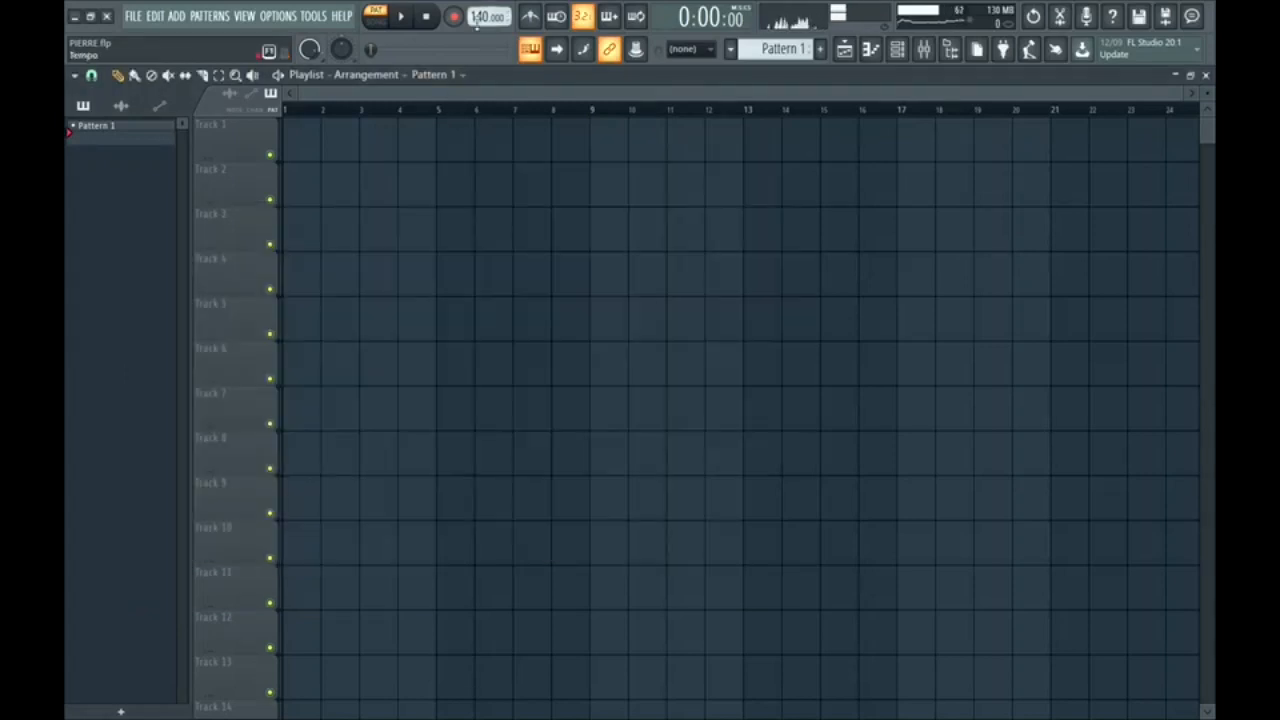
# - Set the tempo to 163 BPM and record a pad chord melody into Pattern 1 with the metronome on
pyautogui.moveTo(476, 22); pyautogui.dragTo(476, 16)
pyautogui.click(535, 17)
pyautogui.press('space')
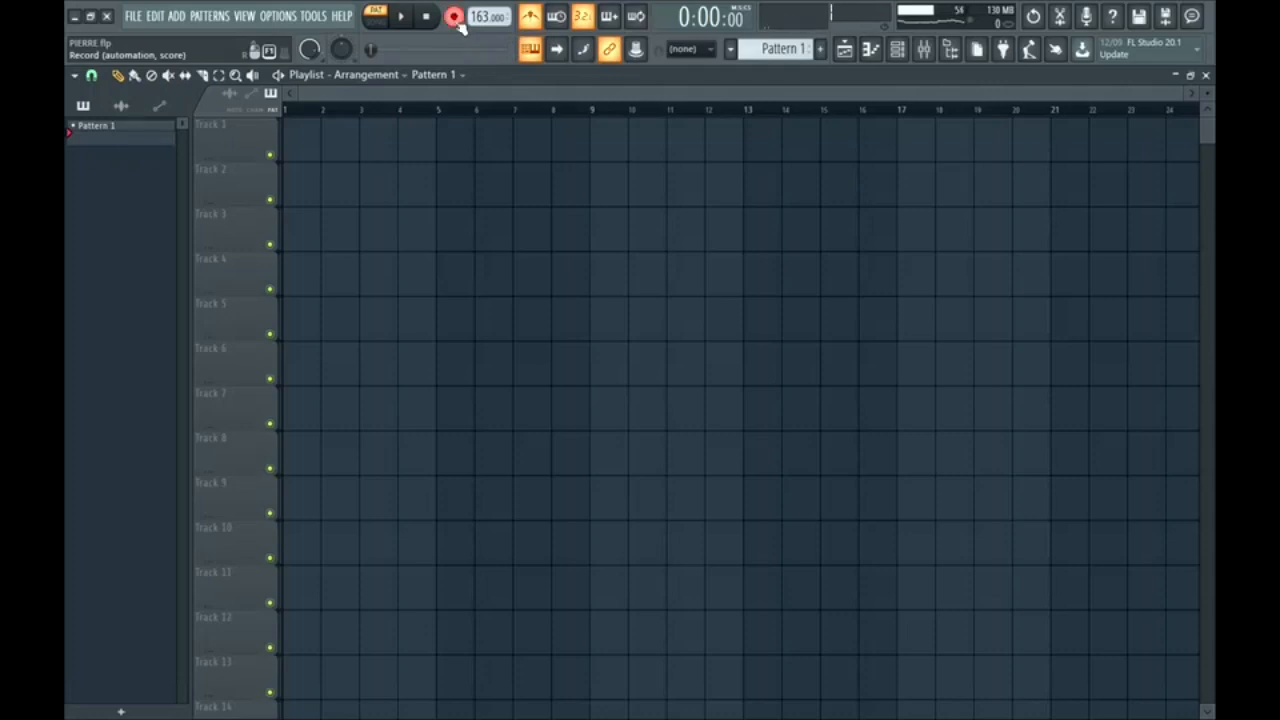
pyautogui.press('space')
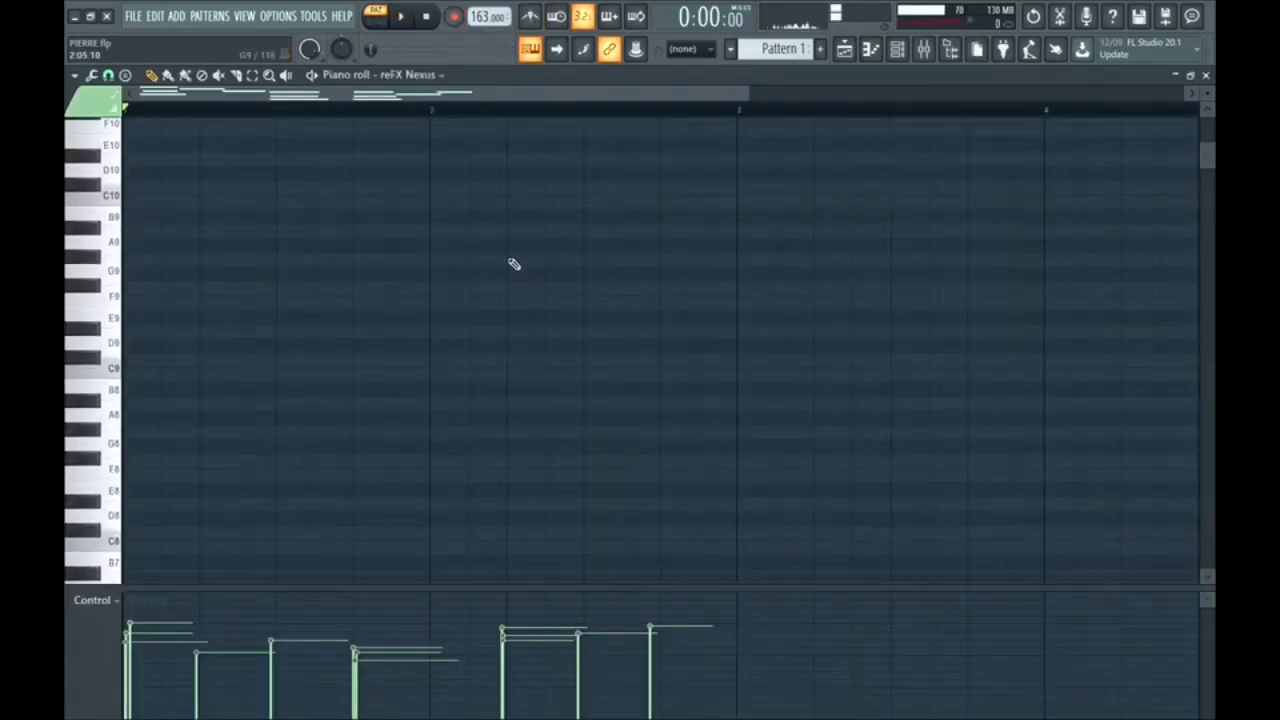
# - Quantize the recorded notes, lengthen the second chord's D#6 and B5 to match its G#5, and extend the last D#6 to bar 3
pyautogui.hotkey('ctrl', 'q')
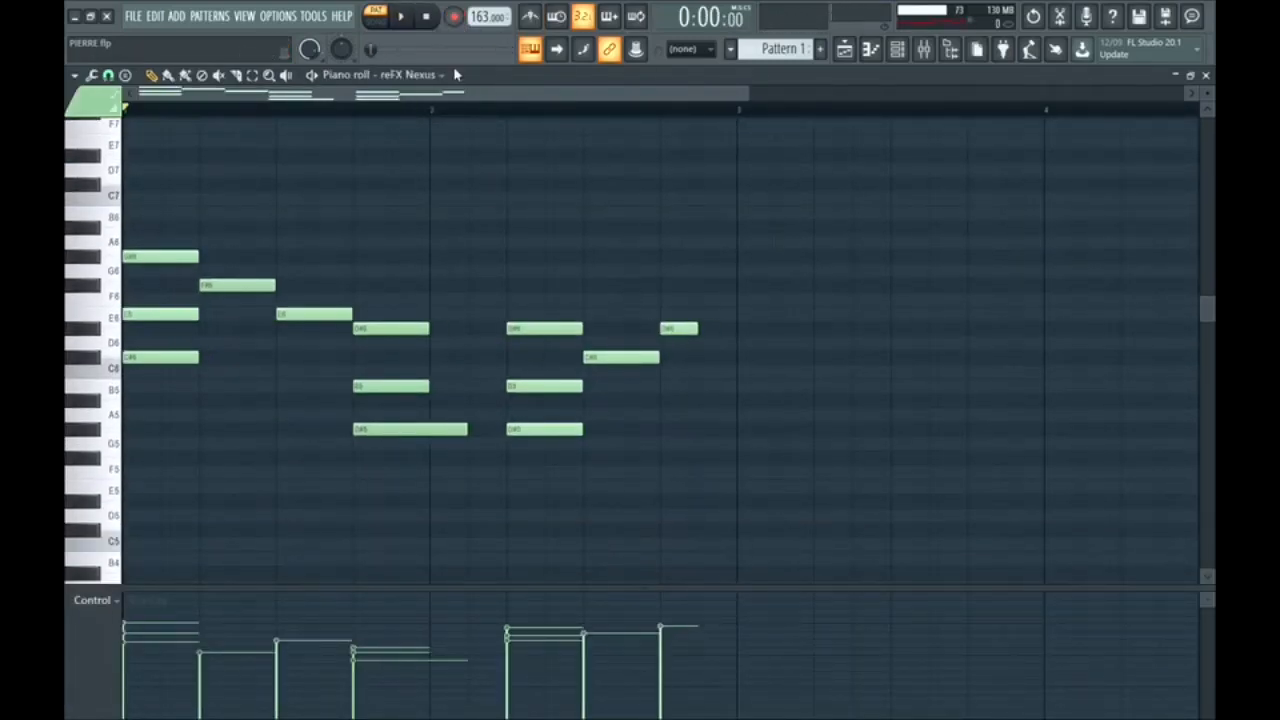
pyautogui.press('space')
pyautogui.moveTo(409, 314); pyautogui.dragTo(472, 386)
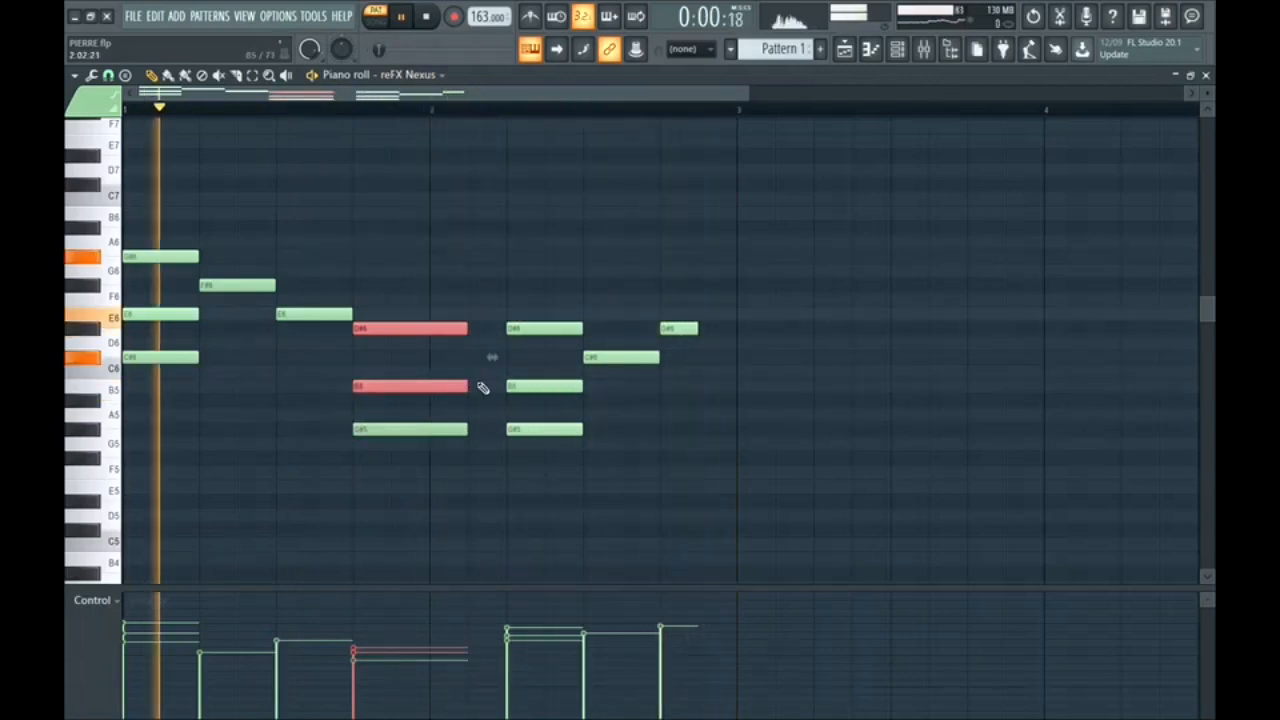
pyautogui.keyDown('ctrl'); pyautogui.click(486, 384); pyautogui.keyUp('ctrl')
pyautogui.moveTo(697, 328); pyautogui.dragTo(735, 329)
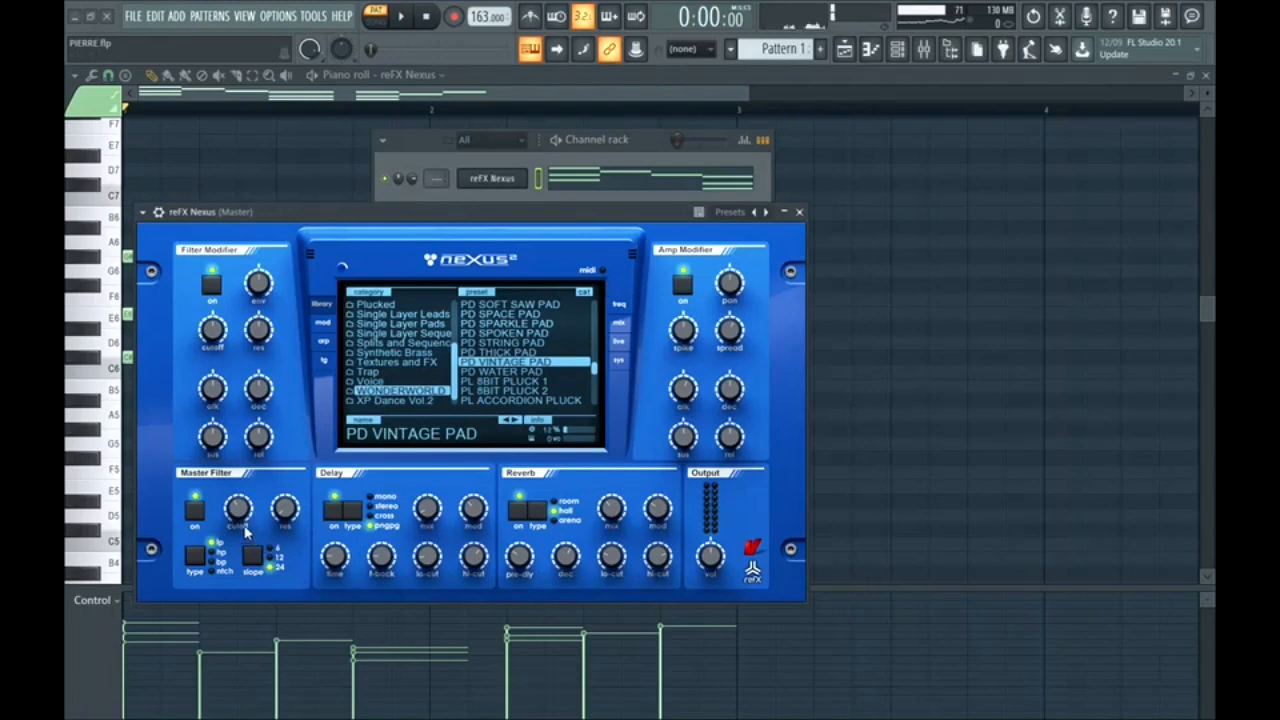
# - Adjust the Nexus pad's master filter cutoff to about 43 and its delay low-cut to about 27 during playback
pyautogui.press('space')
pyautogui.moveTo(240, 509); pyautogui.dragTo(240, 515)
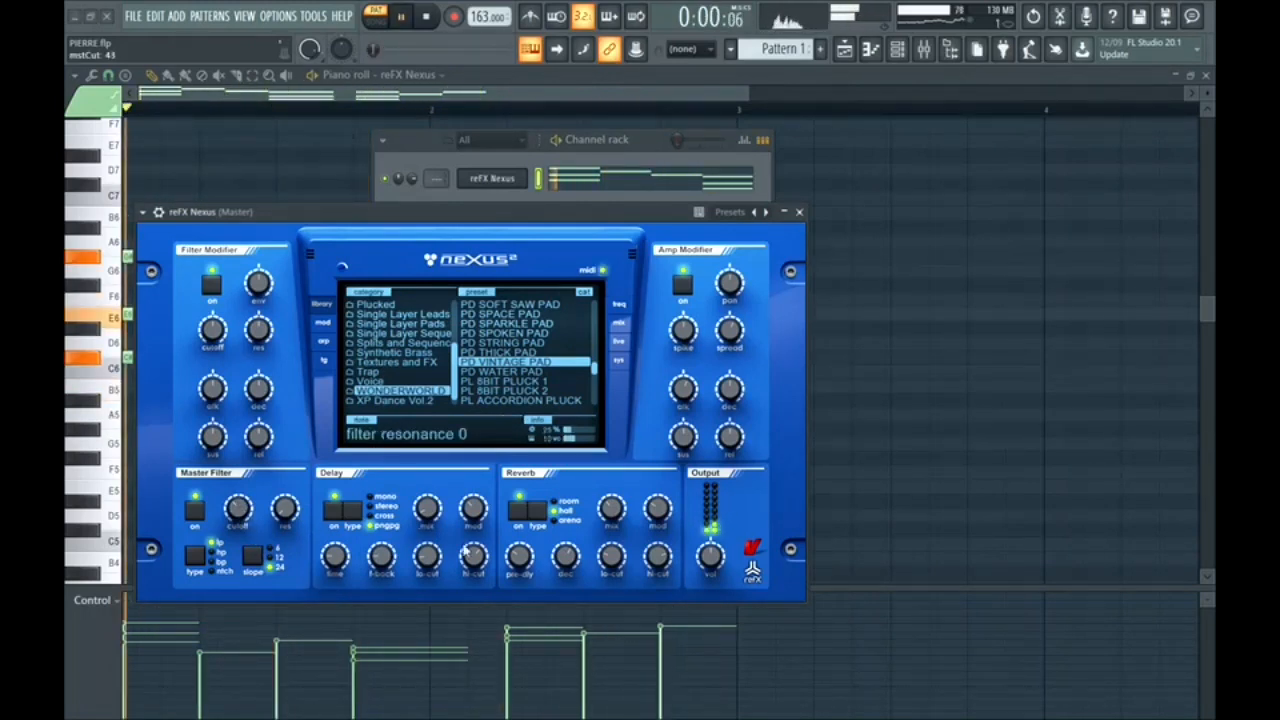
pyautogui.moveTo(428, 556); pyautogui.dragTo(428, 547)
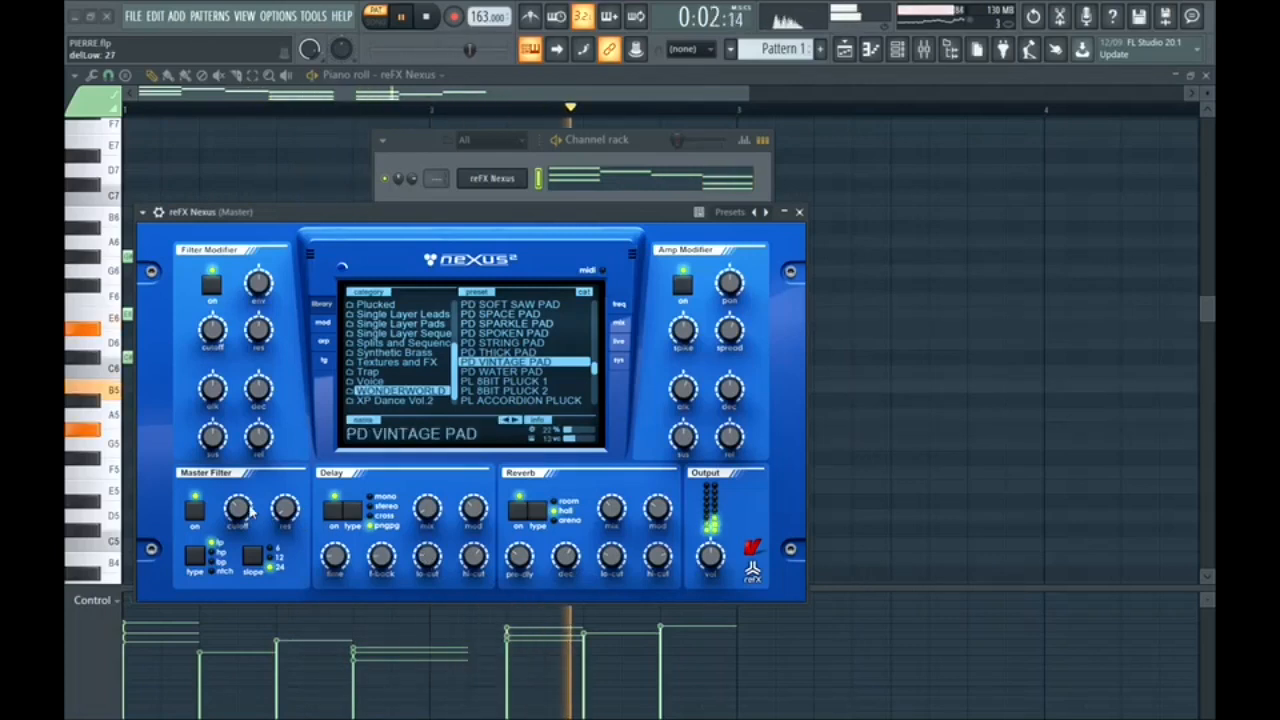
pyautogui.press('space')
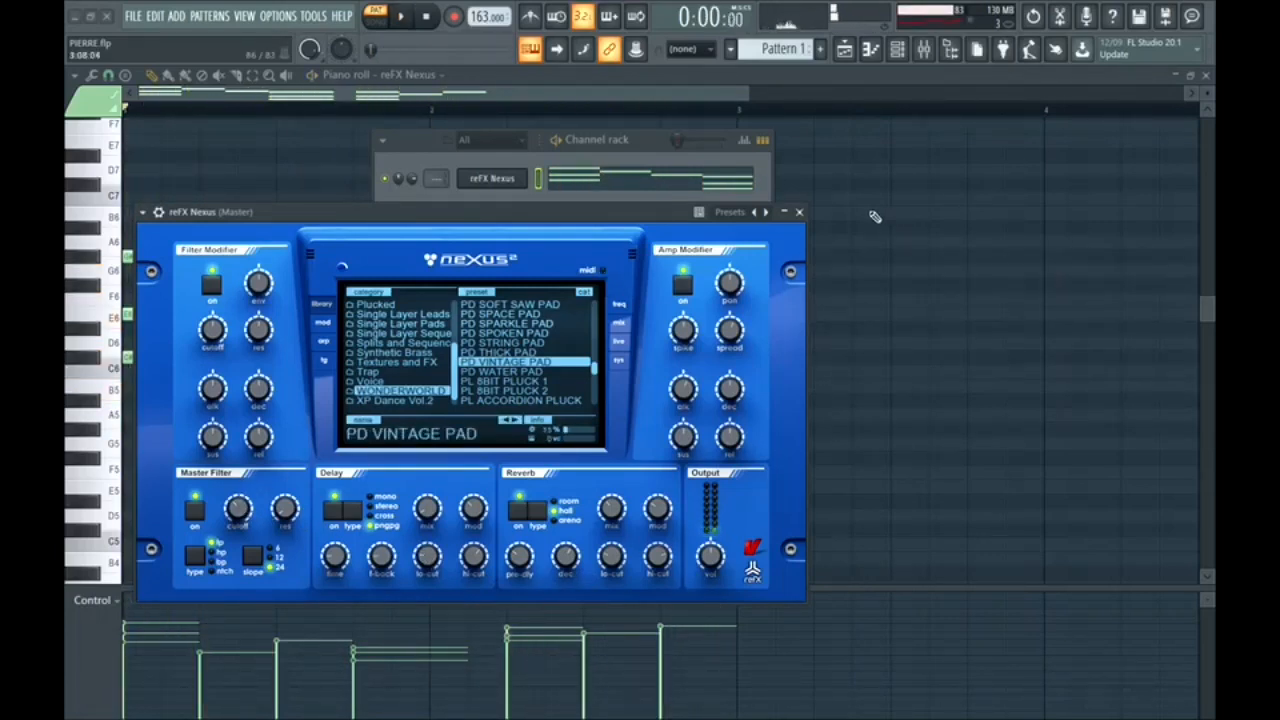
pyautogui.click(799, 213)
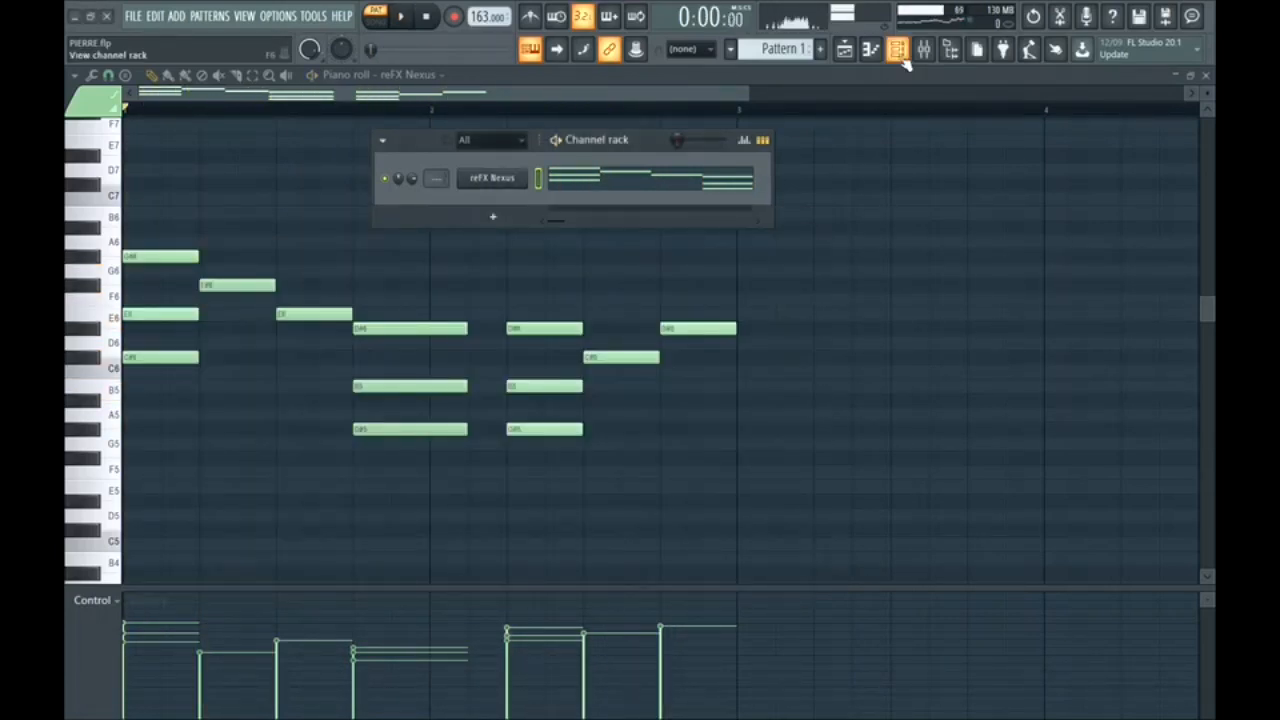
# - Rename the reFX Nexus channel as PAD
pyautogui.rightClick(515, 180)
pyautogui.click(578, 214)
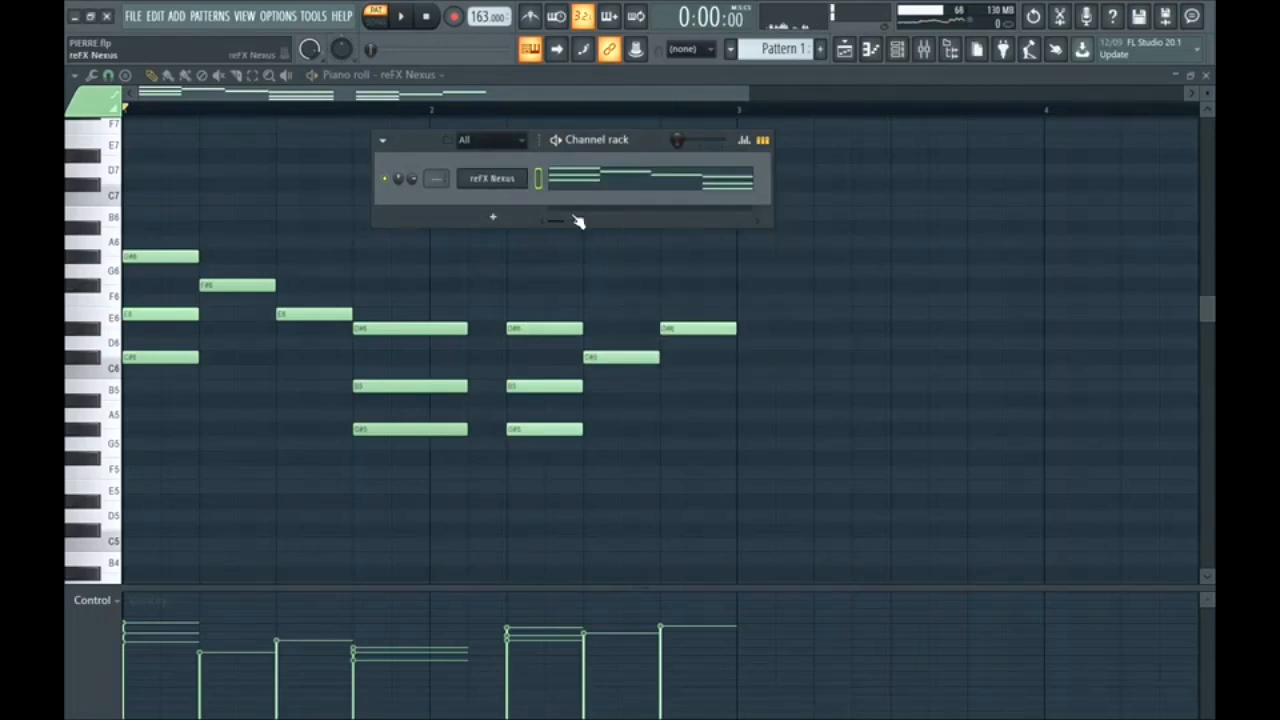
pyautogui.write('PAD')
pyautogui.press('Return')
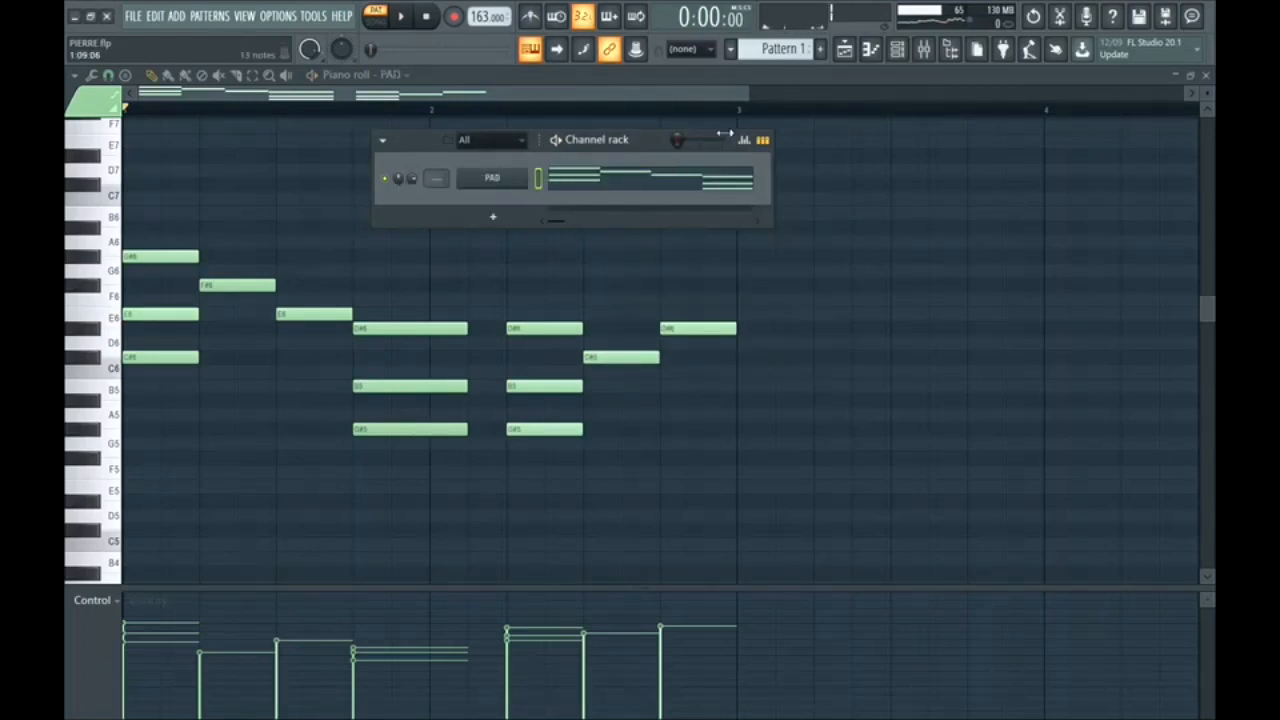
# - Place Pattern 1 twice in a row on Track 1 of the playlist and select bars 1 to 4
pyautogui.click(898, 51)
pyautogui.click(846, 52)
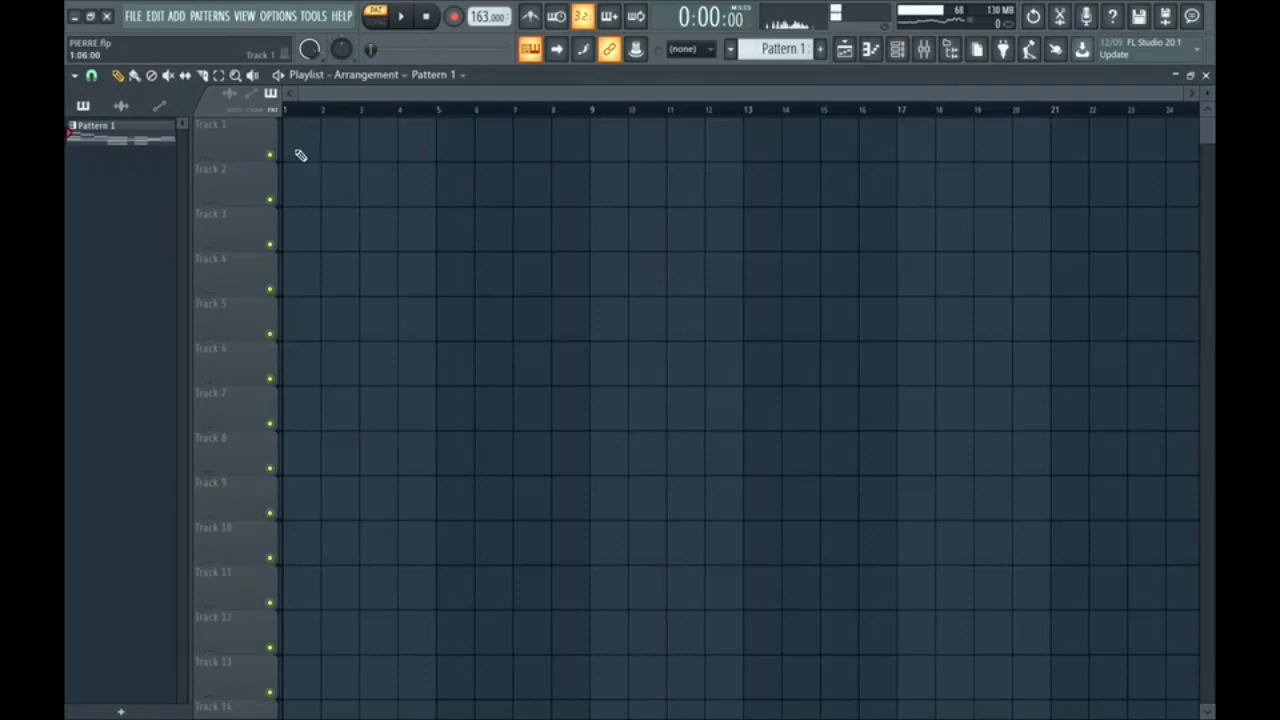
pyautogui.click(300, 155)
pyautogui.moveTo(345, 140); pyautogui.dragTo(380, 137)
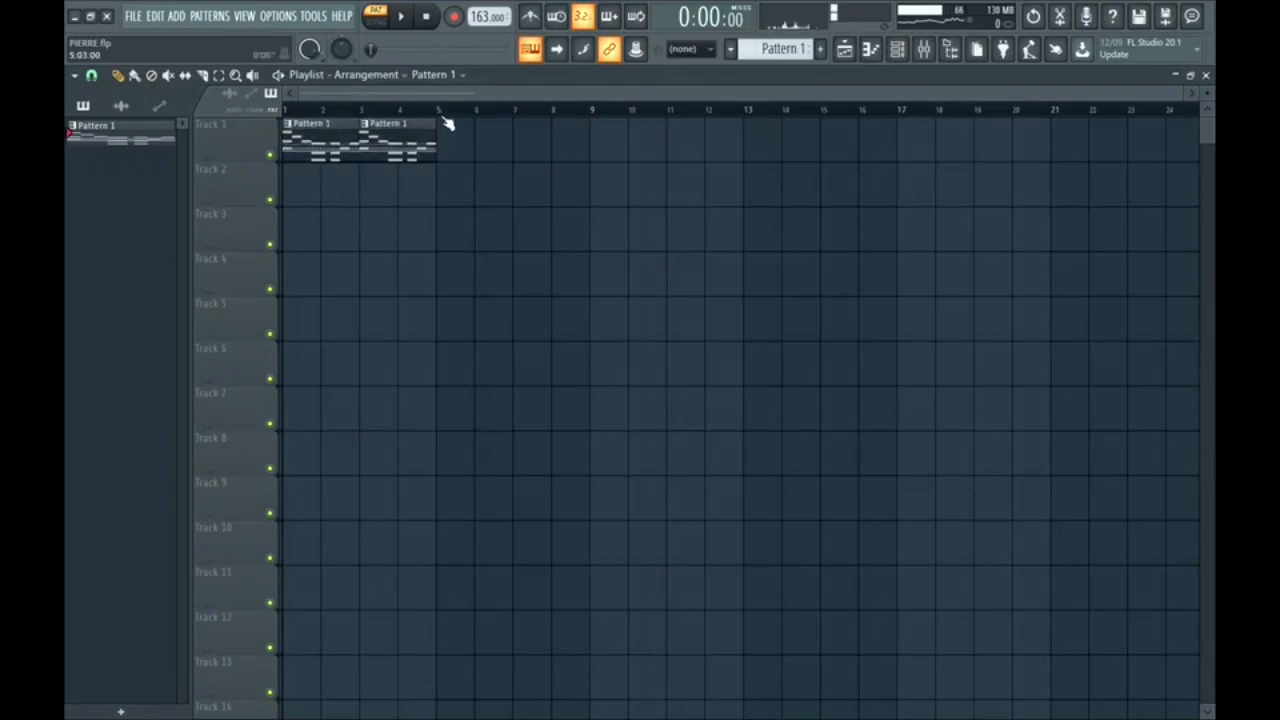
pyautogui.moveTo(447, 112); pyautogui.dragTo(229, 137)
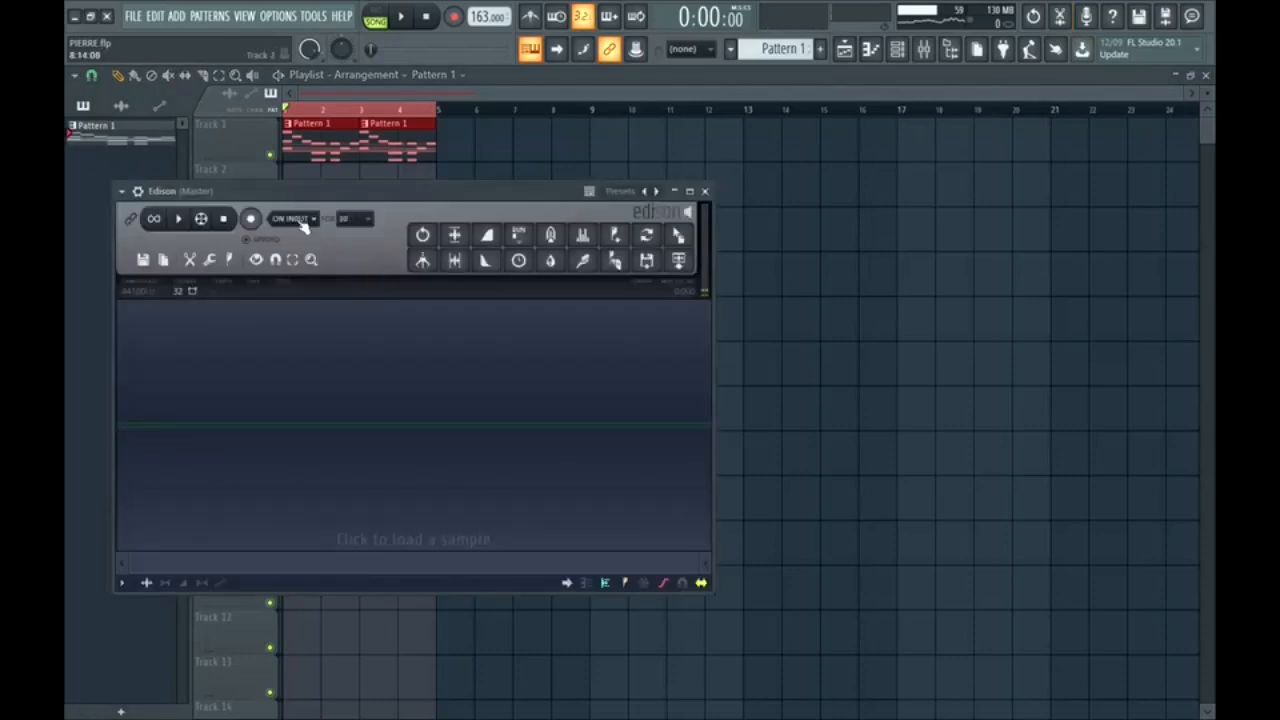
# - Record the looped pad playback in Edison in On Play mode, place the audio on Track 1 and clear the bar selection
pyautogui.click(305, 226)
pyautogui.click(305, 281)
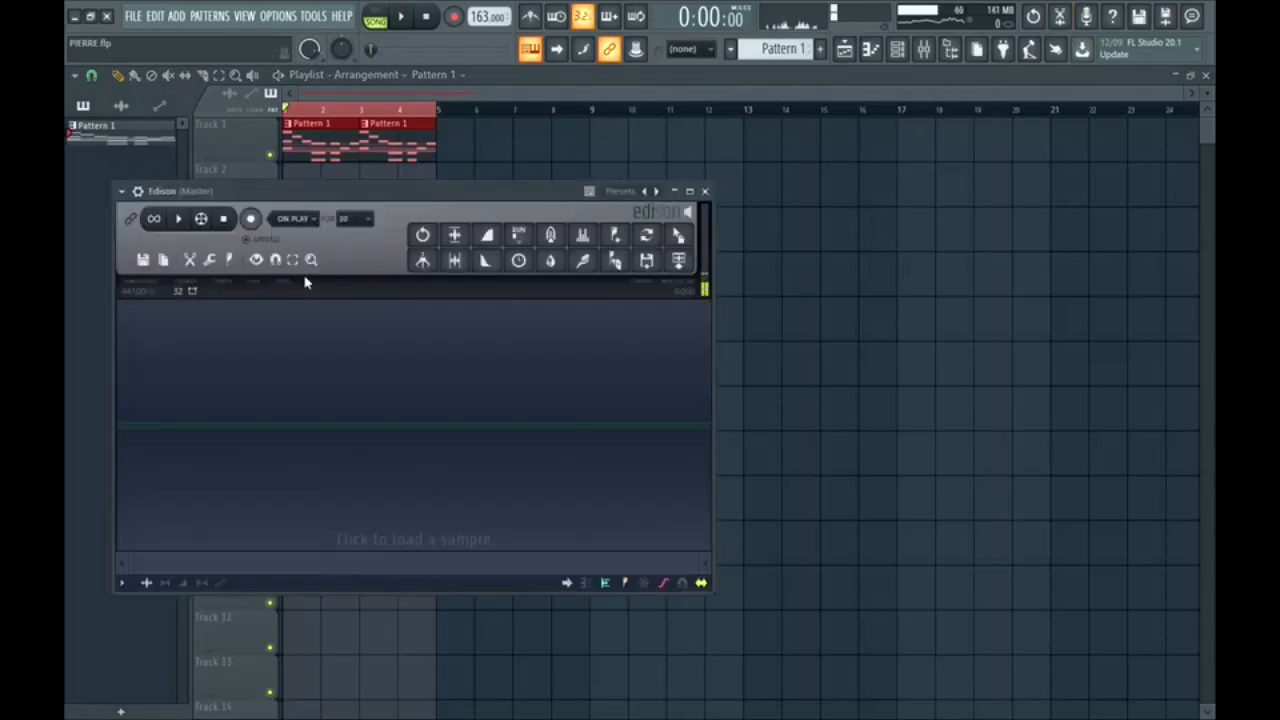
pyautogui.click(251, 220)
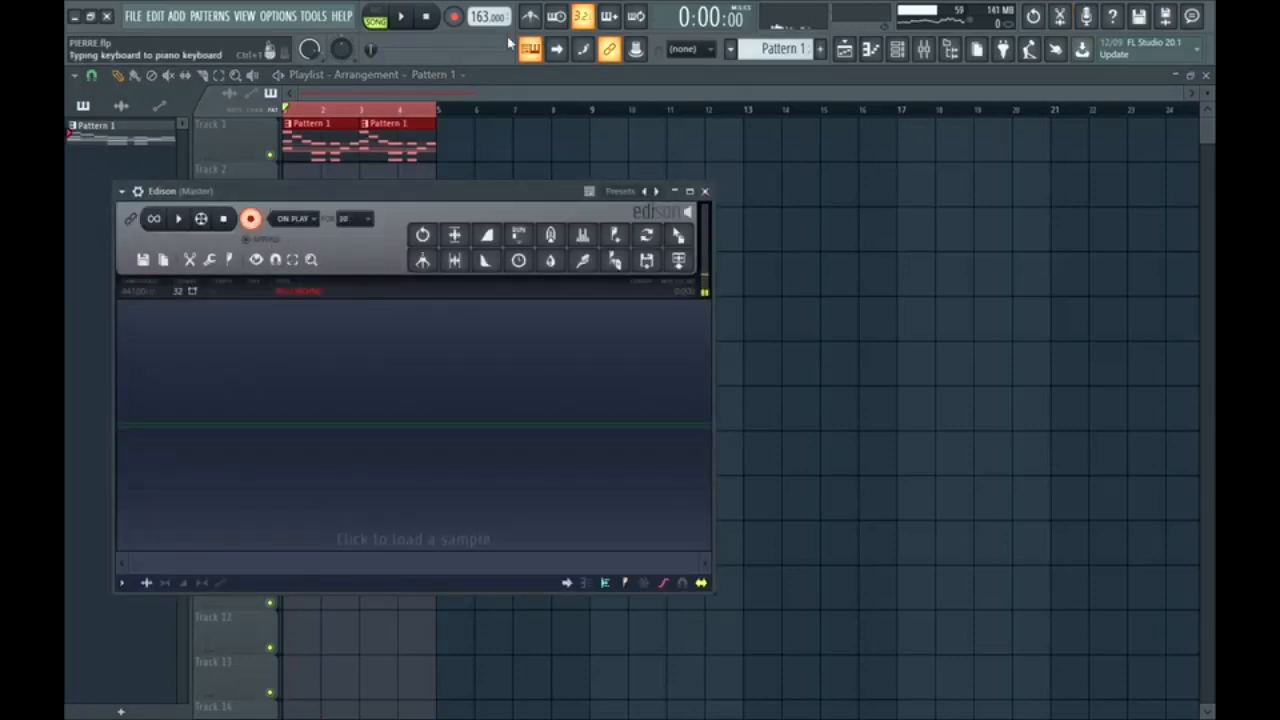
pyautogui.click(403, 19)
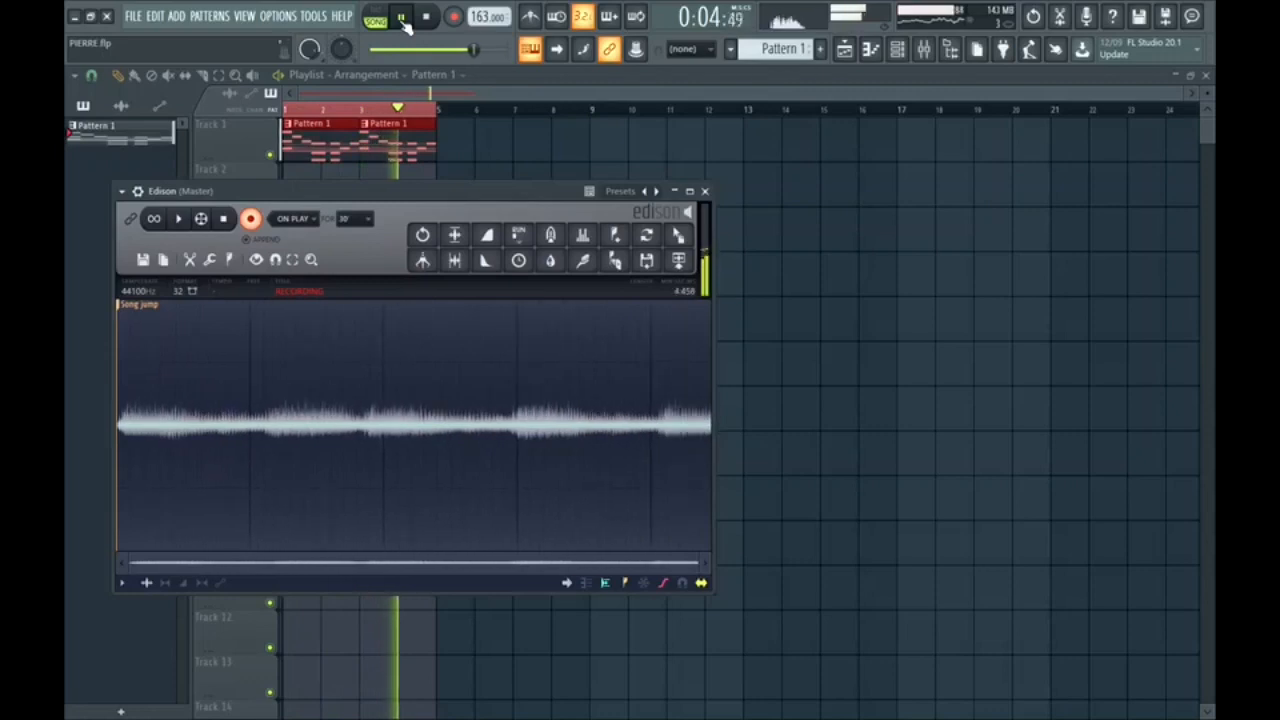
pyautogui.click(430, 20)
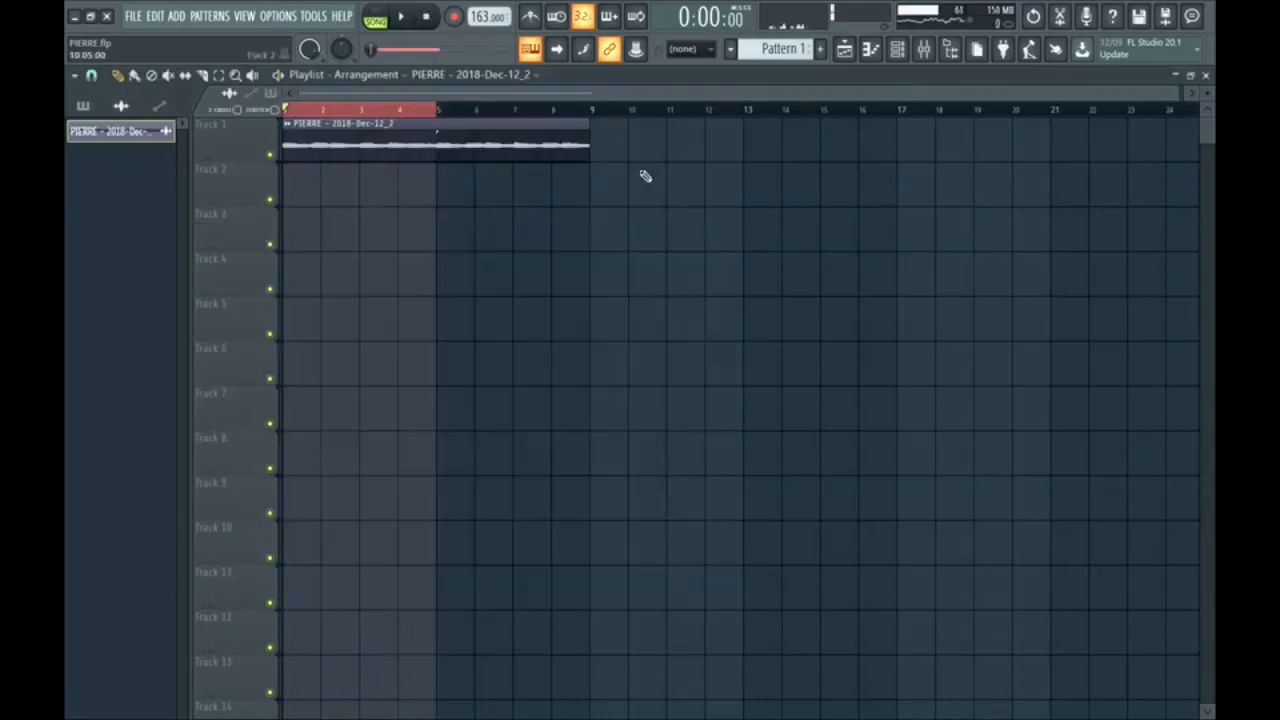
pyautogui.rightClick(404, 113)
# - Show all channels in the channel rack and delete the PAD channel
pyautogui.click(893, 53)
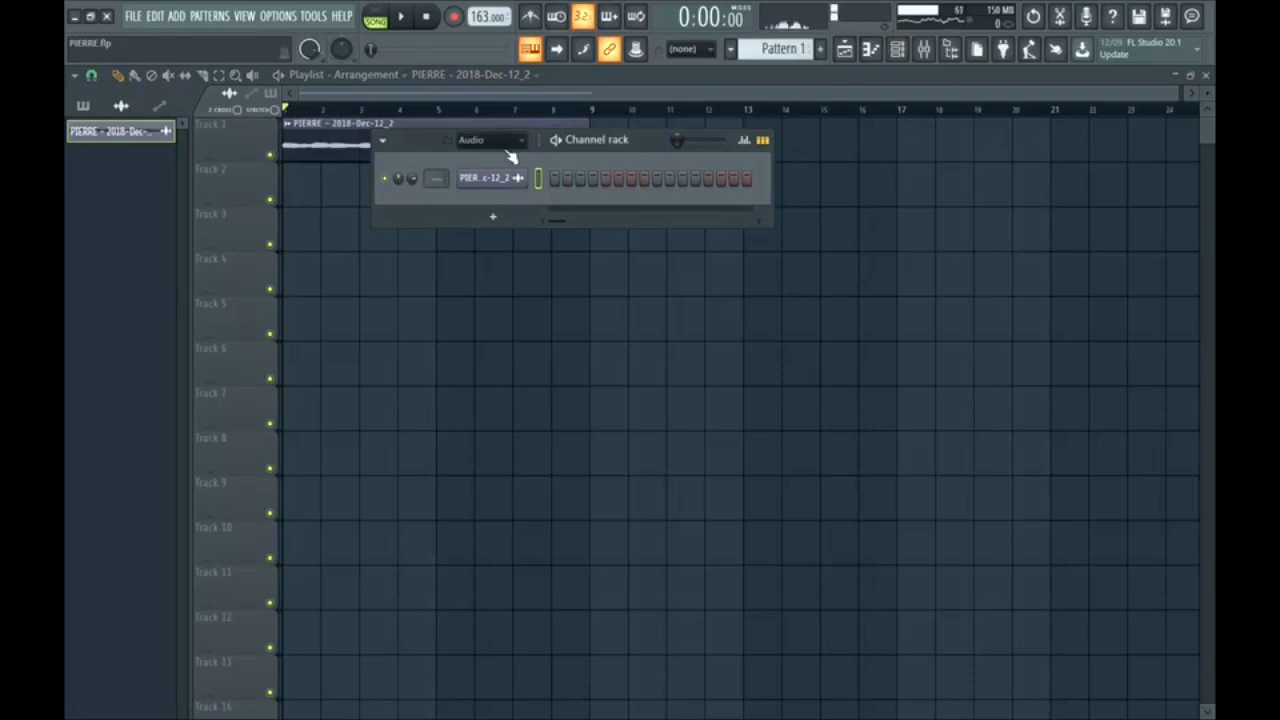
pyautogui.click(506, 143)
pyautogui.click(489, 194)
pyautogui.rightClick(492, 186)
pyautogui.press('d')
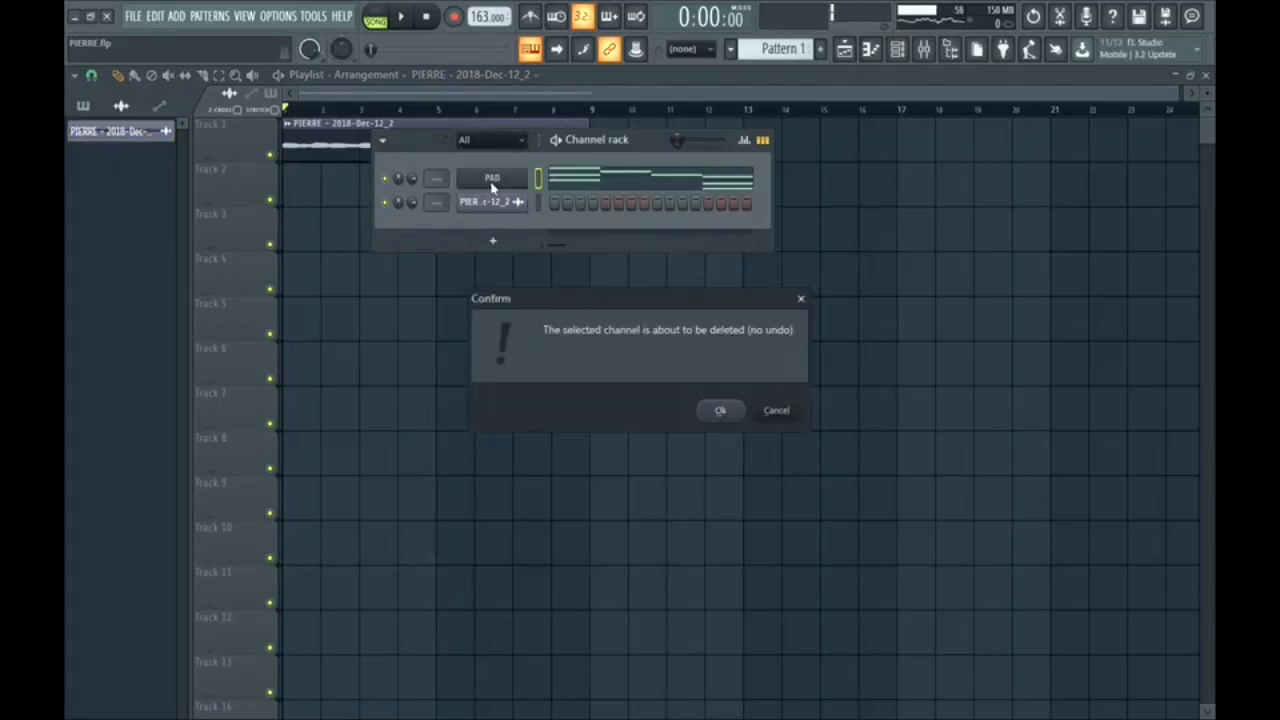
pyautogui.press('Return')
# - Rename the recorded audio channel as chords and remove its icon
pyautogui.press('F2')
pyautogui.press('capslock')
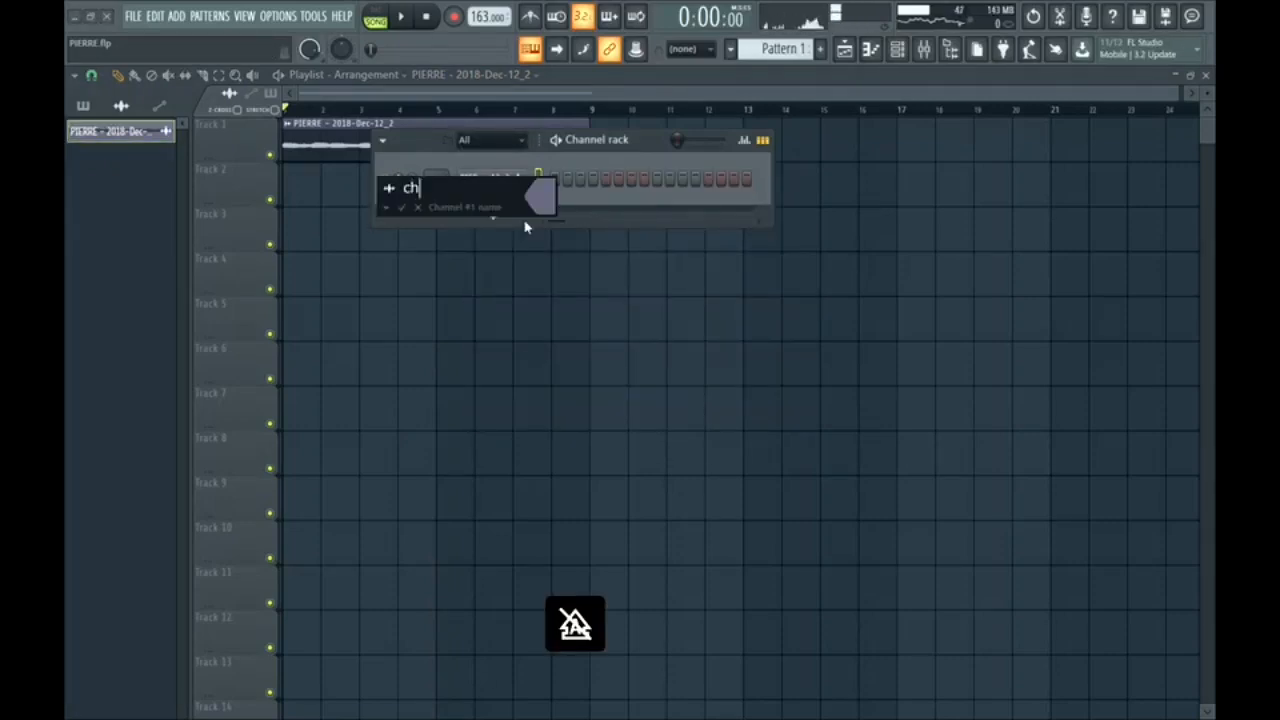
pyautogui.write('chords')
pyautogui.click(401, 207)
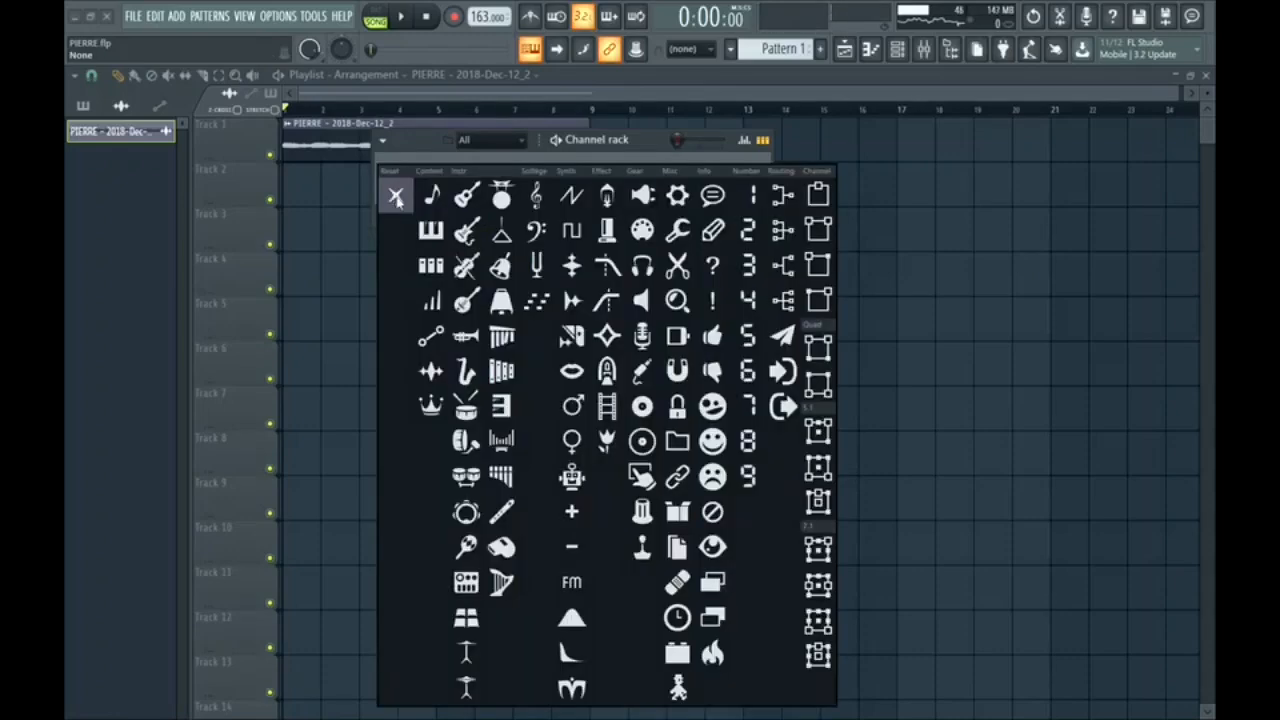
pyautogui.click(397, 191)
pyautogui.press('Return')
# - Play the chords audio clip in the playlist to check how it sounds
pyautogui.press('space')
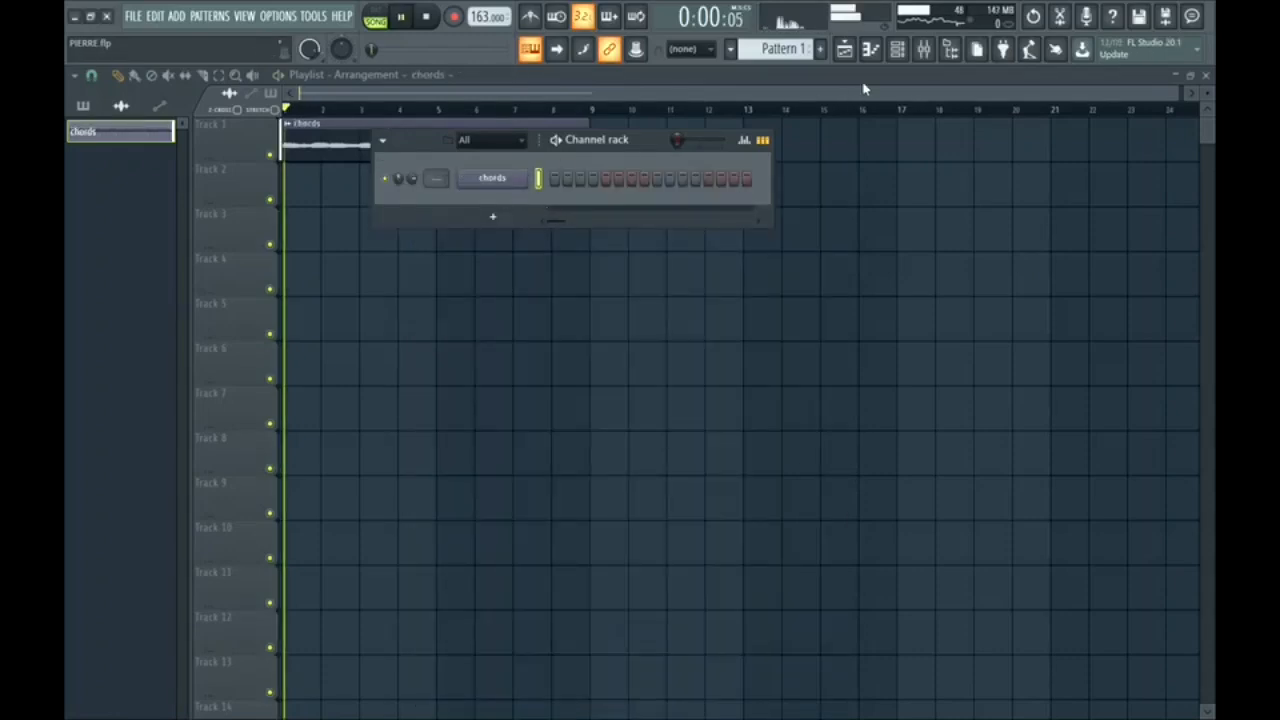
pyautogui.click(900, 49)
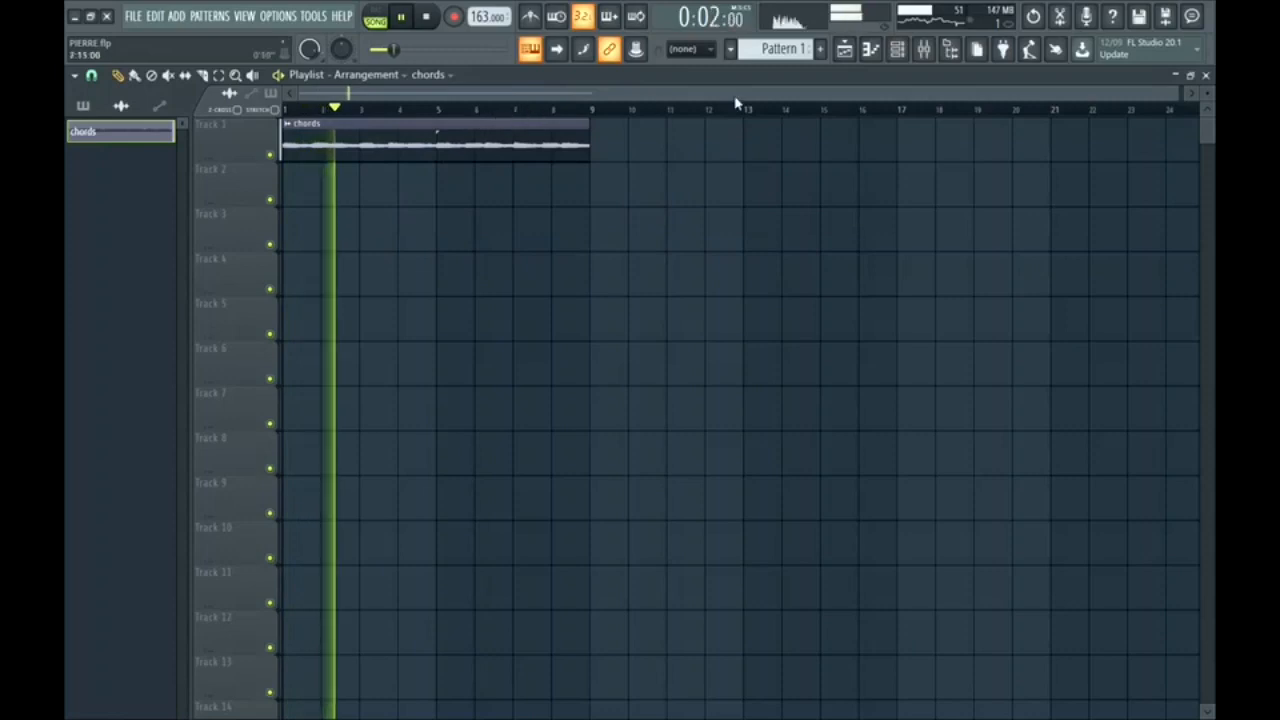
pyautogui.click(897, 49)
pyautogui.press('space')
# - Add a new reFX Nexus channel and load the BL SINE BELL preset from the WONDERWORLD category
pyautogui.click(494, 217)
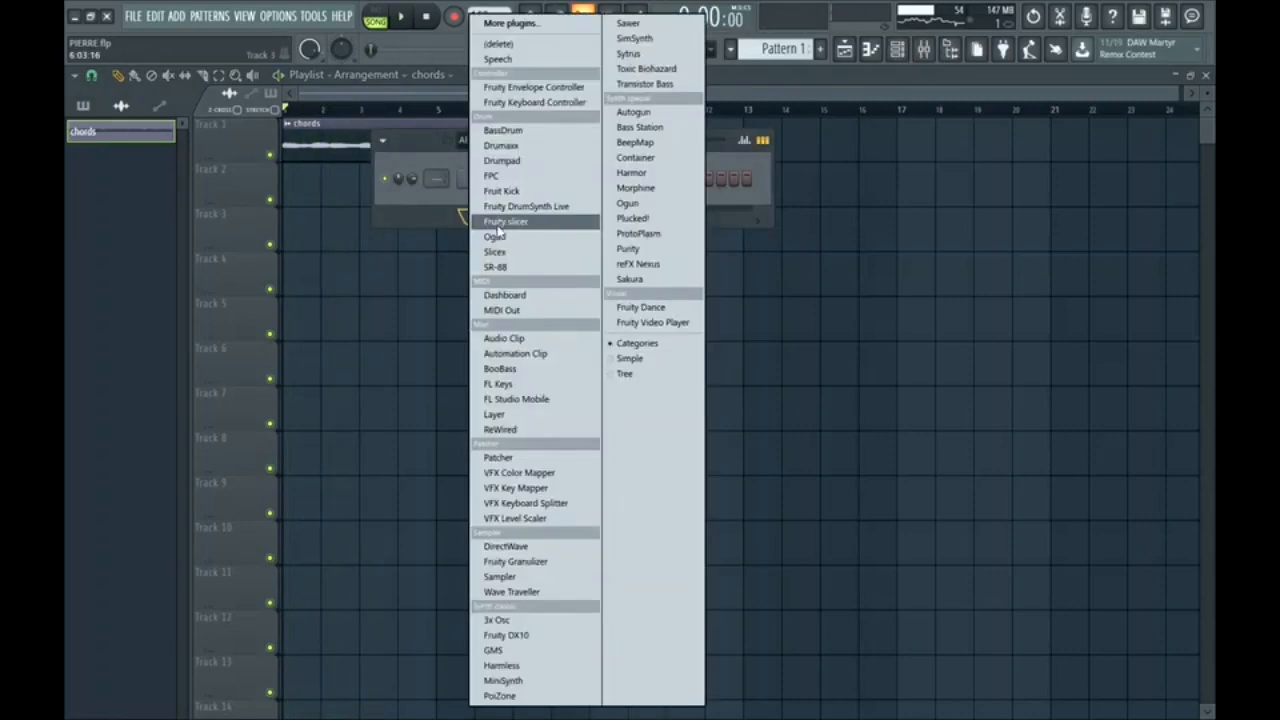
pyautogui.click(660, 264)
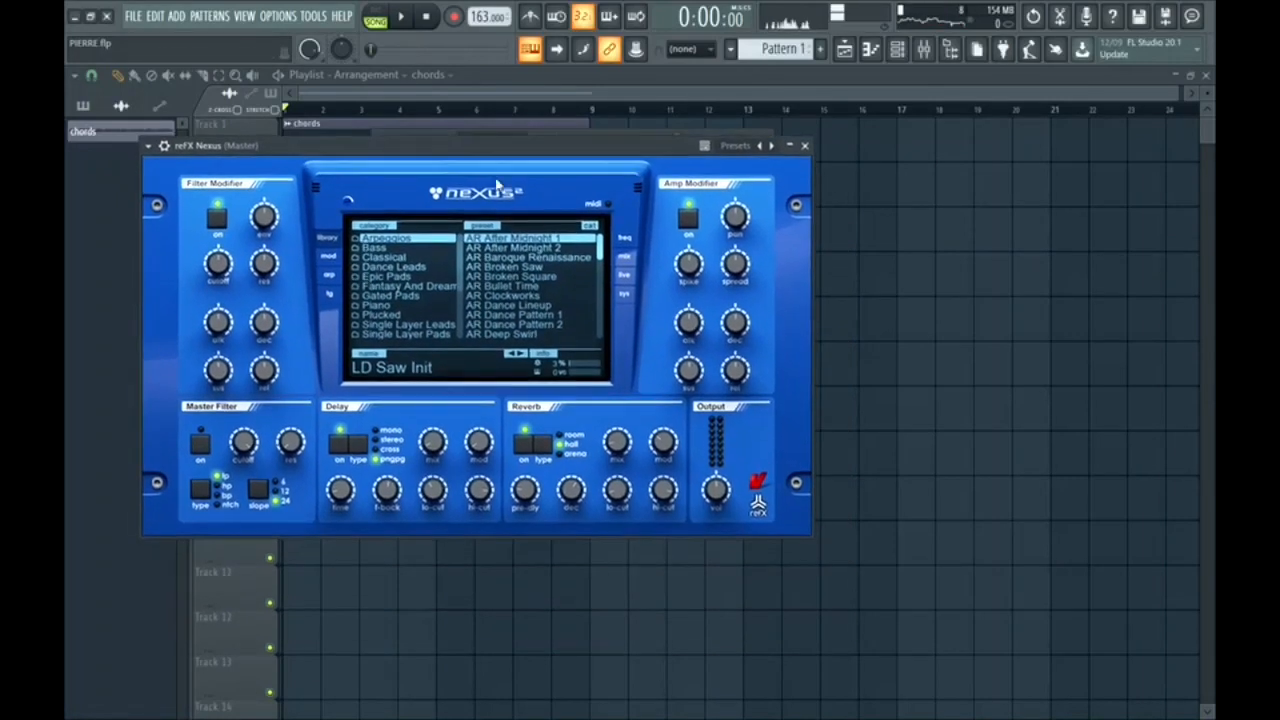
pyautogui.scroll(-2, 433, 310)
pyautogui.click(420, 316)
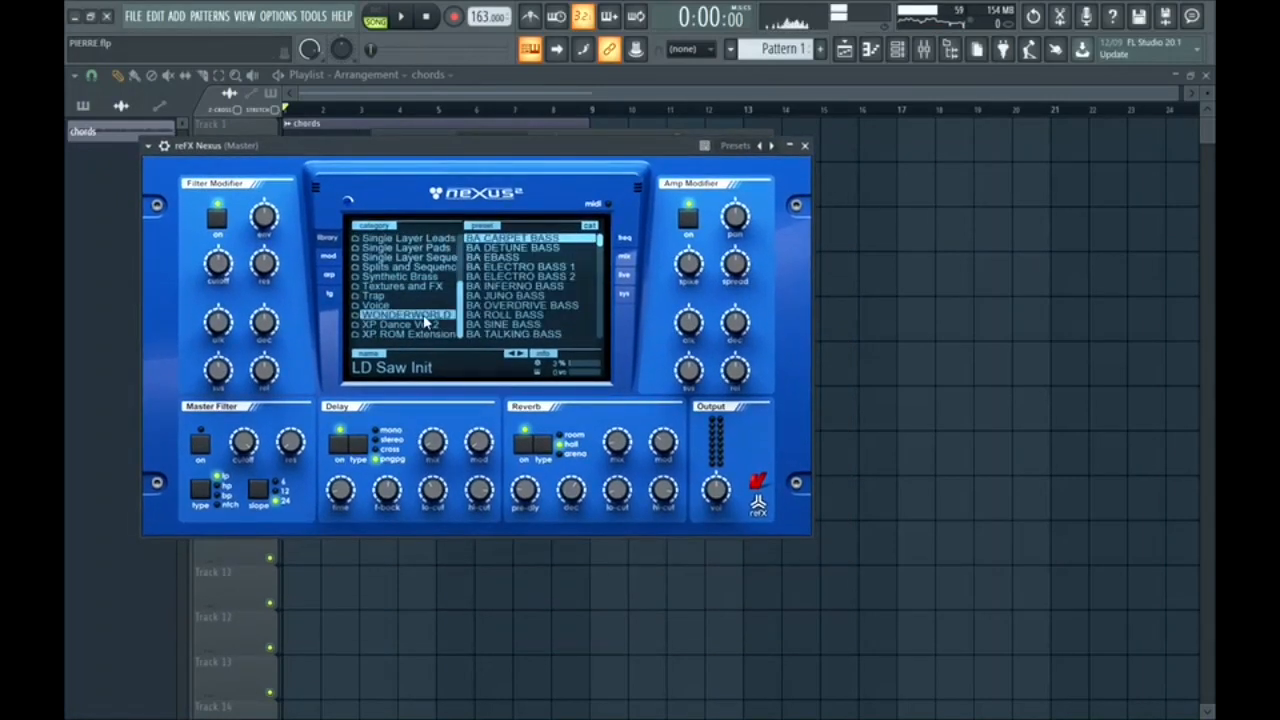
pyautogui.scroll(-6, 500, 290)
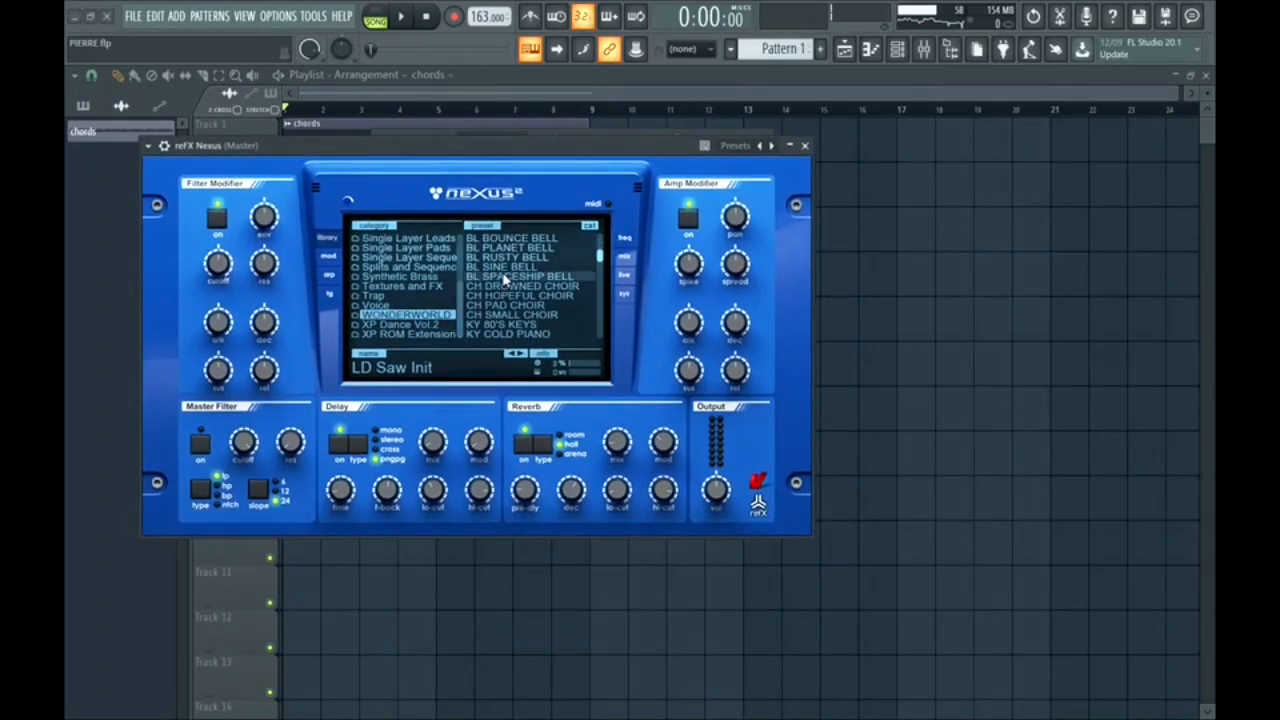
pyautogui.click(506, 268)
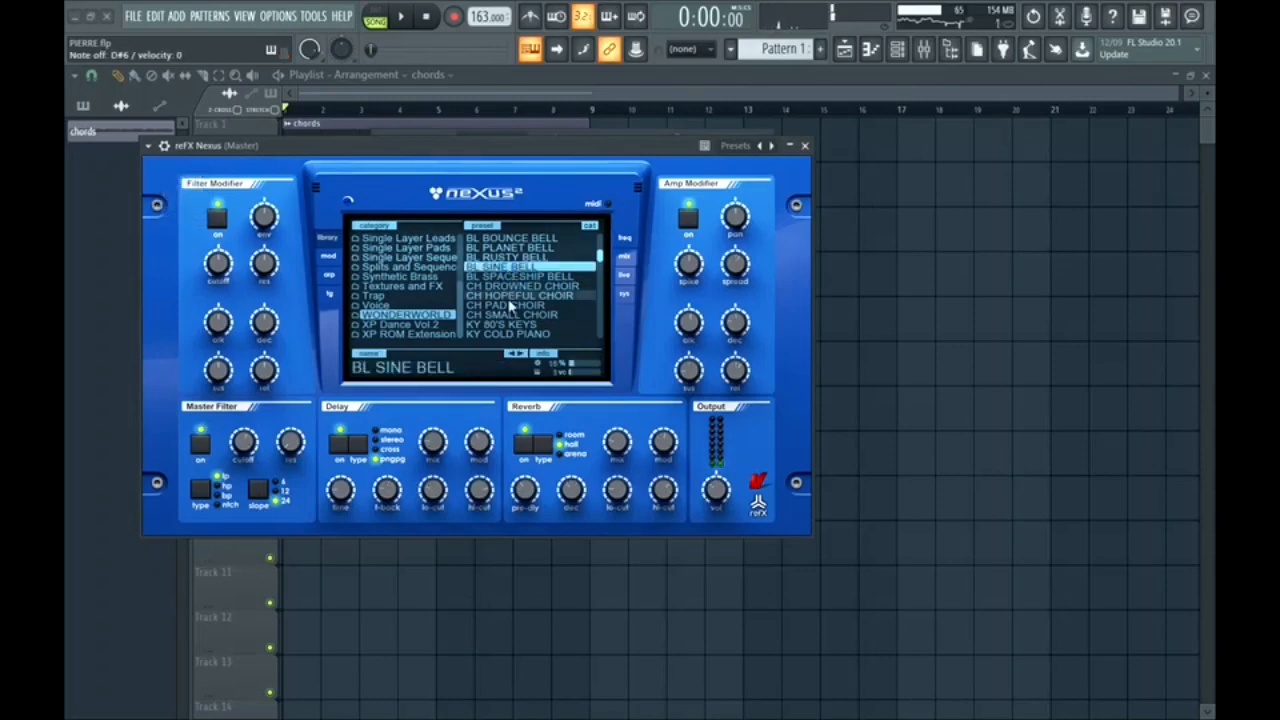
# - Play the chords clip while trying out a bell melody over it
pyautogui.click(410, 27)
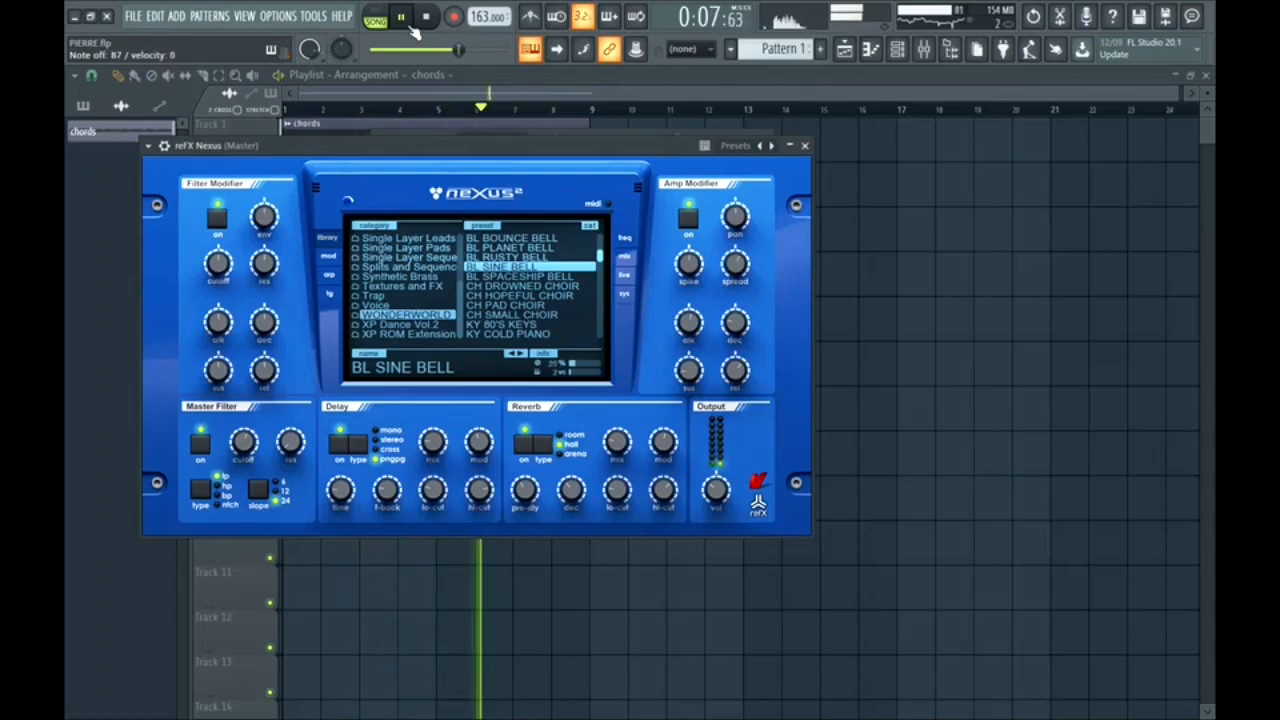
pyautogui.press('space')
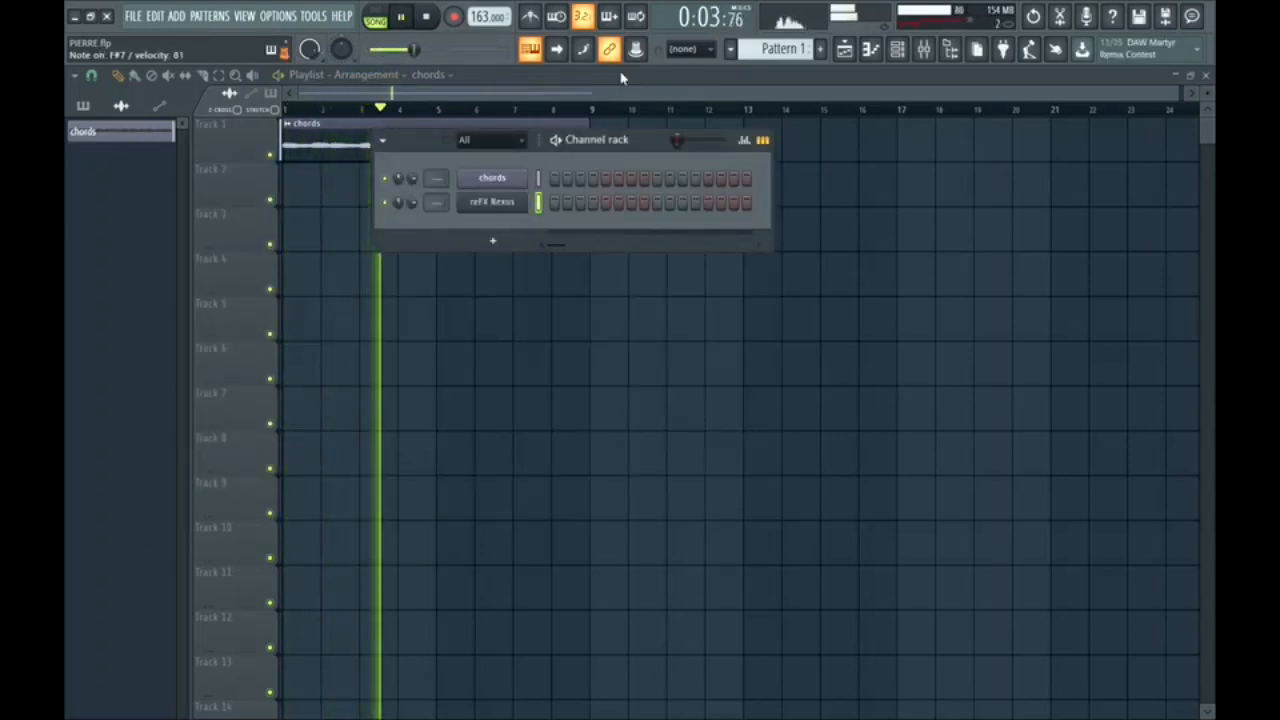
pyautogui.press('space')
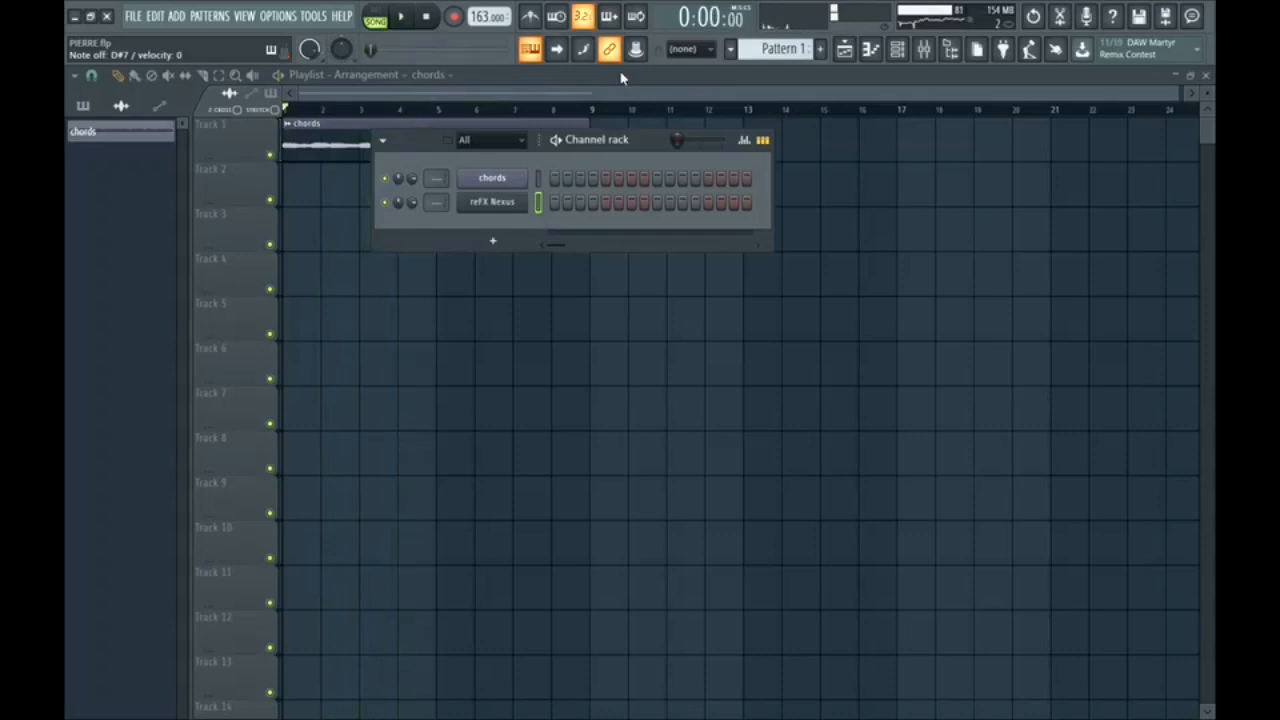
pyautogui.click(898, 49)
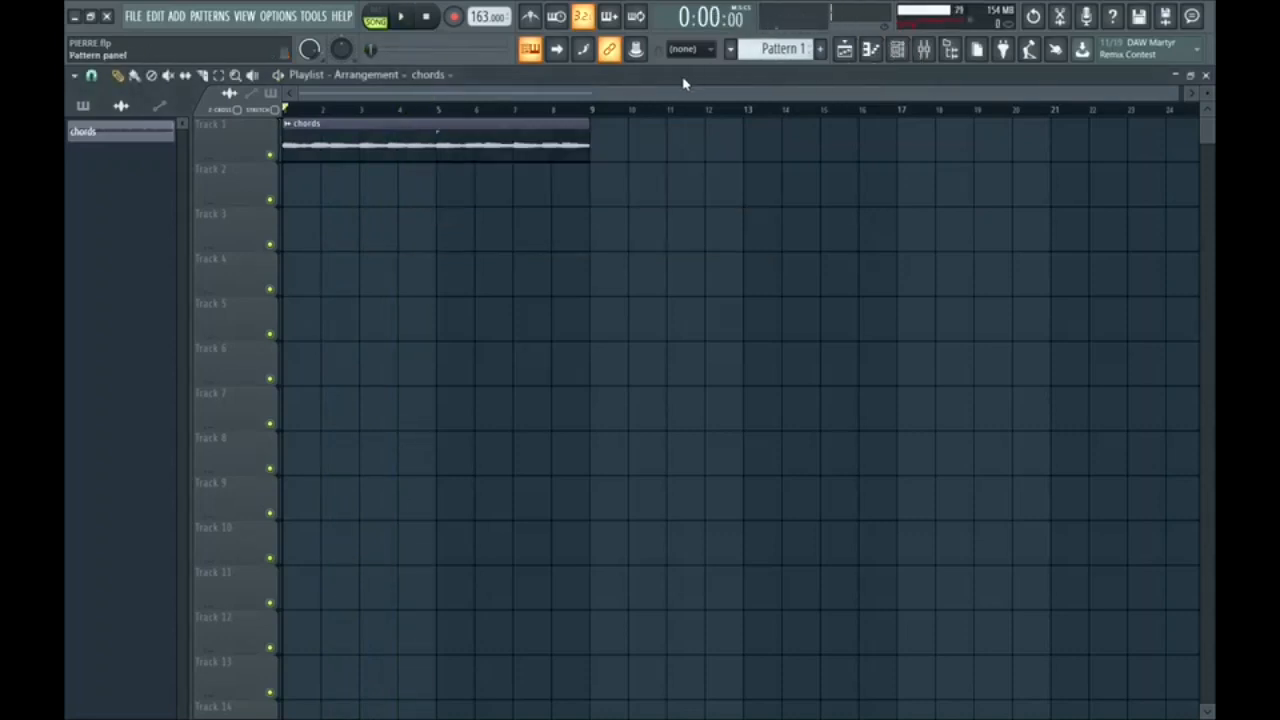
# - Record the bell melody into a new four-bar Pattern 2 clip on Track 2 with the metronome on, and duplicate the clip to fill eight bars
pyautogui.click(822, 49)
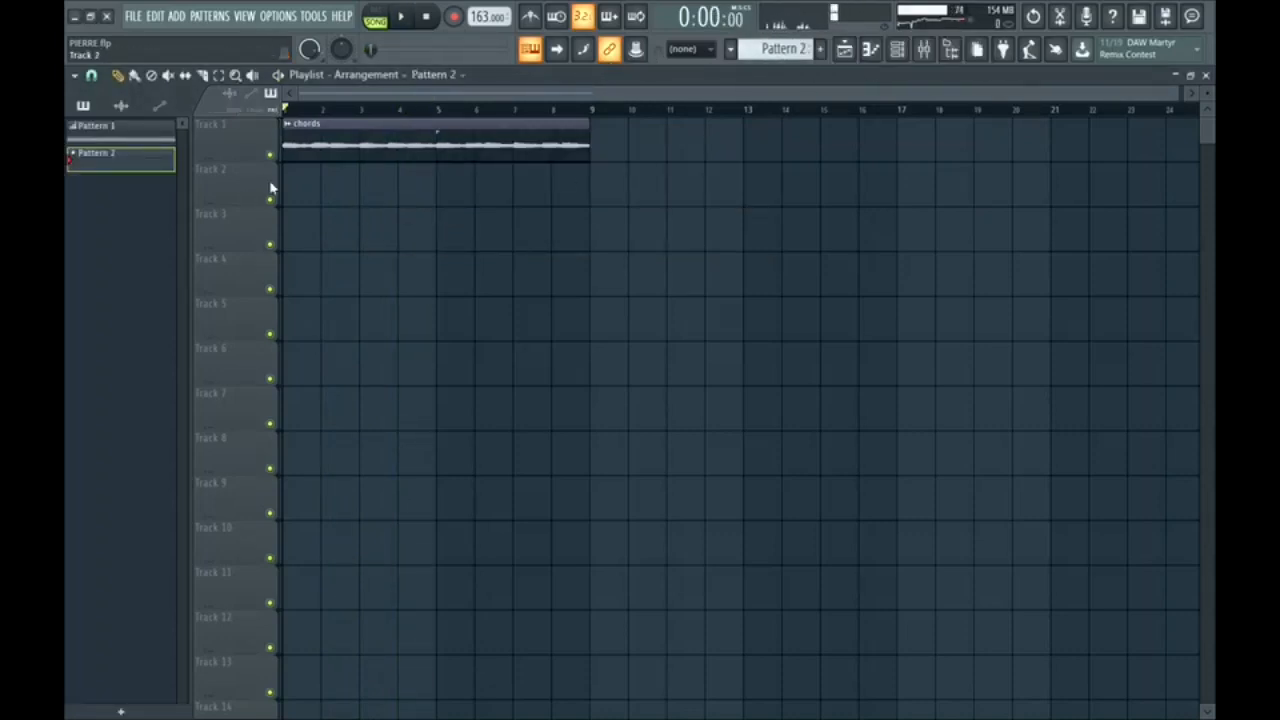
pyautogui.moveTo(290, 186); pyautogui.dragTo(437, 183)
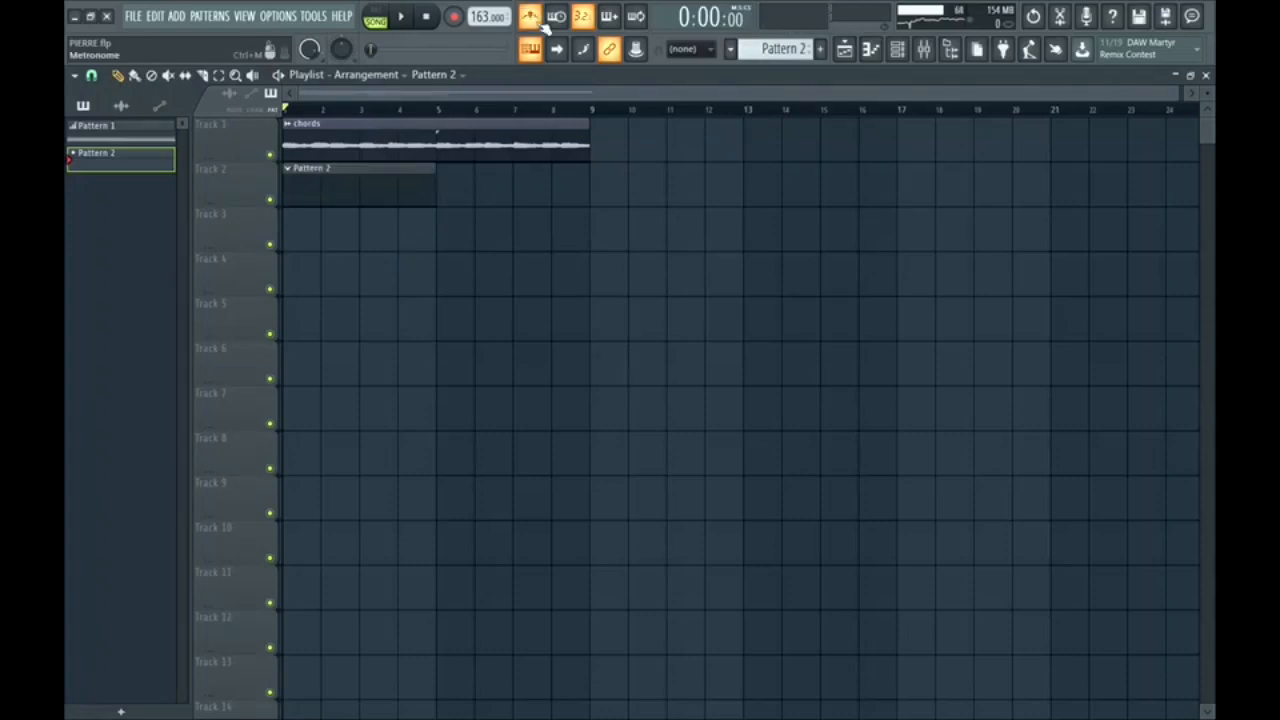
pyautogui.click(454, 17)
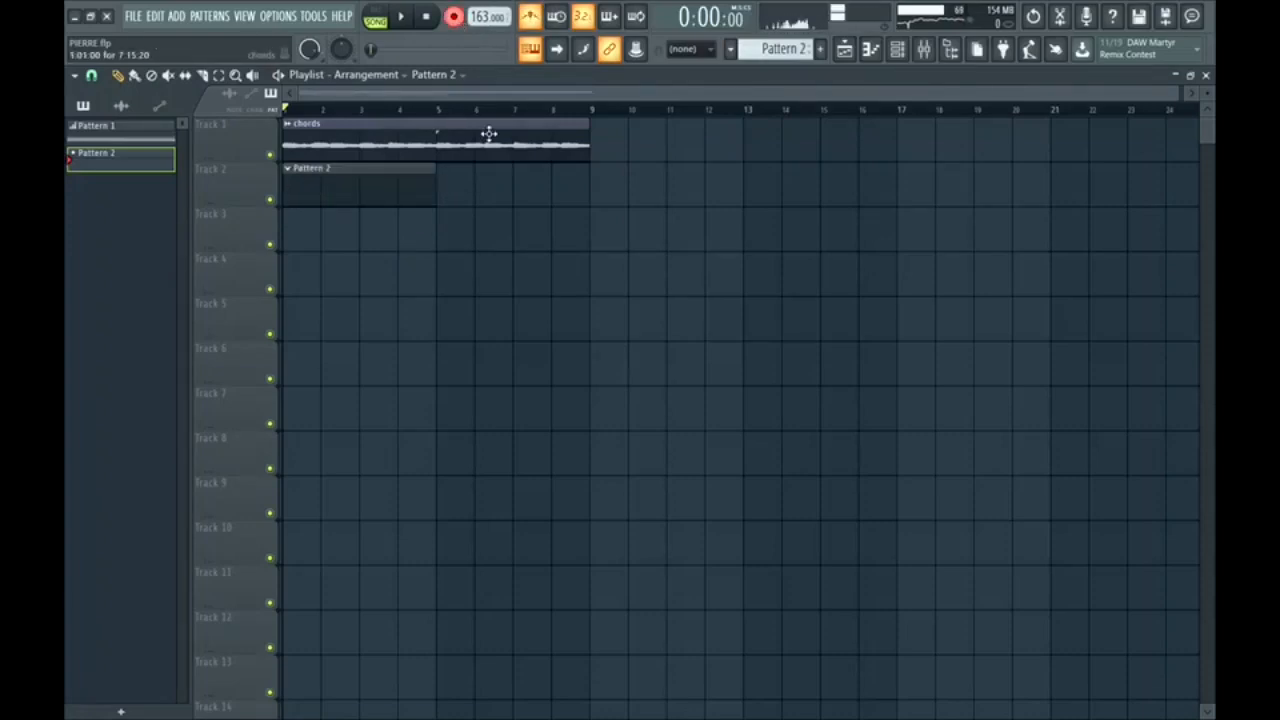
pyautogui.press('space')
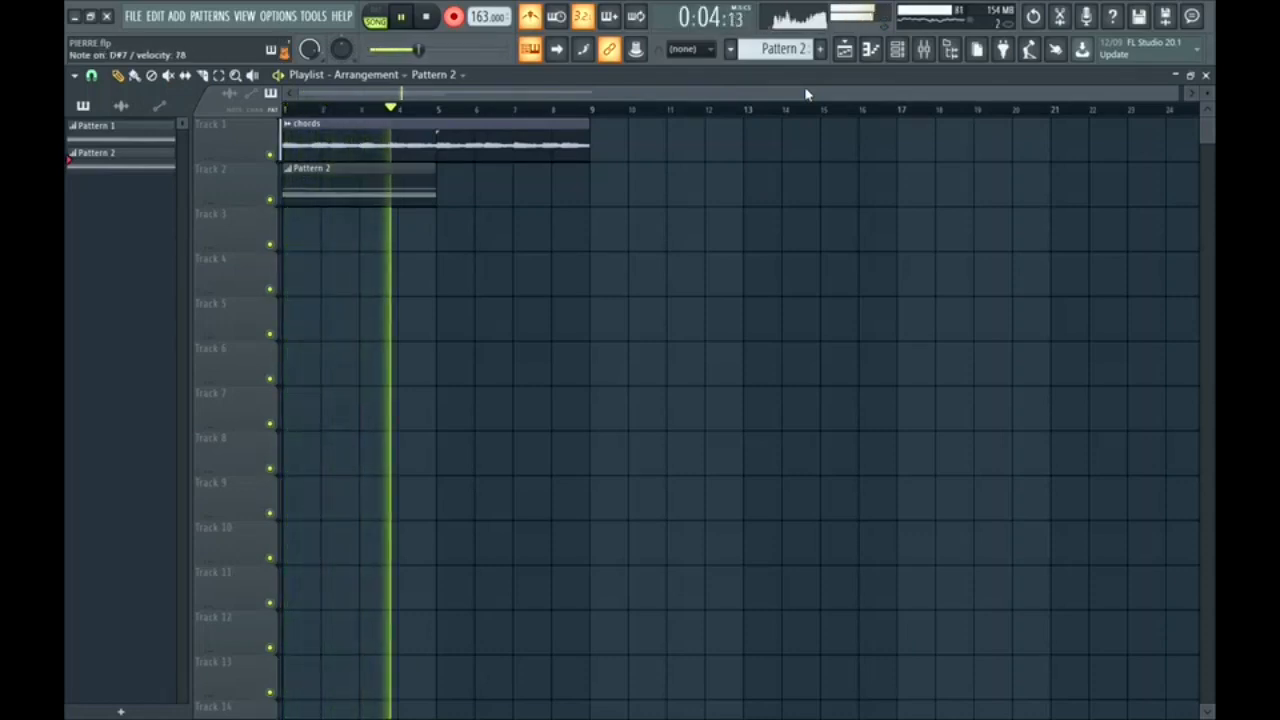
pyautogui.press('space')
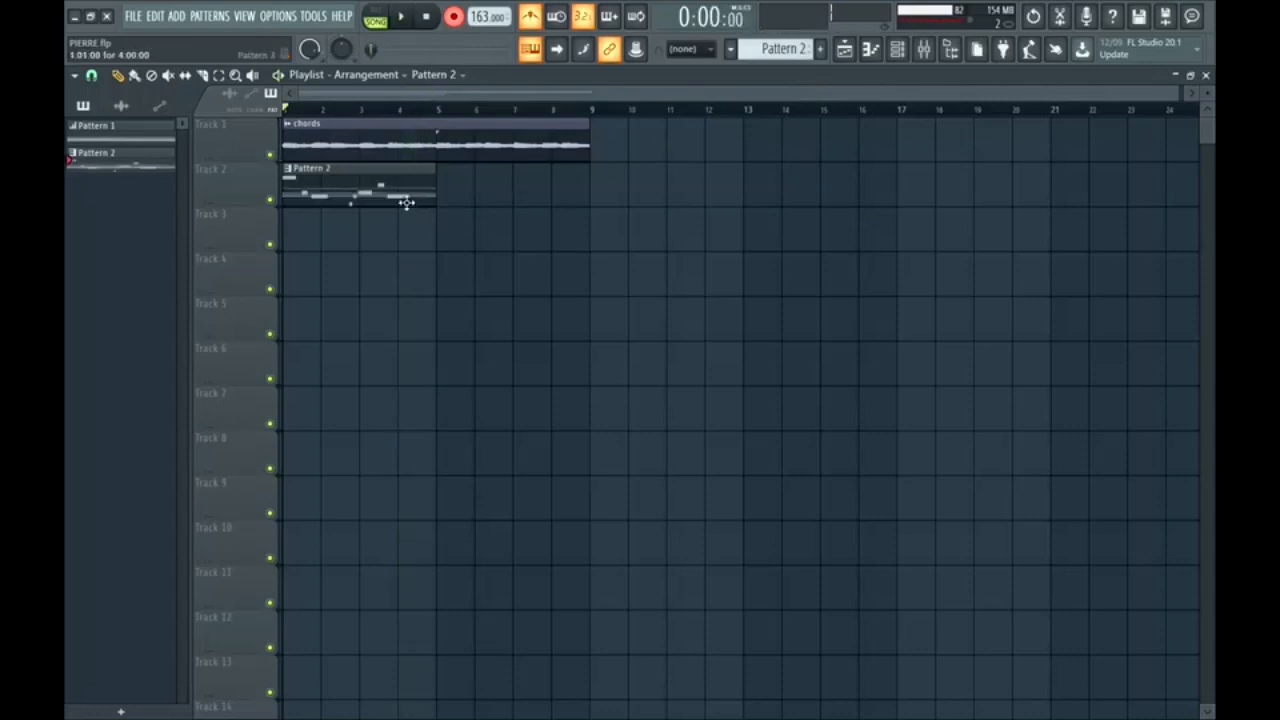
pyautogui.moveTo(407, 203); pyautogui.dragTo(561, 203)
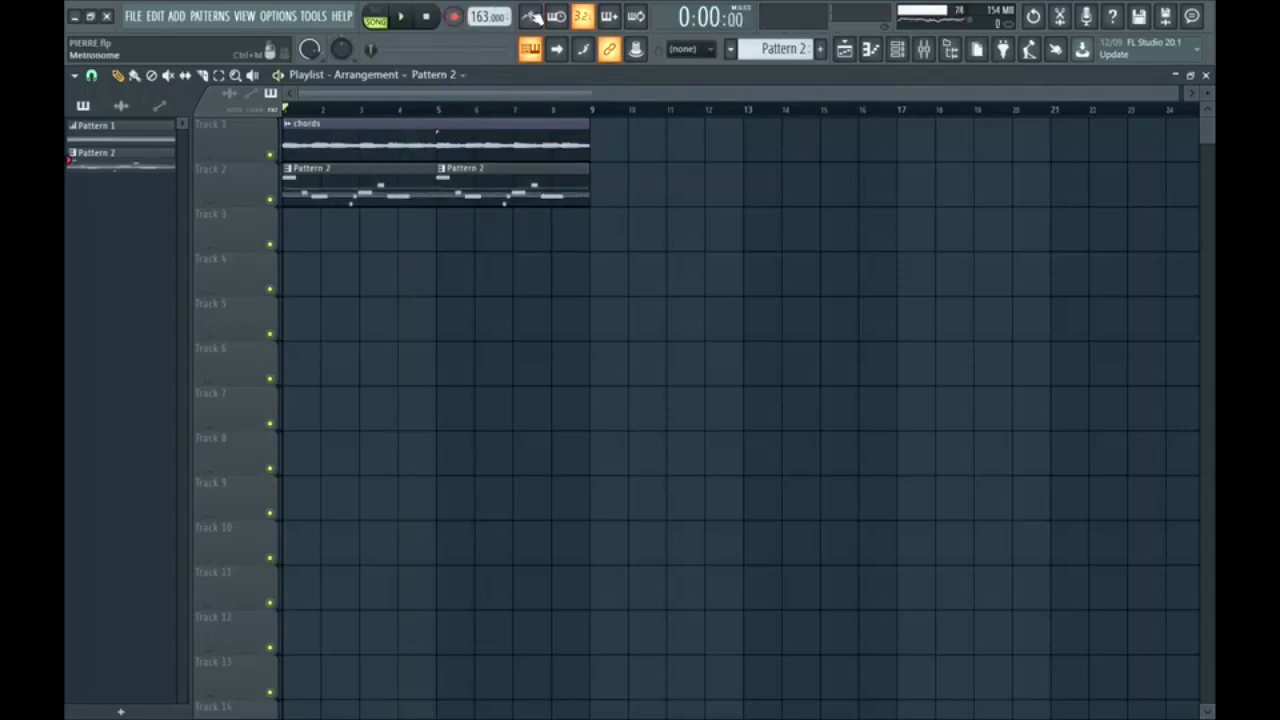
# - Quantize the recorded bell notes of Pattern 2 in the piano roll and play them back over the chords
pyautogui.click(895, 58)
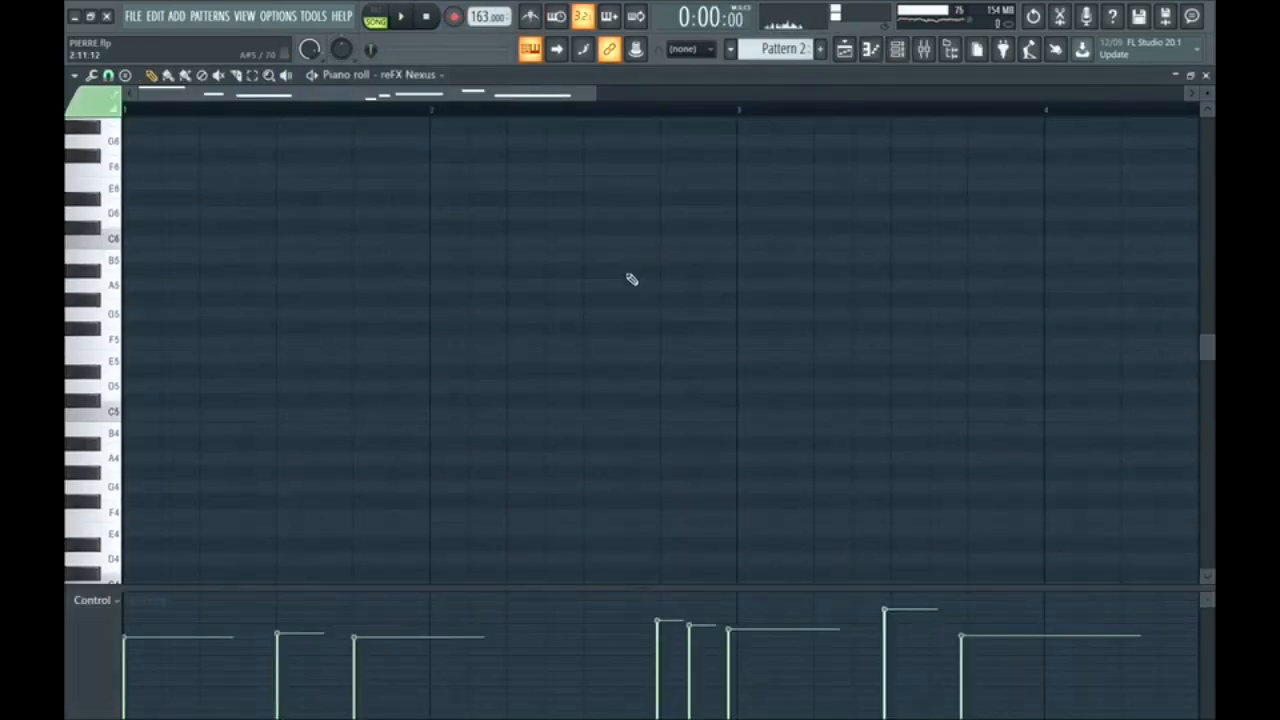
pyautogui.press('space')
pyautogui.scroll(5, 579, 340)
pyautogui.scroll(-2, 579, 340)
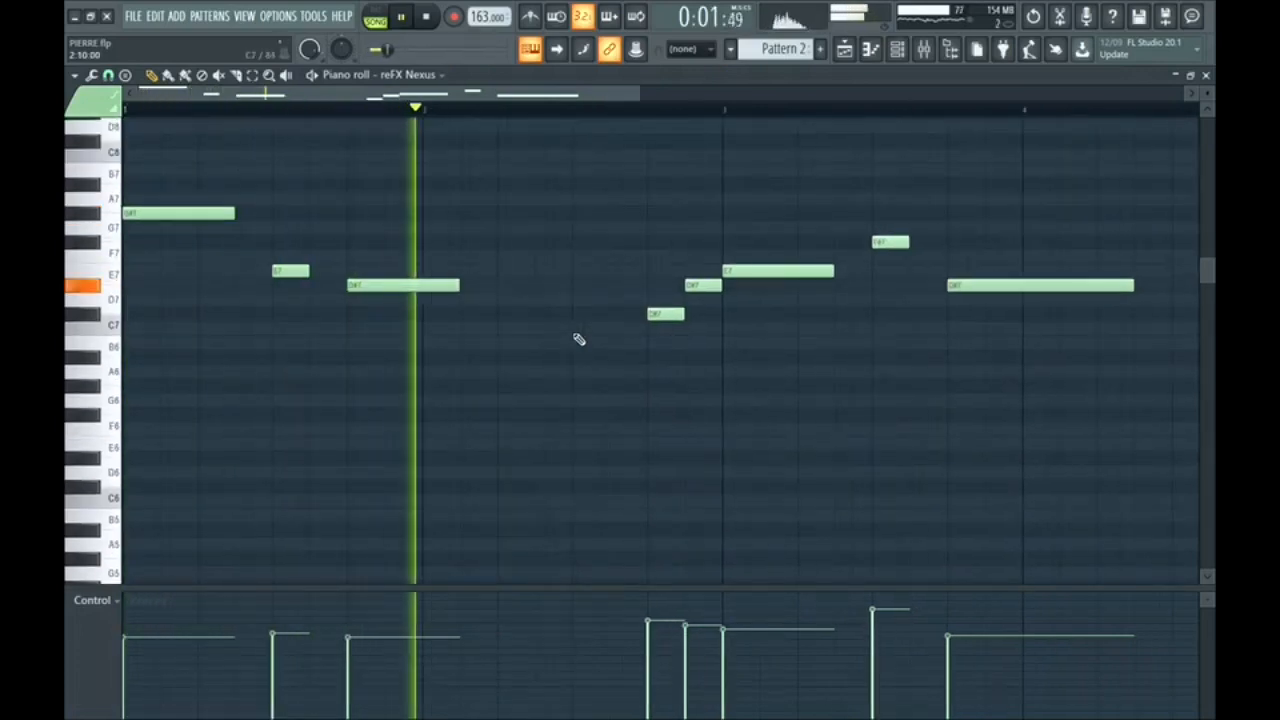
pyautogui.scroll(-2, 596, 327)
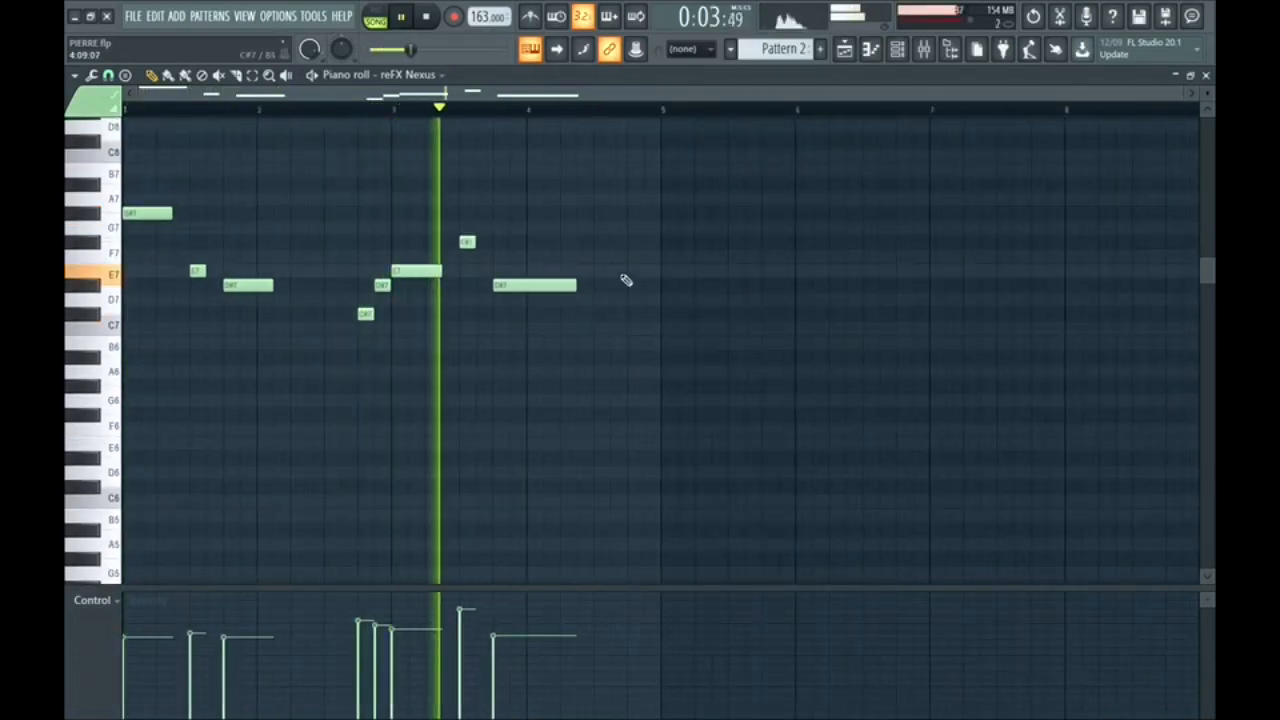
pyautogui.click(845, 50)
pyautogui.press('space')
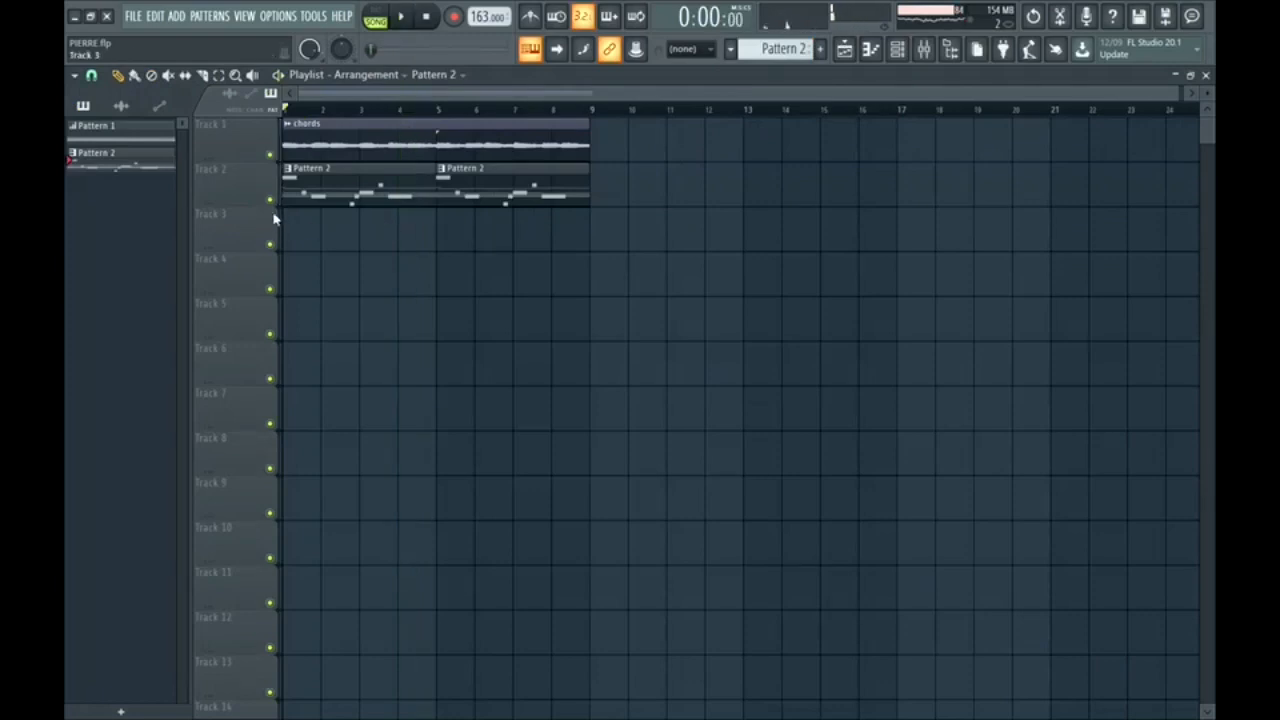
# - Solo Track 2 and record its bell melody into Edison on the master, with recording set to start on play
pyautogui.rightClick(271, 200)
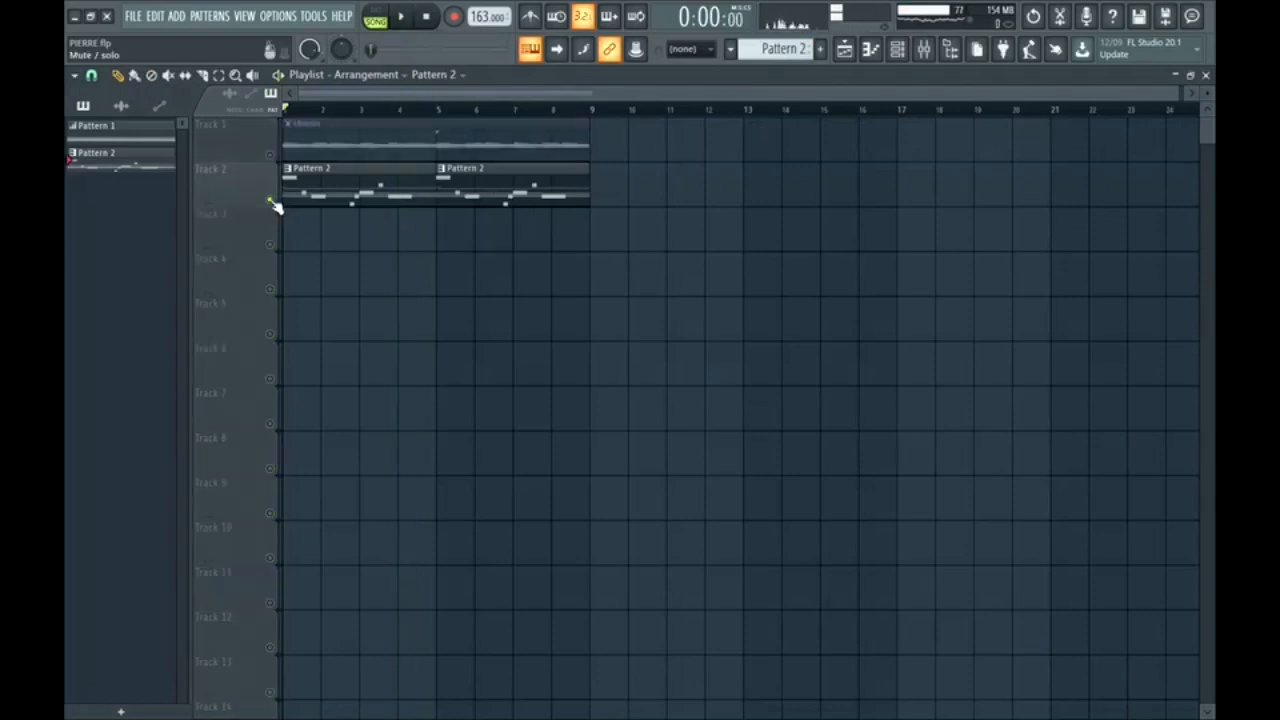
pyautogui.click(924, 50)
pyautogui.click(1017, 329)
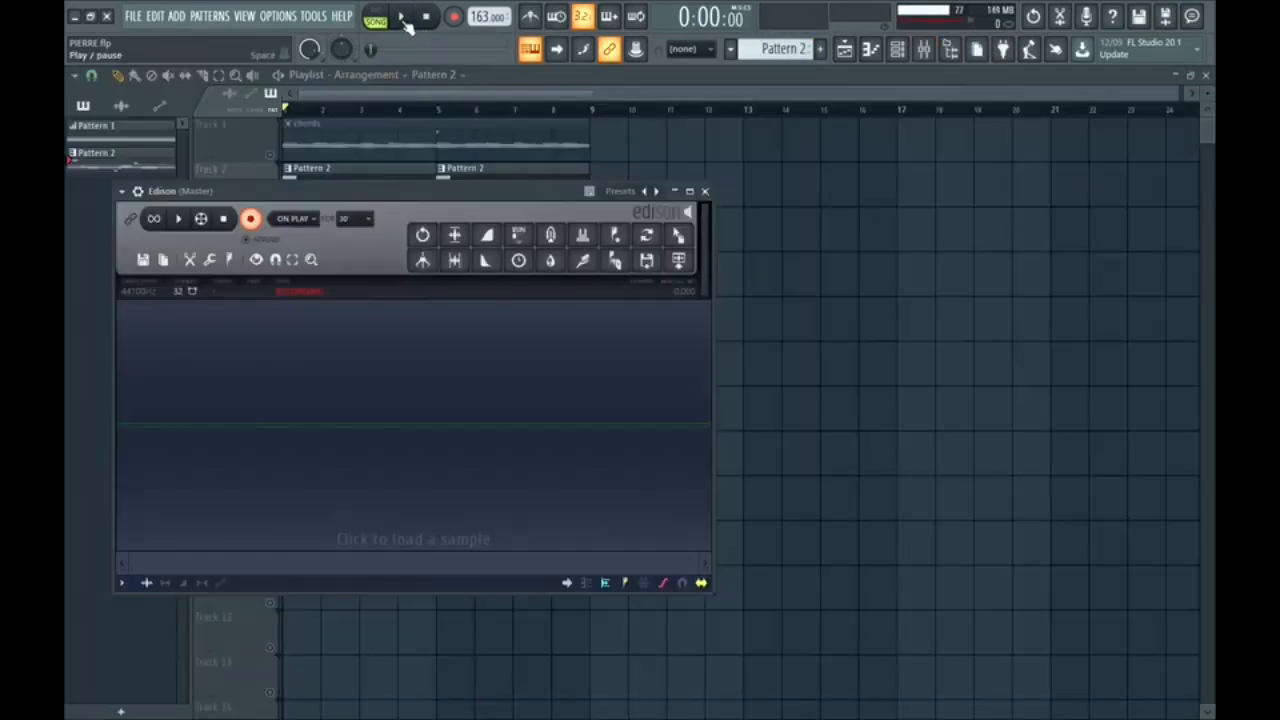
pyautogui.click(402, 17)
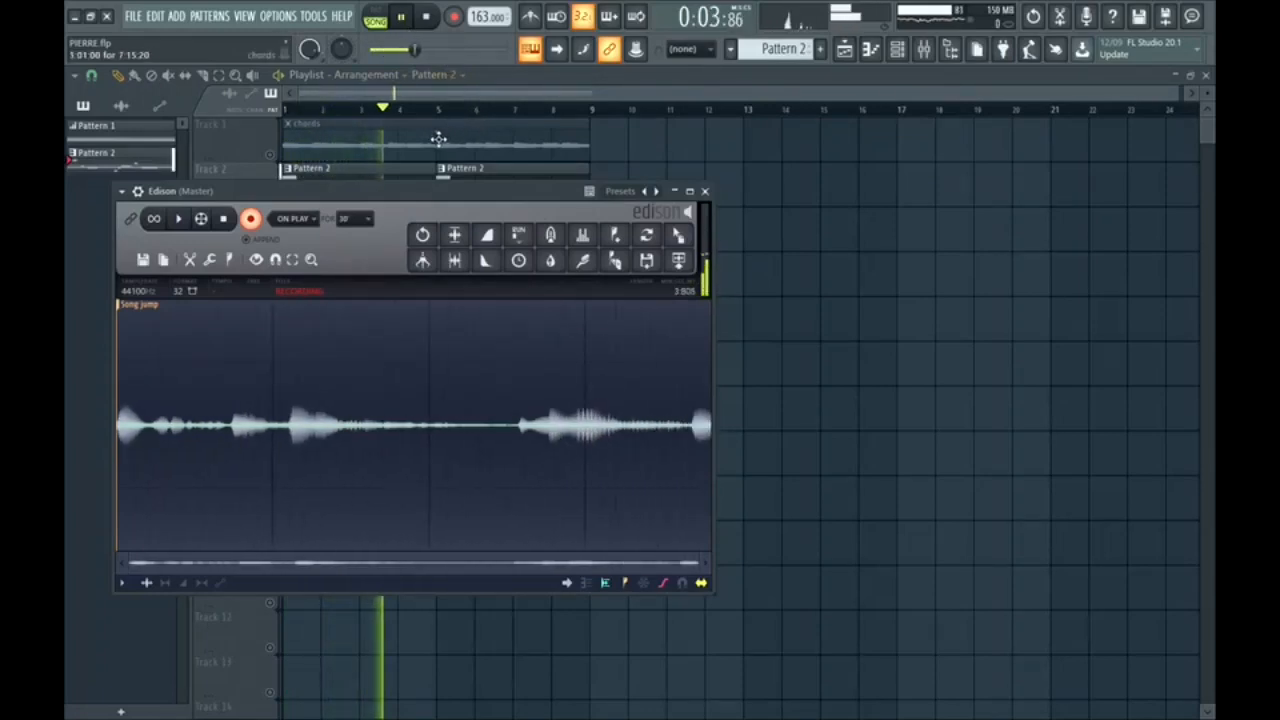
pyautogui.press('space')
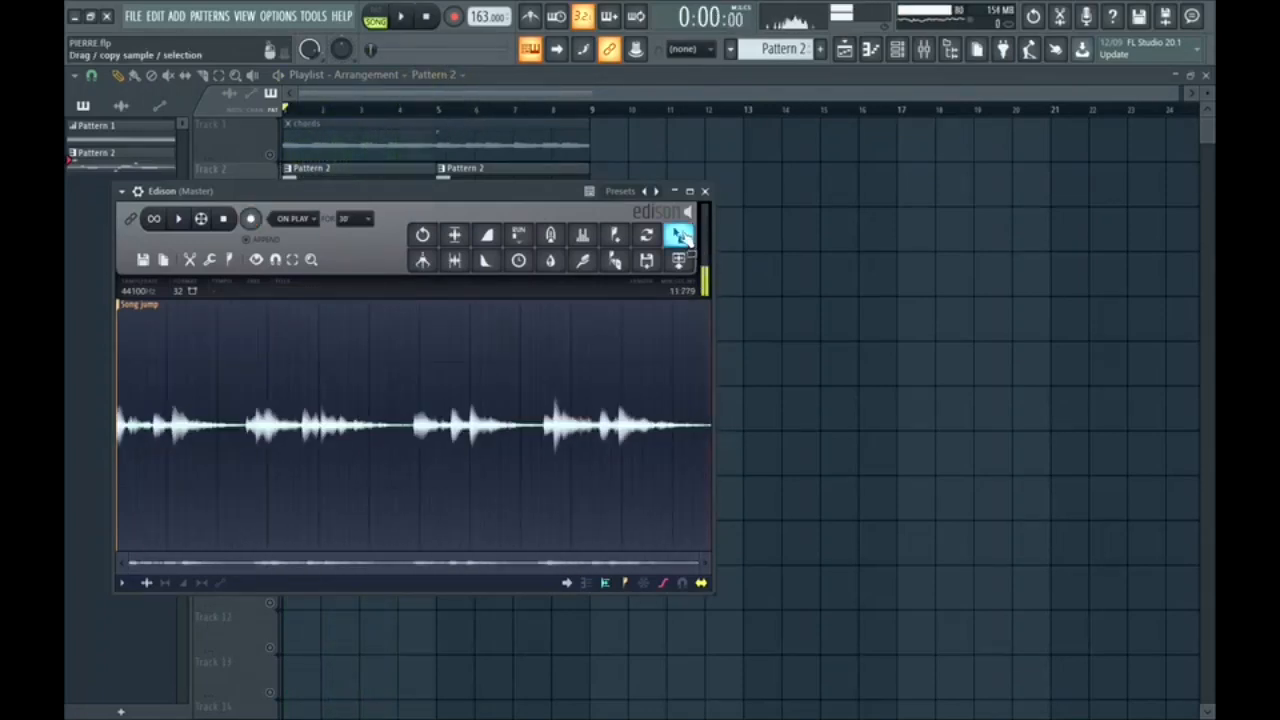
# - Replace the two Pattern 2 clips on Track 2 with the Edison recording, starting at bar 1
pyautogui.moveTo(678, 234); pyautogui.dragTo(384, 238)
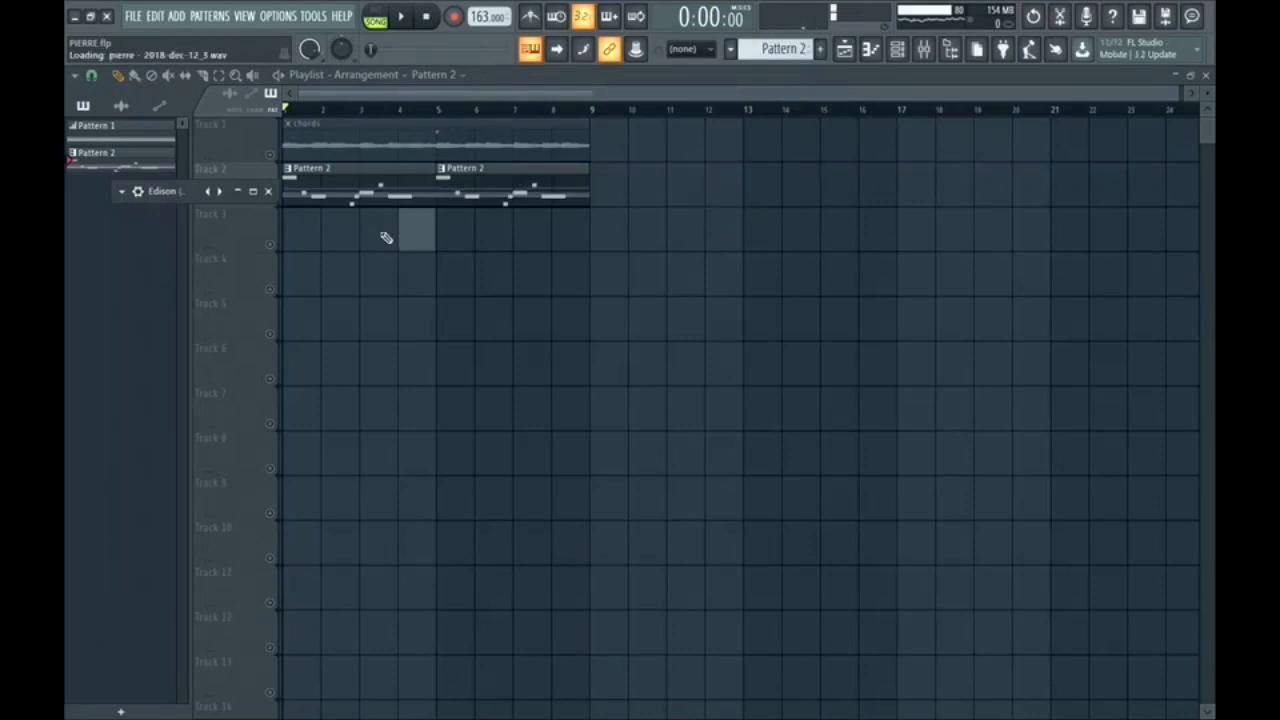
pyautogui.rightClick(389, 178)
pyautogui.rightClick(456, 186)
pyautogui.moveTo(494, 228); pyautogui.dragTo(378, 184)
# - Delete the reFX Nexus channel and rename the recorded audio channel as bell without an icon
pyautogui.click(897, 50)
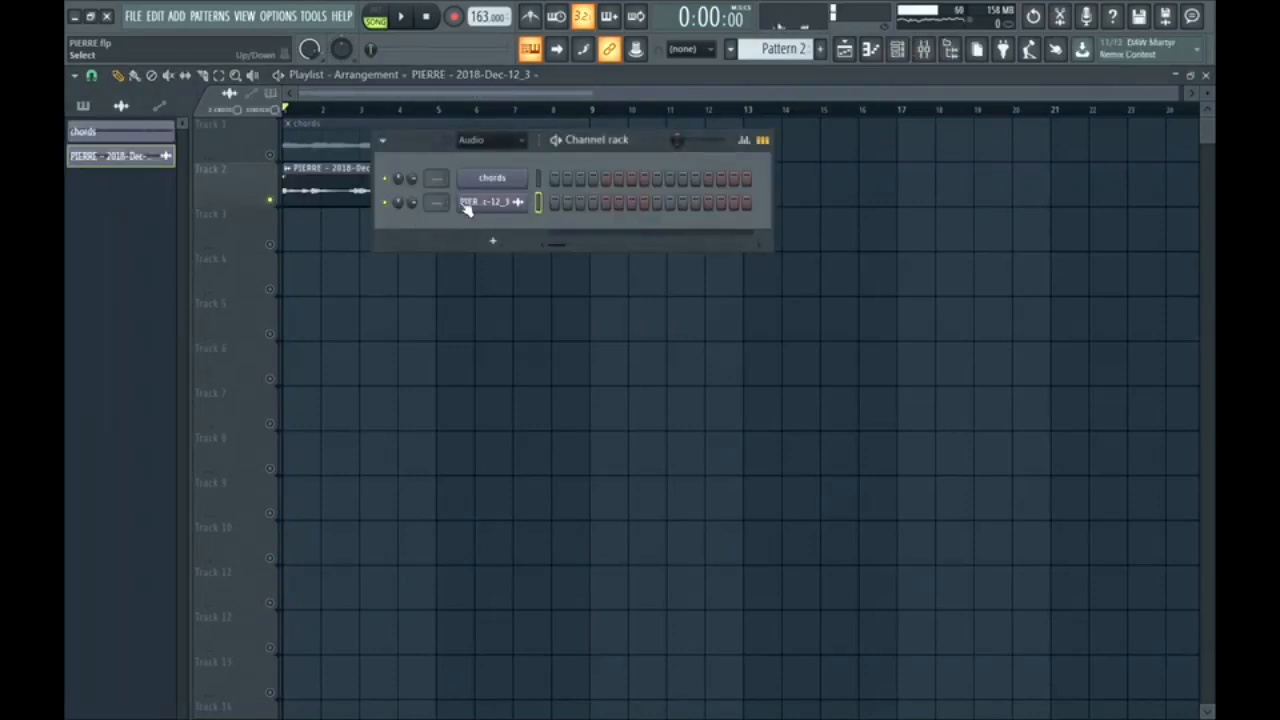
pyautogui.click(506, 143)
pyautogui.click(502, 158)
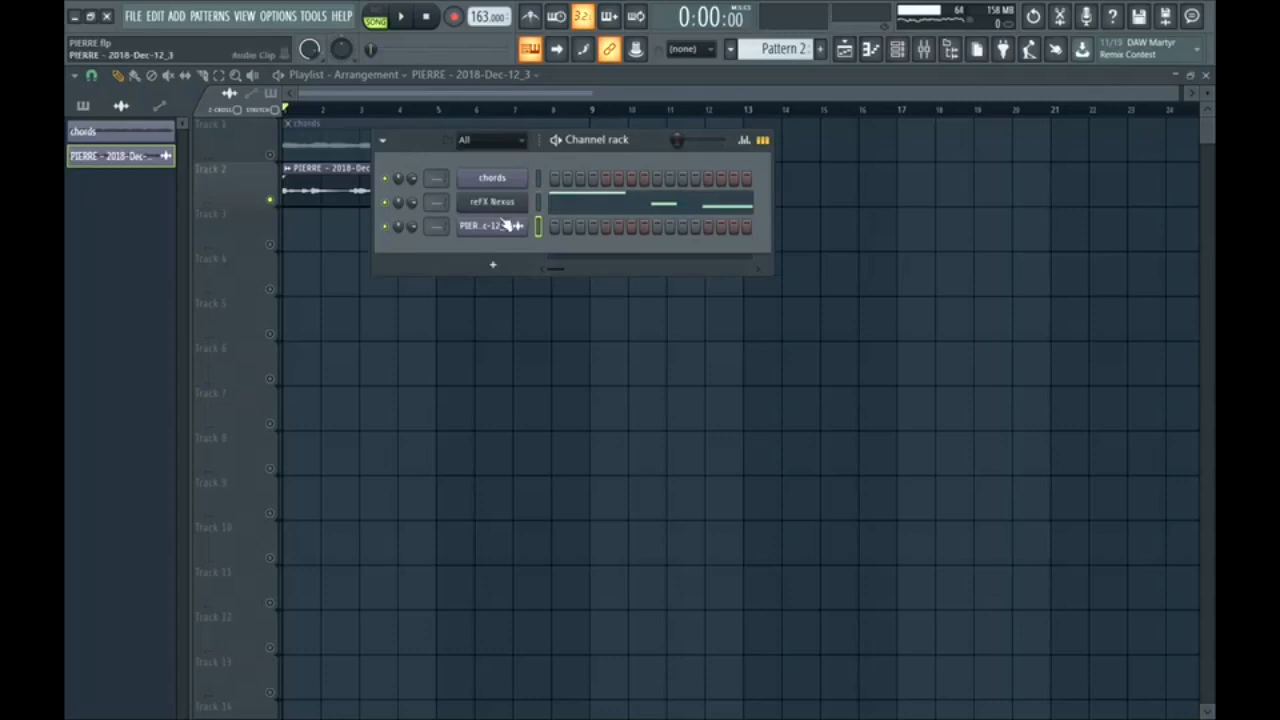
pyautogui.rightClick(504, 203)
pyautogui.press('d')
pyautogui.press('Return')
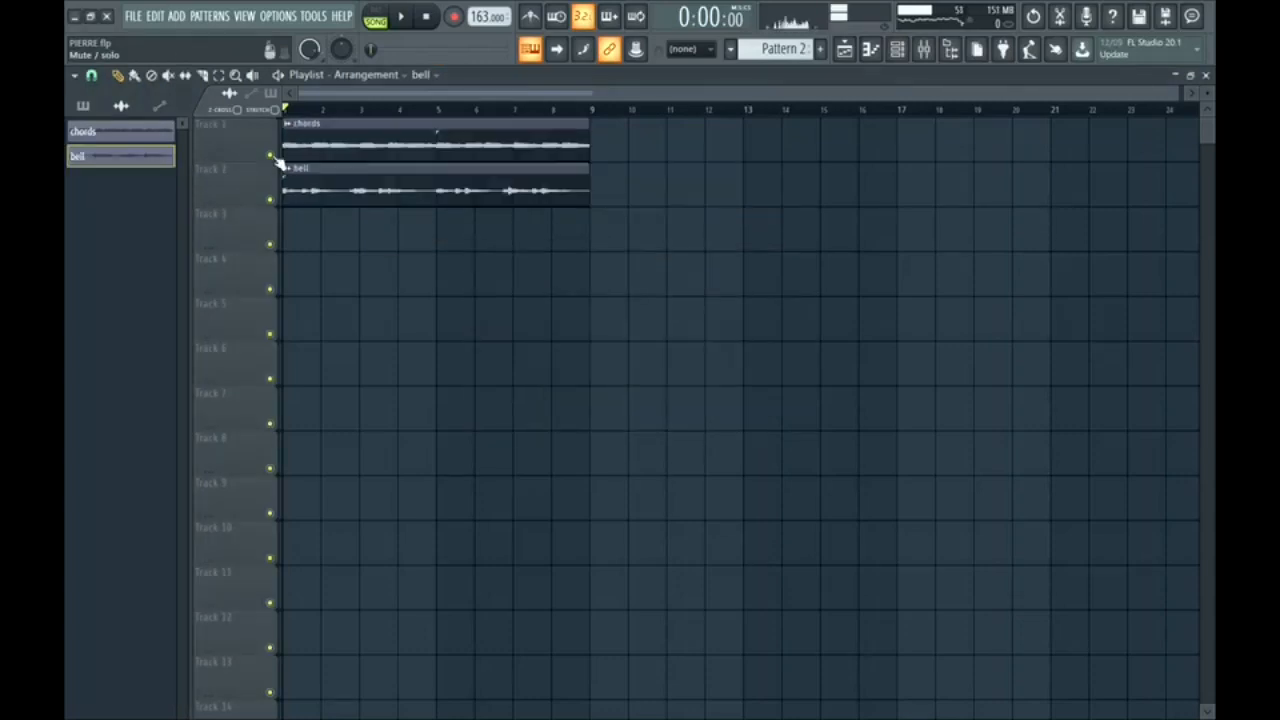
# - Play the chords and bell audio clips together to check the mix
pyautogui.press('space')
pyautogui.click(897, 50)
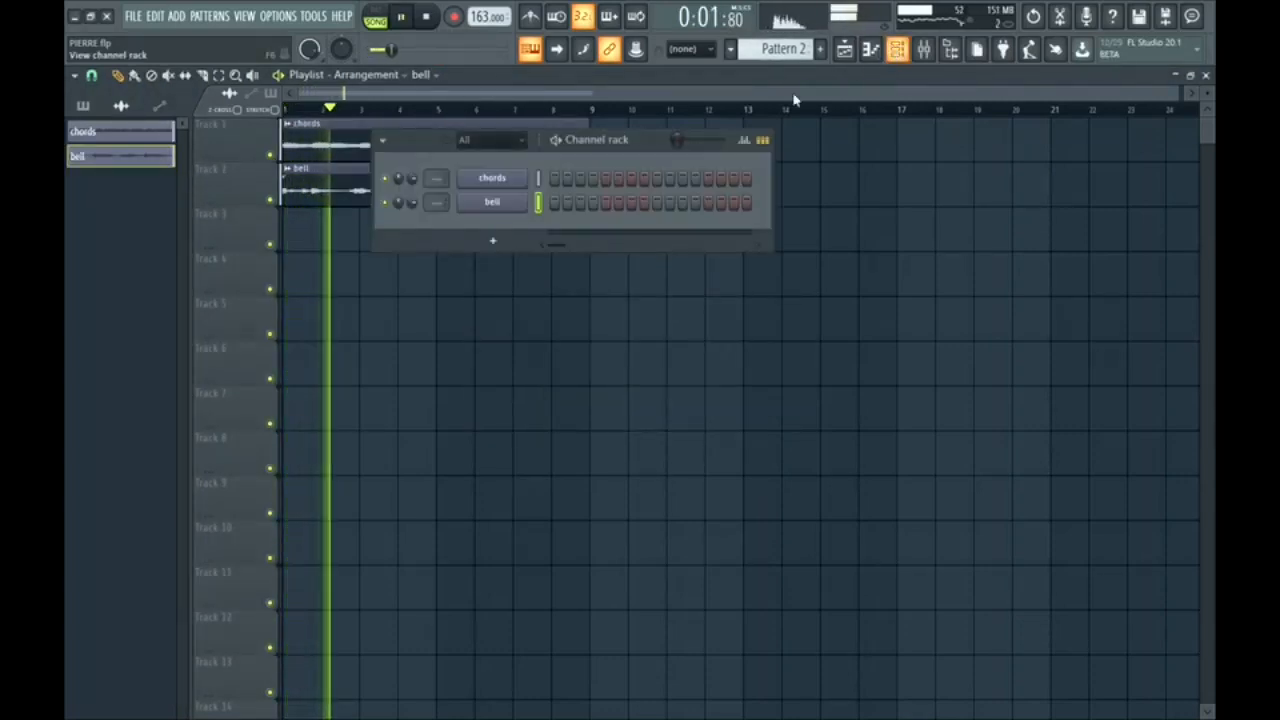
pyautogui.press('space')
# - Add a new reFX Nexus channel, load the WW DISTORTED PAN FL… preset from the WONDERWORLD category and test its sound
pyautogui.click(495, 245)
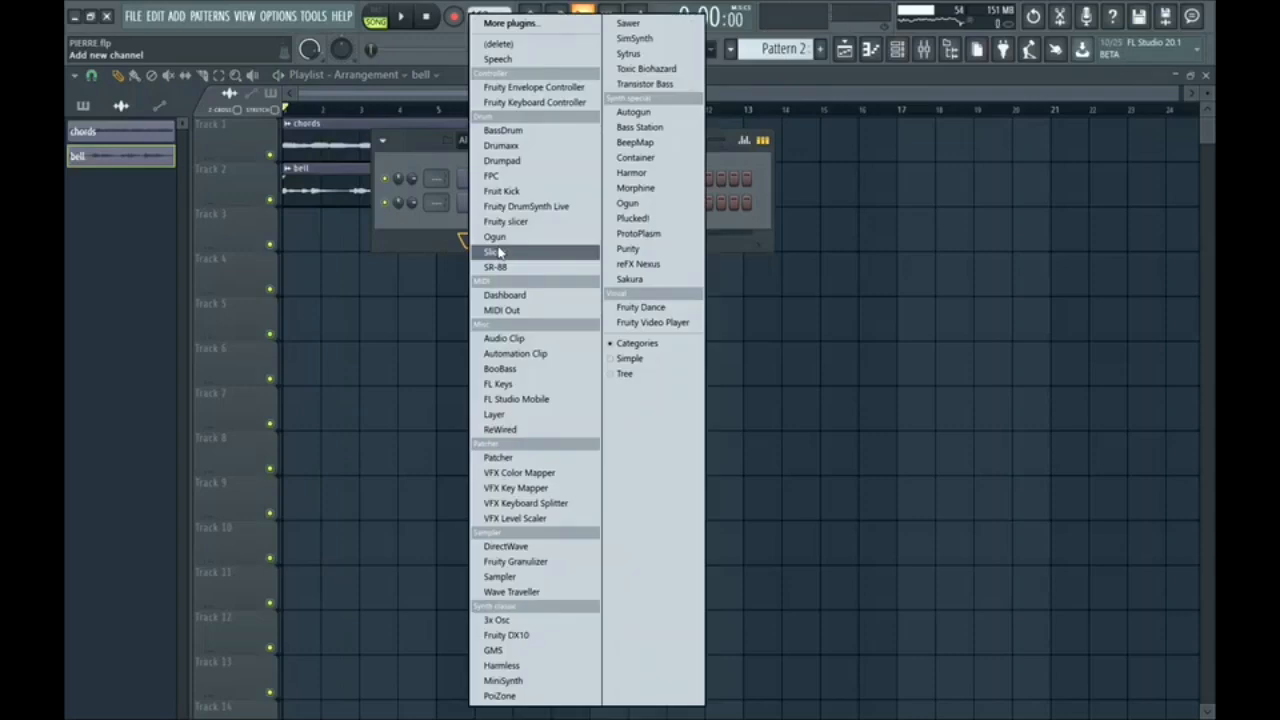
pyautogui.click(637, 265)
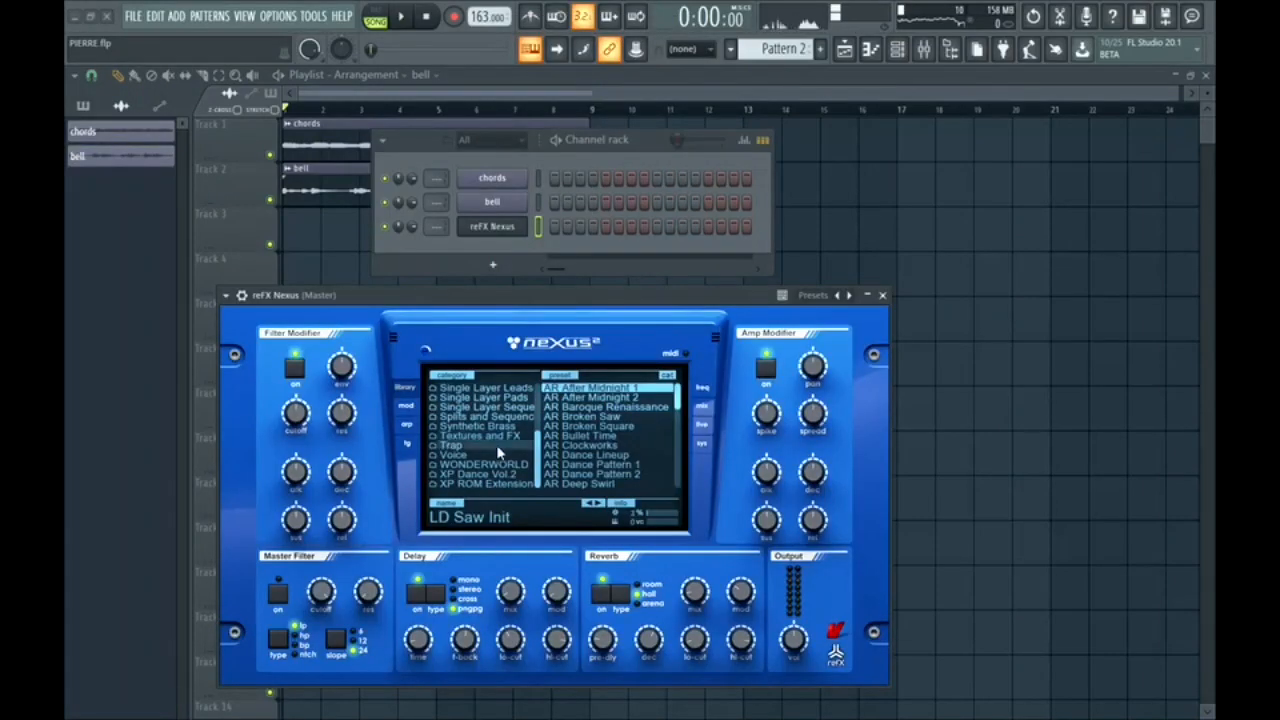
pyautogui.click(502, 464)
pyautogui.scroll(-15, 588, 447)
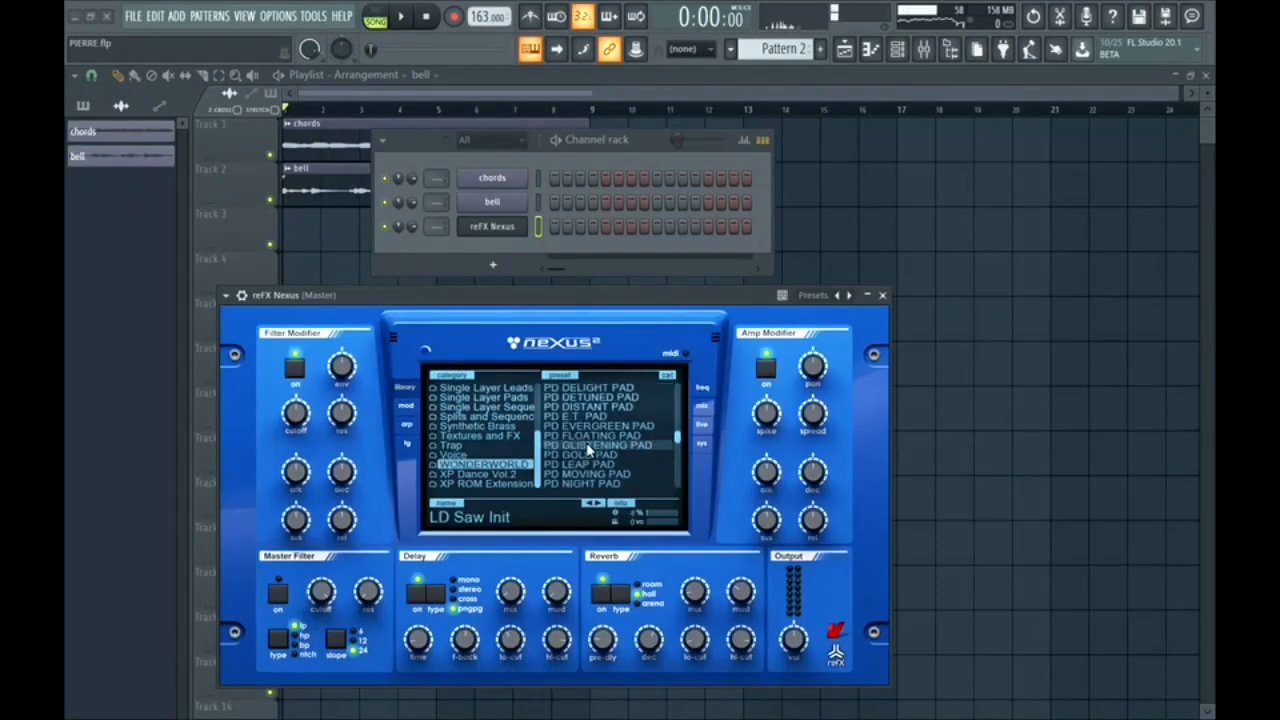
pyautogui.scroll(-10, 588, 450)
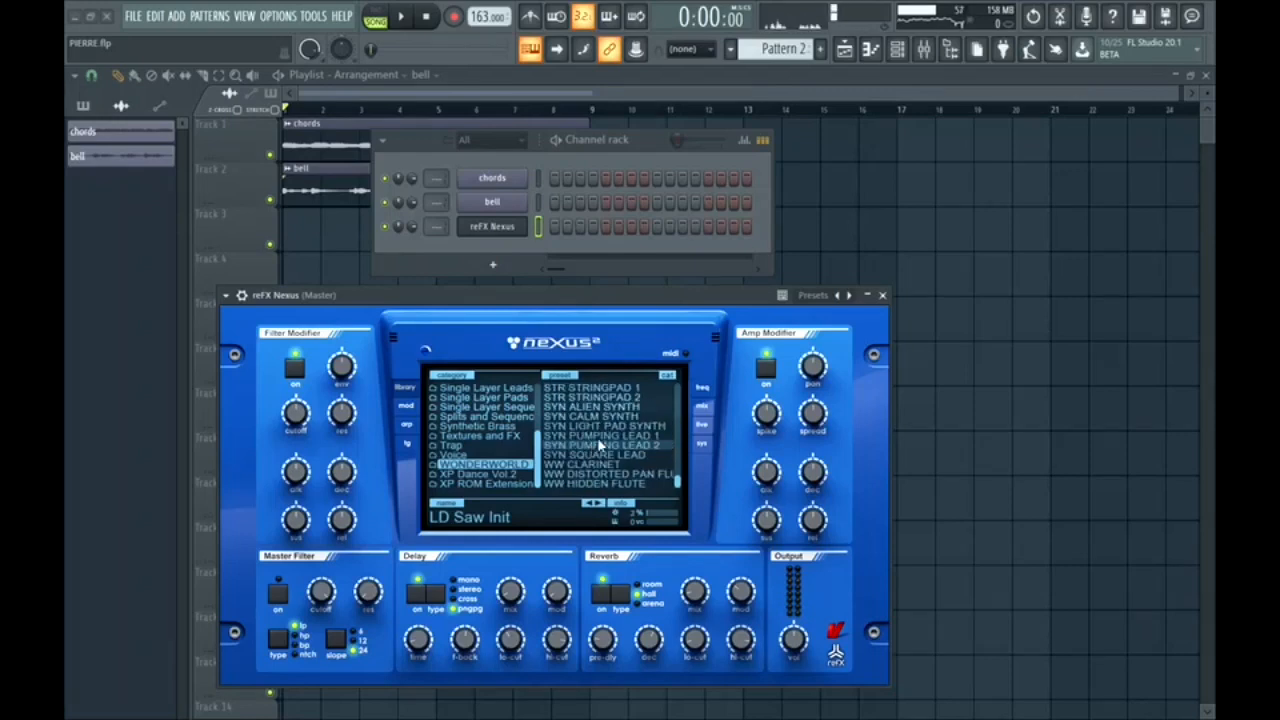
pyautogui.click(633, 475)
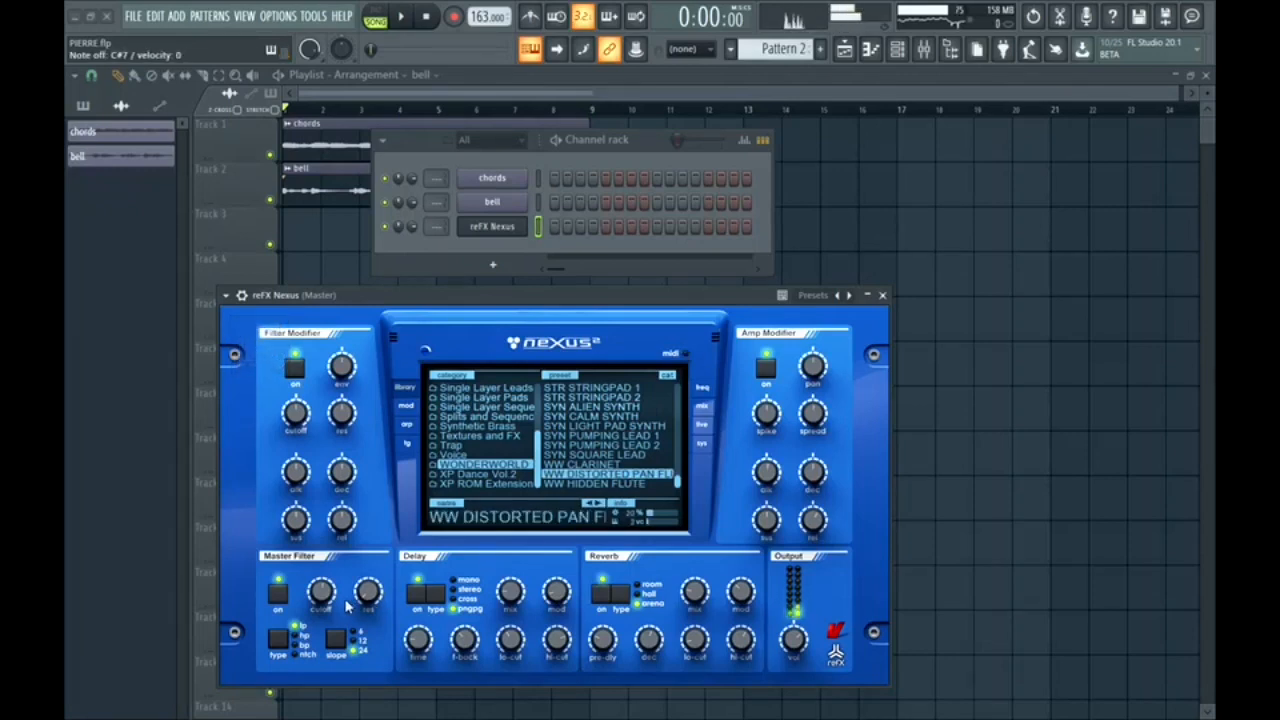
pyautogui.moveTo(513, 597)
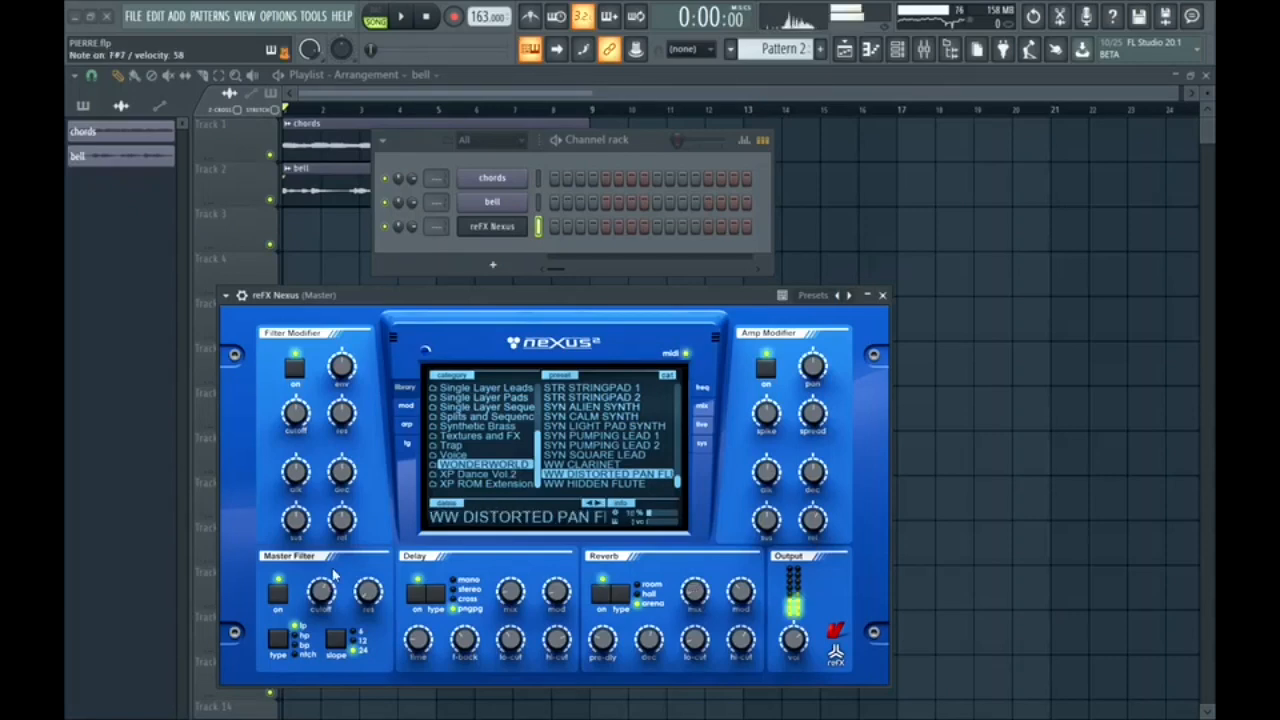
pyautogui.moveTo(788, 664)
pyautogui.moveTo(789, 672); pyautogui.dragTo(789, 675)
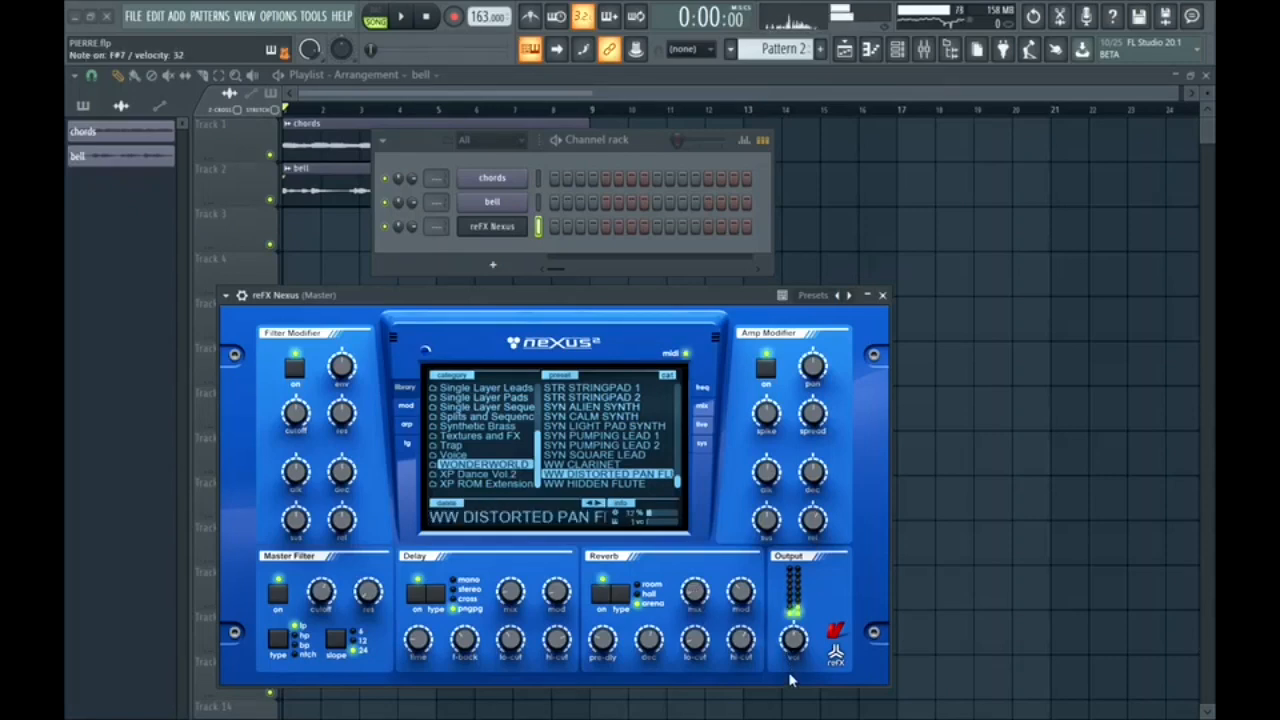
# - Close the instrument and channel rack, and play the chords and bell clips while trying out a flute melody
pyautogui.click(882, 296)
pyautogui.click(897, 49)
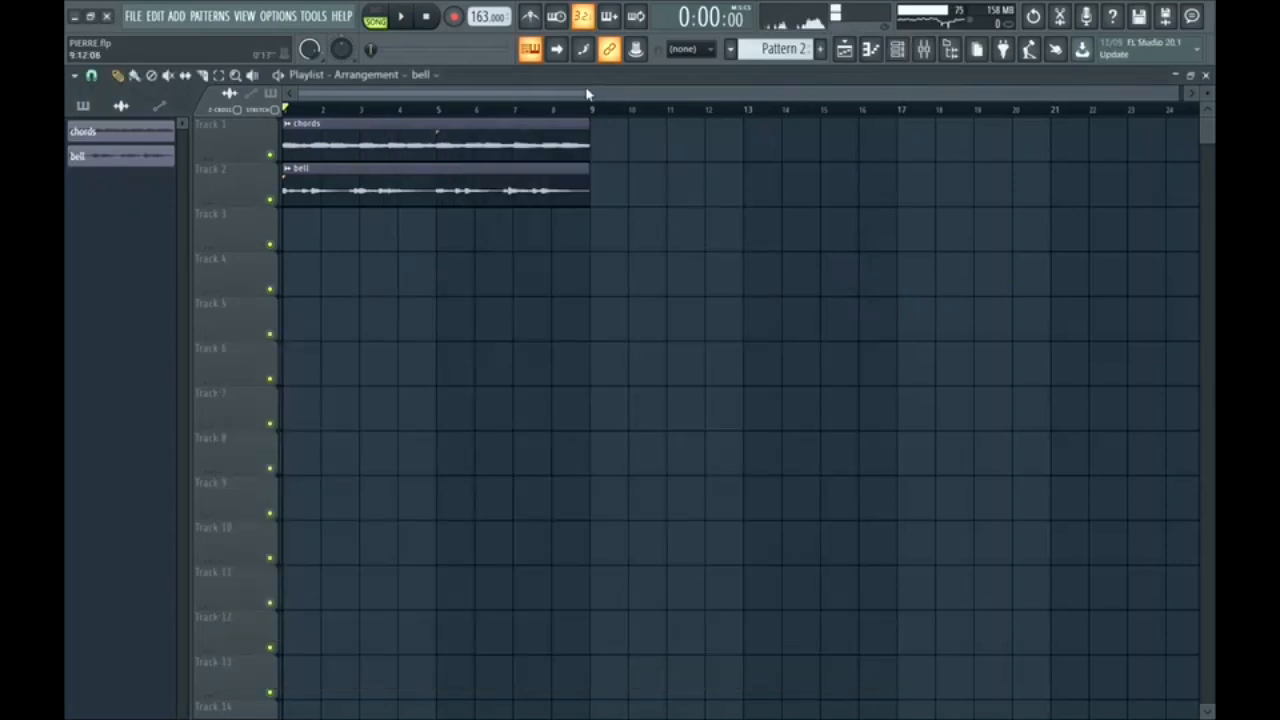
pyautogui.press('space')
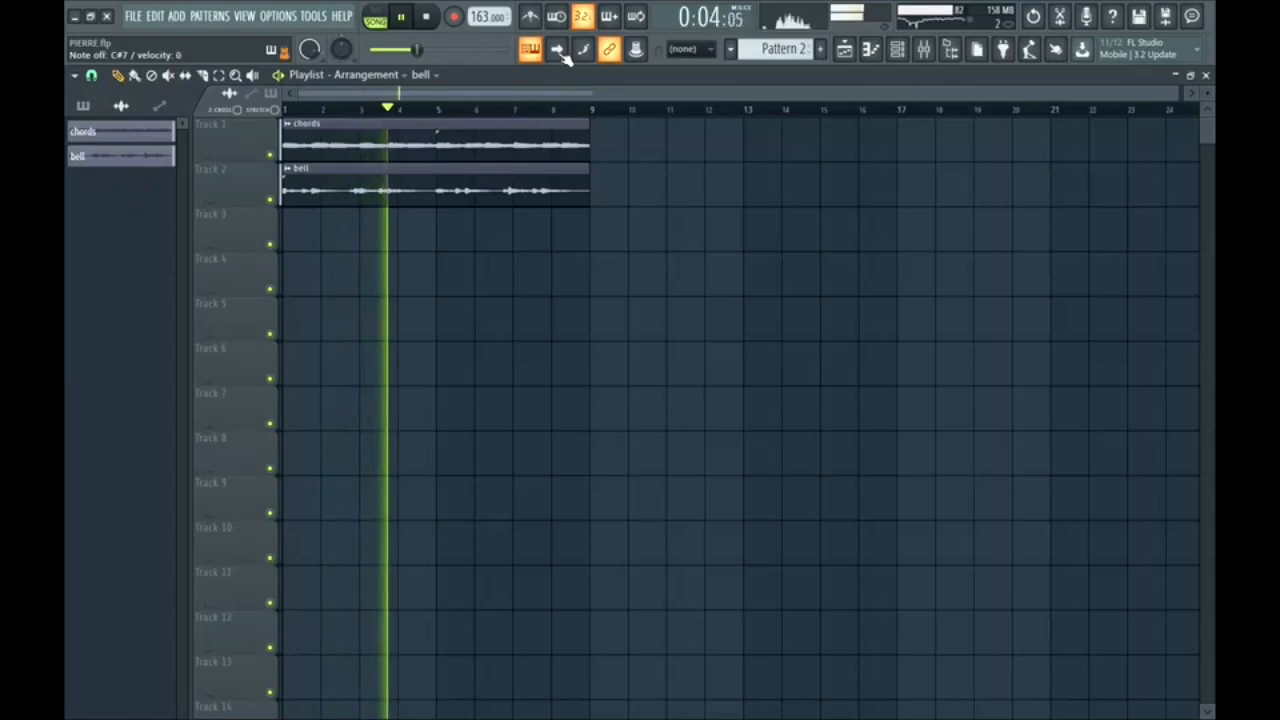
pyautogui.press('space')
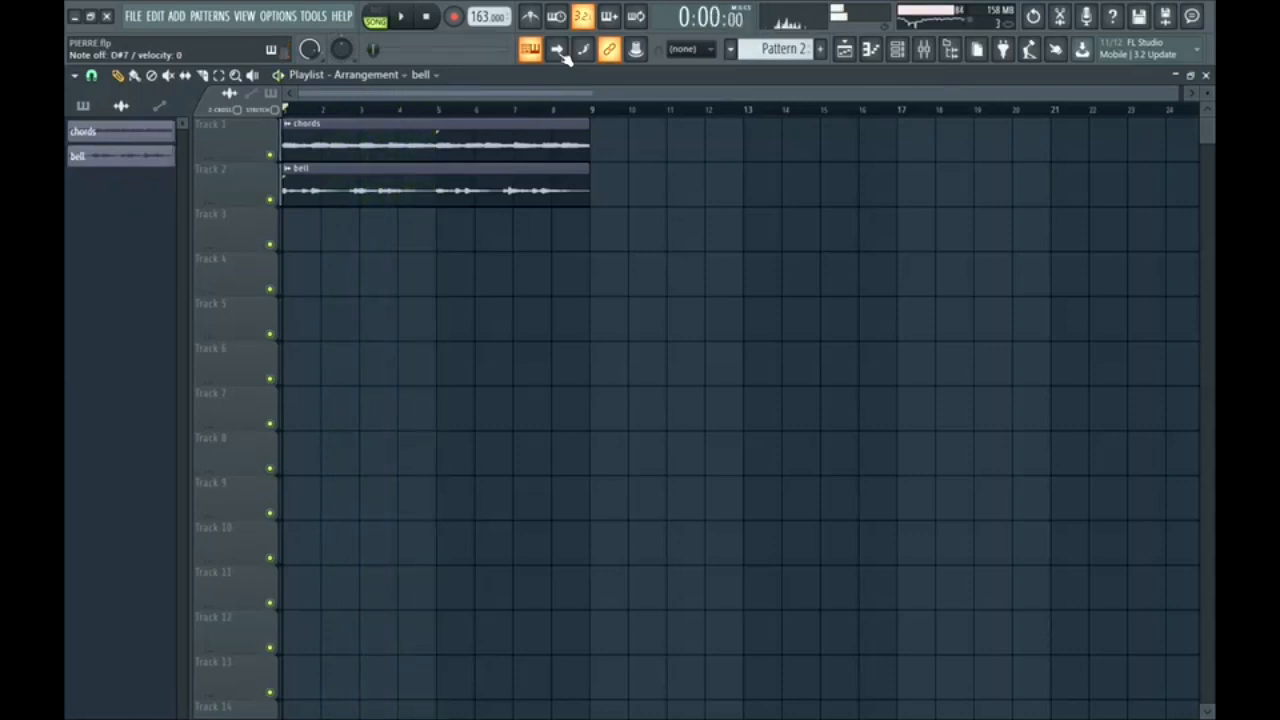
# - Record the flute melody into a new four-bar Pattern 3 clip on Track 3 with the metronome on
pyautogui.click(820, 48)
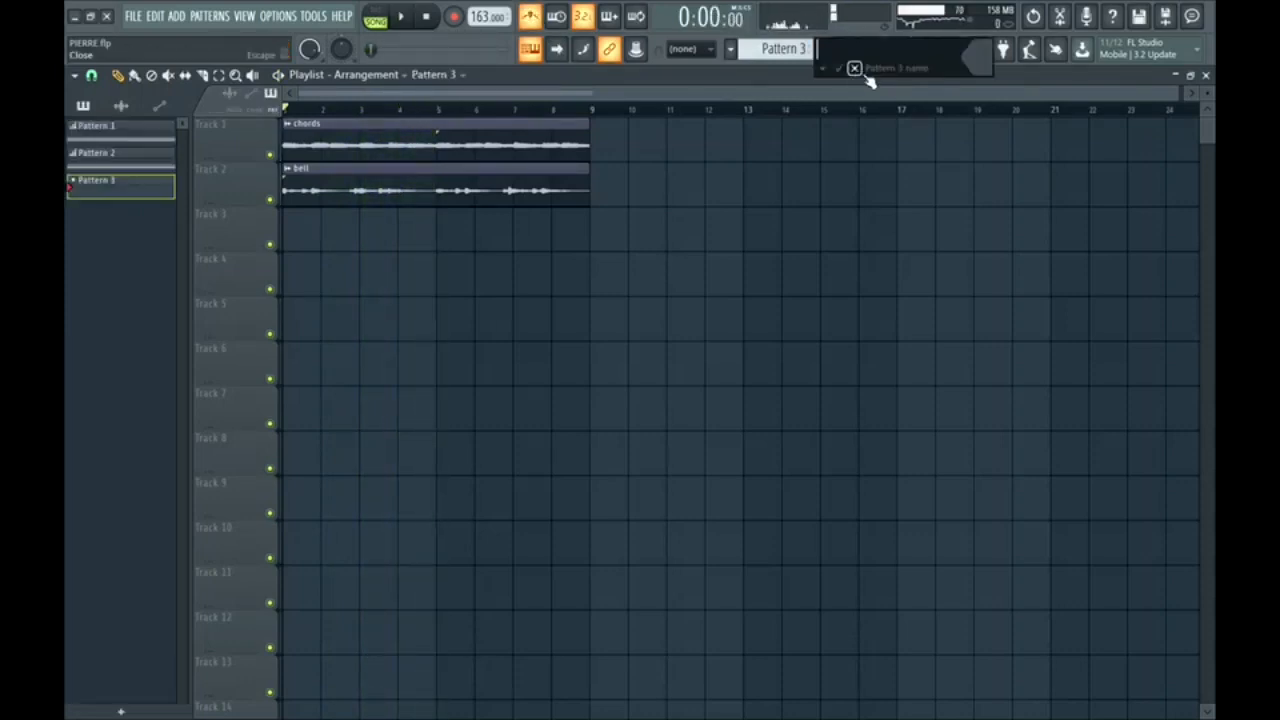
pyautogui.click(866, 80)
pyautogui.click(311, 239)
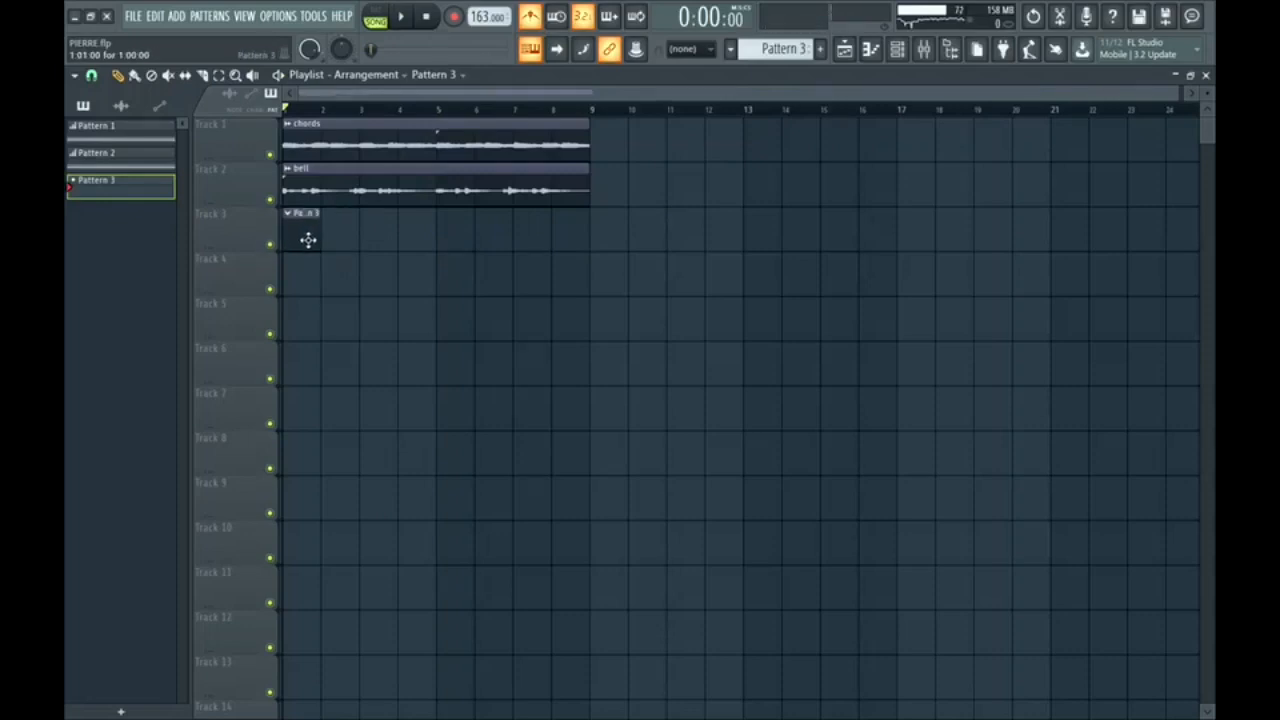
pyautogui.moveTo(326, 232); pyautogui.dragTo(429, 237)
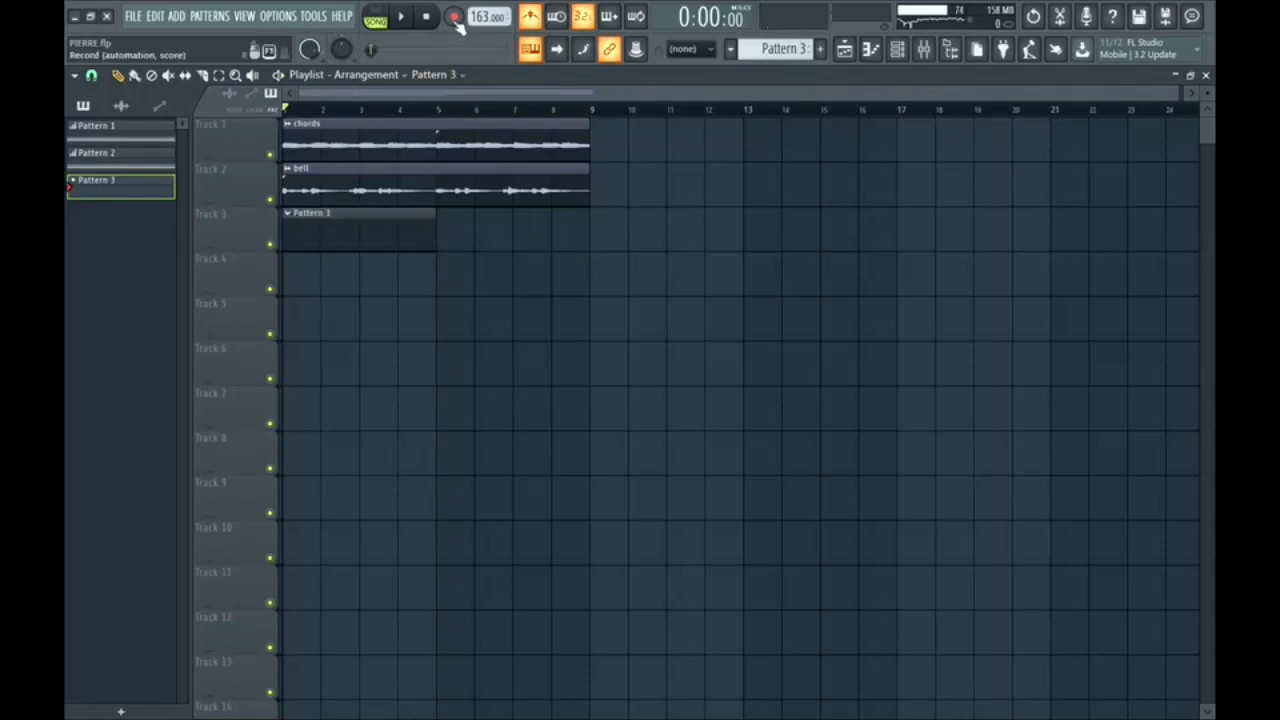
pyautogui.press('space')
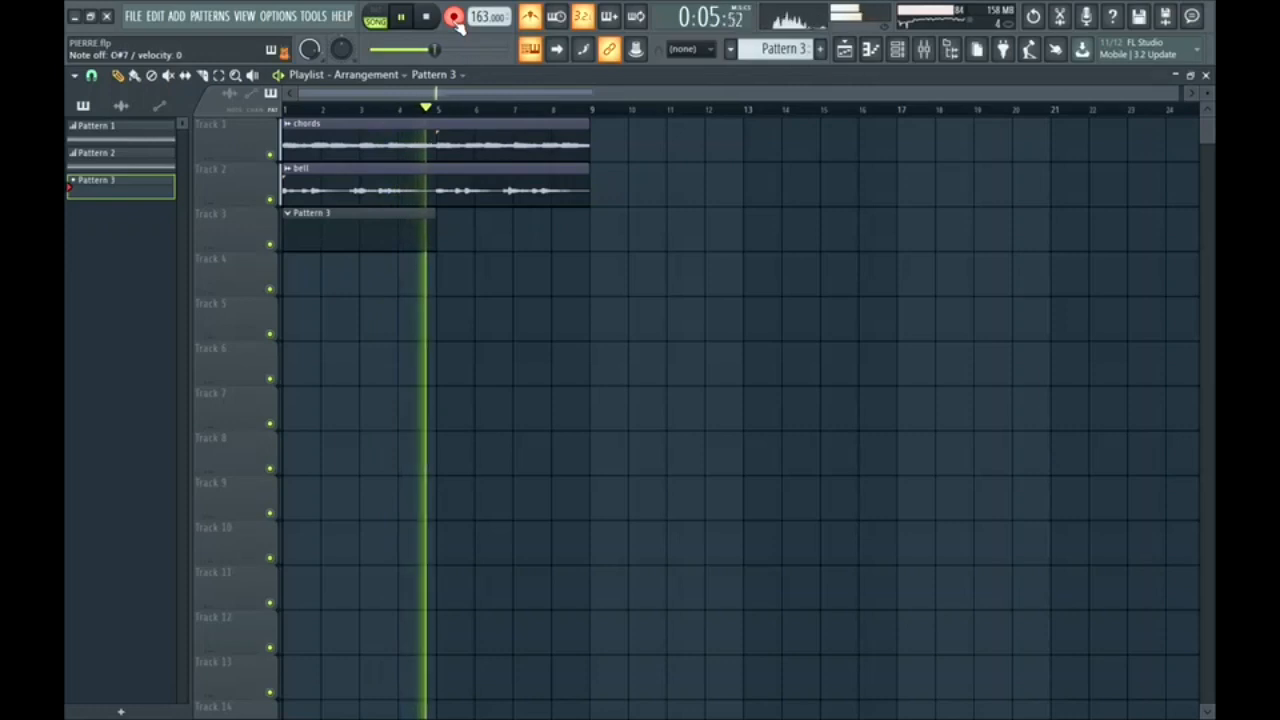
pyautogui.press('space')
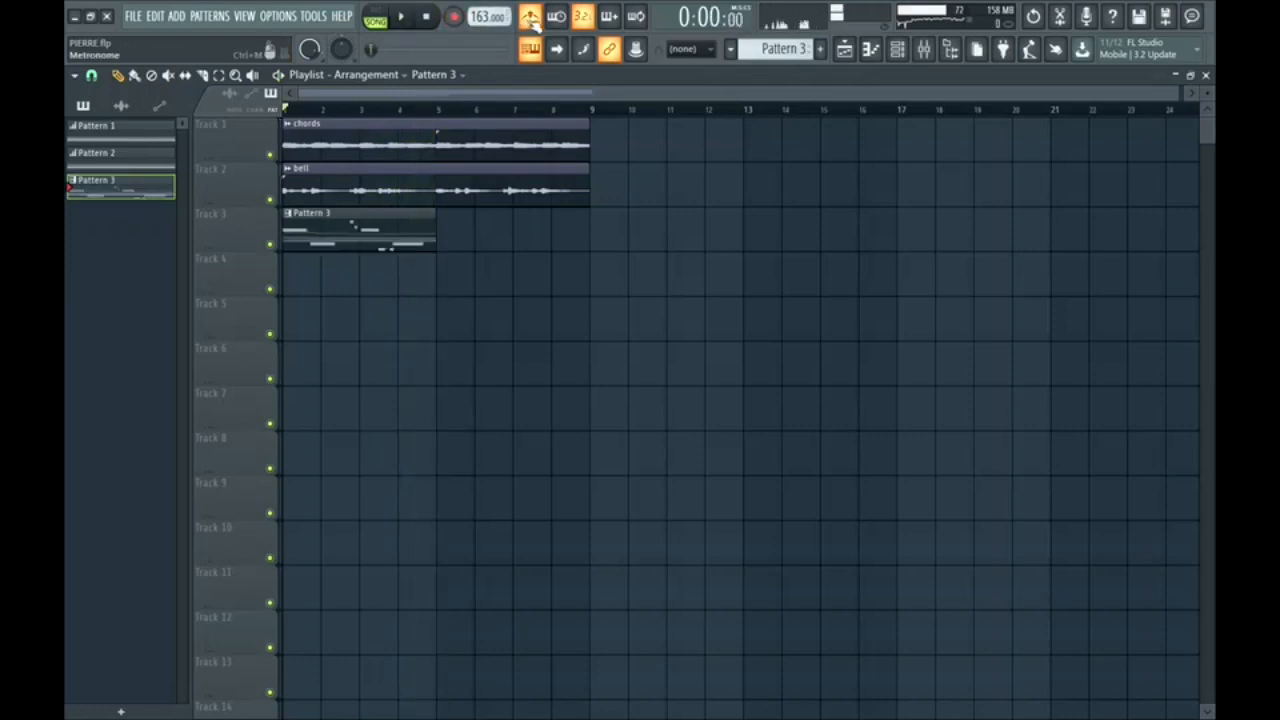
# - In Pattern 3's piano roll, shift the final D#7 note slightly later and shorten the preceding C#7 to end where it starts
pyautogui.doubleClick(351, 220)
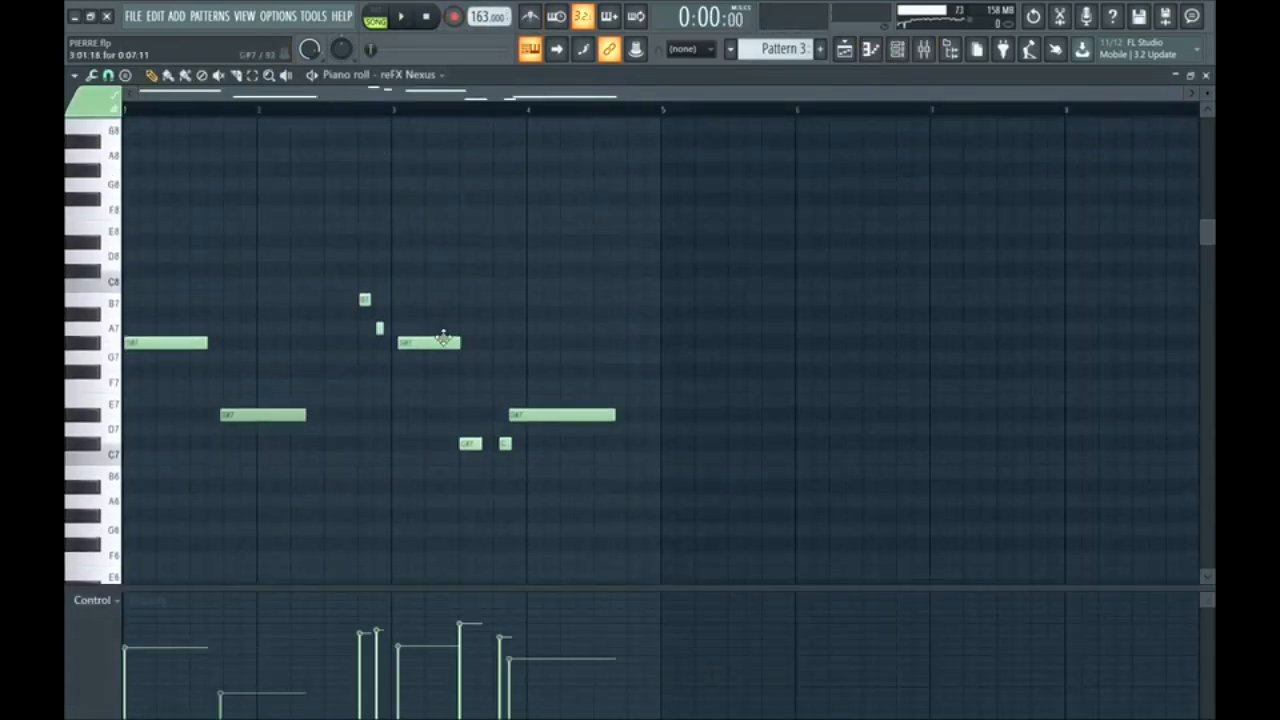
pyautogui.moveTo(178, 251); pyautogui.dragTo(549, 508)
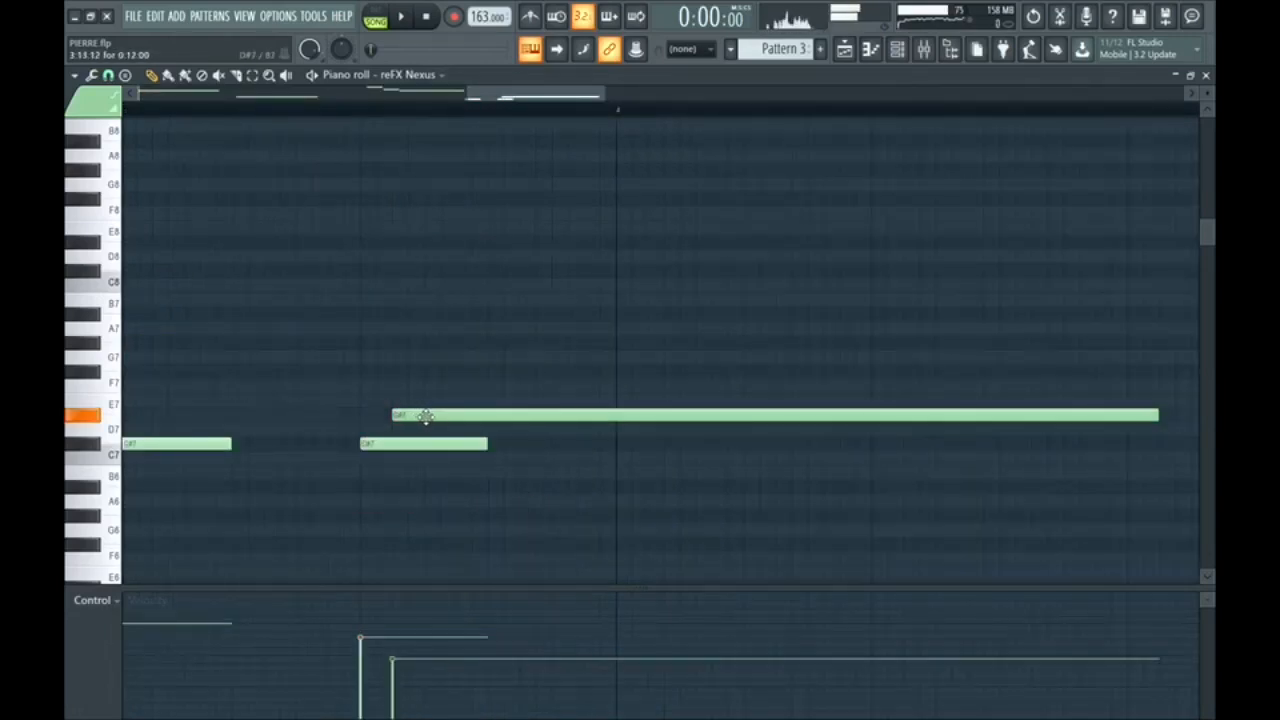
pyautogui.moveTo(425, 416); pyautogui.dragTo(441, 416)
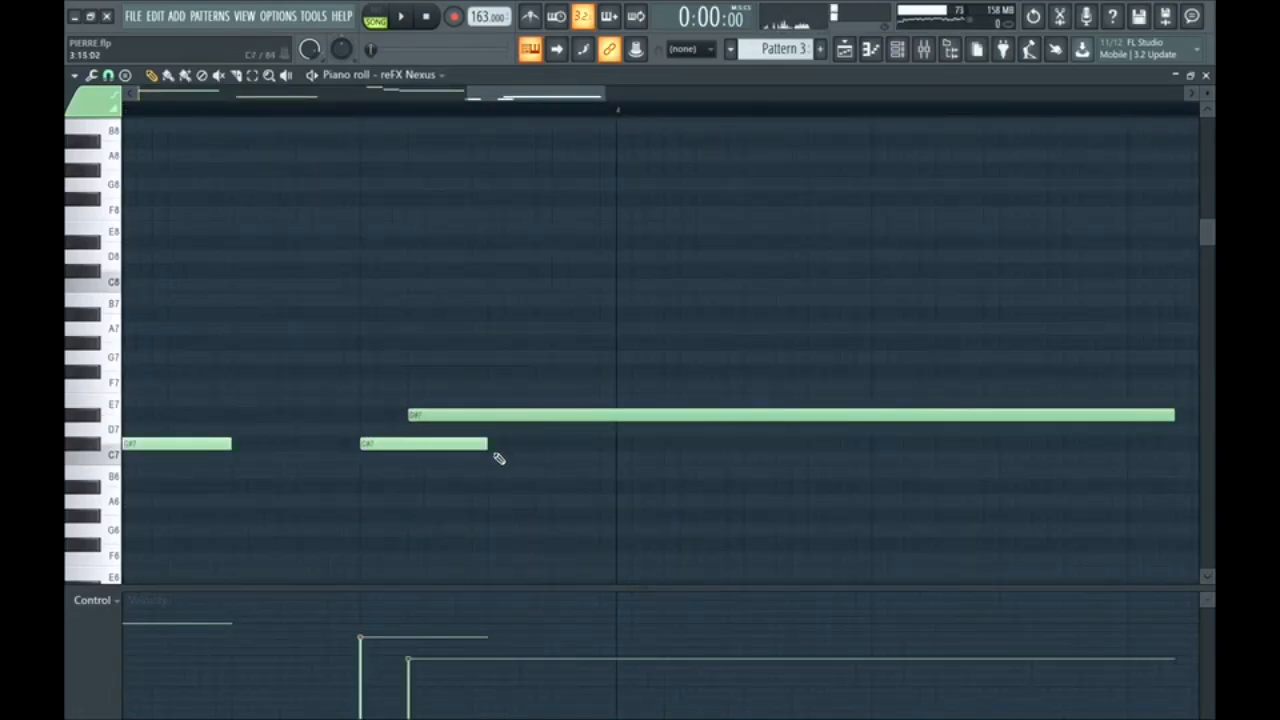
pyautogui.scroll(-8, 409, 462)
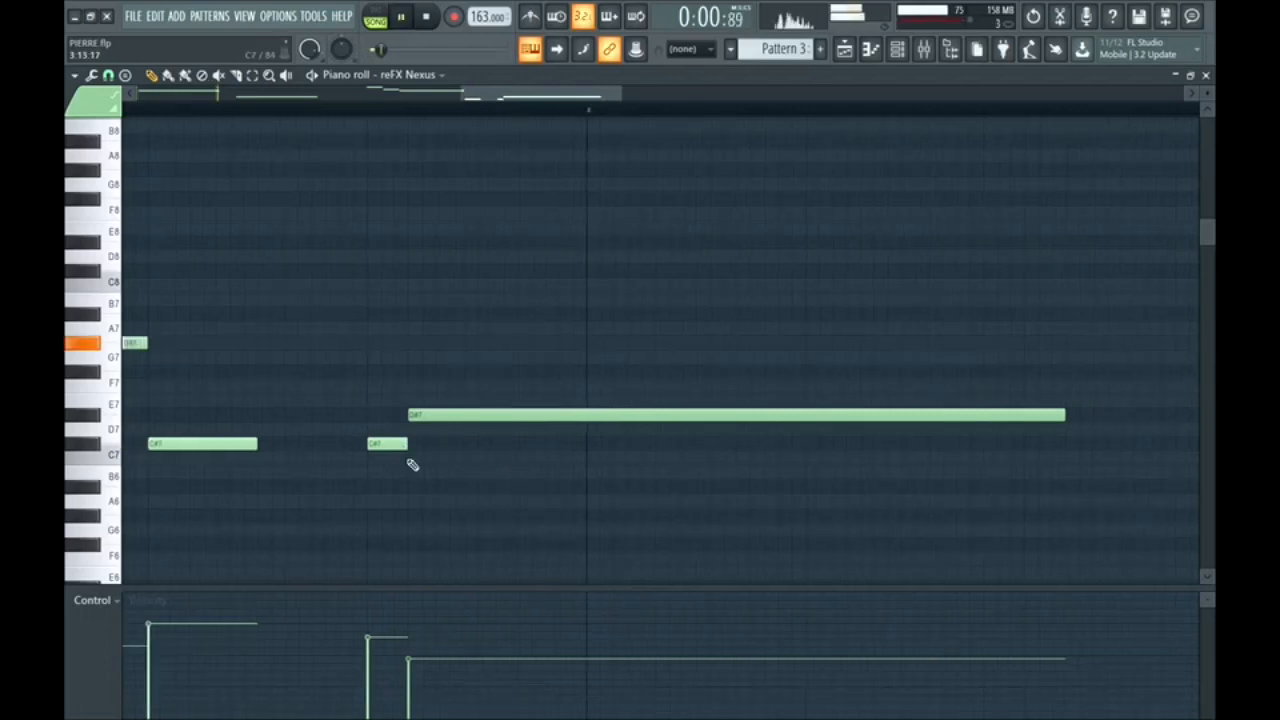
# - Repeat the Pattern 3 clip across bars 5 to 8 on Track 3 and bounce it to an audio clip named flute
pyautogui.click(846, 51)
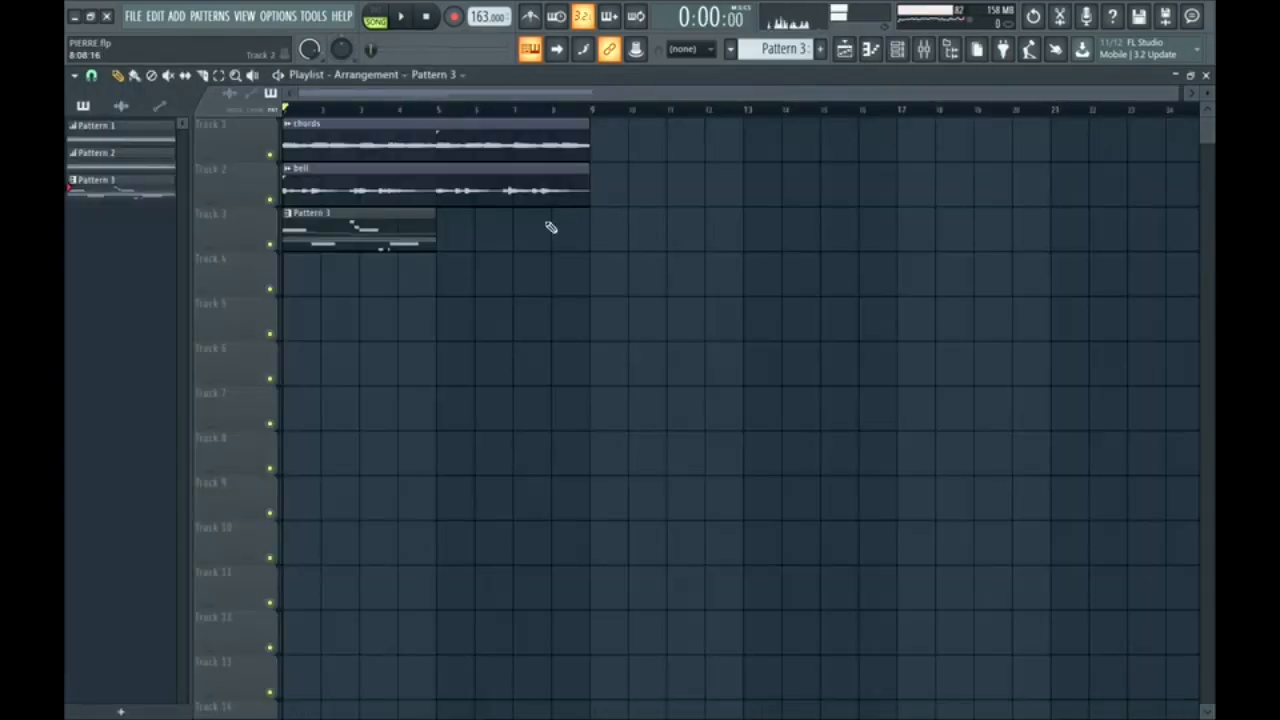
pyautogui.moveTo(383, 242); pyautogui.dragTo(544, 223)
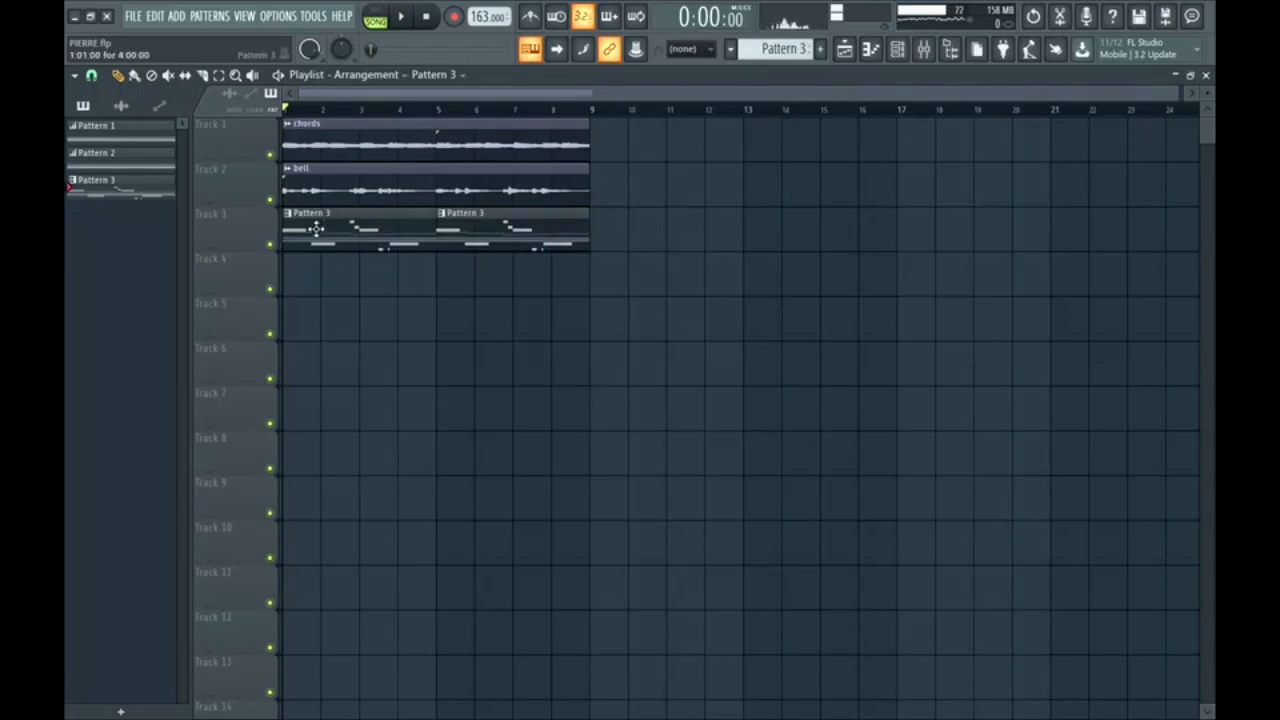
pyautogui.click(923, 49)
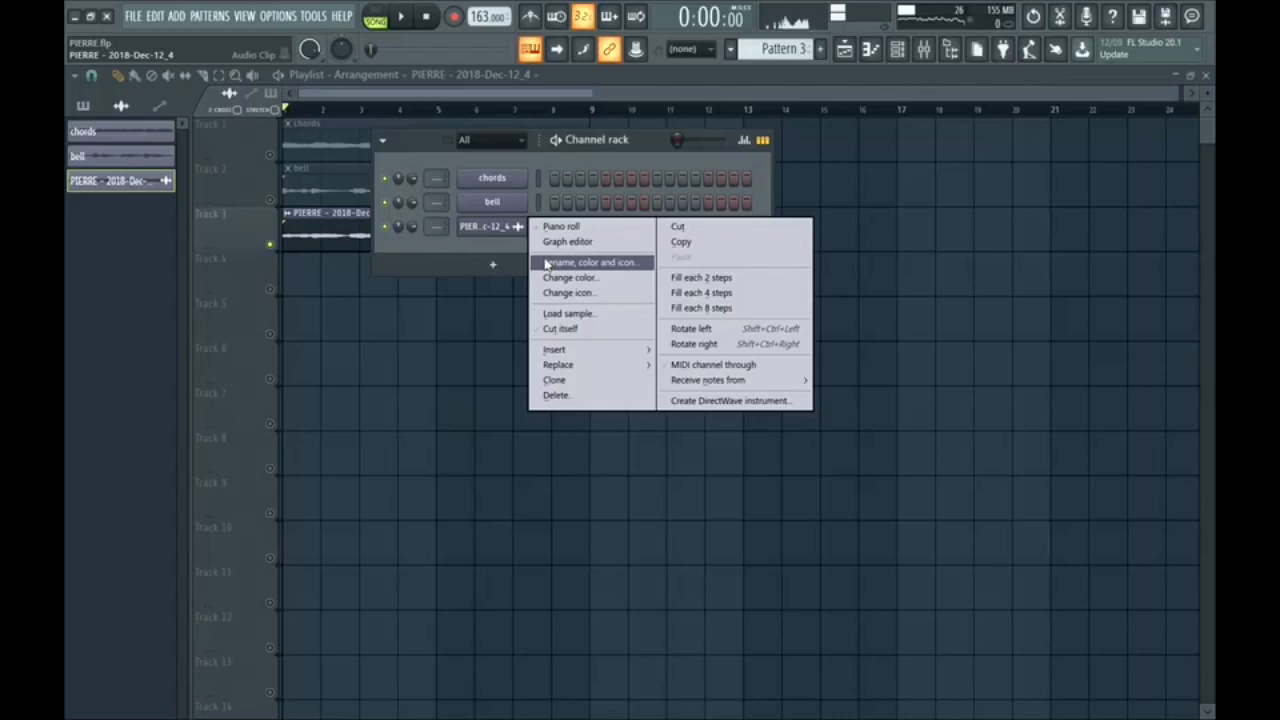
pyautogui.click(548, 260)
pyautogui.write('fl')
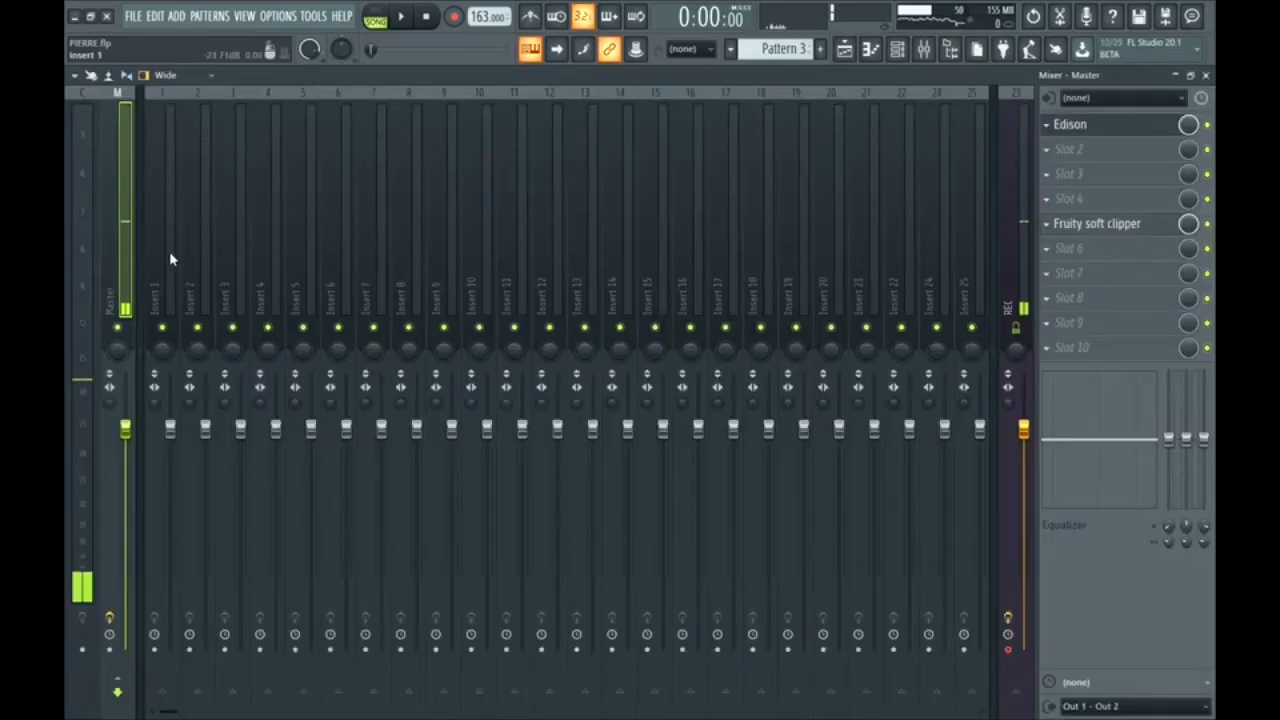
# - Route the chords, bell and flute channels to consecutive mixer tracks starting from Insert 1
pyautogui.rightClick(170, 258)
pyautogui.moveTo(260, 216)
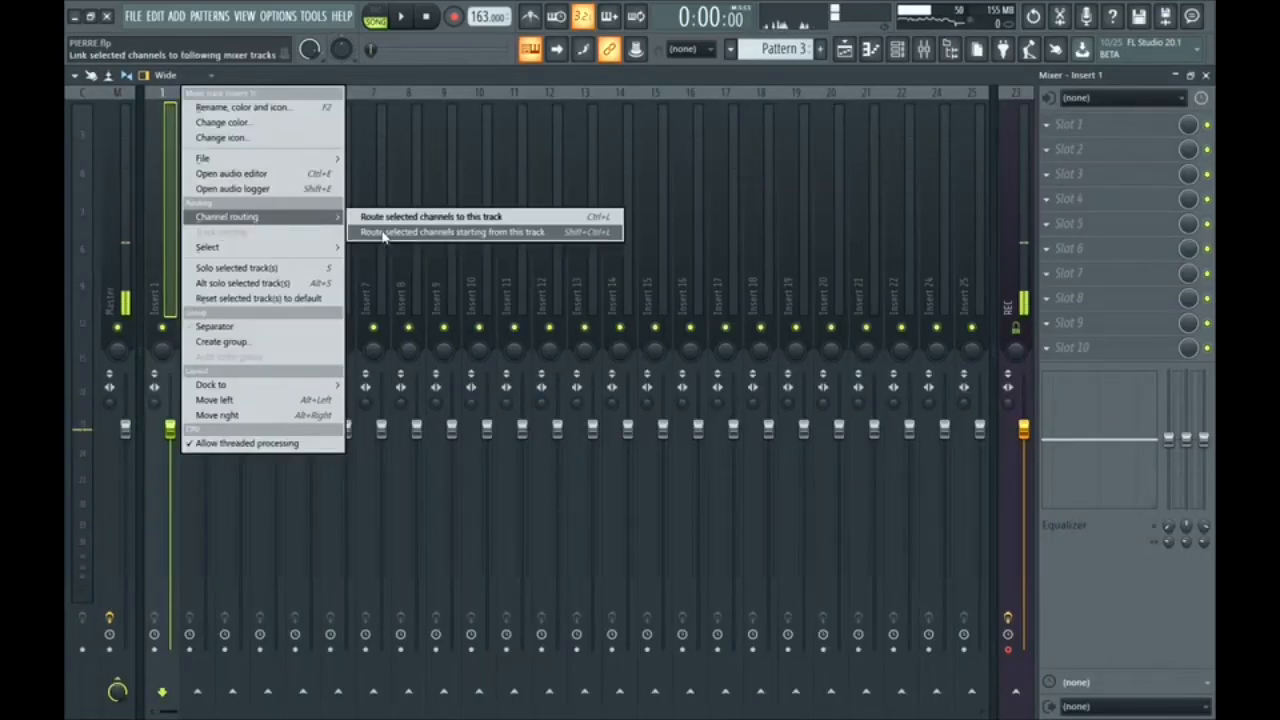
pyautogui.click(383, 232)
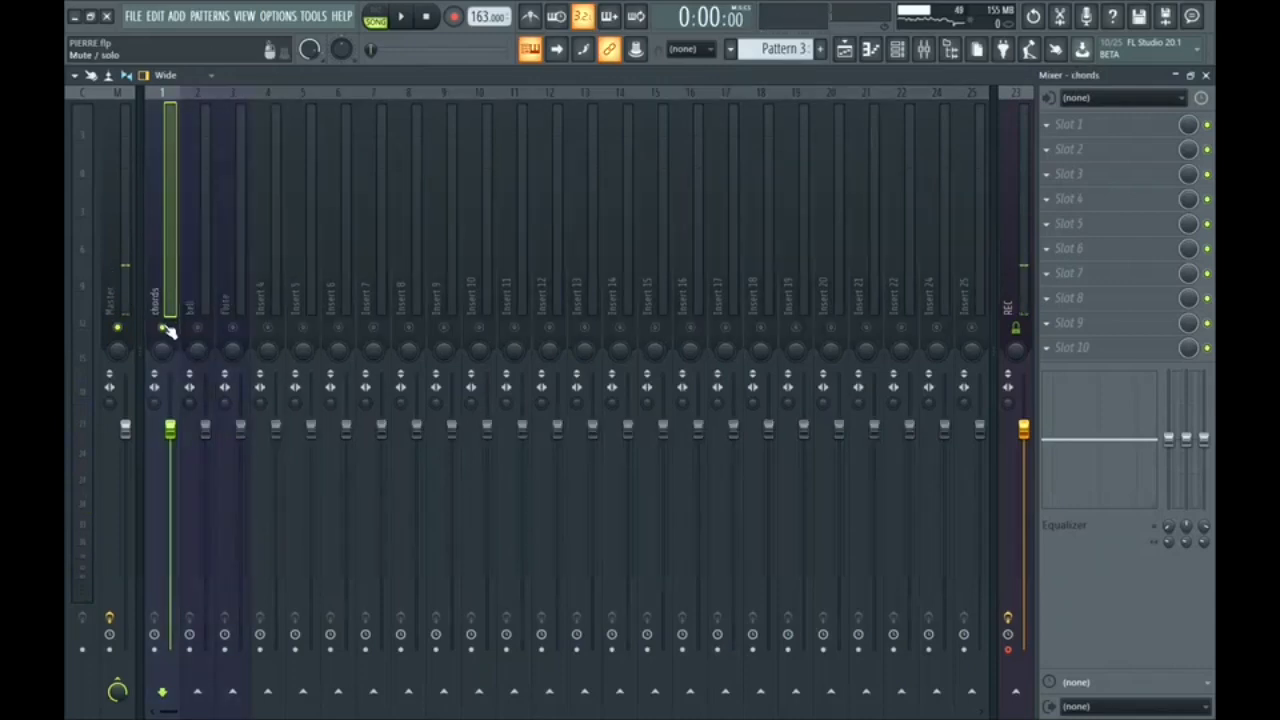
# - Insert Fruity Parametric EQ 2 on the chords track and shape band 1 into a steep low cut just below 200 Hz
pyautogui.click(1052, 147)
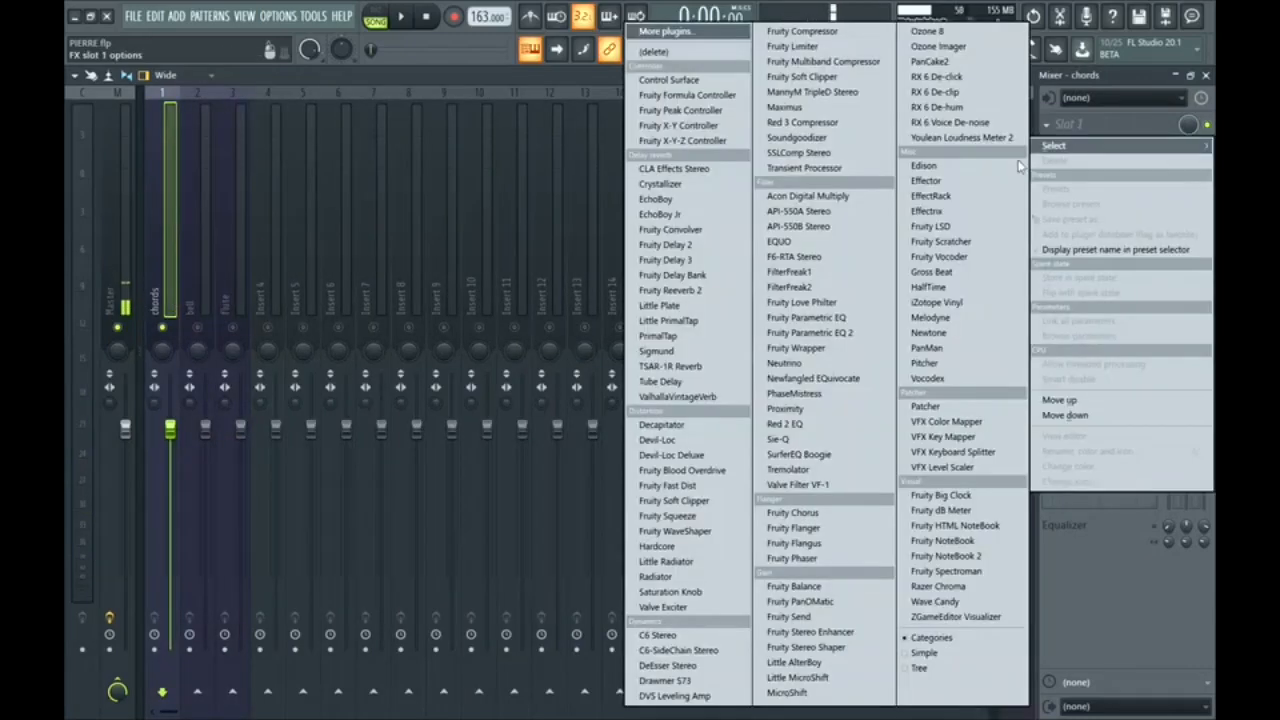
pyautogui.click(846, 332)
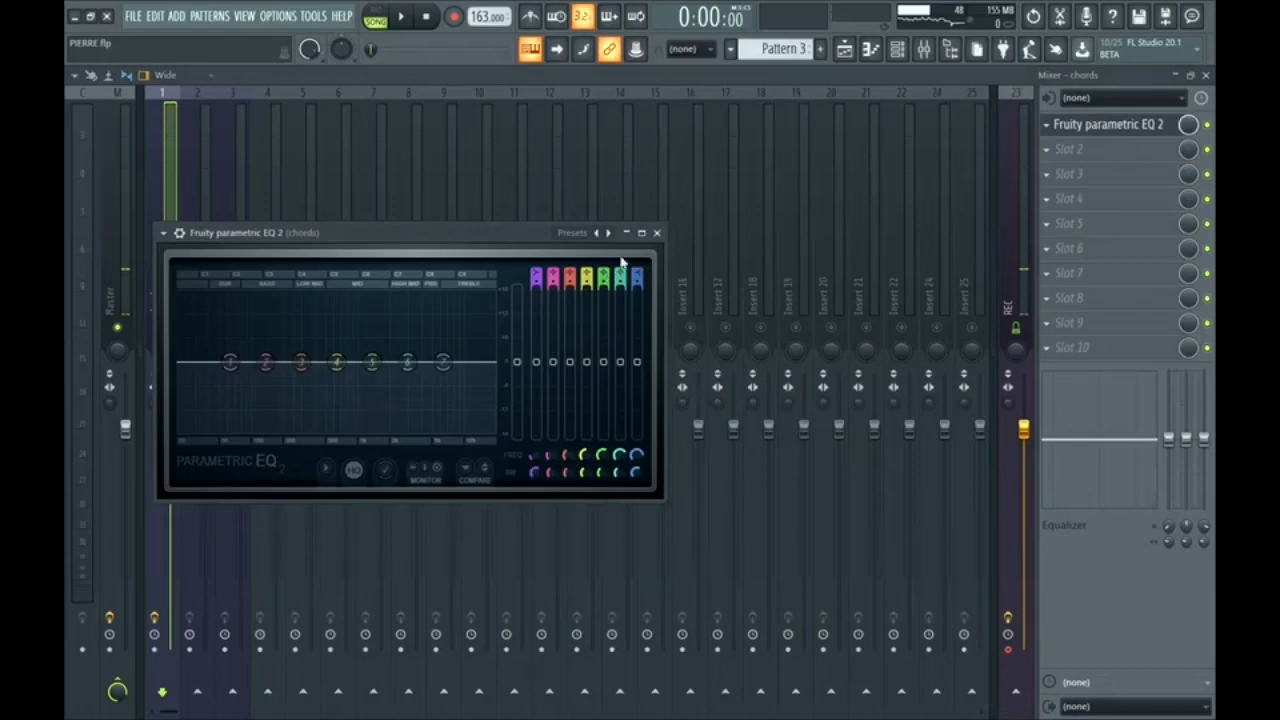
pyautogui.click(642, 233)
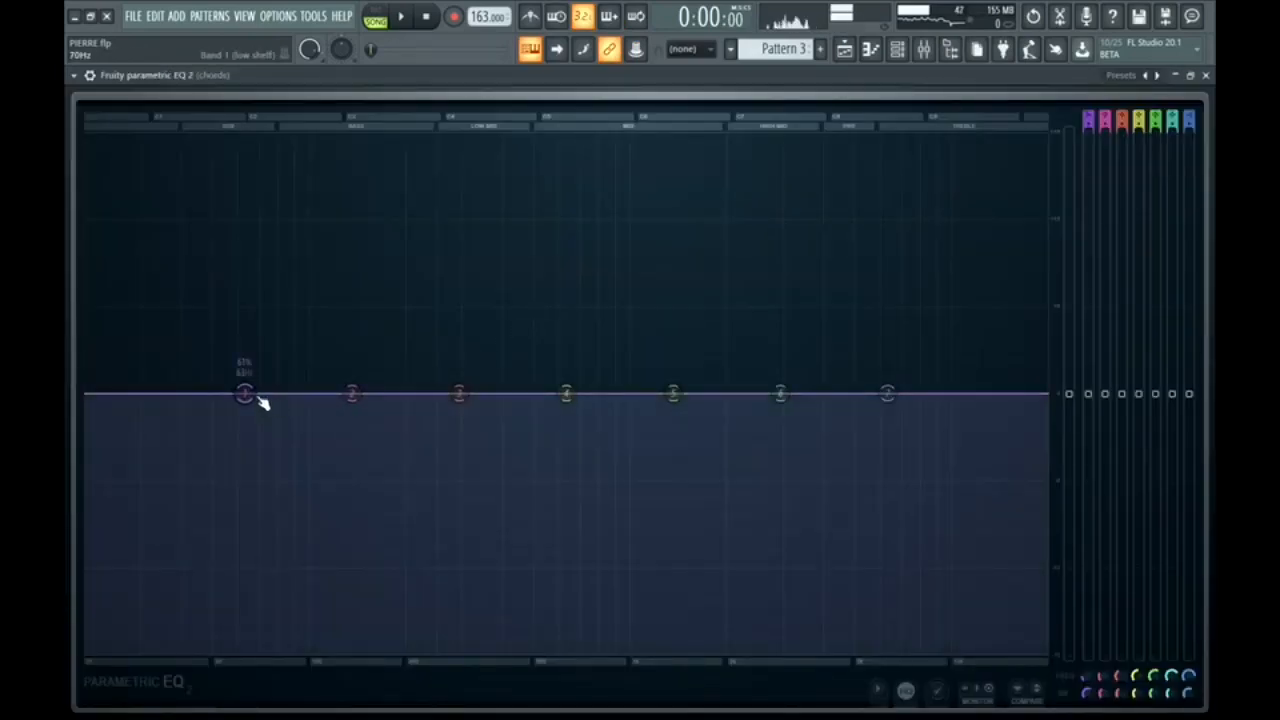
pyautogui.rightClick(260, 402)
pyautogui.moveTo(278, 452)
pyautogui.click(320, 457)
pyautogui.press('space')
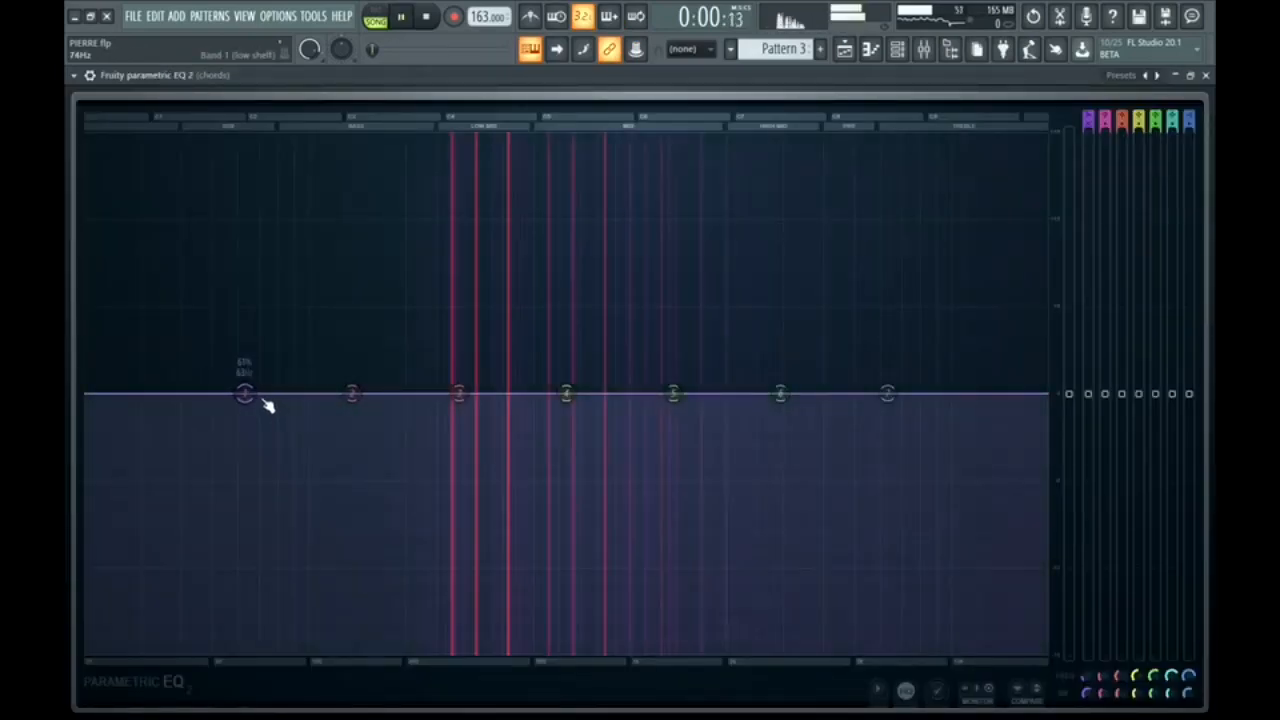
pyautogui.moveTo(249, 398); pyautogui.dragTo(398, 651)
# - Shape band 7 of the chords EQ into a steep high cut at about 4 kHz and check the sound in playback
pyautogui.rightClick(887, 395)
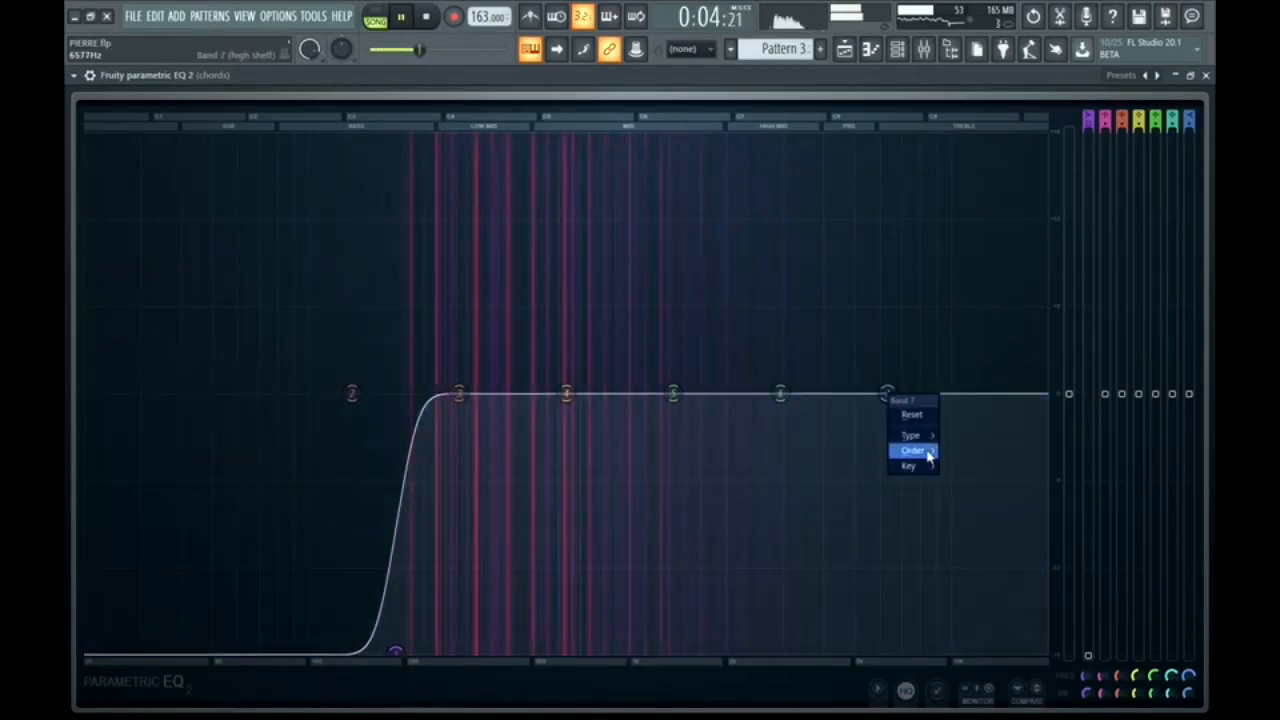
pyautogui.moveTo(929, 456)
pyautogui.click(963, 491)
pyautogui.moveTo(886, 393); pyautogui.dragTo(822, 651)
pyautogui.press('space')
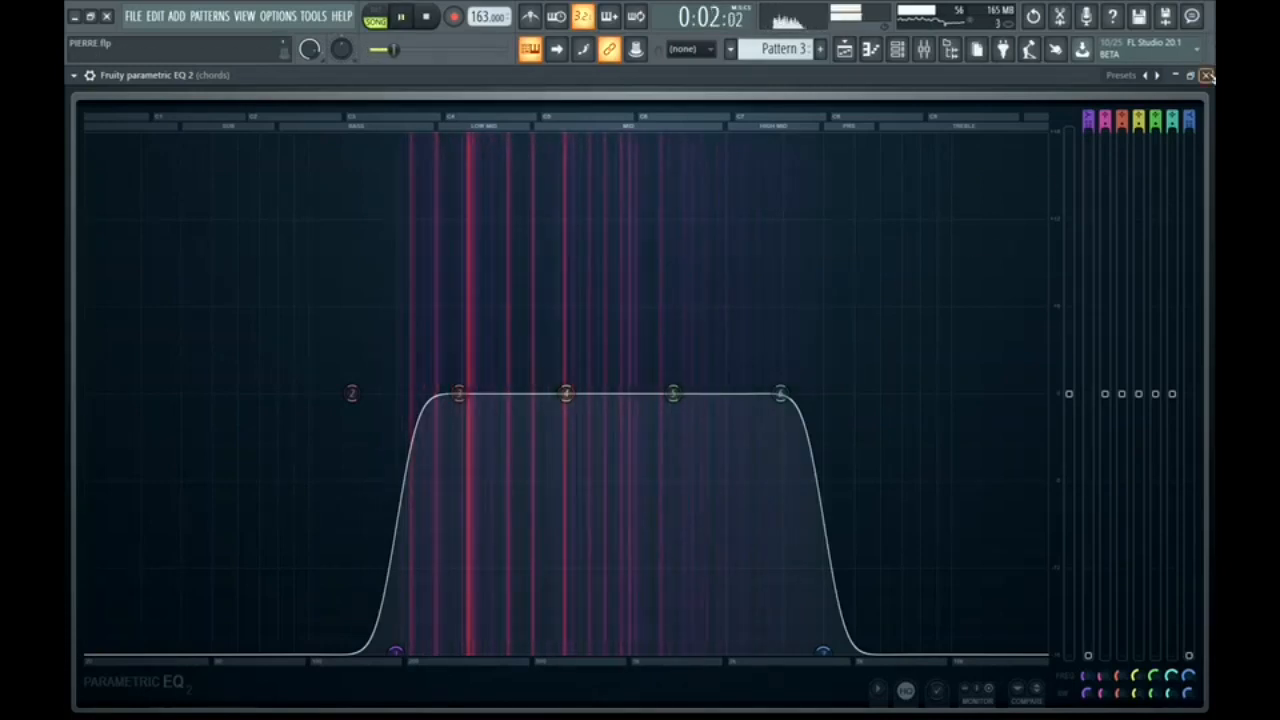
pyautogui.click(1207, 76)
pyautogui.press('space')
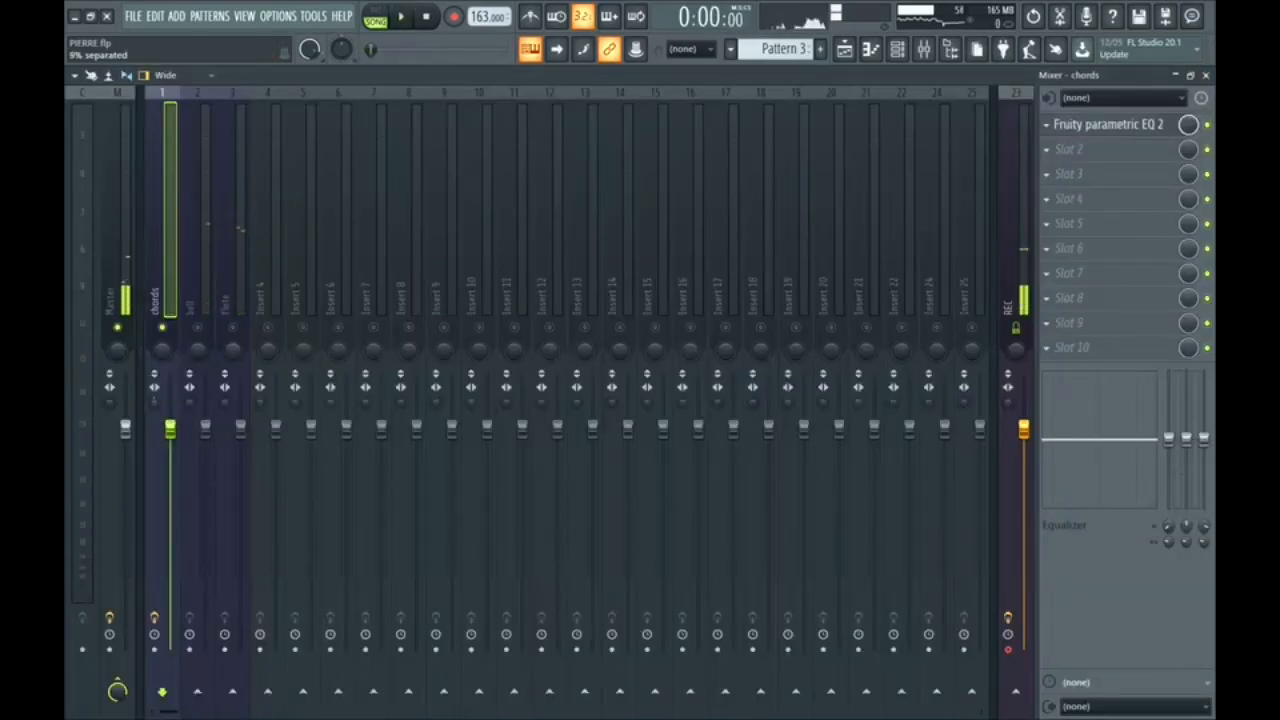
# - Insert Fruity Parametric EQ 2 on the bell track, cut lows below about 500 Hz and highs near 5 kHz, and lift band 5 slightly
pyautogui.click(200, 308)
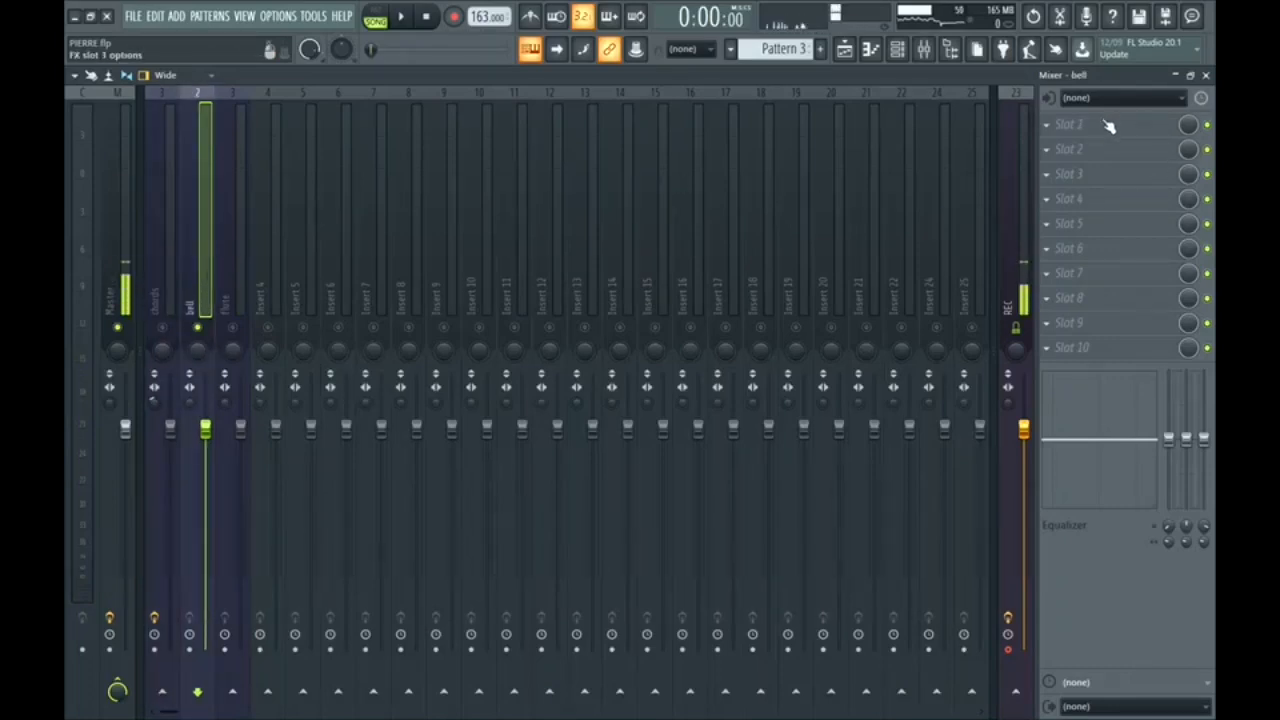
pyautogui.click(1107, 124)
pyautogui.moveTo(1090, 143)
pyautogui.click(820, 332)
pyautogui.moveTo(319, 648); pyautogui.dragTo(521, 650)
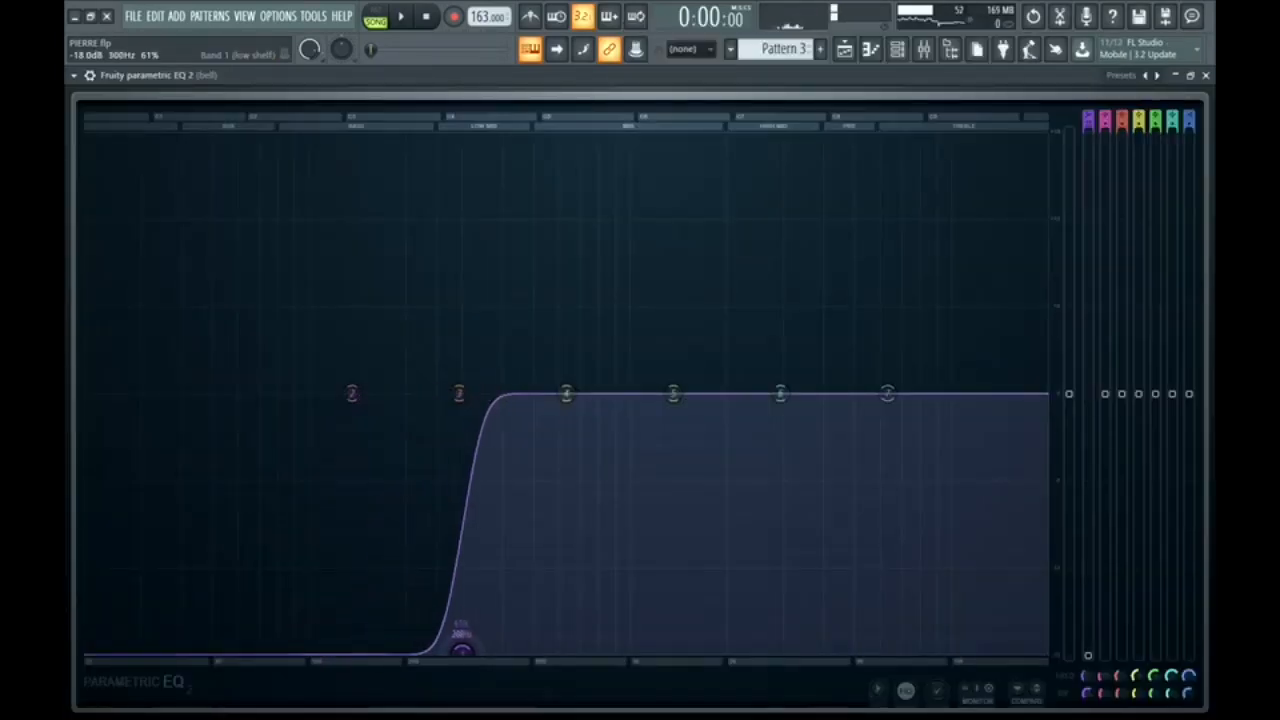
pyautogui.press('space')
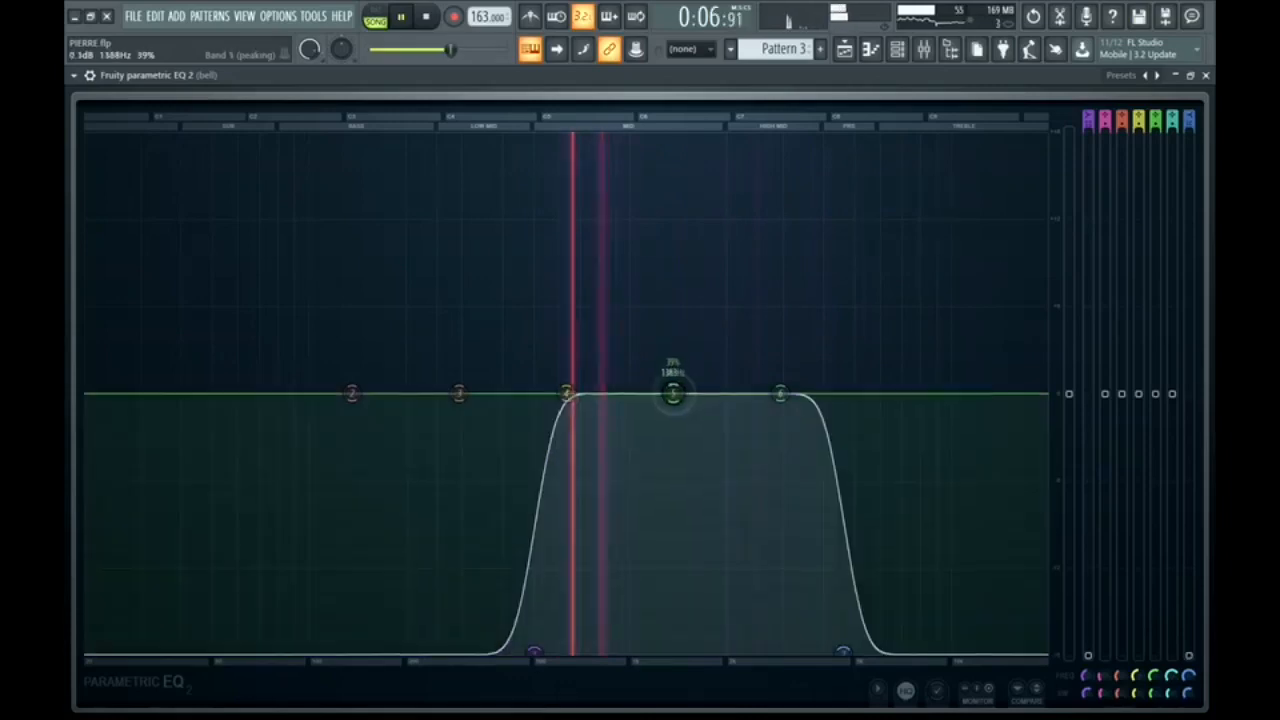
pyautogui.moveTo(674, 391)
pyautogui.mouseDown()
pyautogui.moveTo(674, 354)
pyautogui.moveTo(690, 373)
pyautogui.mouseUp()
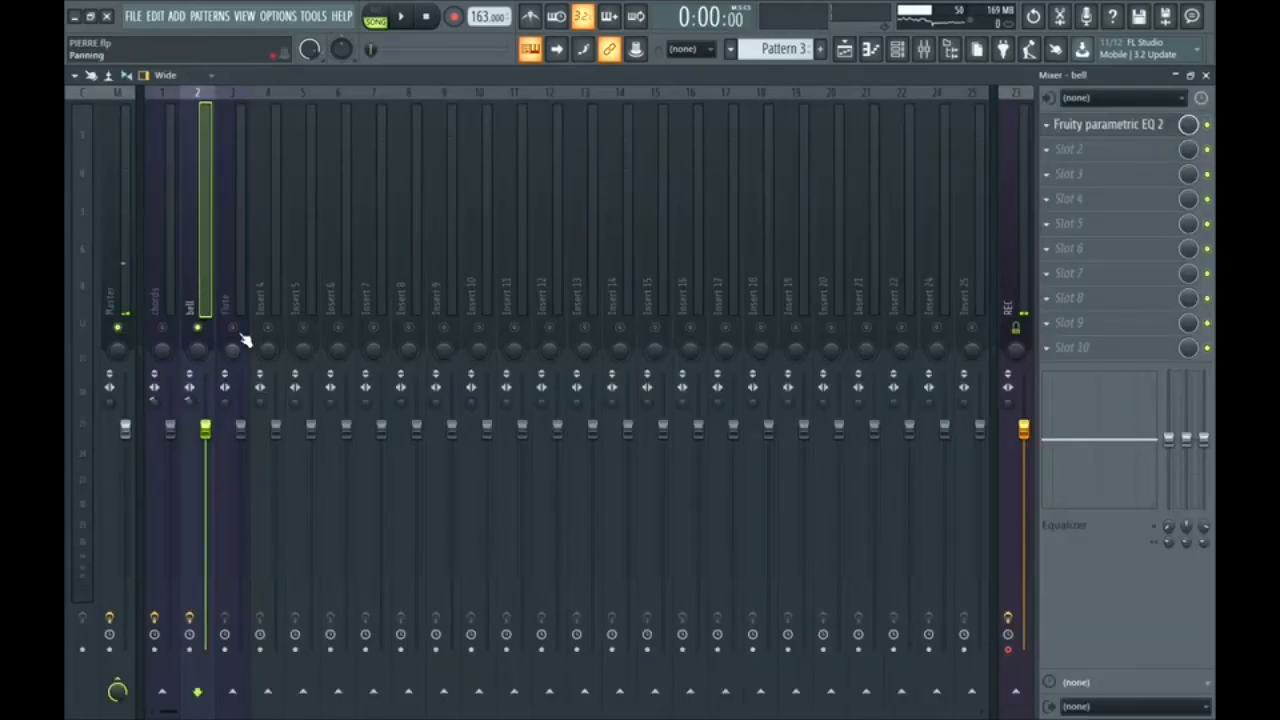
# - Insert Fruity Parametric EQ 2 on the flute track and listen to the flute in playback
pyautogui.click(242, 303)
pyautogui.click(1127, 116)
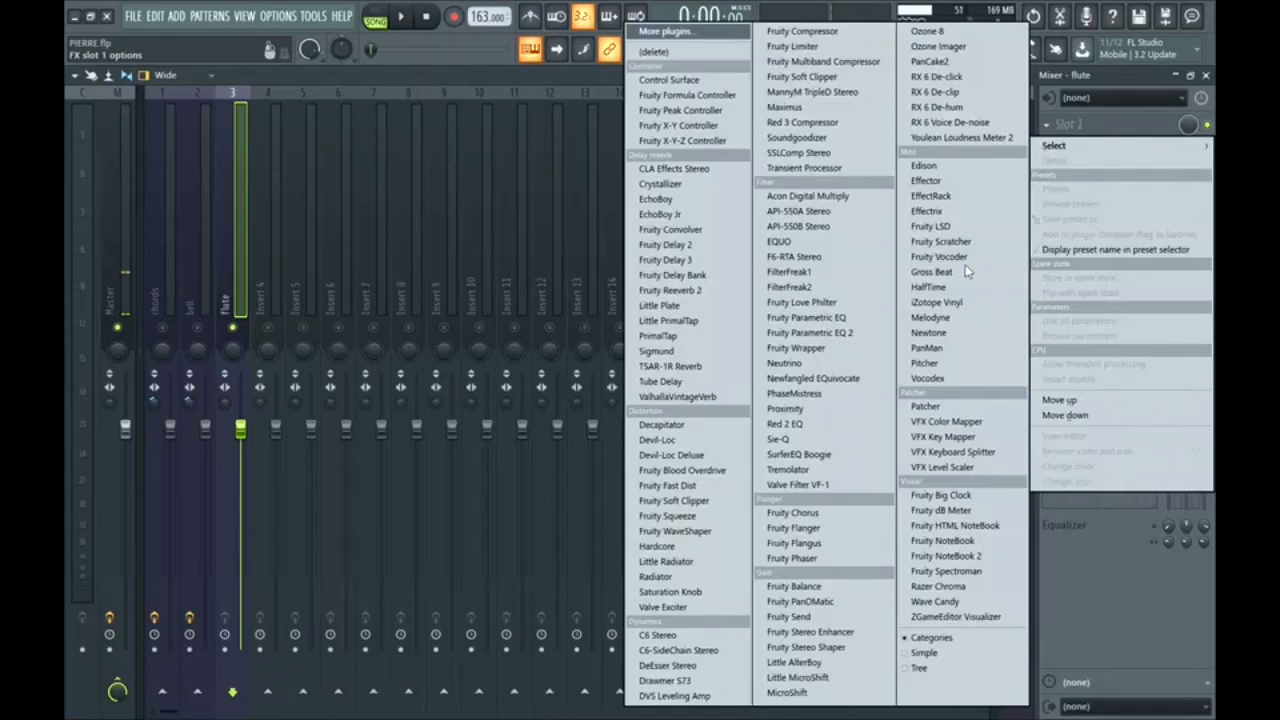
pyautogui.click(800, 334)
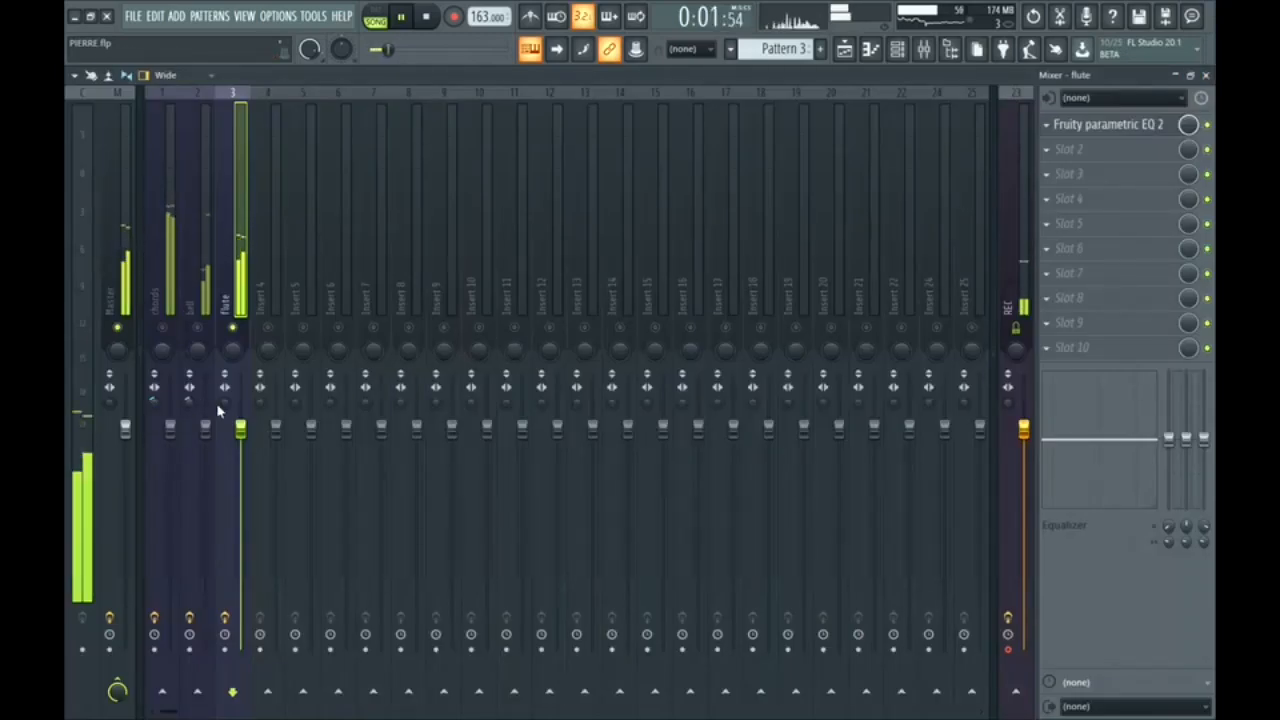
pyautogui.press('space')
# - Set the mixer equalizer's low shelf to about -18 dB at 90 Hz on the chords, bell and flute tracks
pyautogui.click(166, 334)
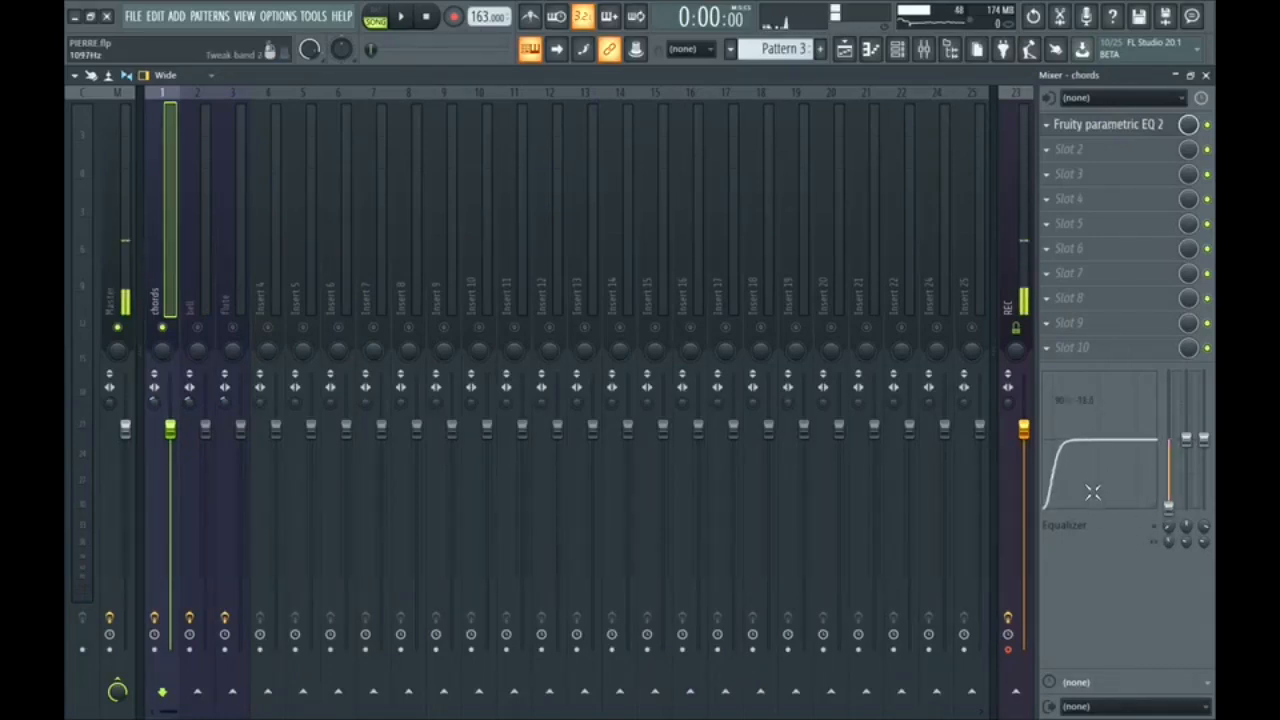
pyautogui.press('Right')
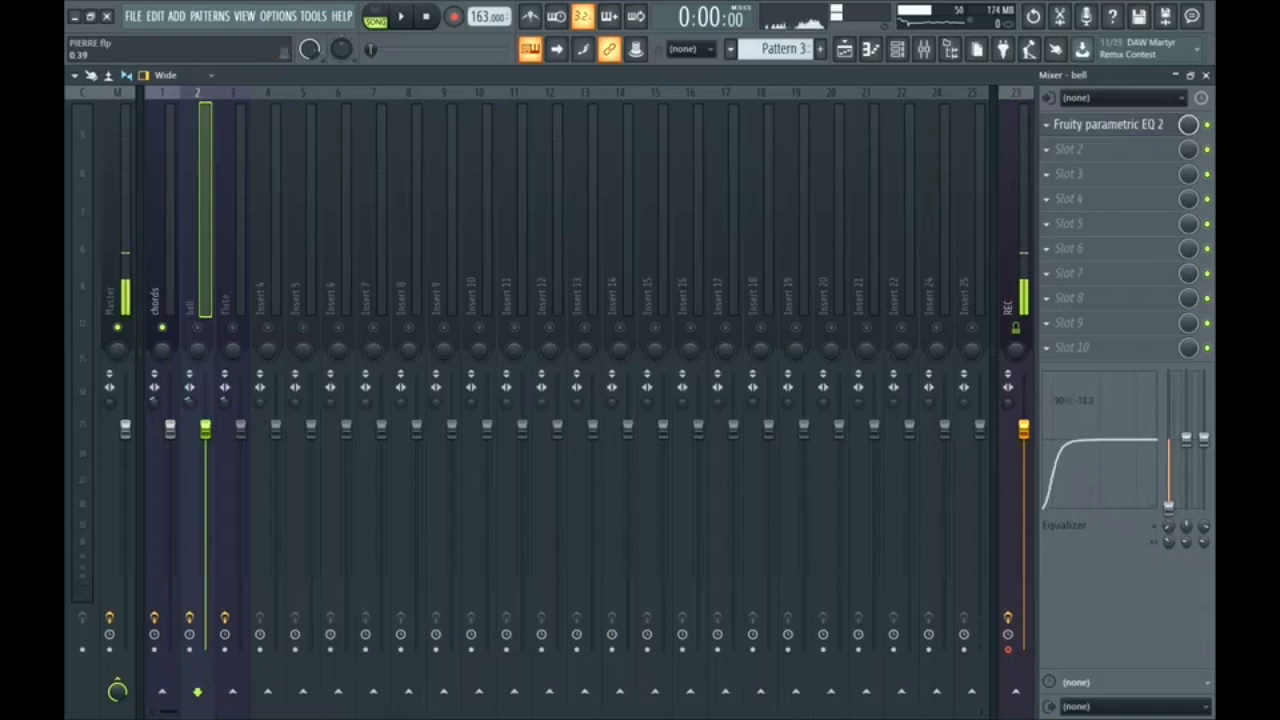
pyautogui.press('Right')
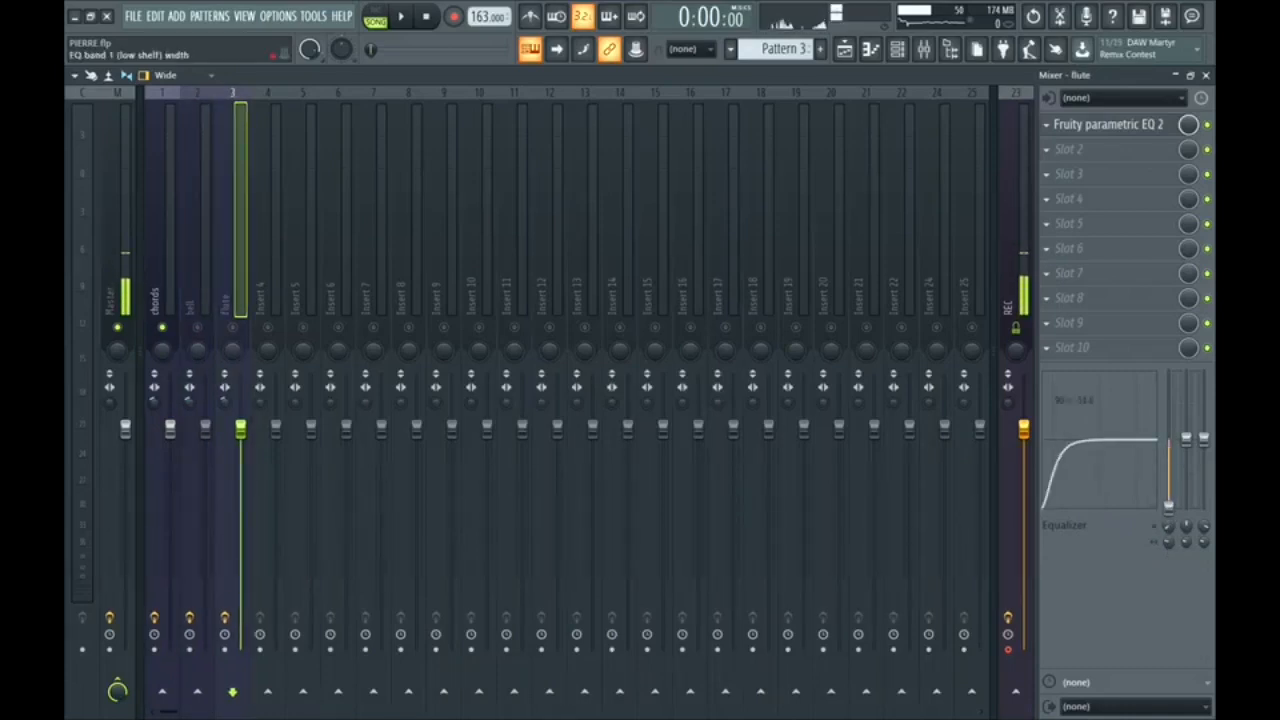
pyautogui.moveTo(1168, 543); pyautogui.dragTo(1168, 518)
pyautogui.press('Left')
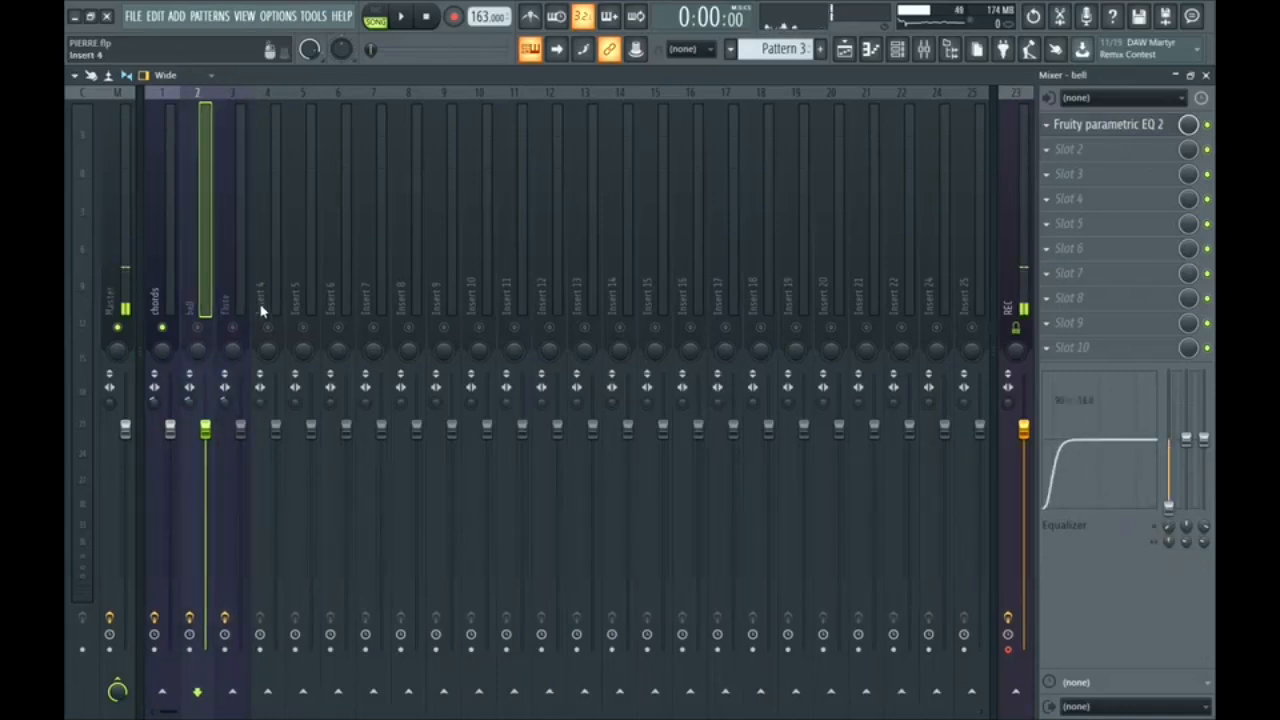
pyautogui.press('Left')
# - Play the chords with the bell track unmuted and lower the bell fader to about -1.5 dB
pyautogui.press('space')
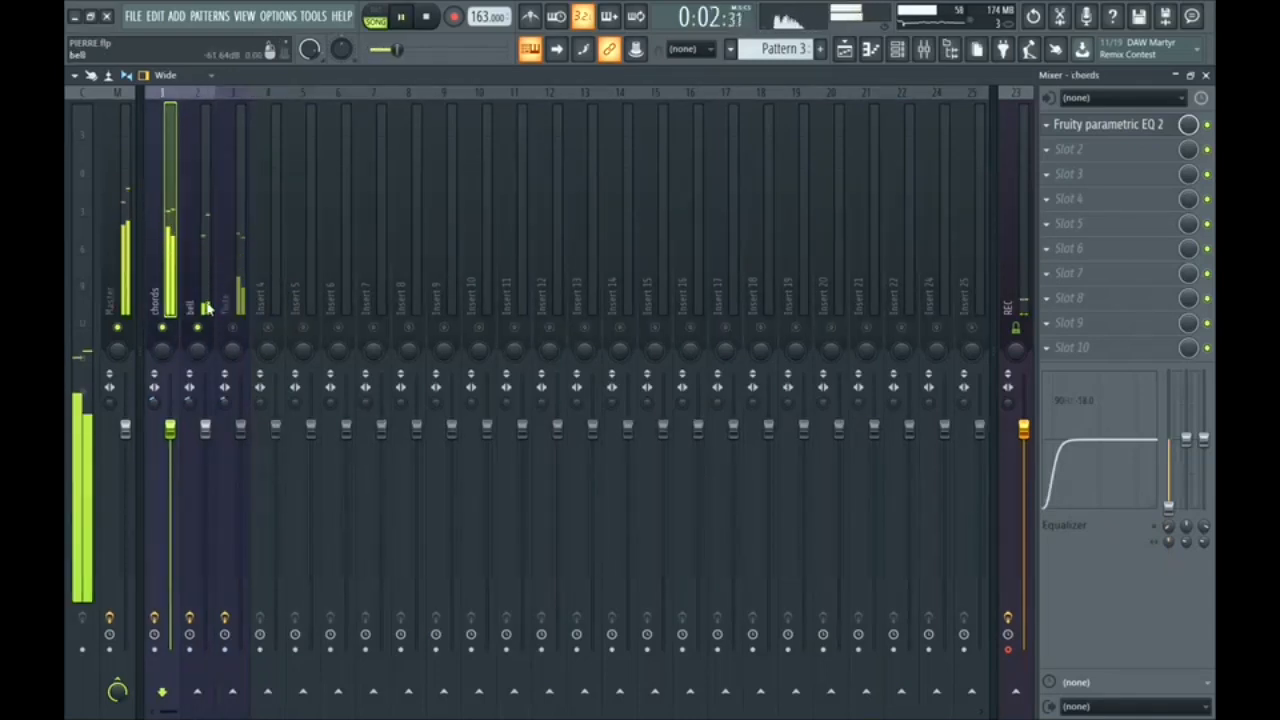
pyautogui.press('Right')
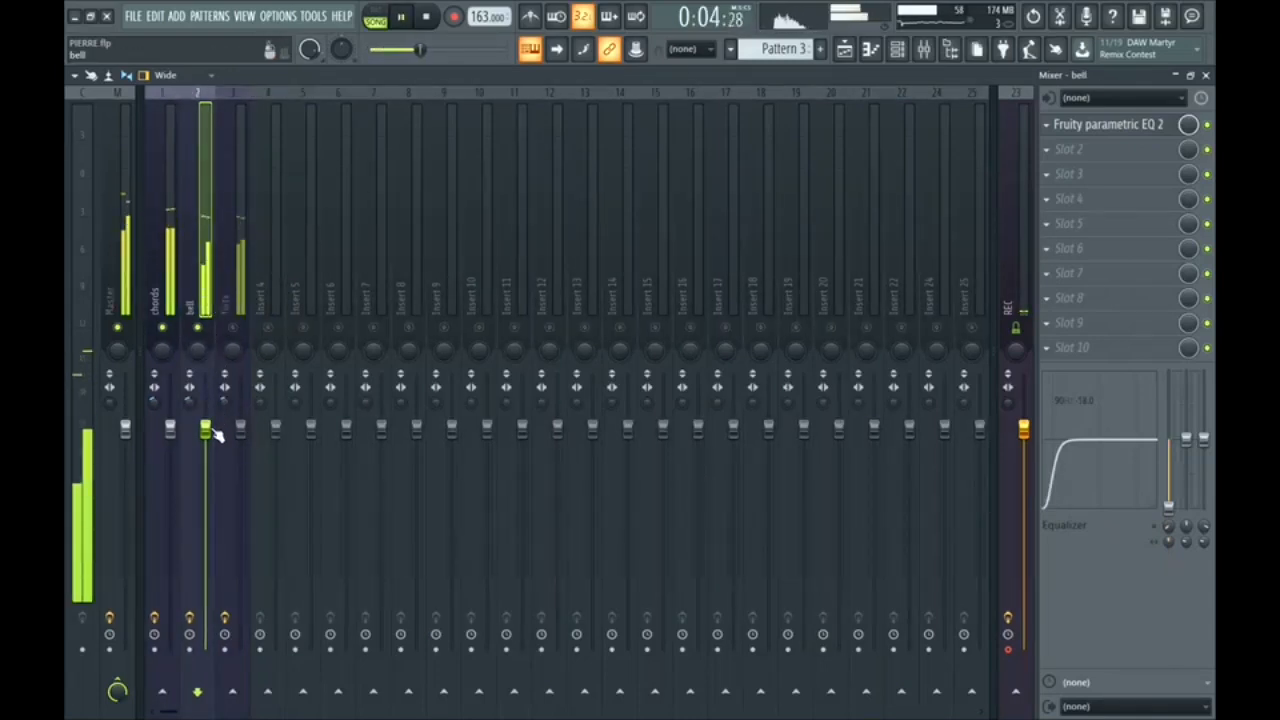
pyautogui.moveTo(214, 427); pyautogui.dragTo(214, 441)
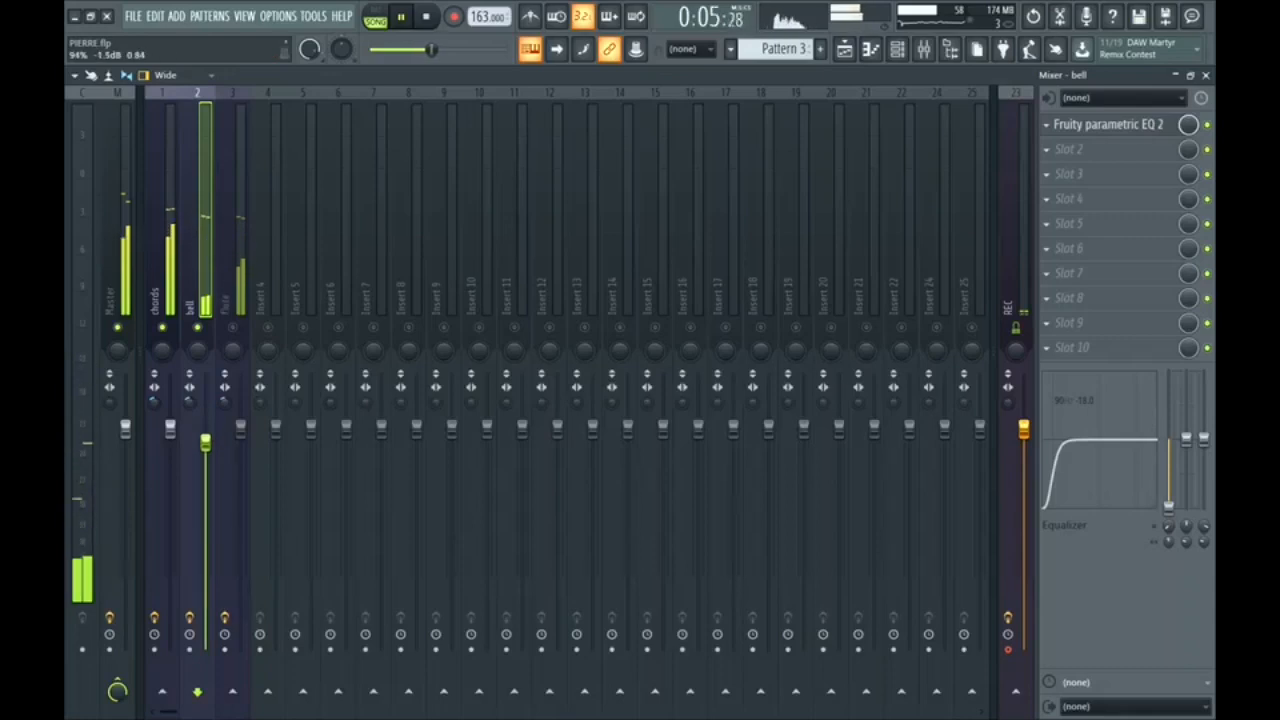
# - Unmute the flute track and lower its fader well below the chords and bell levels
pyautogui.click(233, 328)
pyautogui.press('Right')
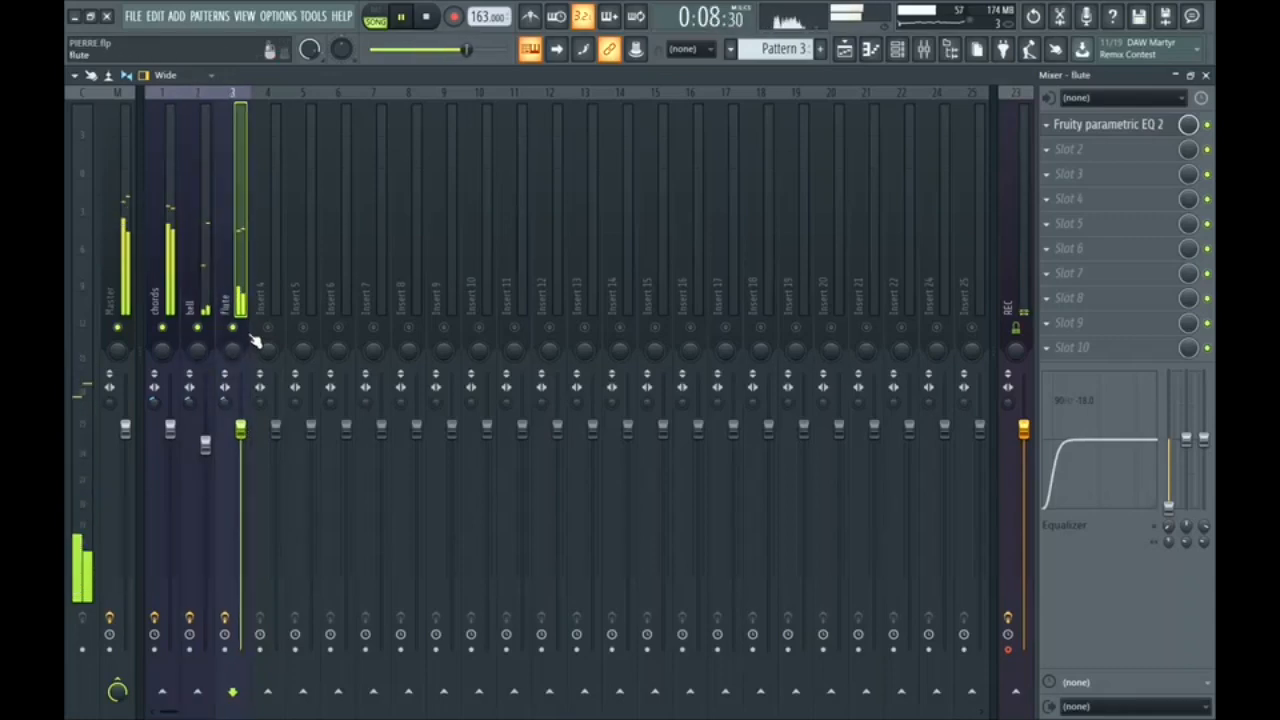
pyautogui.moveTo(240, 430); pyautogui.dragTo(240, 484)
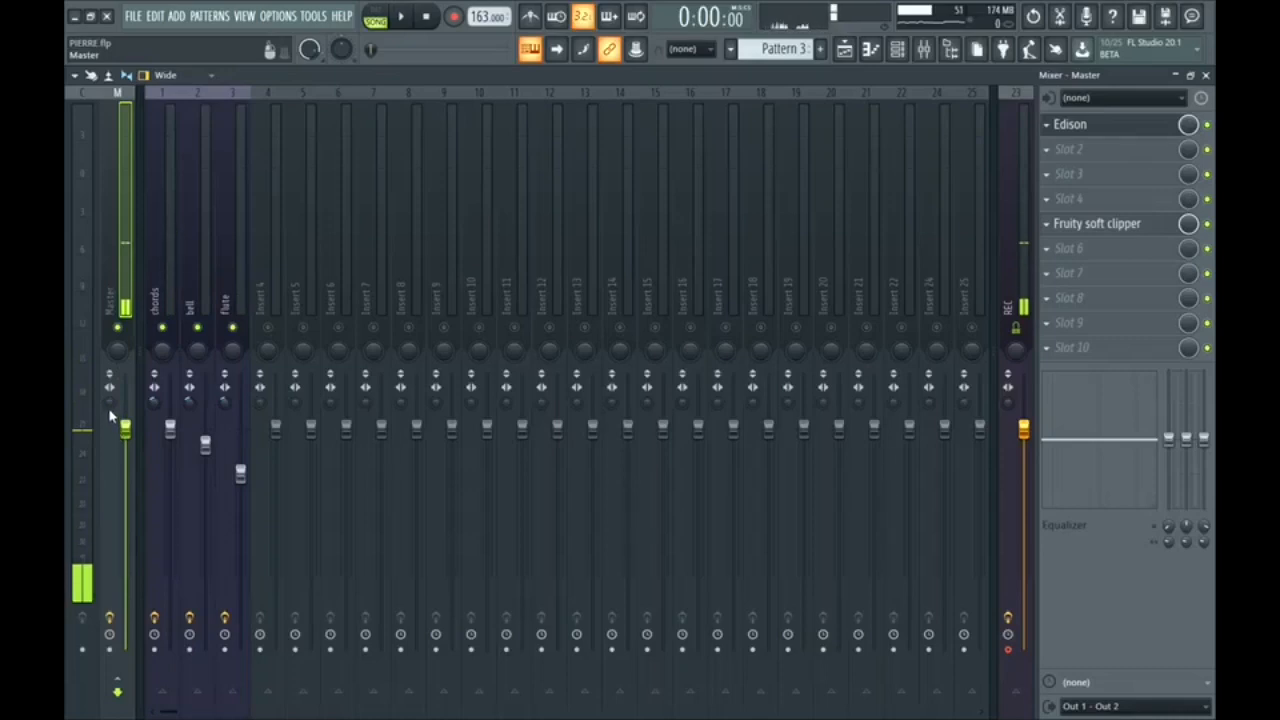
# - Play the full mix with the master's stereo separation at its default and lower the flute fader slightly further
pyautogui.press('space')
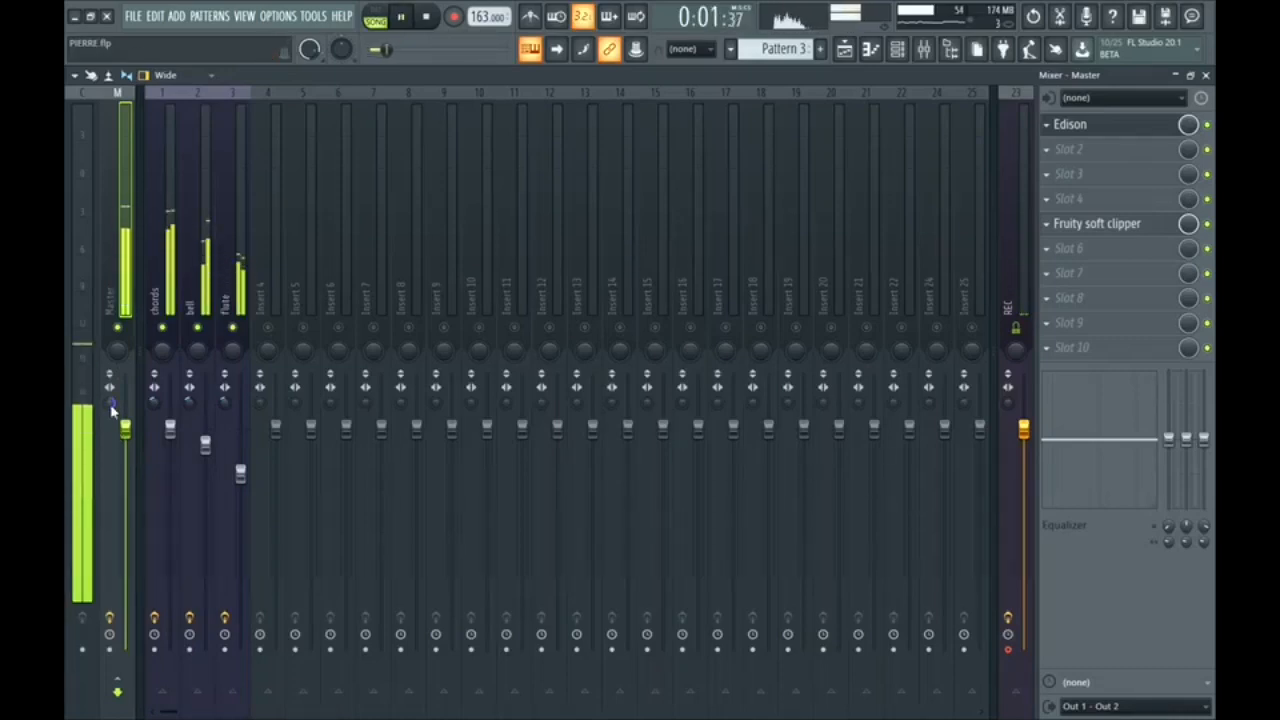
pyautogui.rightClick(116, 410)
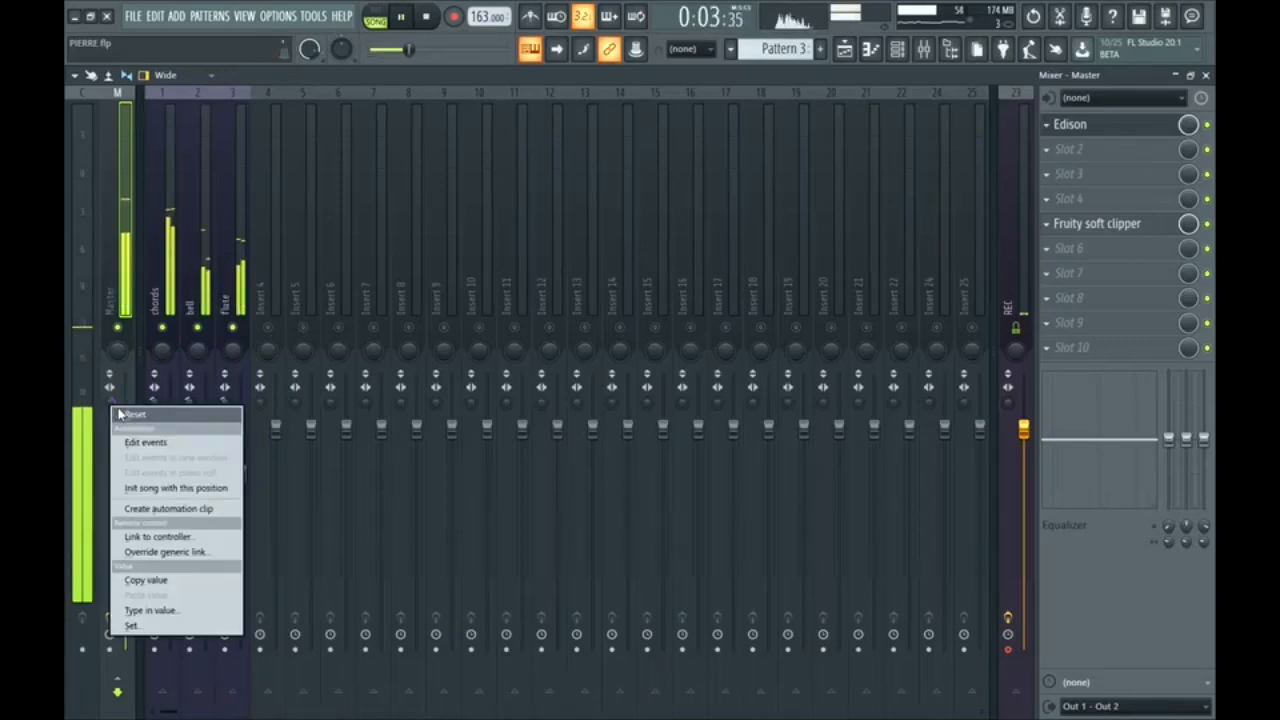
pyautogui.press('Escape')
pyautogui.moveTo(240, 457); pyautogui.dragTo(248, 486)
pyautogui.press('space')
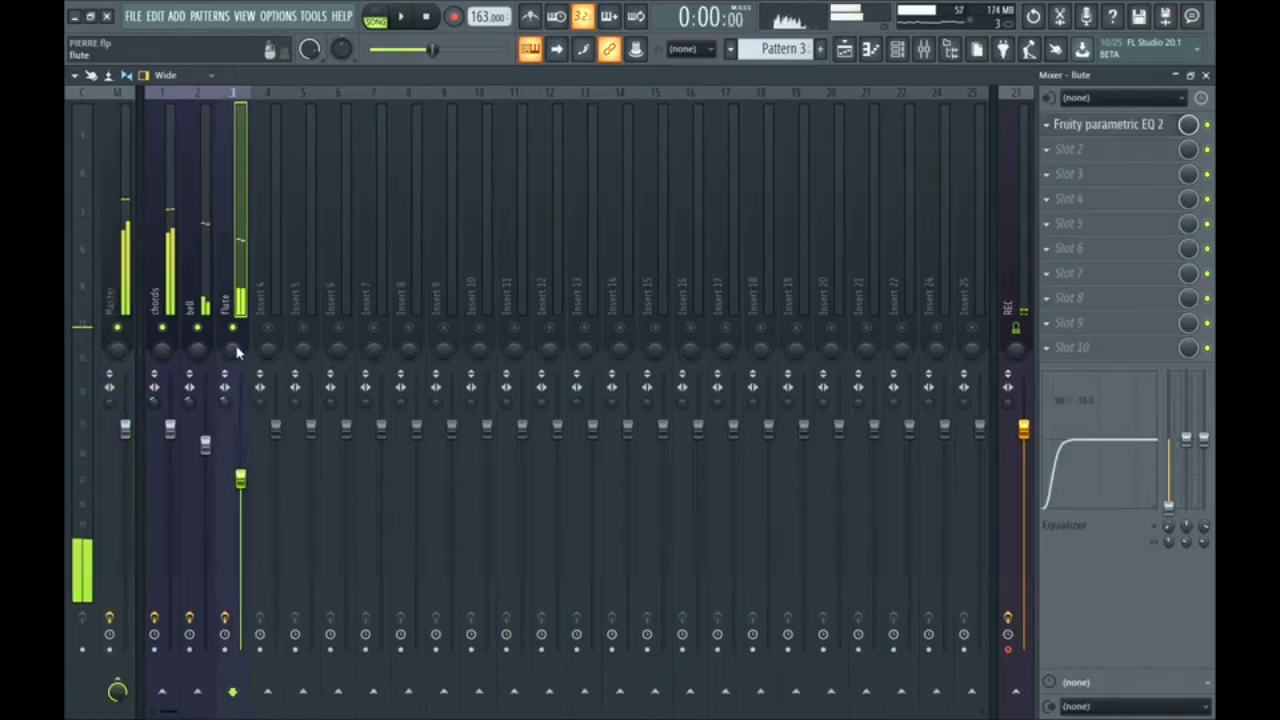
# - Mute the flute and bell tracks in the playlist and choose the (SXJ) 808 (1) sample from the MexikoDro 808s folder
pyautogui.press('F9')
pyautogui.click(273, 245)
pyautogui.click(273, 200)
pyautogui.click(166, 526)
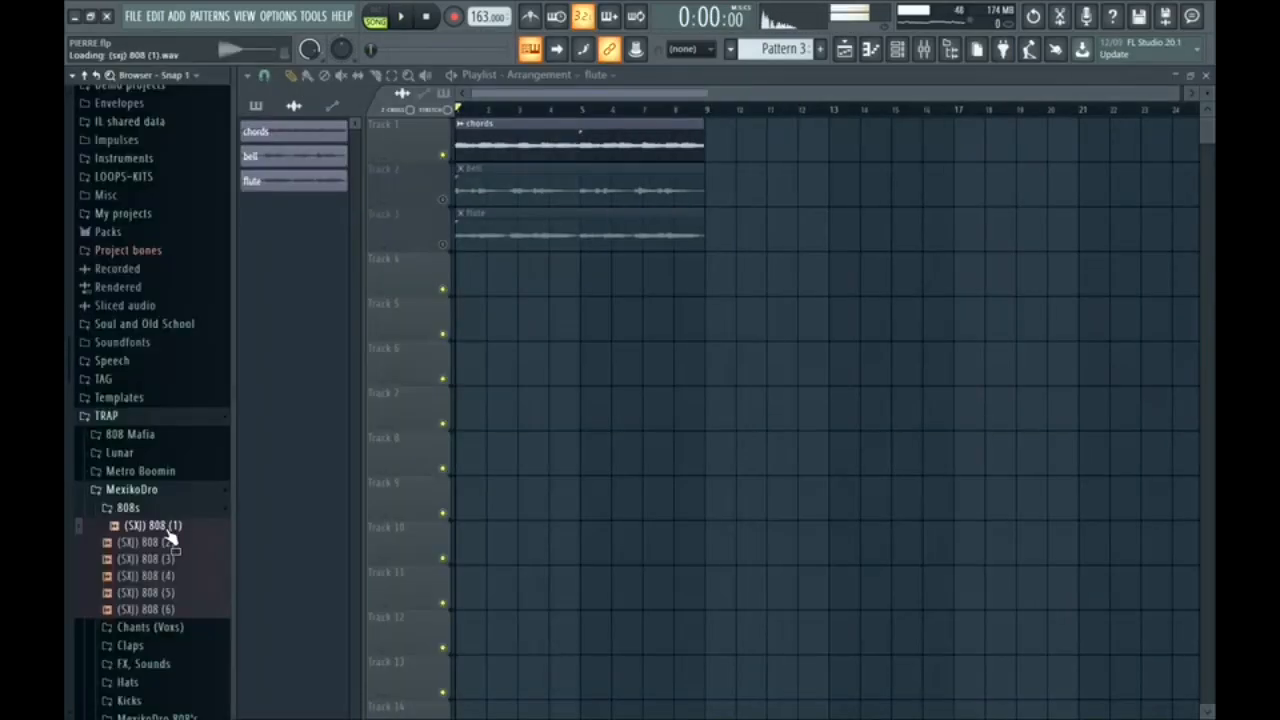
# - Adjust the trim of the (SXJ) 808 (1) sample and slightly boost its gain in the precomputed effects
pyautogui.moveTo(790, 402); pyautogui.dragTo(794, 451)
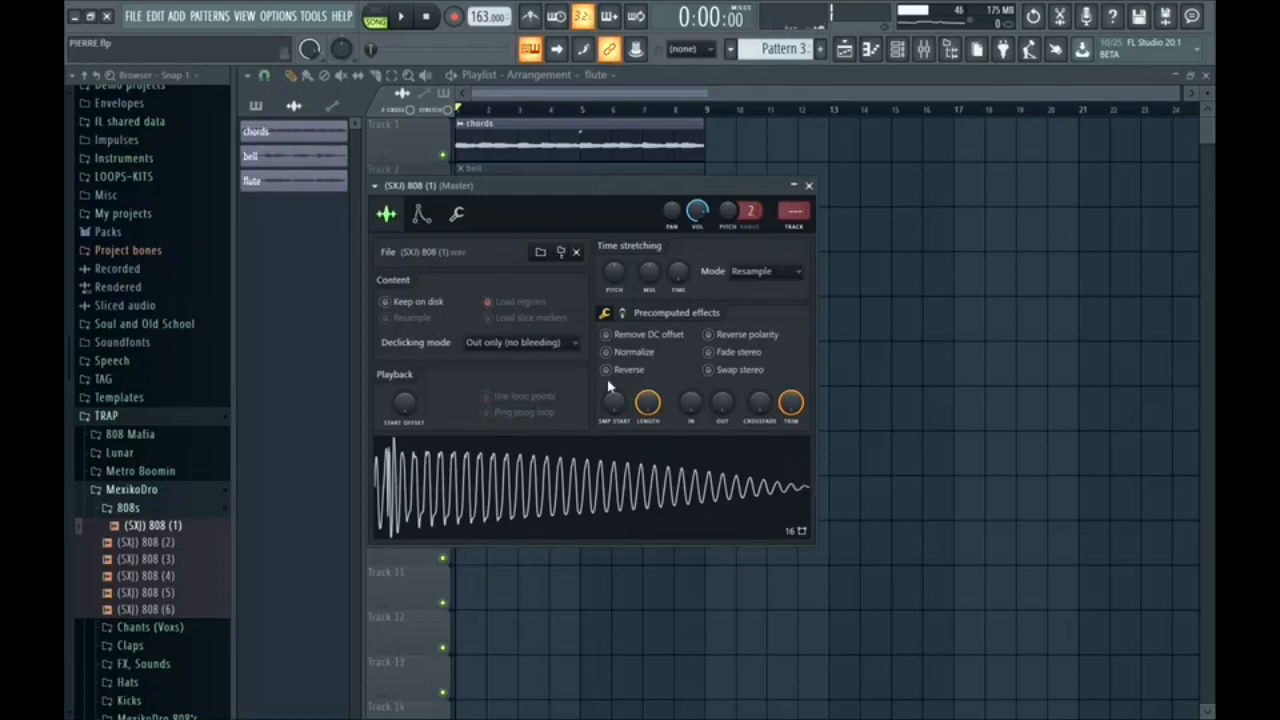
pyautogui.click(621, 314)
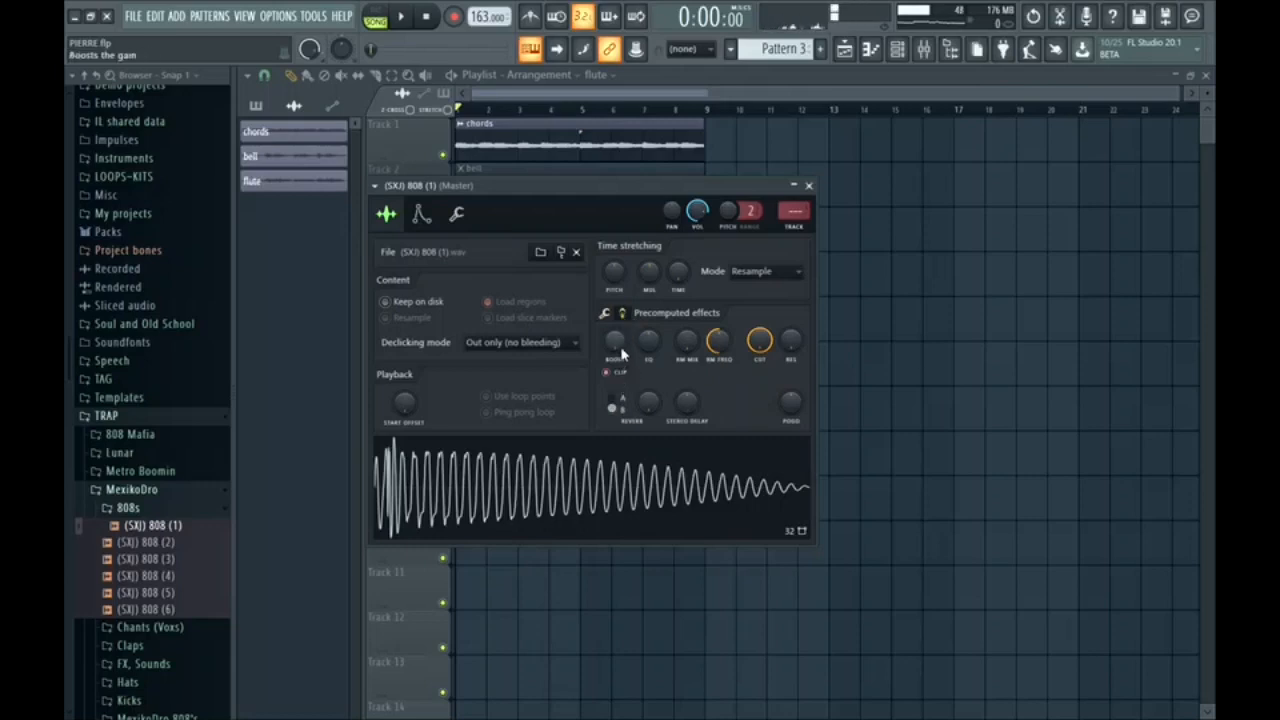
pyautogui.moveTo(623, 353); pyautogui.dragTo(623, 343)
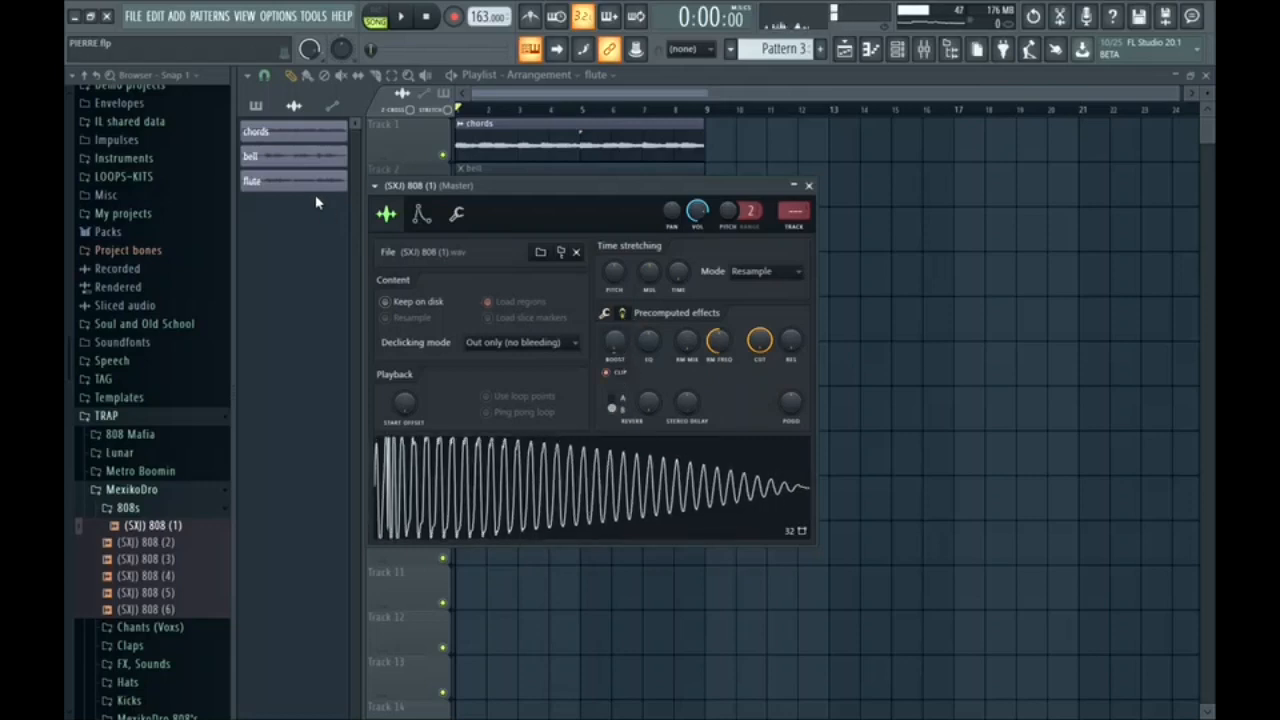
# - Enable the 808's volume envelope with the hold at maximum and the sustain level at zero
pyautogui.click(425, 218)
pyautogui.moveTo(424, 383); pyautogui.dragTo(424, 400)
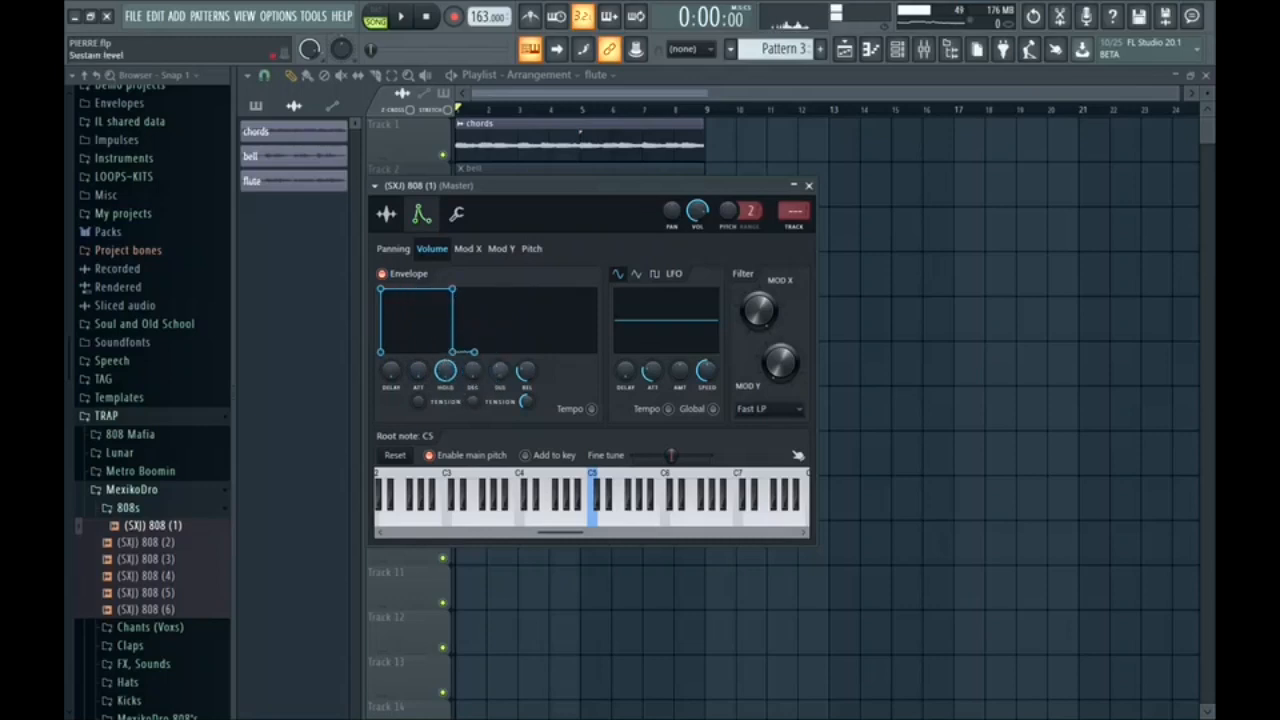
pyautogui.click(387, 215)
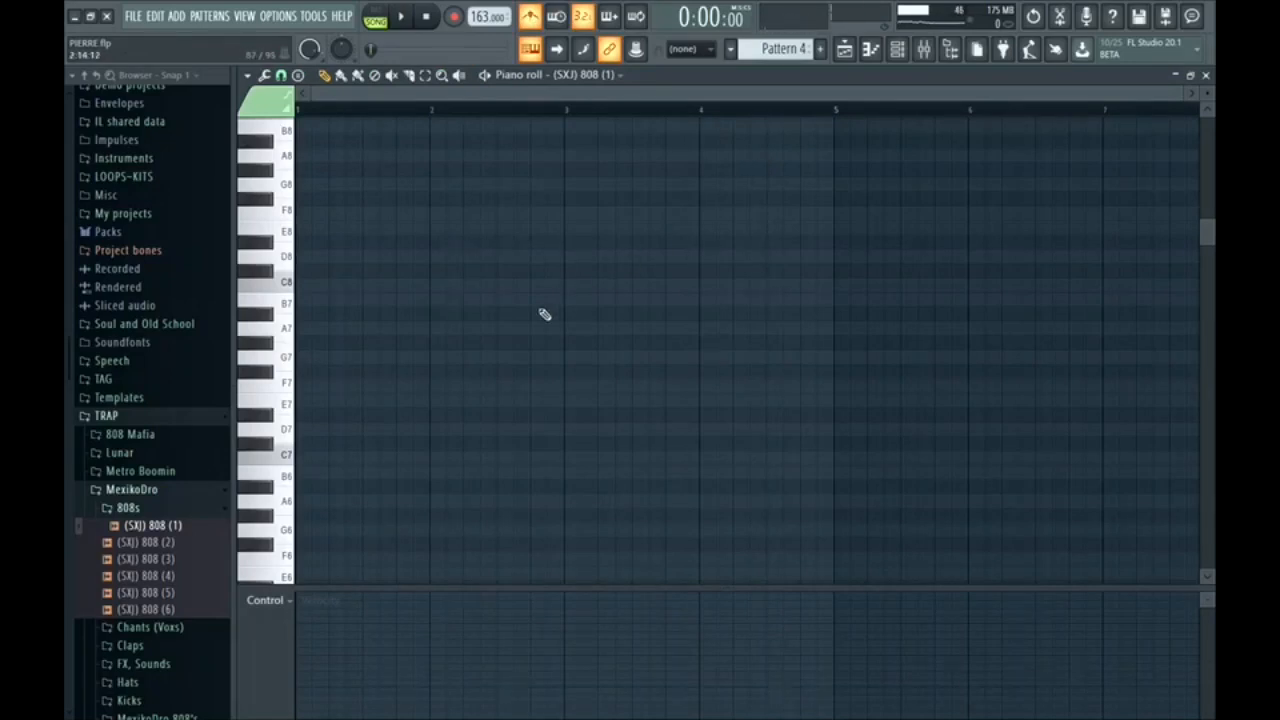
# - Write two C#5 notes for the 808 in Pattern 4, 10 steps long from 1:01 and 8 steps long from 1:13
pyautogui.scroll(-4, 457, 374)
pyautogui.scroll(1, 380, 380)
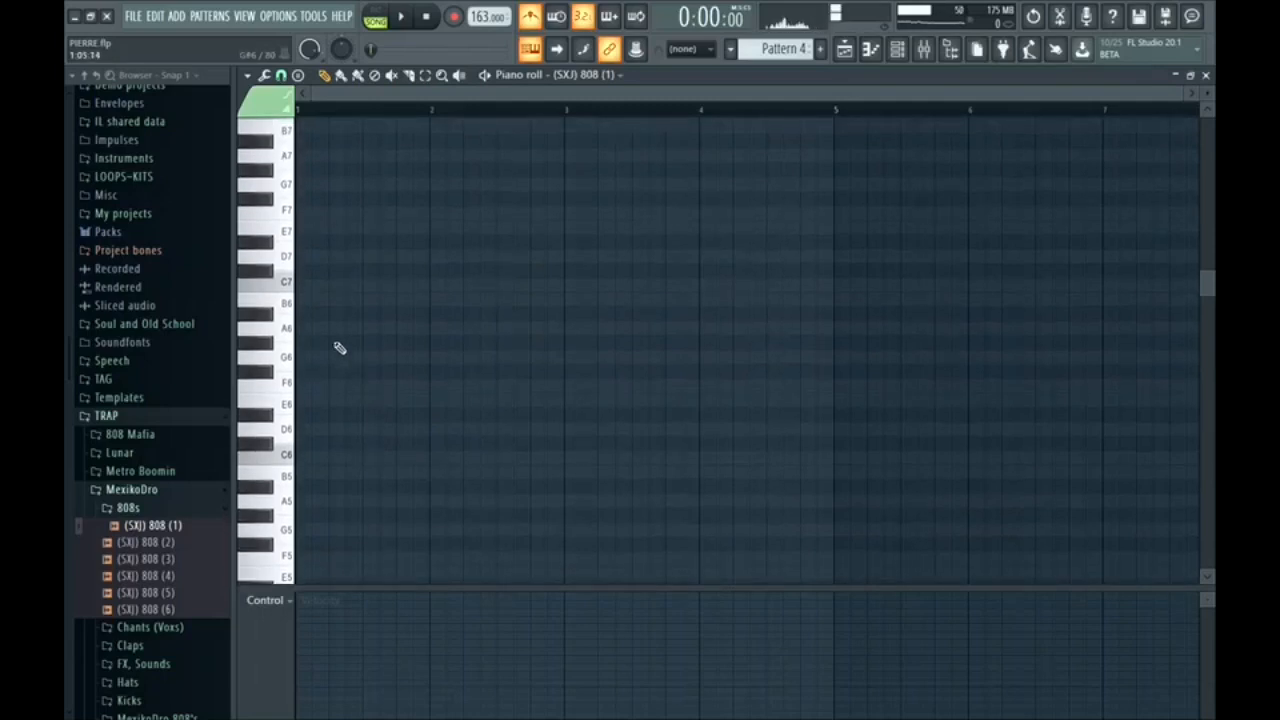
pyautogui.moveTo(303, 281); pyautogui.dragTo(287, 269)
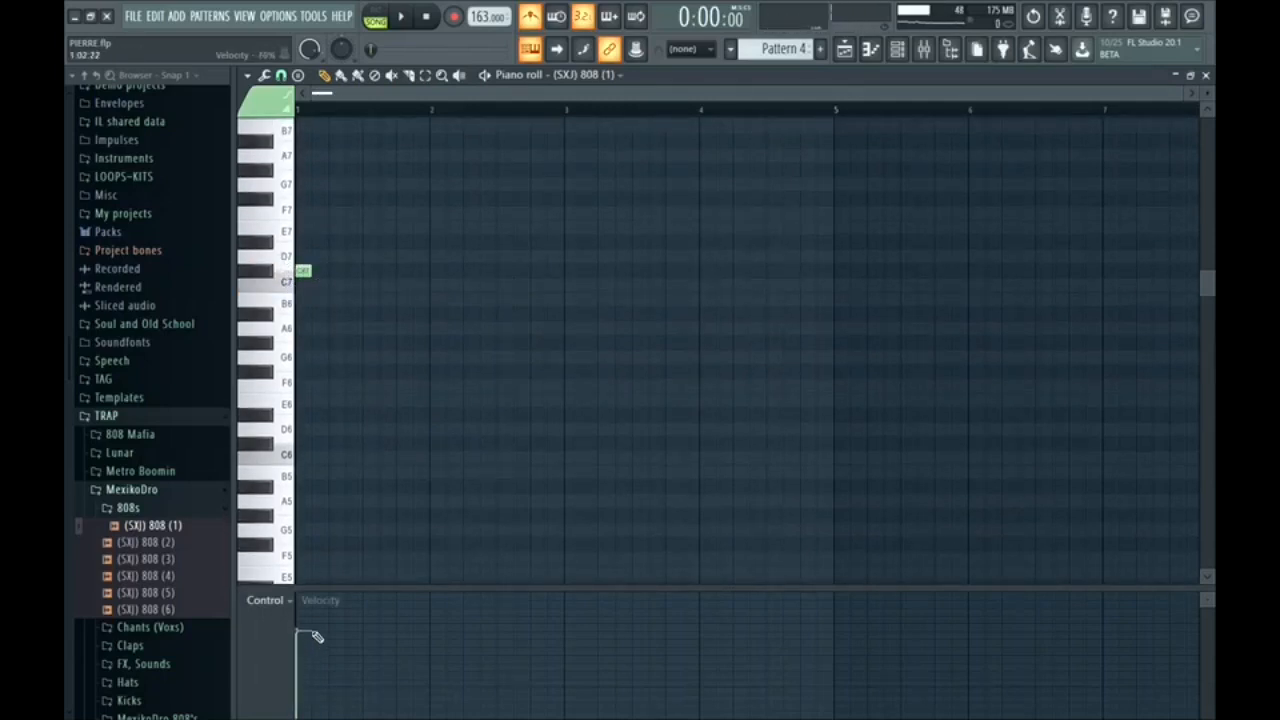
pyautogui.press('space')
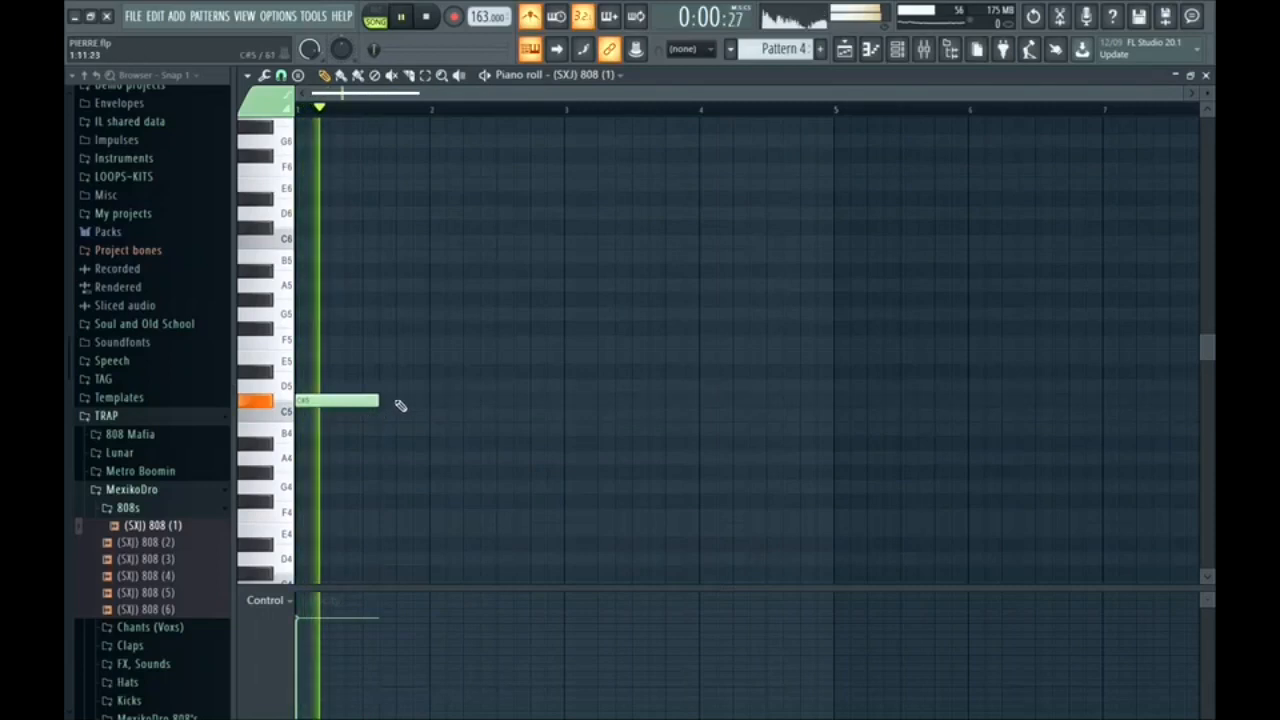
pyautogui.click(400, 403)
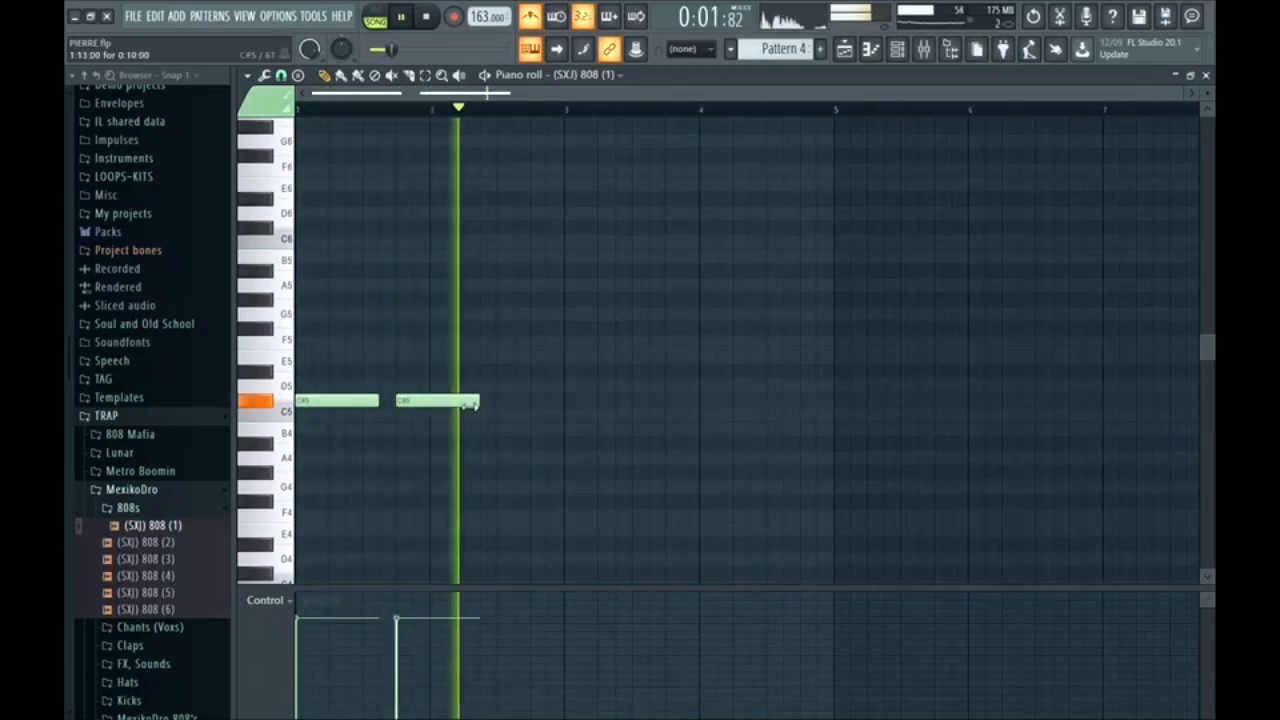
pyautogui.moveTo(475, 402); pyautogui.dragTo(461, 402)
pyautogui.press('space')
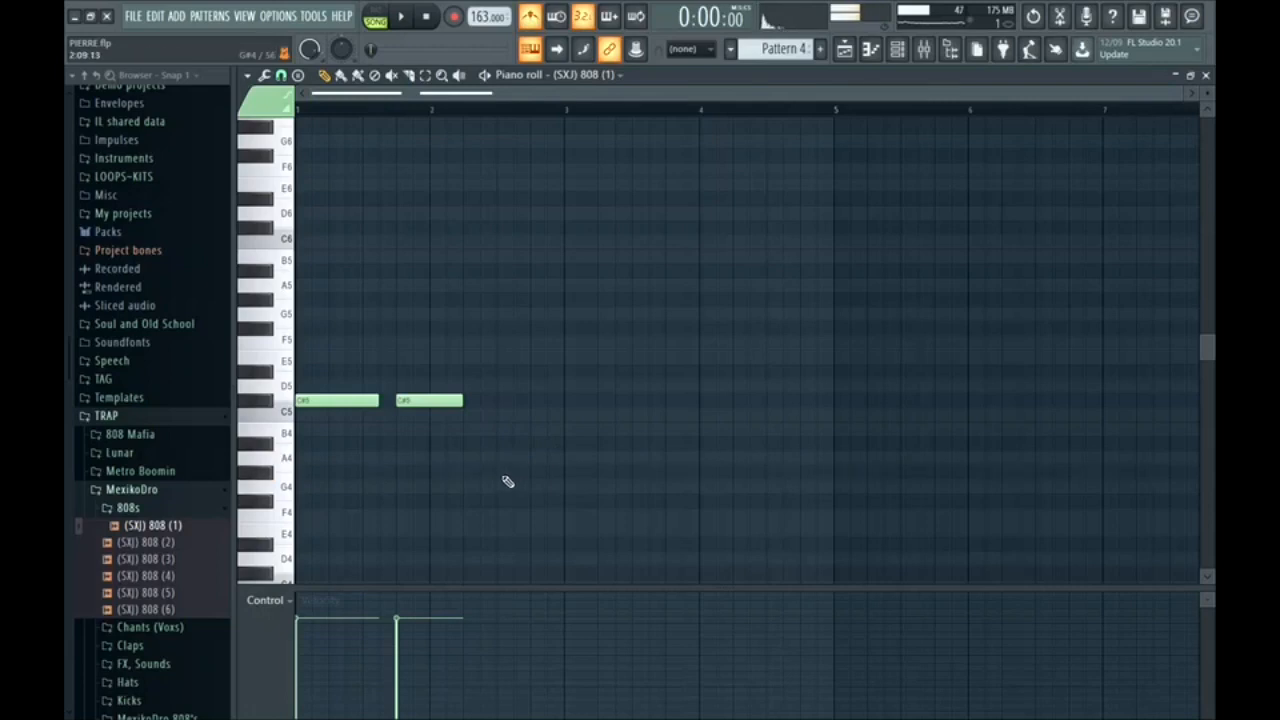
# - Add an 8-step G#4 note directly after the second C#5 note and play the line
pyautogui.click(503, 474)
pyautogui.moveTo(512, 476); pyautogui.dragTo(479, 476)
pyautogui.press('space')
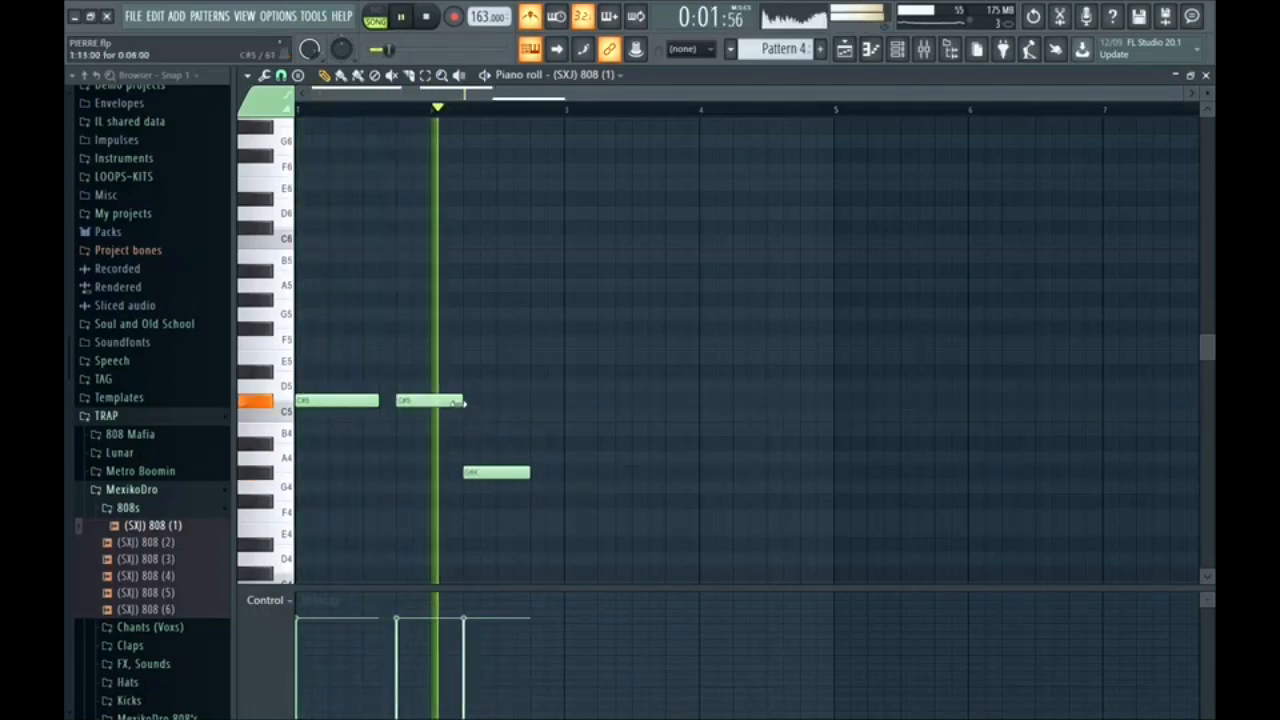
pyautogui.press('space')
# - Raise the G#4 note by one octave and lengthen it to the end of bar 2
pyautogui.click(479, 471)
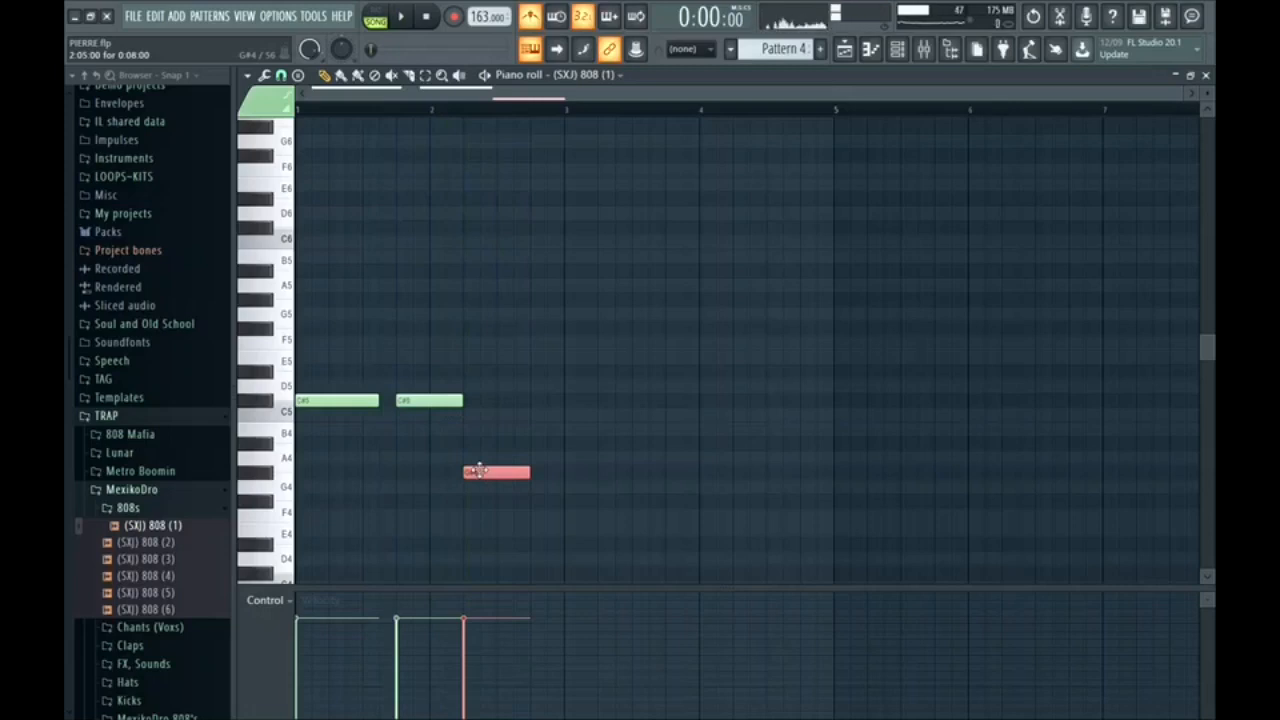
pyautogui.hotkey('ctrl', 'Up')
pyautogui.press('space')
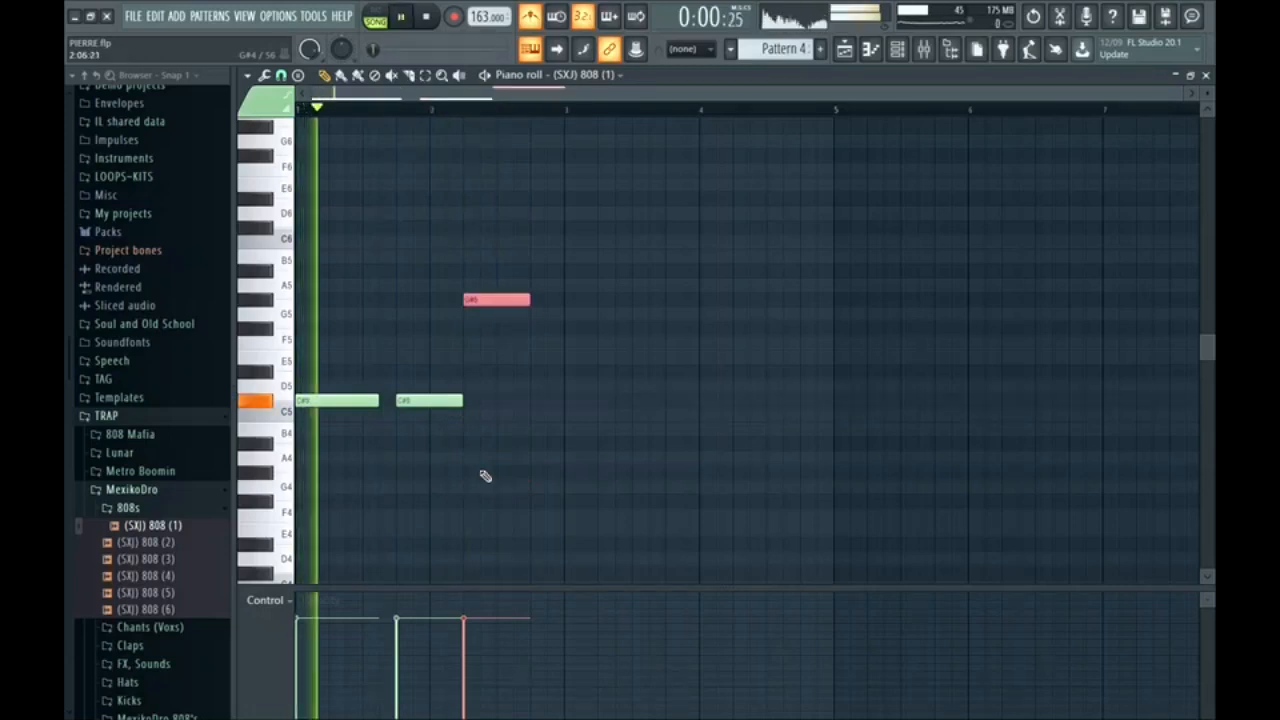
pyautogui.keyDown('ctrl'); pyautogui.click(514, 462); pyautogui.keyUp('ctrl')
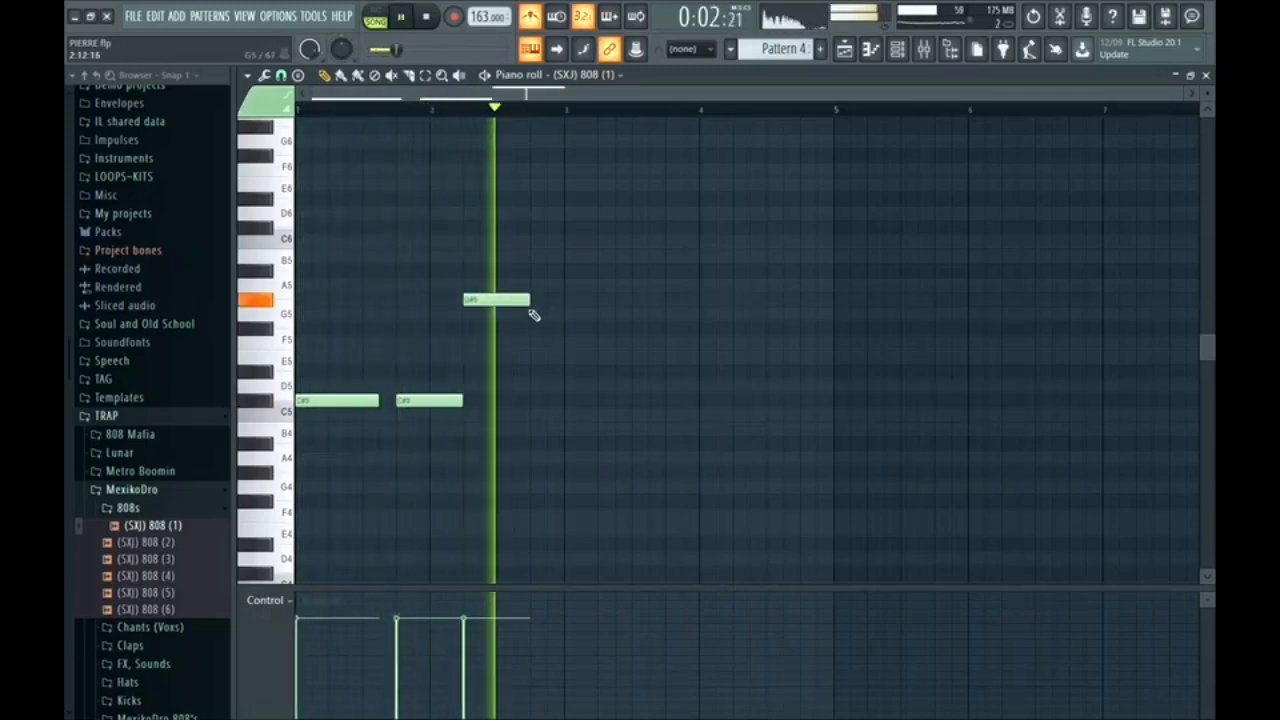
pyautogui.moveTo(526, 302); pyautogui.dragTo(558, 307)
# - Complete bars 3 and 4 of the 808 line with three consecutive C#5 notes followed by two A#4 notes
pyautogui.press('space')
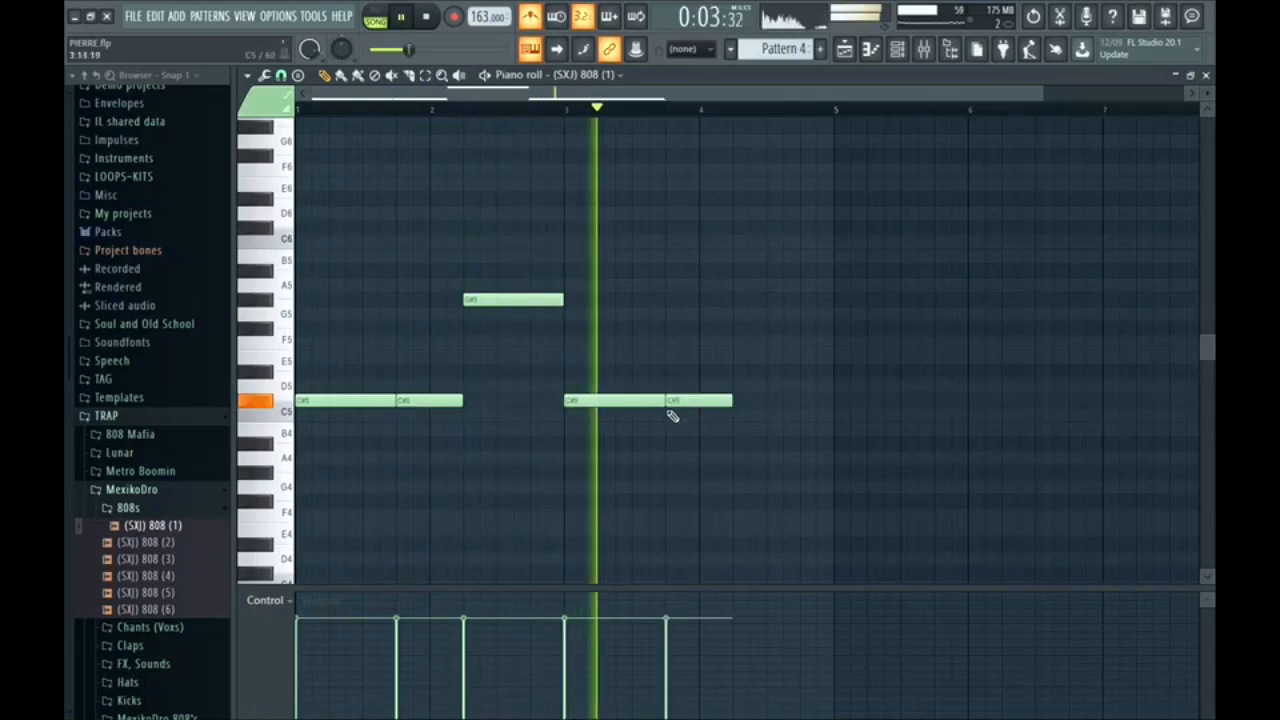
pyautogui.press('space')
pyautogui.moveTo(657, 402); pyautogui.dragTo(613, 419)
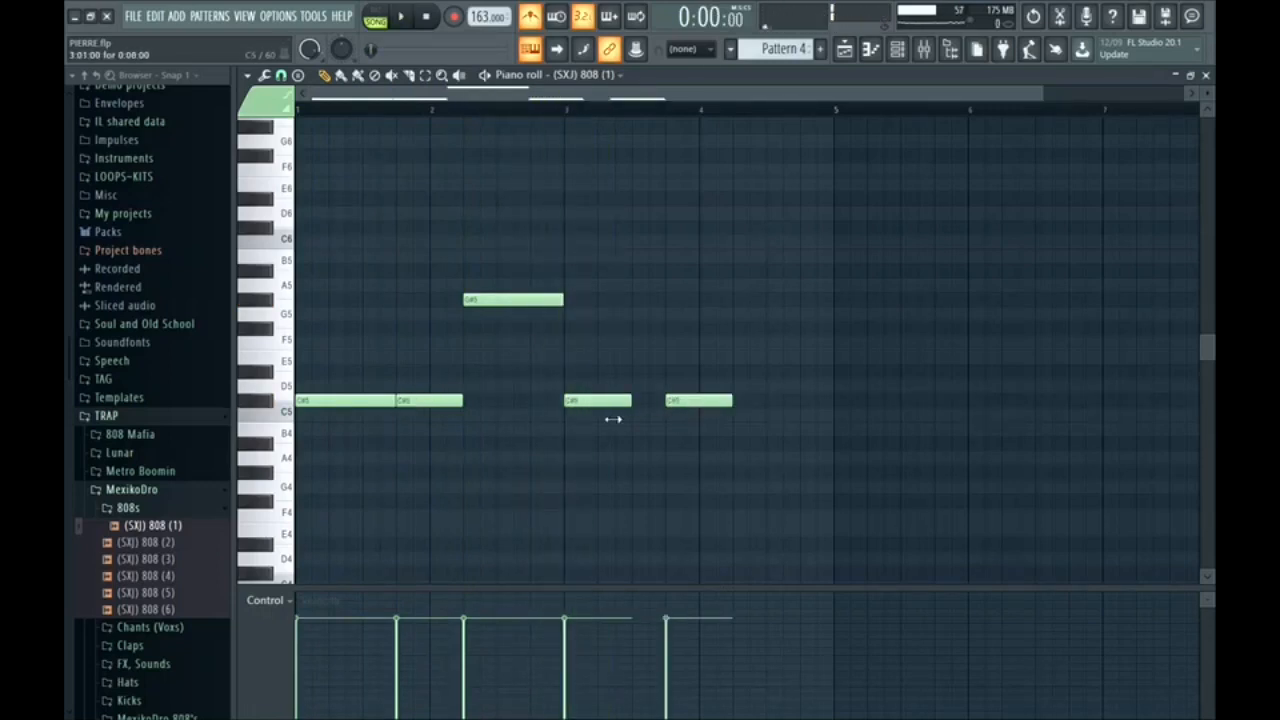
pyautogui.click(625, 402)
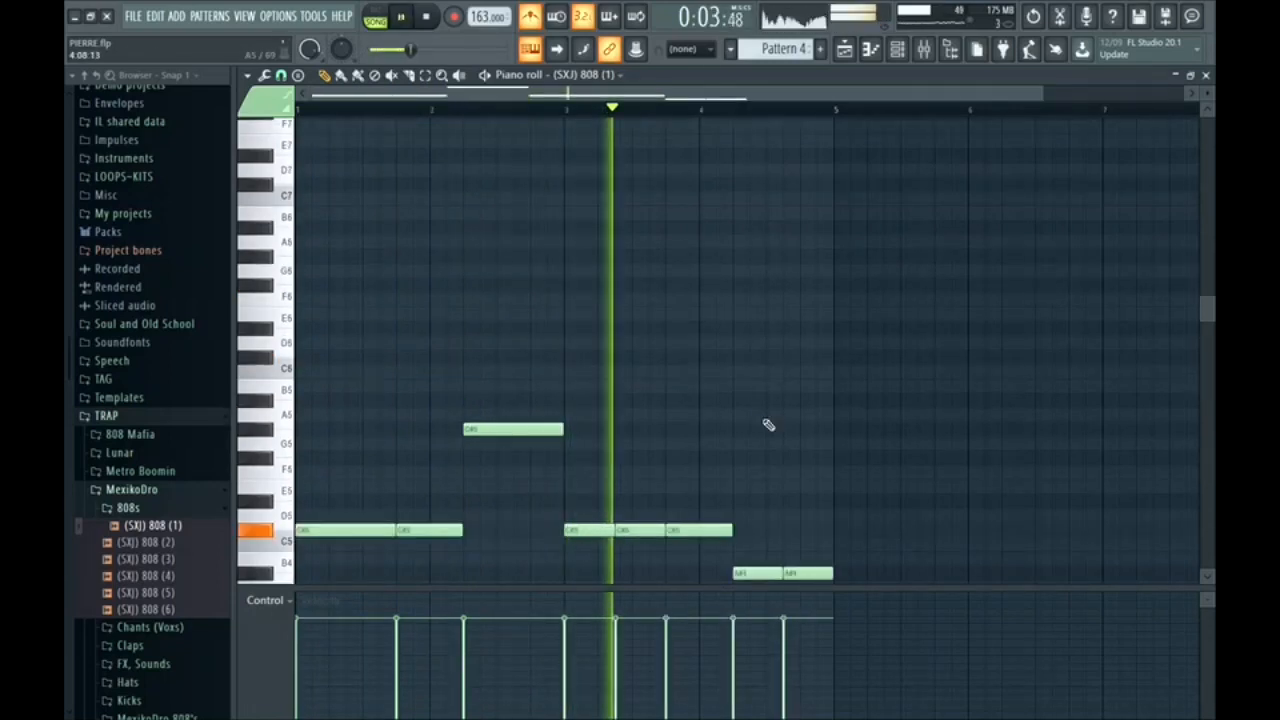
pyautogui.scroll(-4, 760, 423)
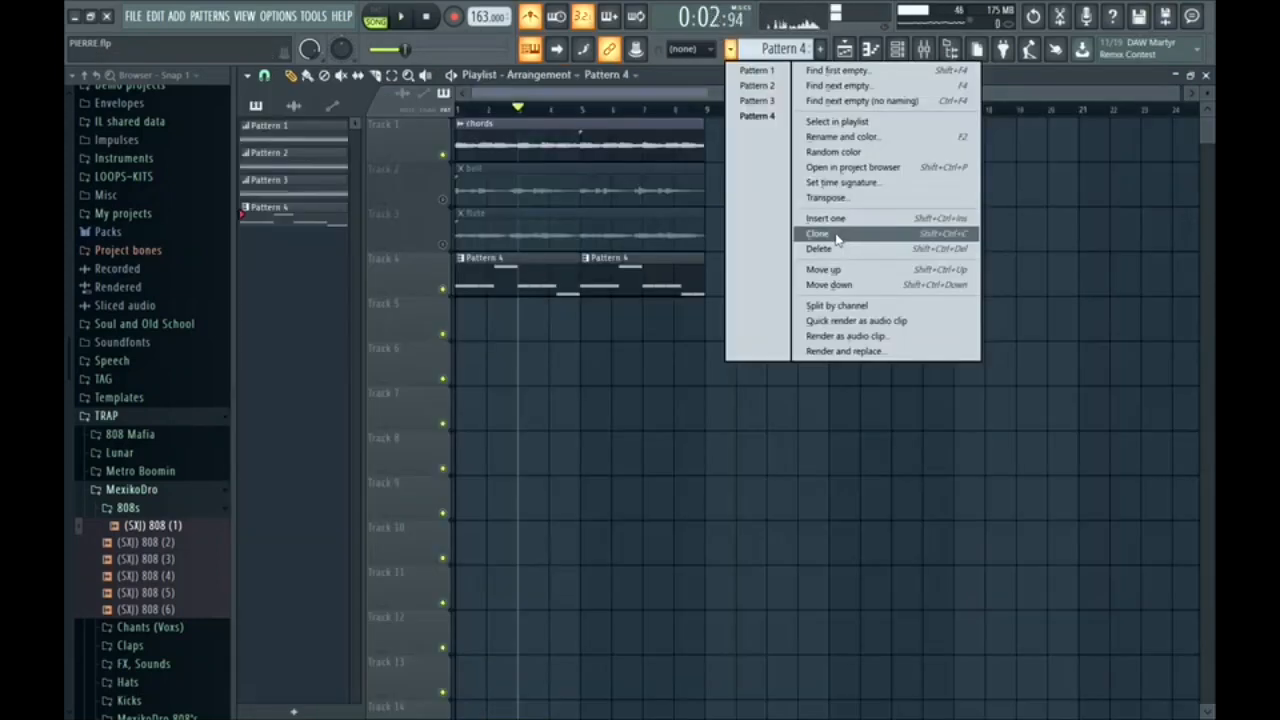
# - Clone Pattern 4 and replace its second clip on Track 4 with the cloned Pattern 5 at bar 5
pyautogui.click(837, 236)
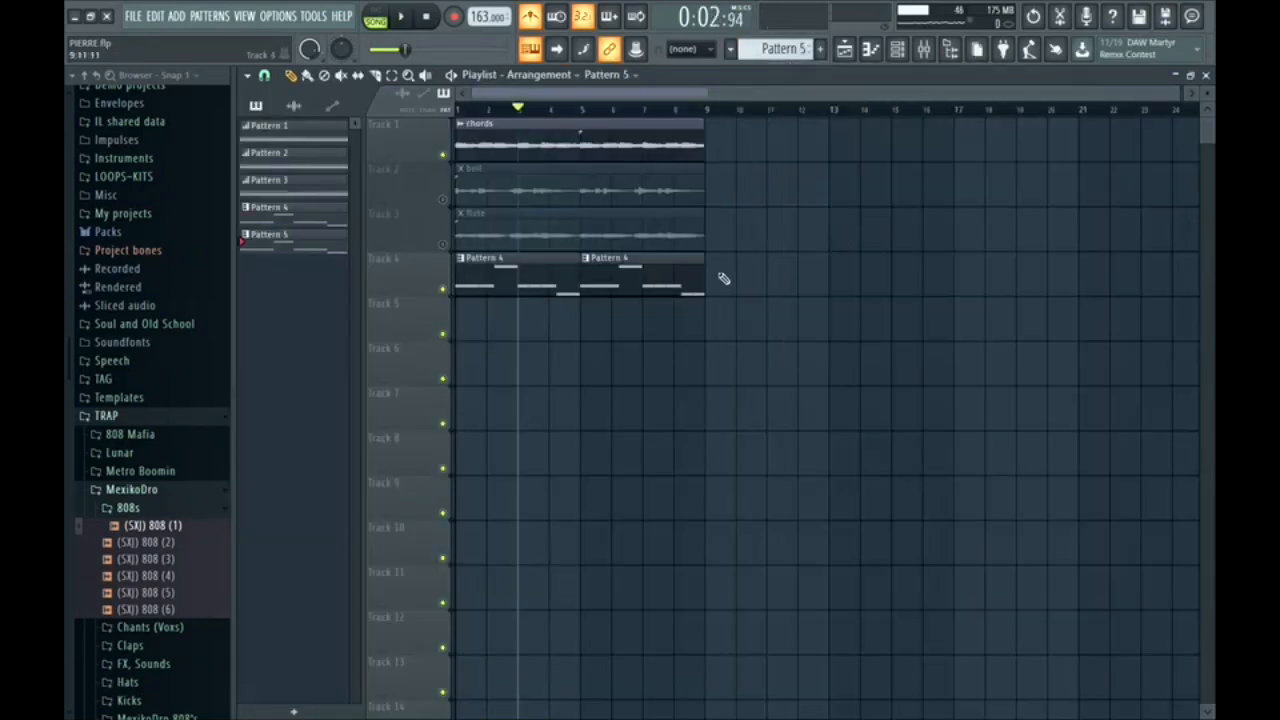
pyautogui.rightClick(621, 289)
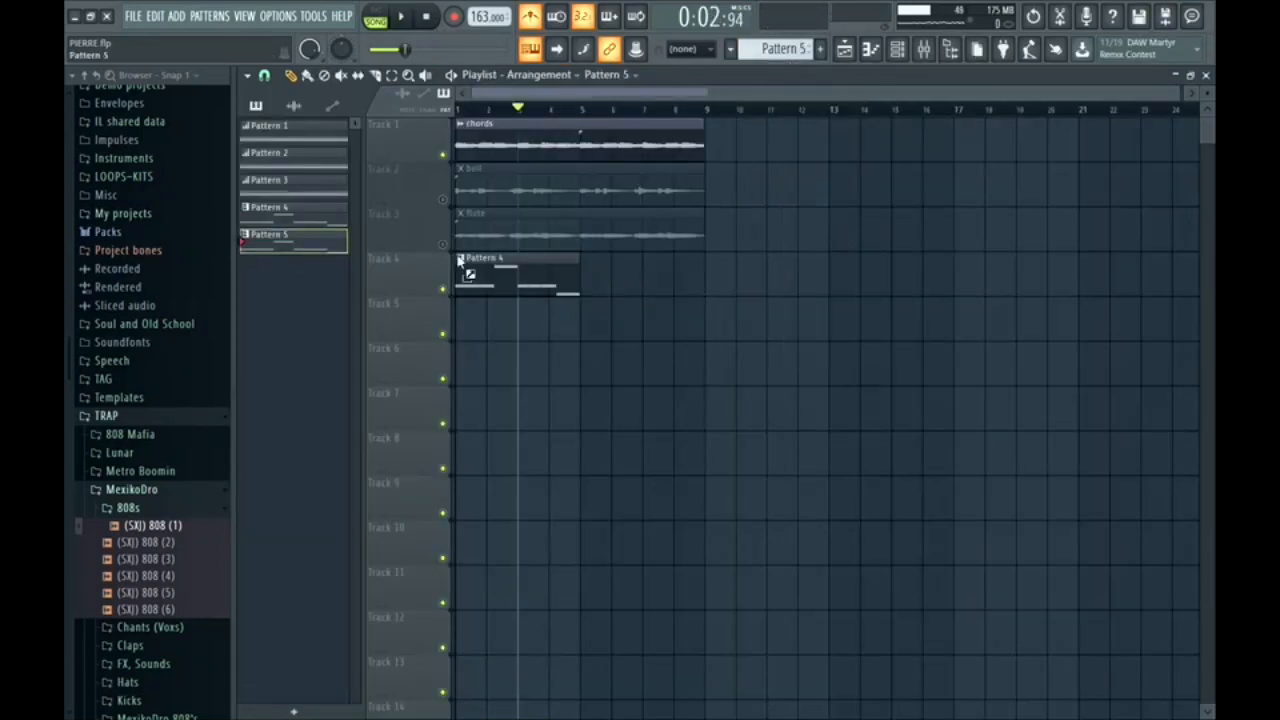
pyautogui.click(598, 277)
# - In Pattern 5, shorten the G#5 note to 8 steps and add another G#5 note right after it
pyautogui.click(583, 109)
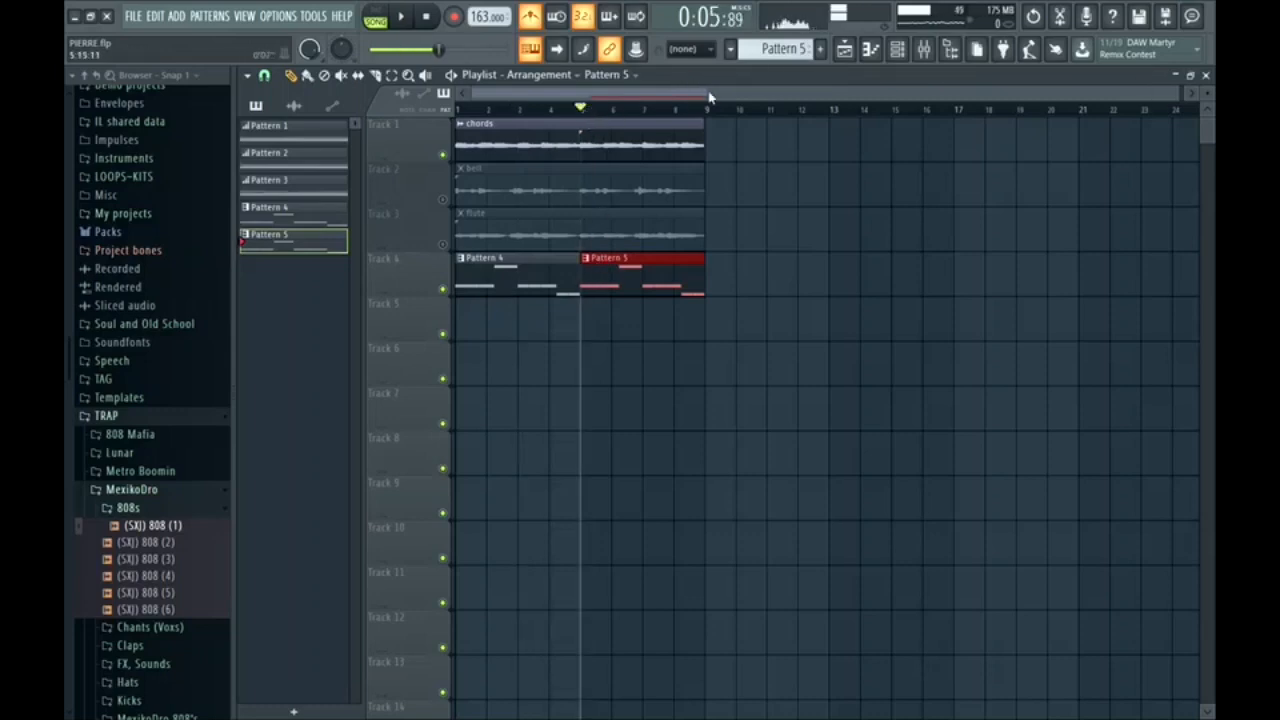
pyautogui.click(866, 55)
pyautogui.press('space')
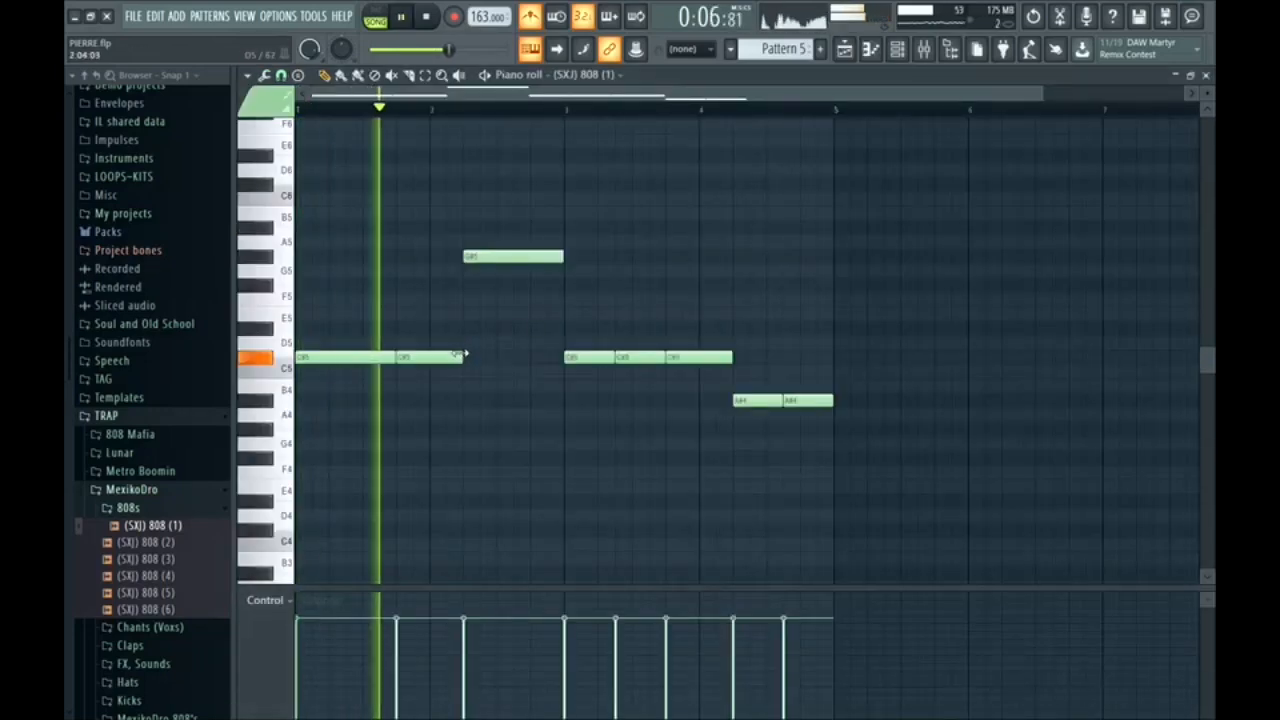
pyautogui.press('space')
pyautogui.moveTo(565, 258); pyautogui.dragTo(531, 258)
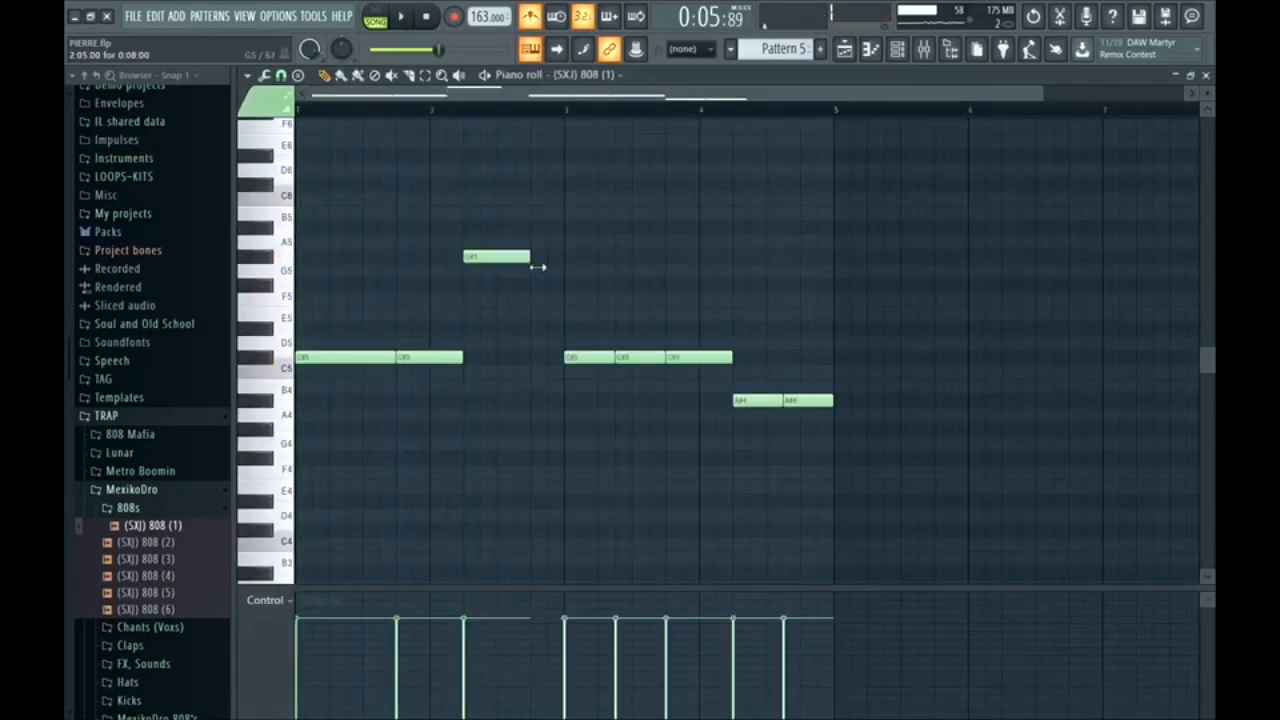
pyautogui.click(534, 258)
pyautogui.press('space')
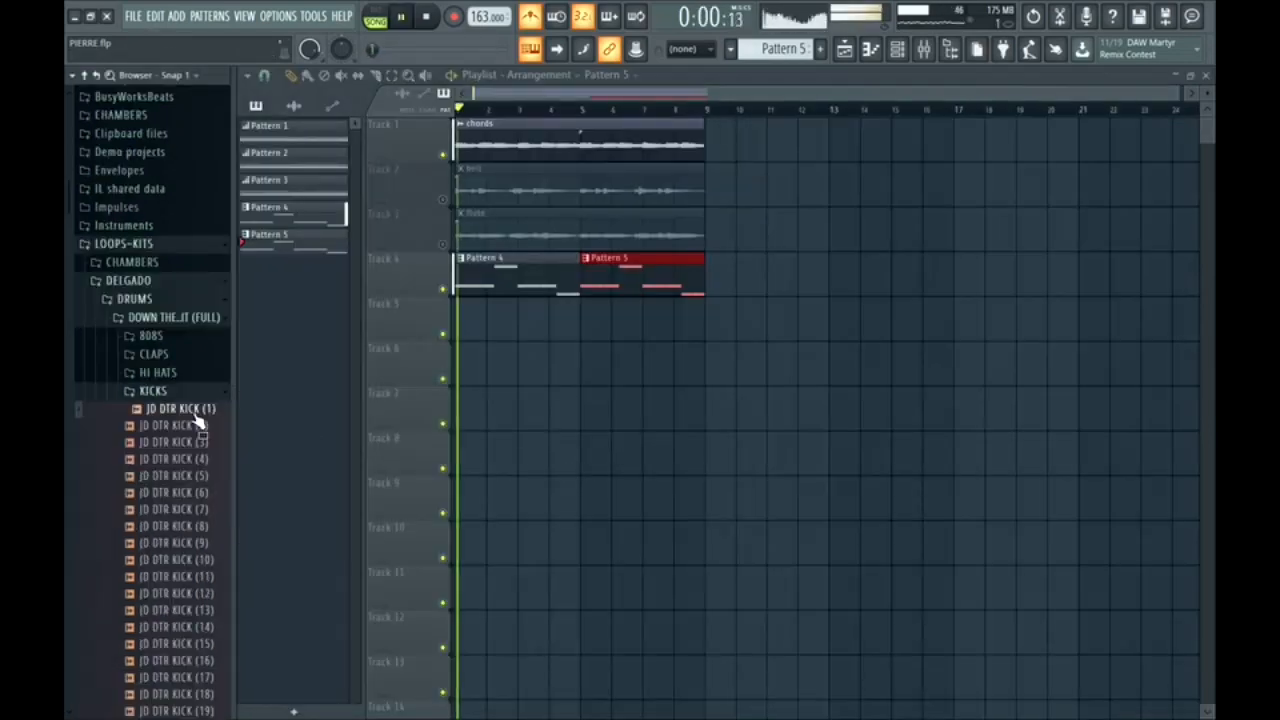
# - Load the JD DTR KICK (3) sample into the channel rack for Pattern 6 on Track 5
pyautogui.press('space')
pyautogui.moveTo(162, 423); pyautogui.dragTo(205, 443)
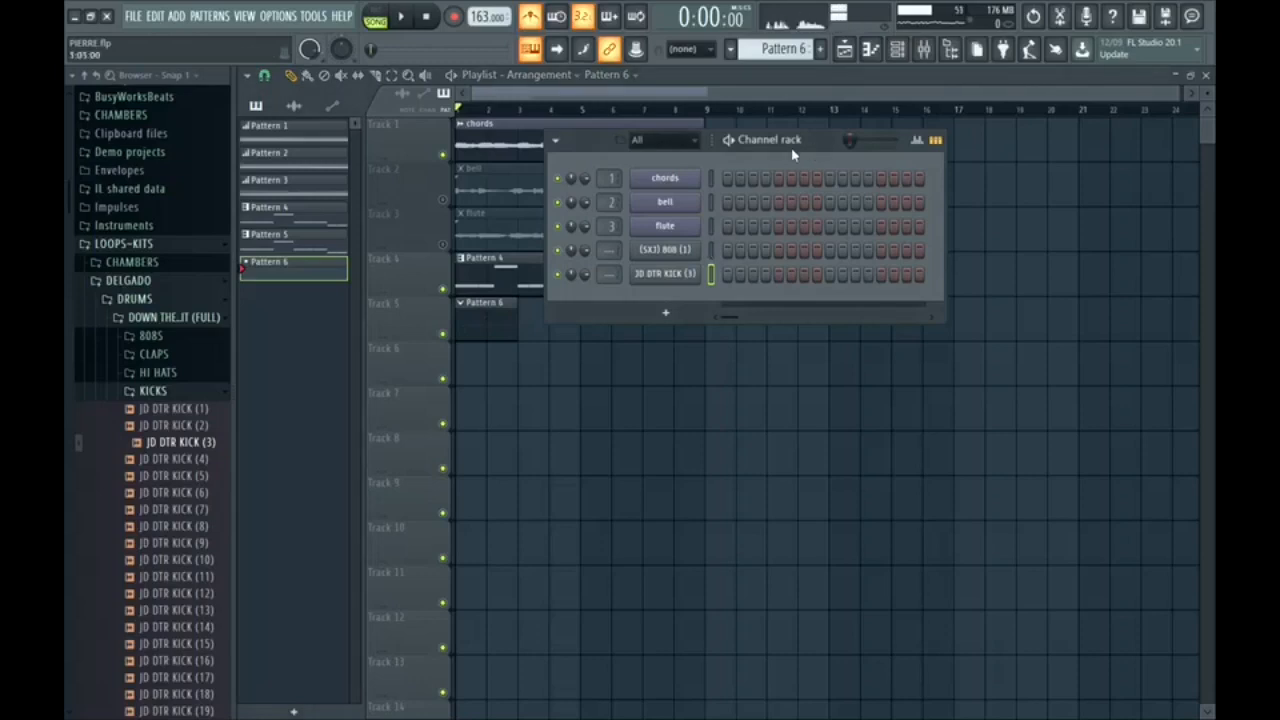
pyautogui.moveTo(792, 153); pyautogui.dragTo(651, 177)
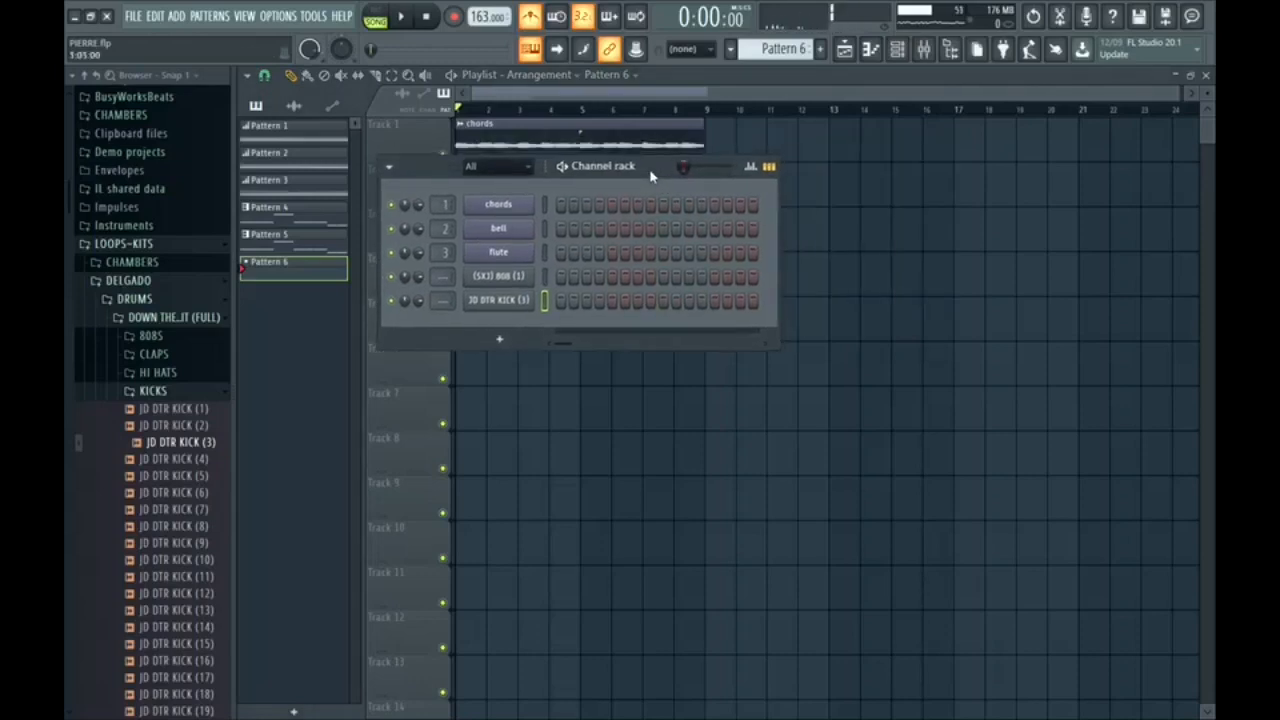
# - Program the kick in Pattern 6 on steps 1, 13, 15 and 21 while playing it with the 808
pyautogui.click(714, 301)
pyautogui.click(740, 301)
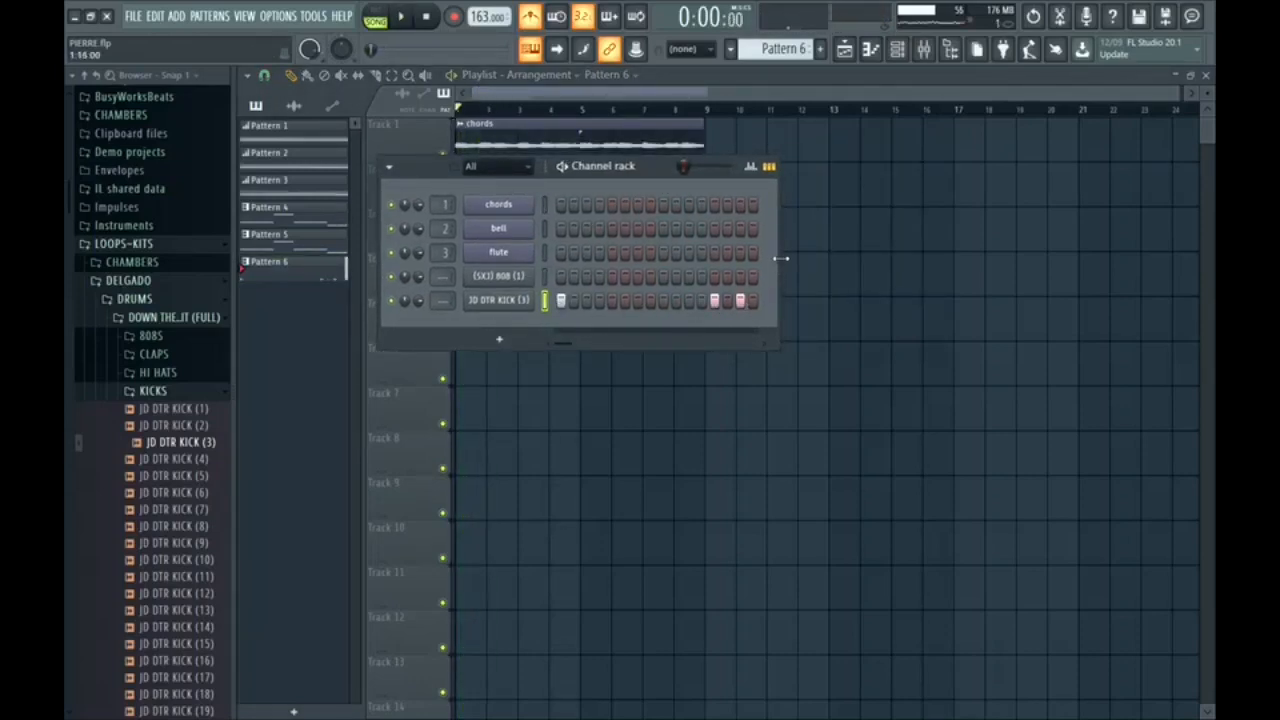
pyautogui.press('space')
pyautogui.moveTo(781, 258); pyautogui.dragTo(983, 260)
pyautogui.click(816, 301)
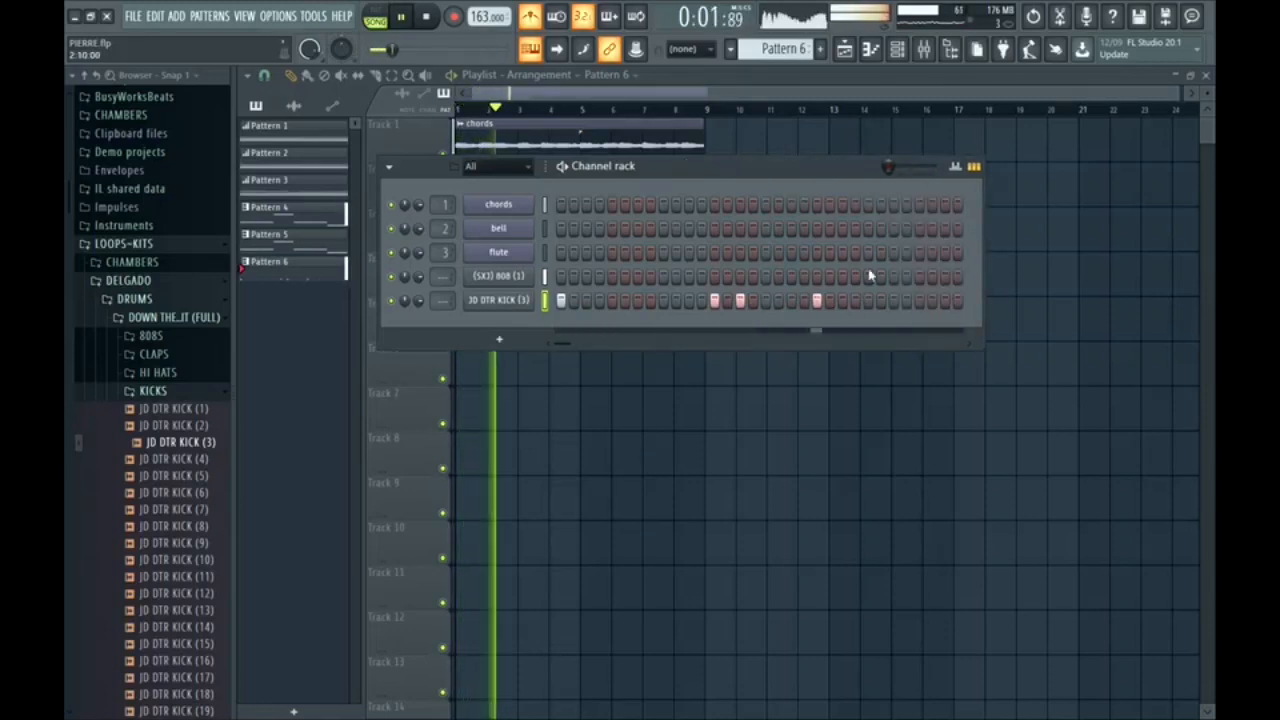
pyautogui.press('space')
# - Place a new Pattern 7 at bar 3 of Track 5 and program its kick on steps 1, 15 and 21
pyautogui.press('F6')
pyautogui.click(819, 48)
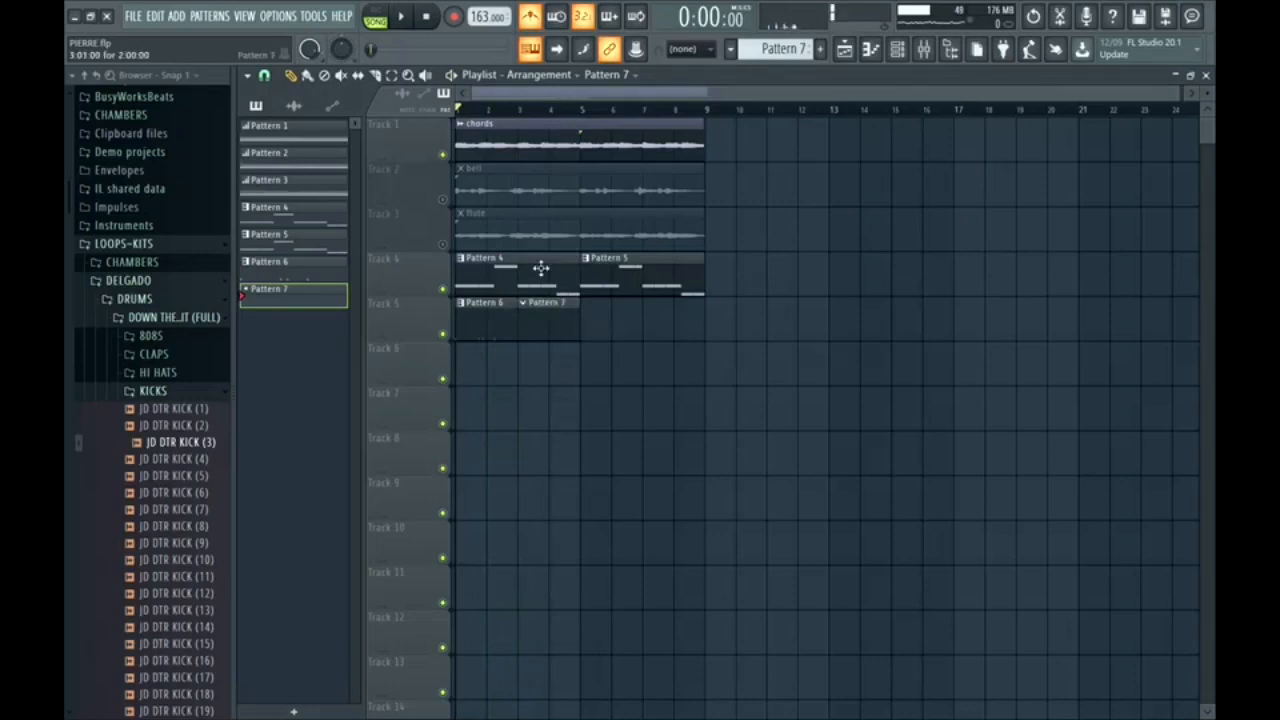
pyautogui.click(920, 58)
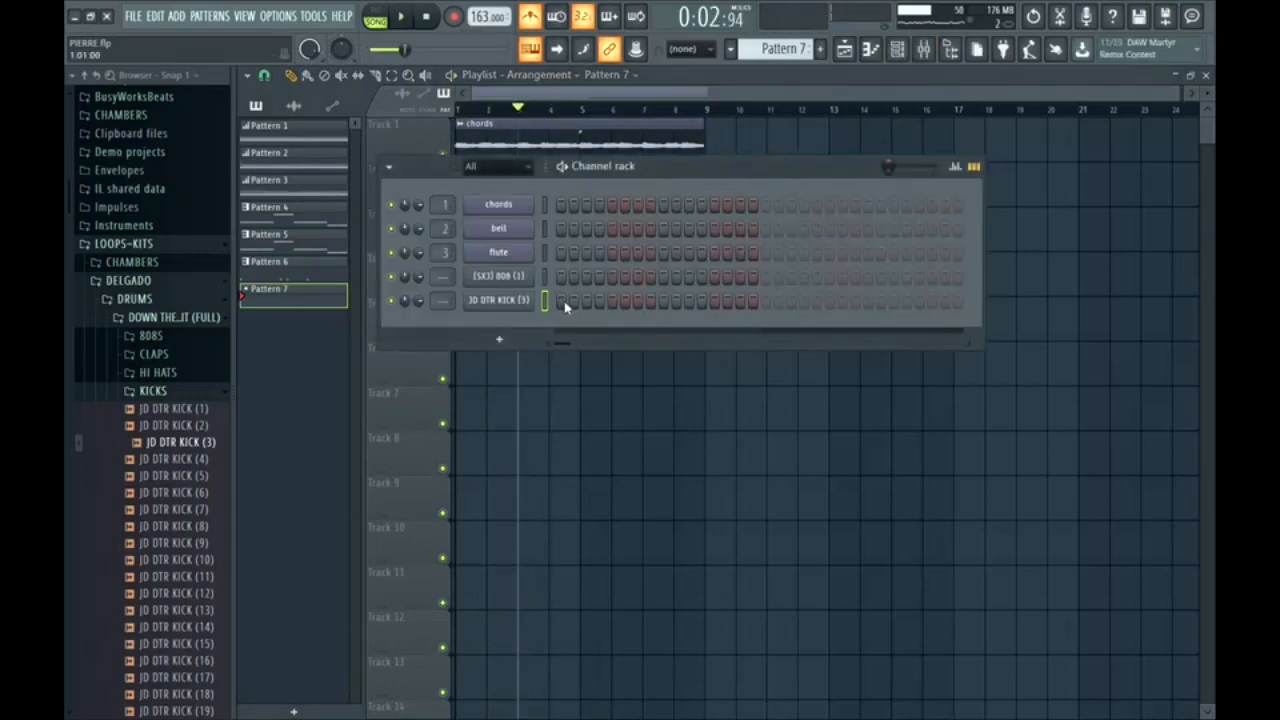
pyautogui.click(565, 304)
pyautogui.click(714, 301)
pyautogui.click(727, 301)
pyautogui.click(740, 301)
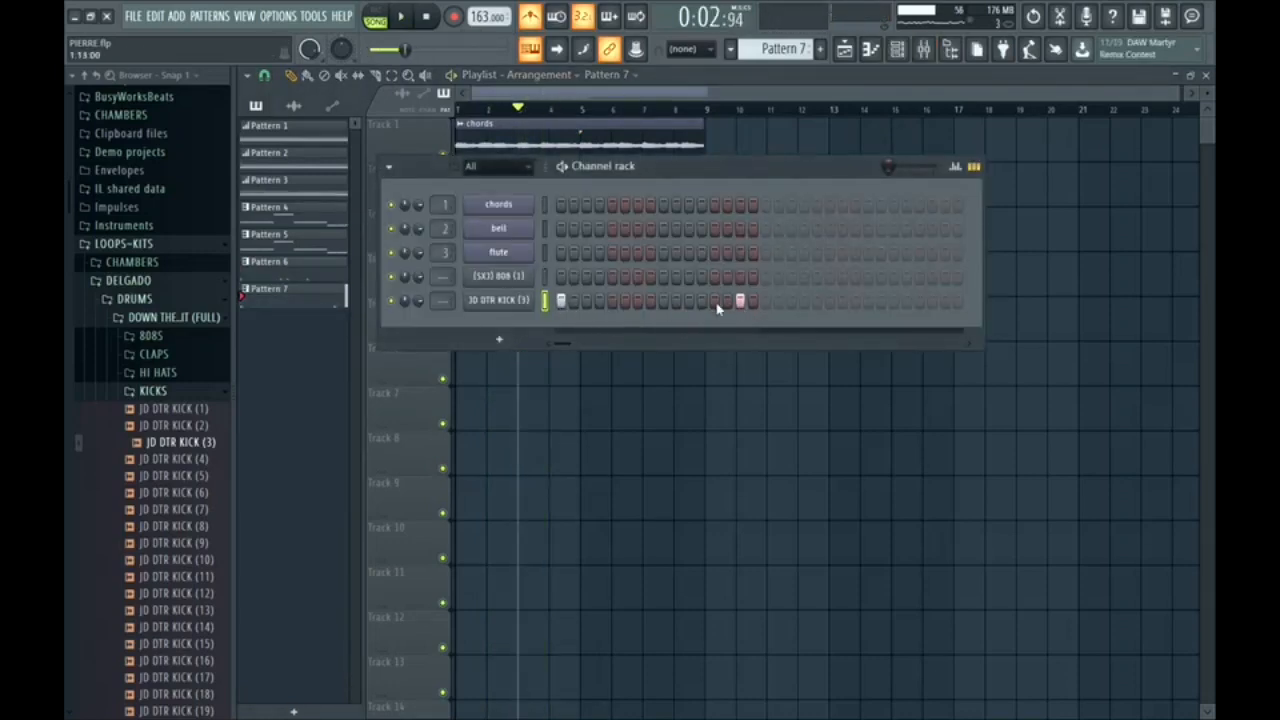
pyautogui.click(816, 301)
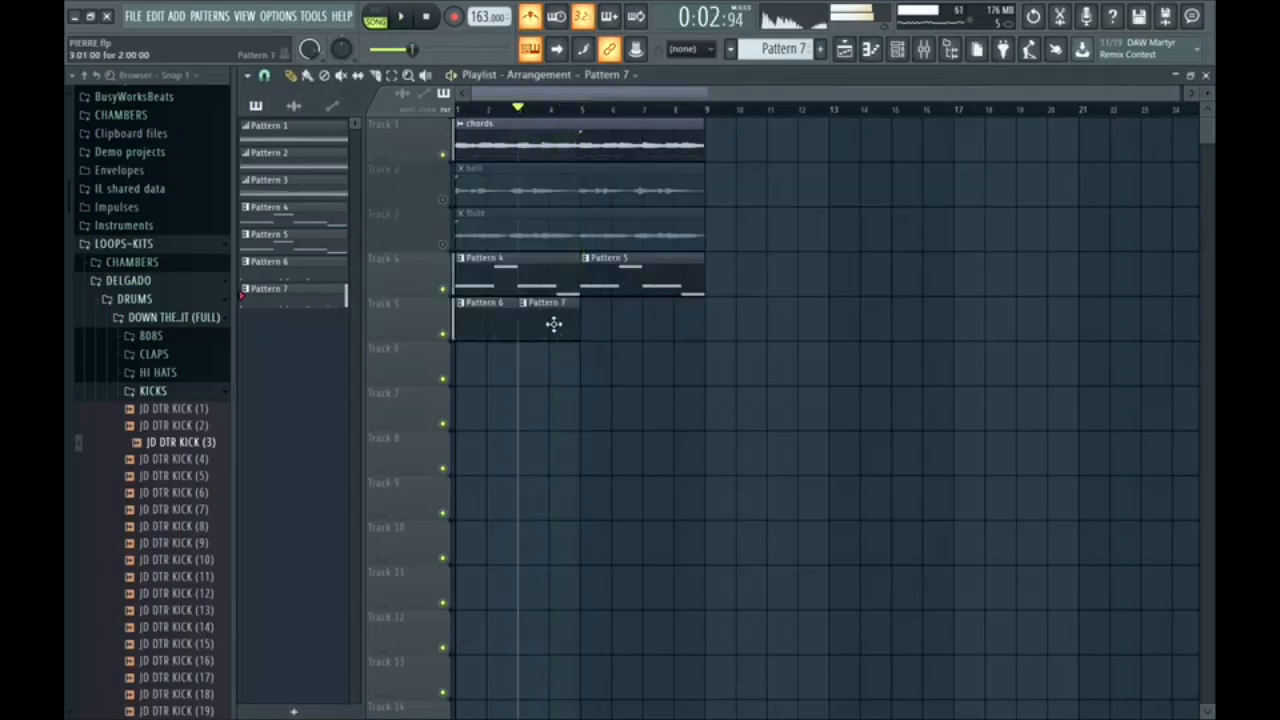
# - Duplicate the Pattern 6 and Pattern 7 kick clips directly after themselves on Track 5
pyautogui.hotkey('ctrl', 'b')
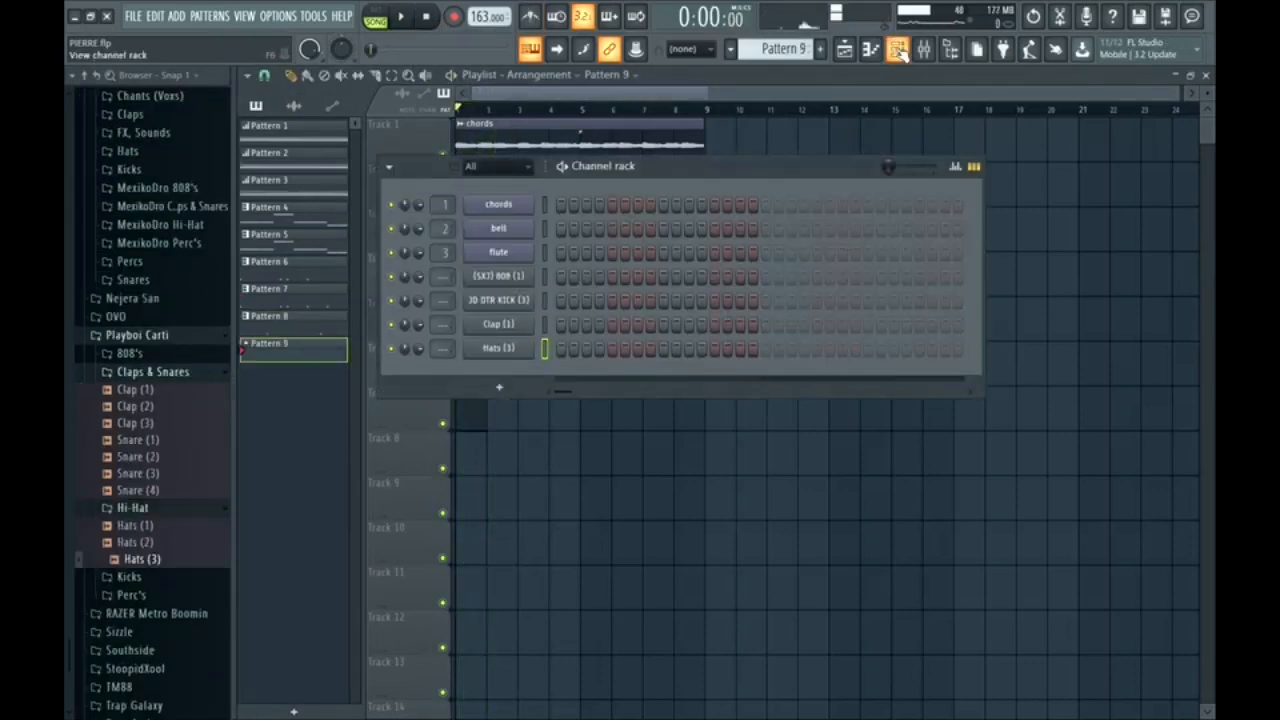
# - Fill the Hats (3) channel every two steps in Pattern 9, remove the hit on step 3 and play it
pyautogui.rightClick(518, 358)
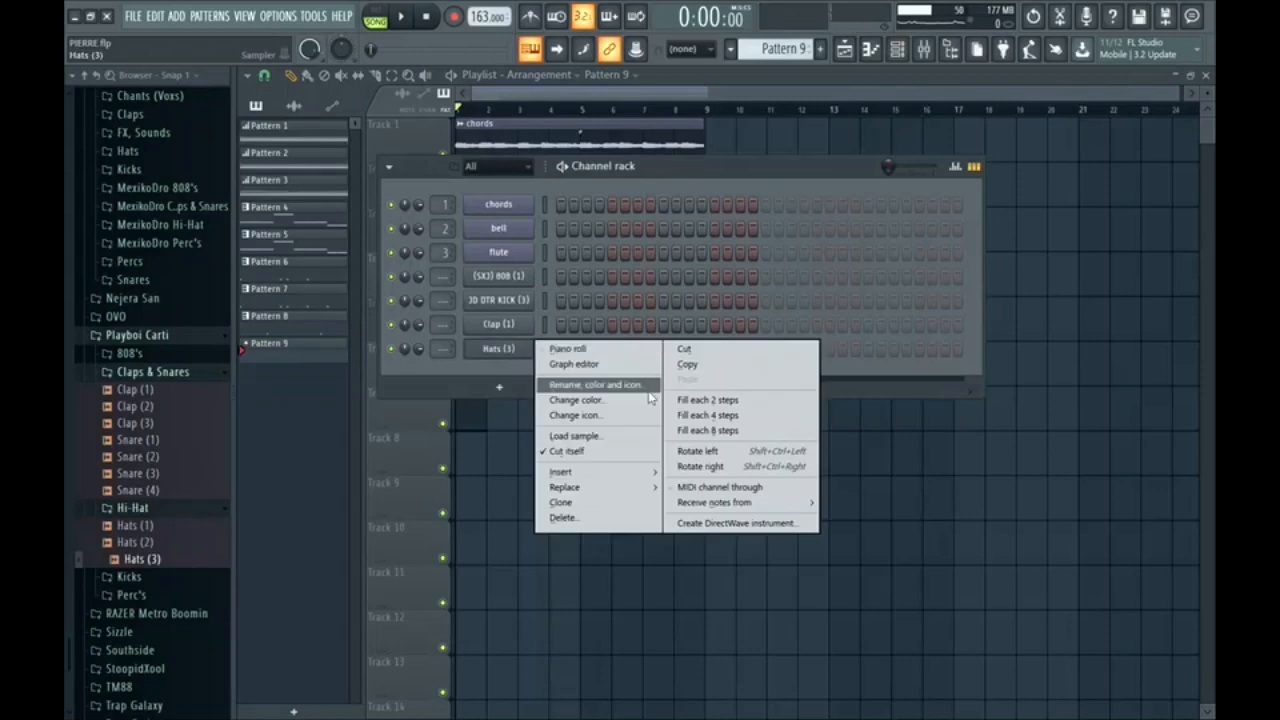
pyautogui.click(711, 400)
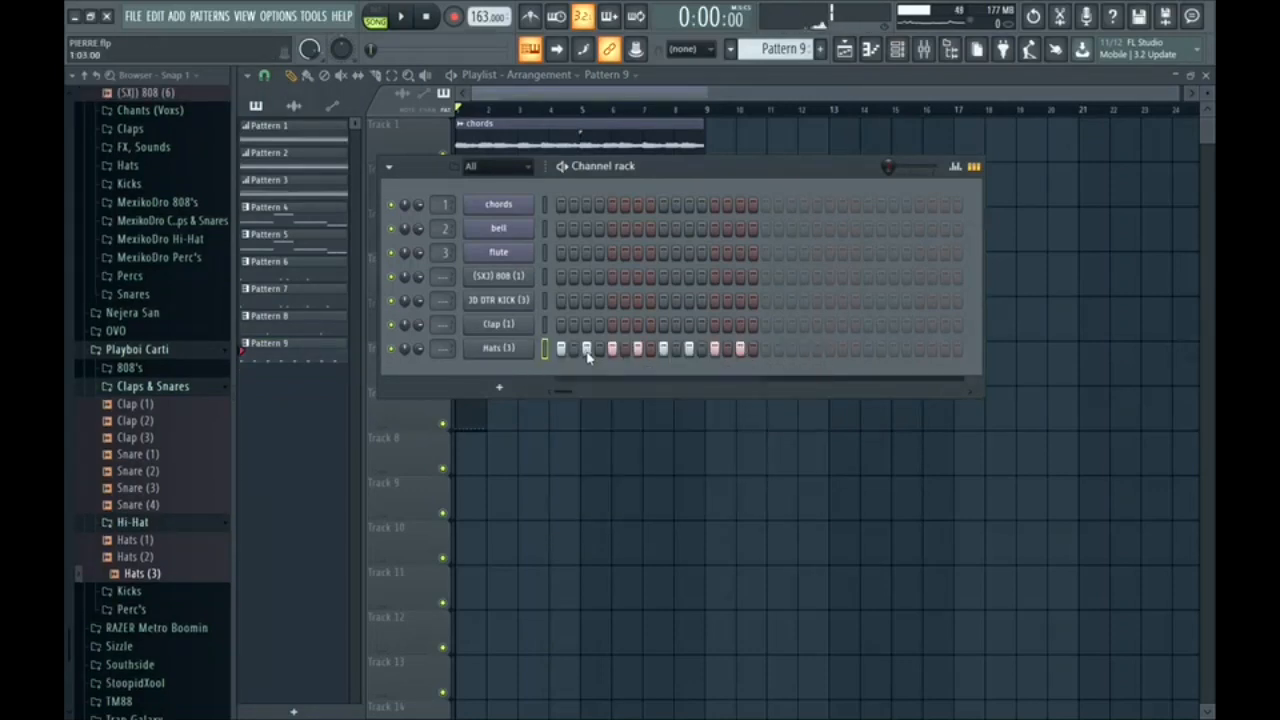
pyautogui.press('space')
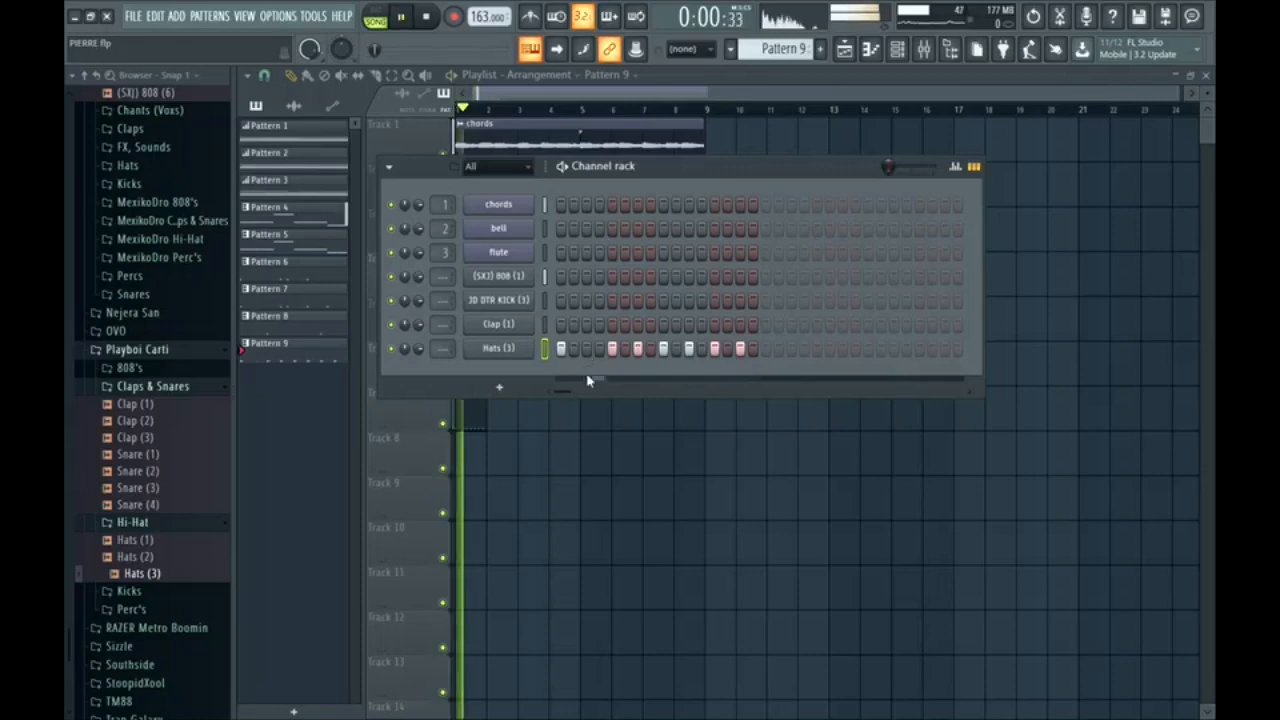
pyautogui.press('space')
pyautogui.click(898, 49)
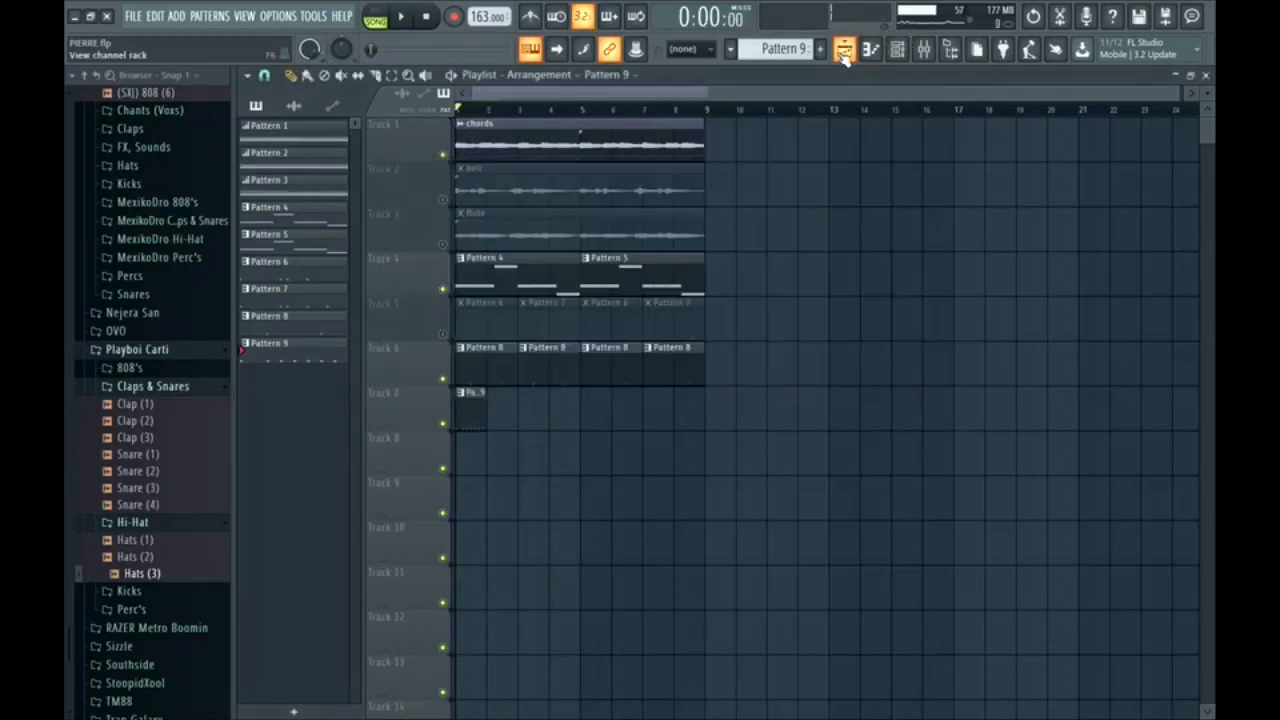
# - Create Pattern 10 at bar 2 of Track 7 and fill its Hats (3) channel every two steps
pyautogui.click(820, 49)
pyautogui.press('Return')
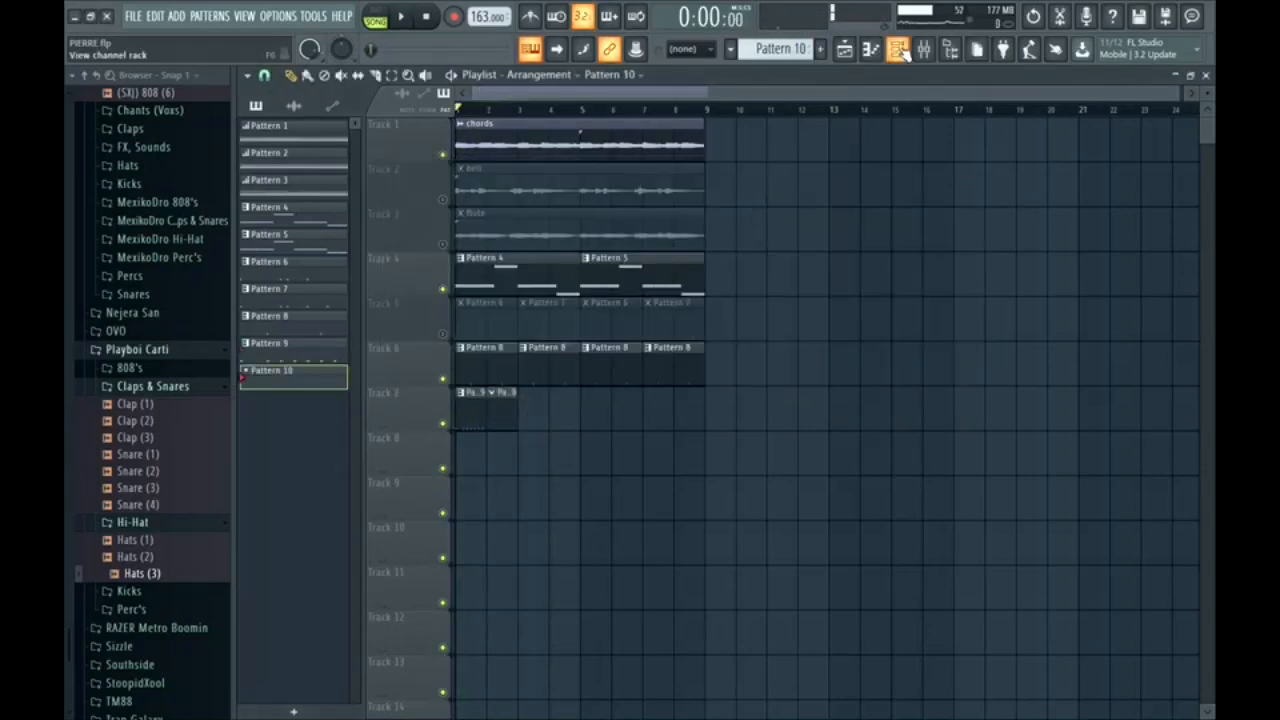
pyautogui.click(900, 52)
pyautogui.rightClick(500, 347)
pyautogui.click(663, 394)
pyautogui.press('space')
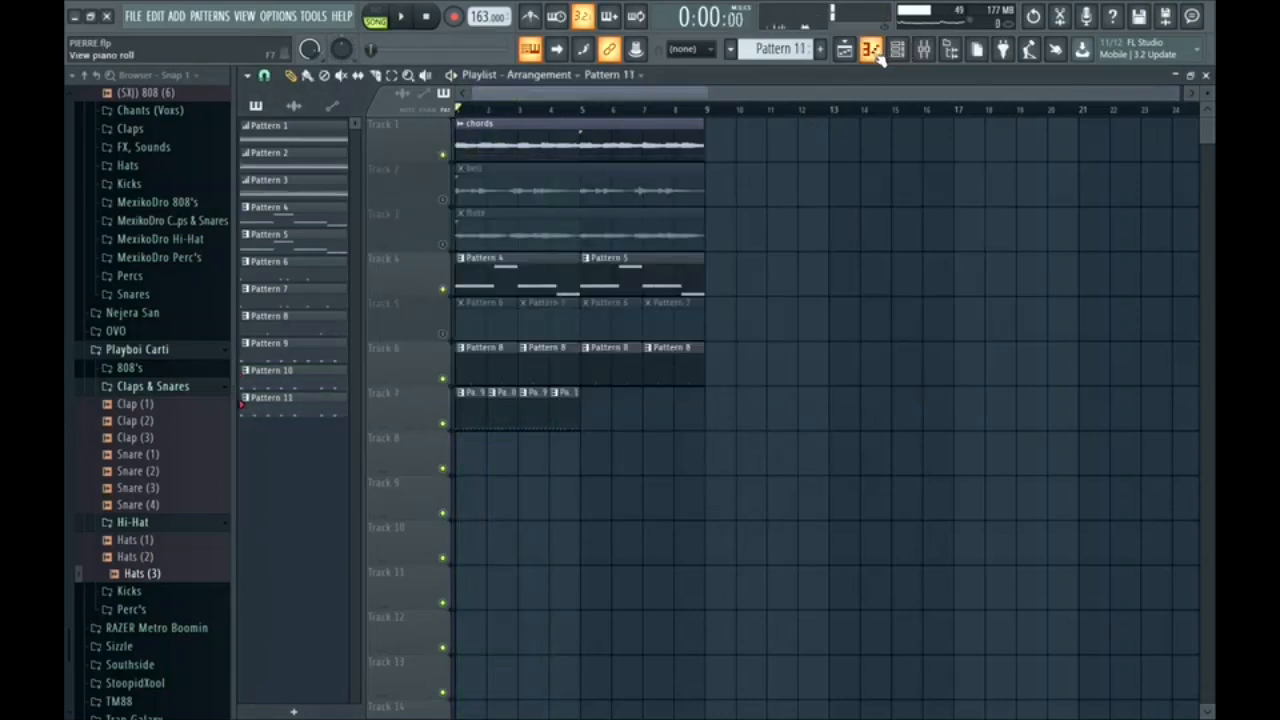
# - Add a roll of three consecutive 1/2-step C5 notes near the end of Pattern 11's Hats (3) part
pyautogui.click(876, 55)
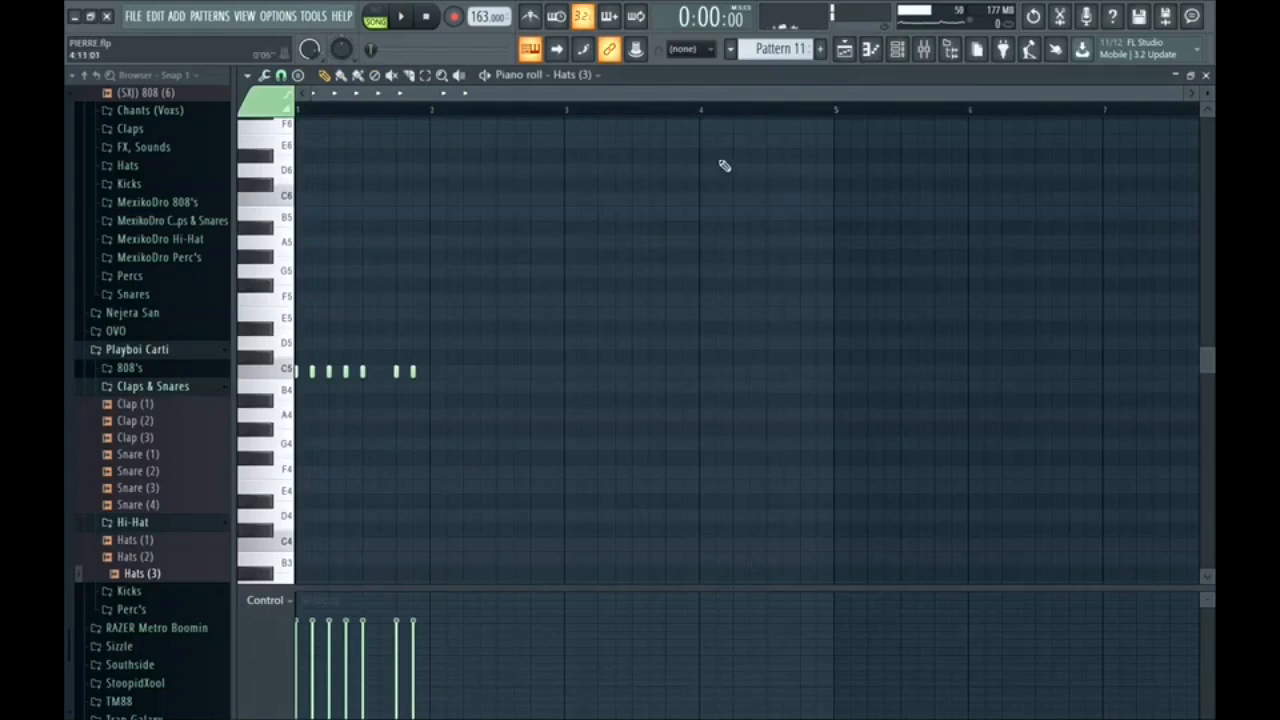
pyautogui.scroll(6, 323, 320)
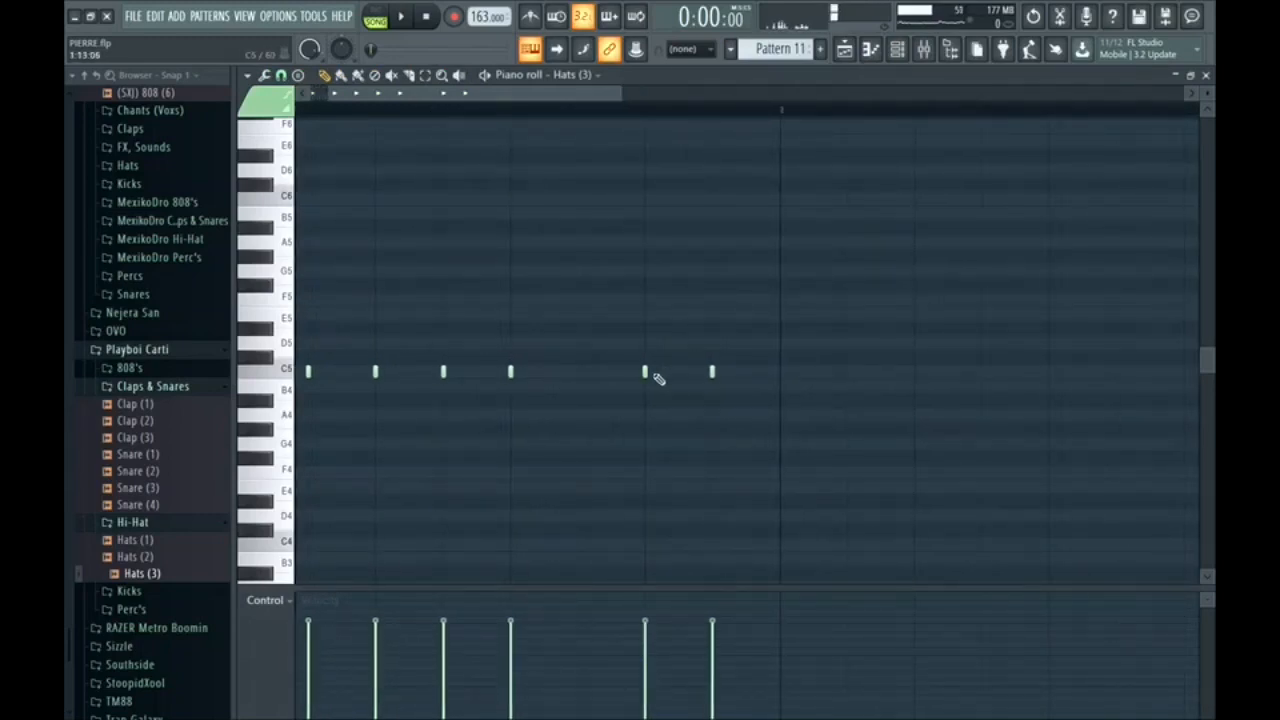
pyautogui.click(281, 76)
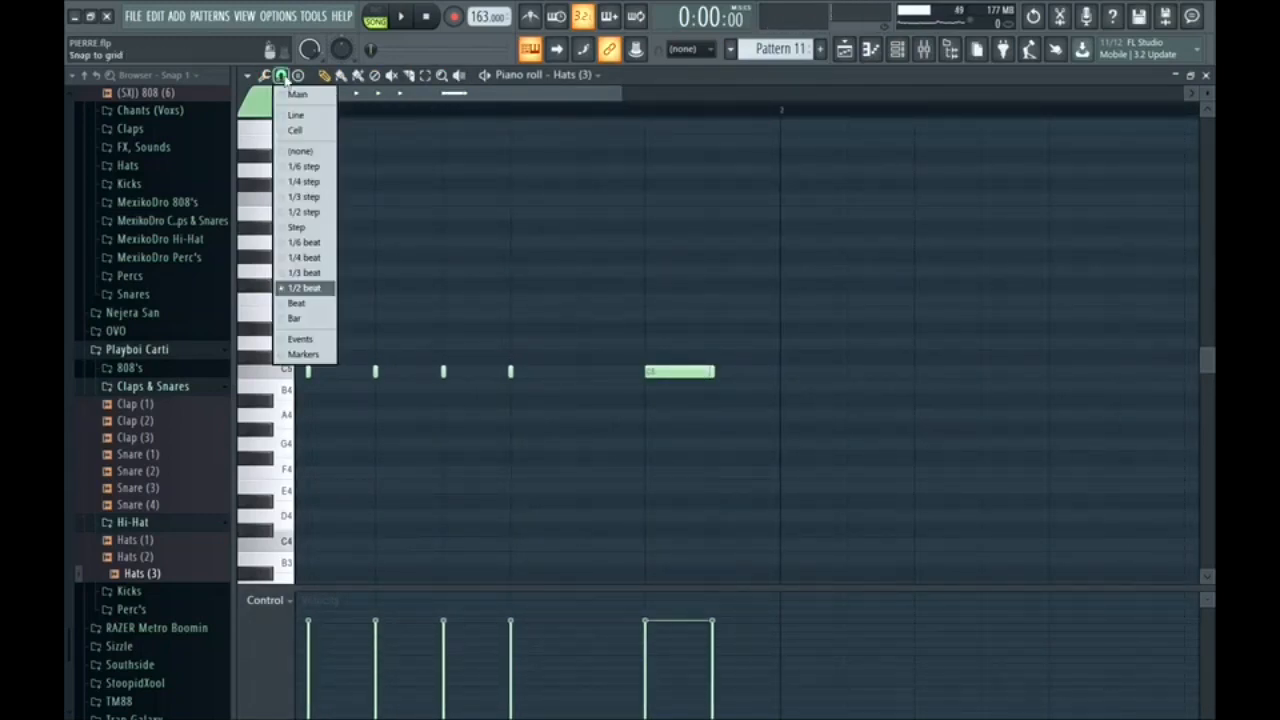
pyautogui.click(313, 214)
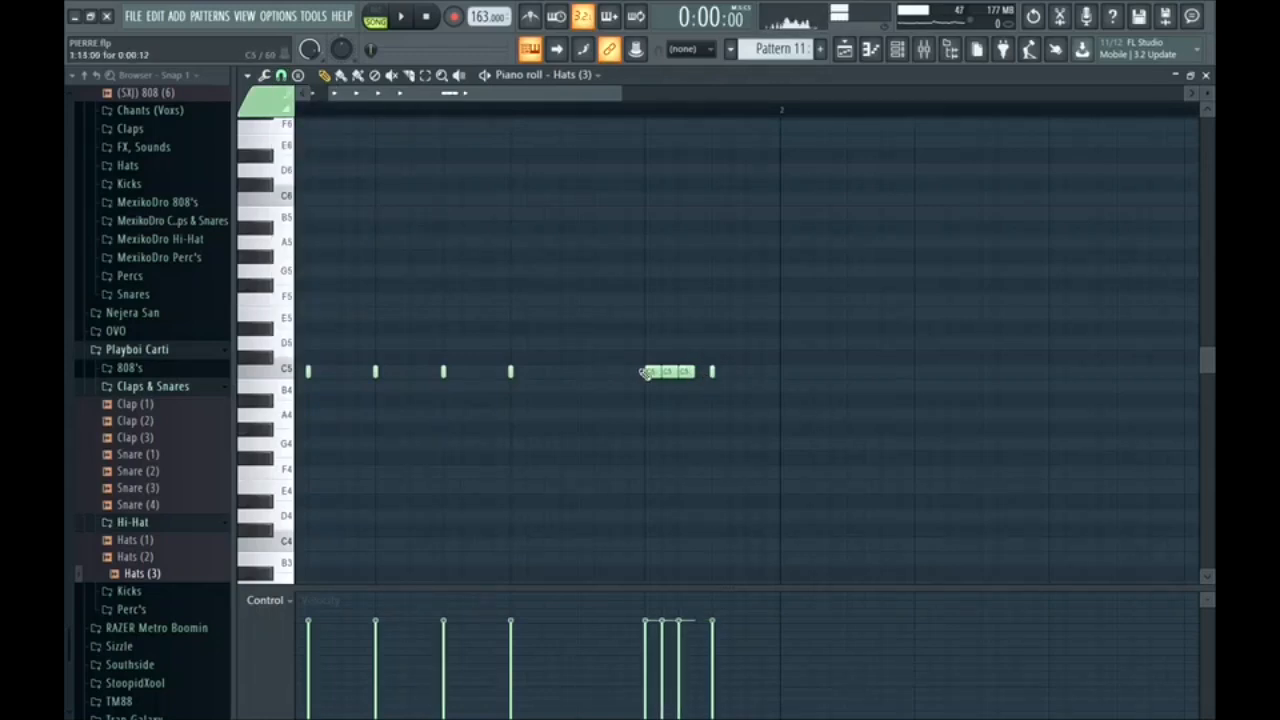
pyautogui.click(851, 46)
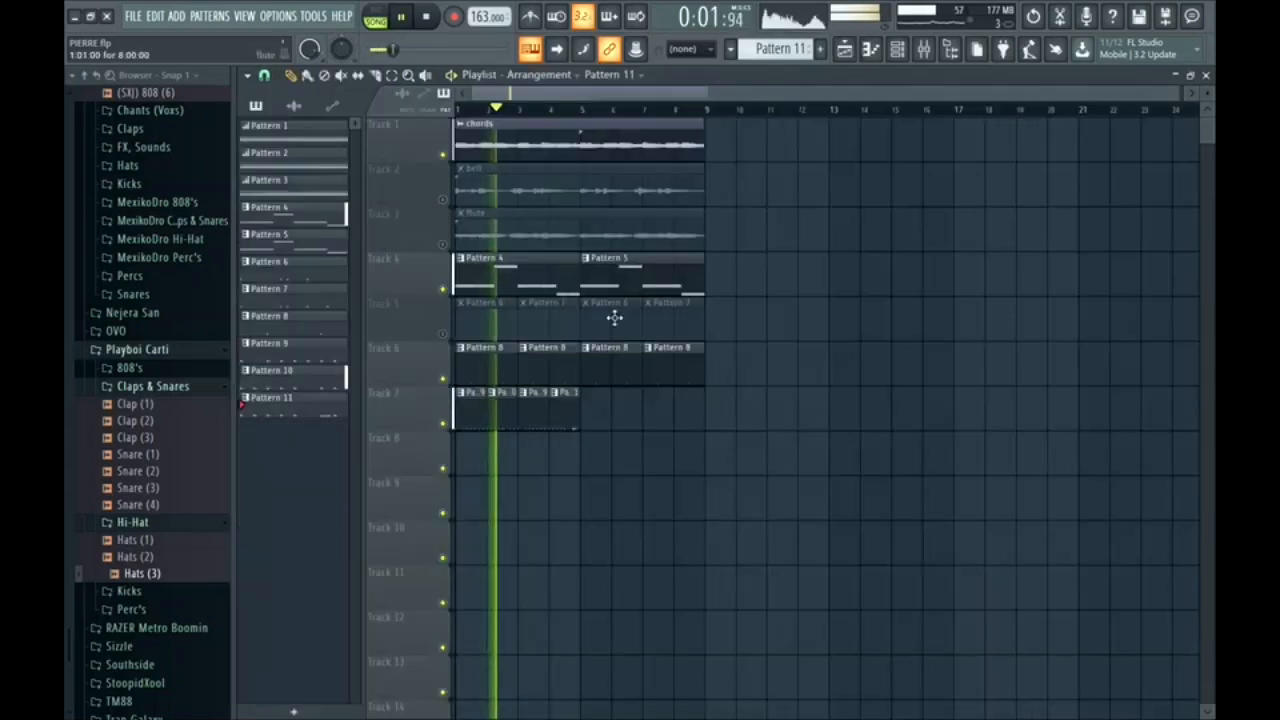
# - Duplicate the four hi-hat clips on Track 7 so they also fill bars 5 to 8
pyautogui.moveTo(577, 418); pyautogui.dragTo(474, 424)
pyautogui.hotkey('ctrl', 'b')
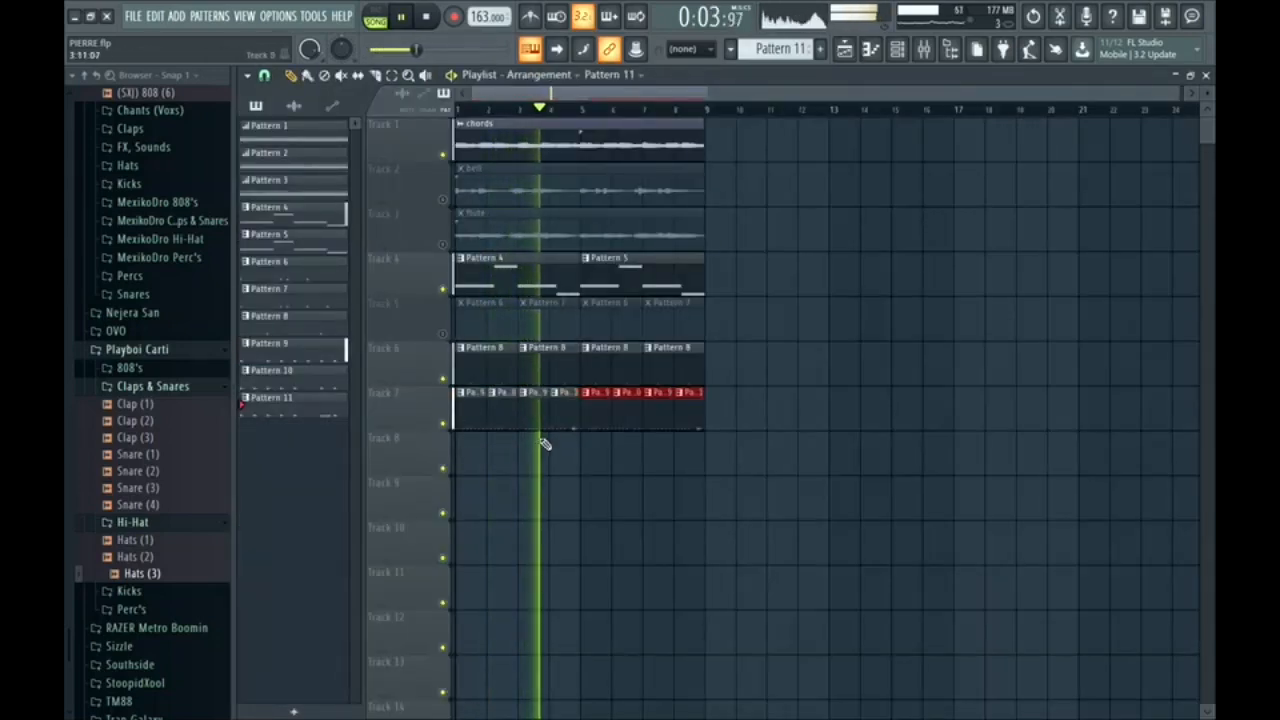
pyautogui.keyDown('ctrl'); pyautogui.click(538, 457); pyautogui.keyUp('ctrl')
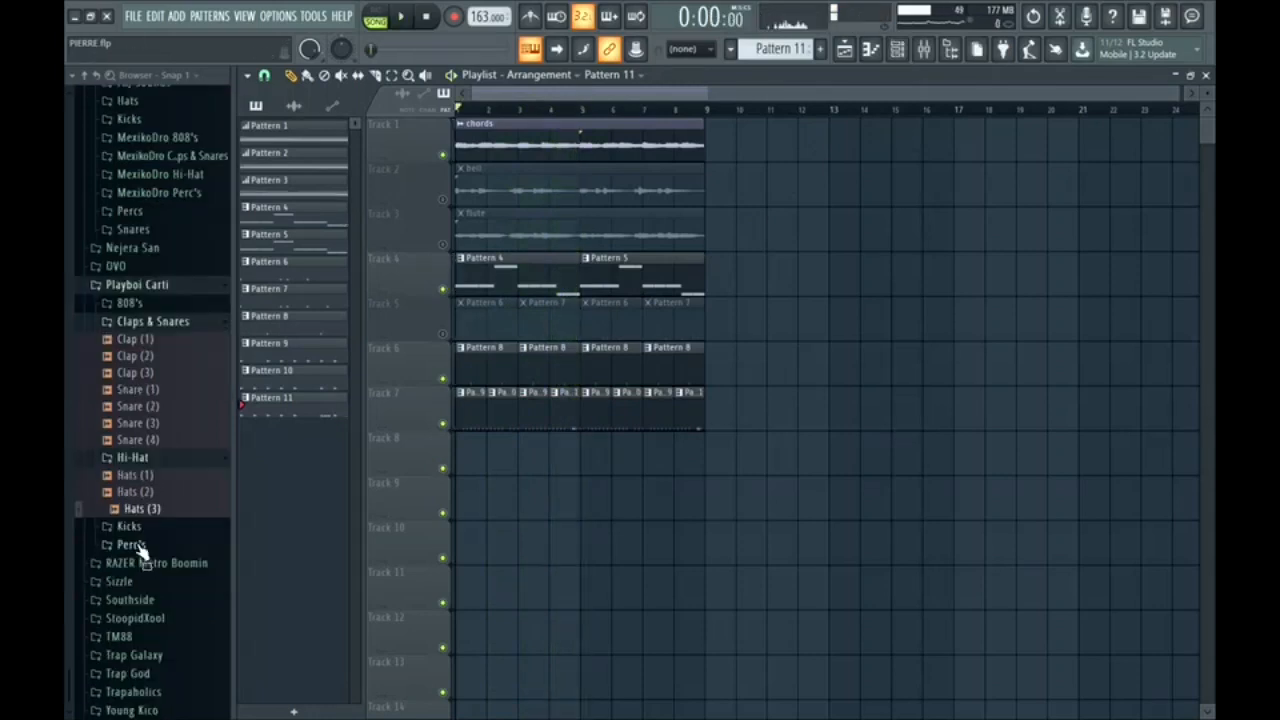
# - Open the Playboi Carti Perc's sample folder and add a Perc (3) hit on step 23 of Pattern 14
pyautogui.click(140, 546)
pyautogui.scroll(-1, 146, 540)
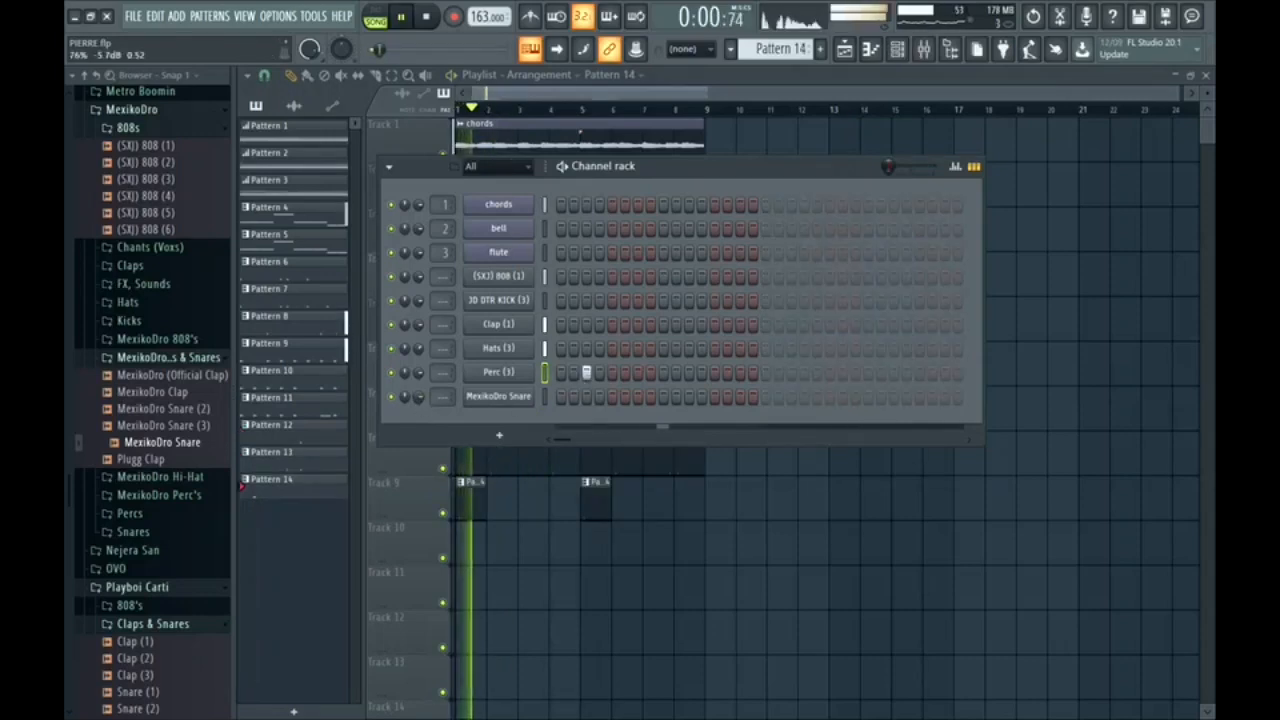
pyautogui.click(843, 372)
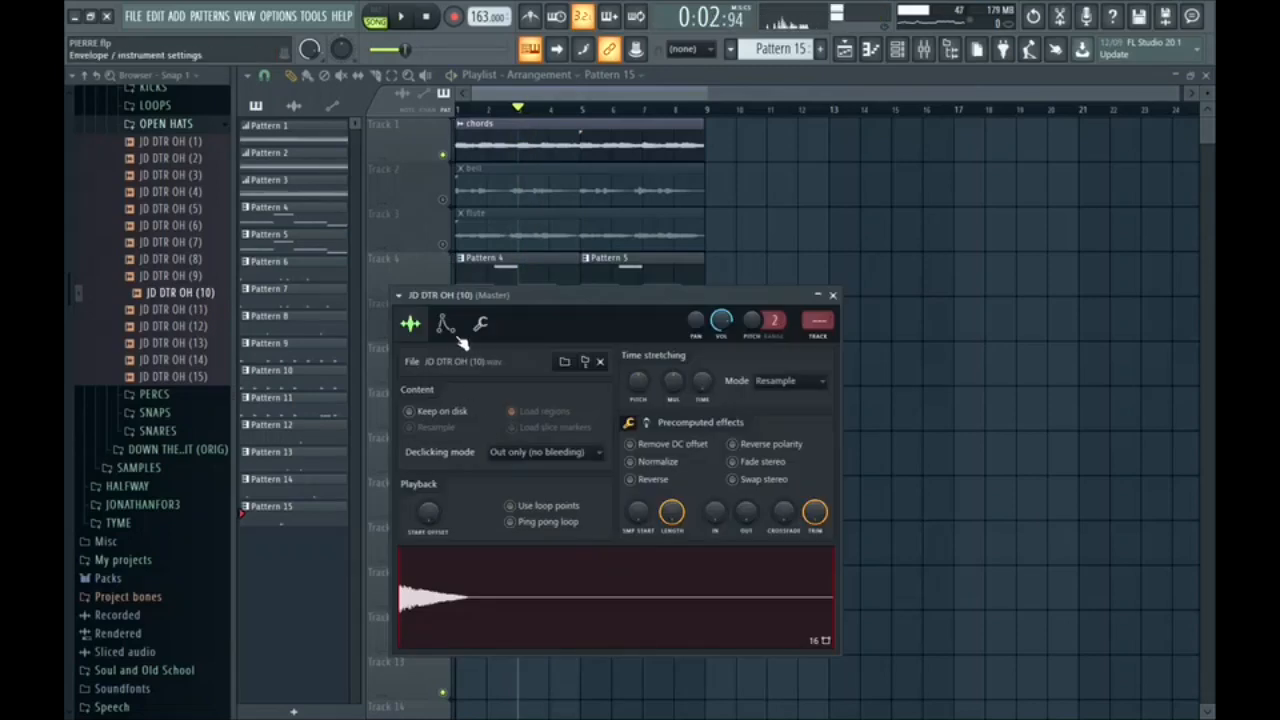
# - Enable the volume envelope of the JD DTR OH (10) open hat with only the hold stage raised
pyautogui.click(458, 337)
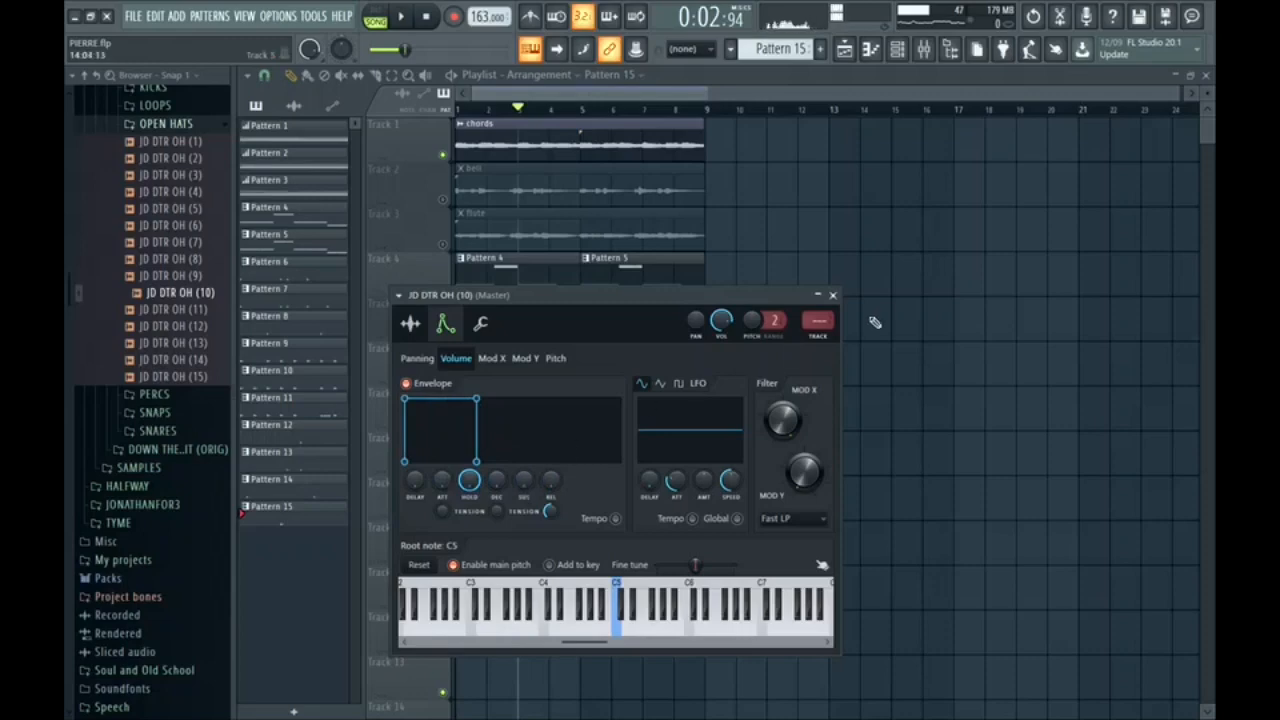
pyautogui.click(833, 297)
# - Create Pattern 16 with one-beat C5 notes for JD DTR OH (10) on beat 2 of both bars
pyautogui.click(822, 51)
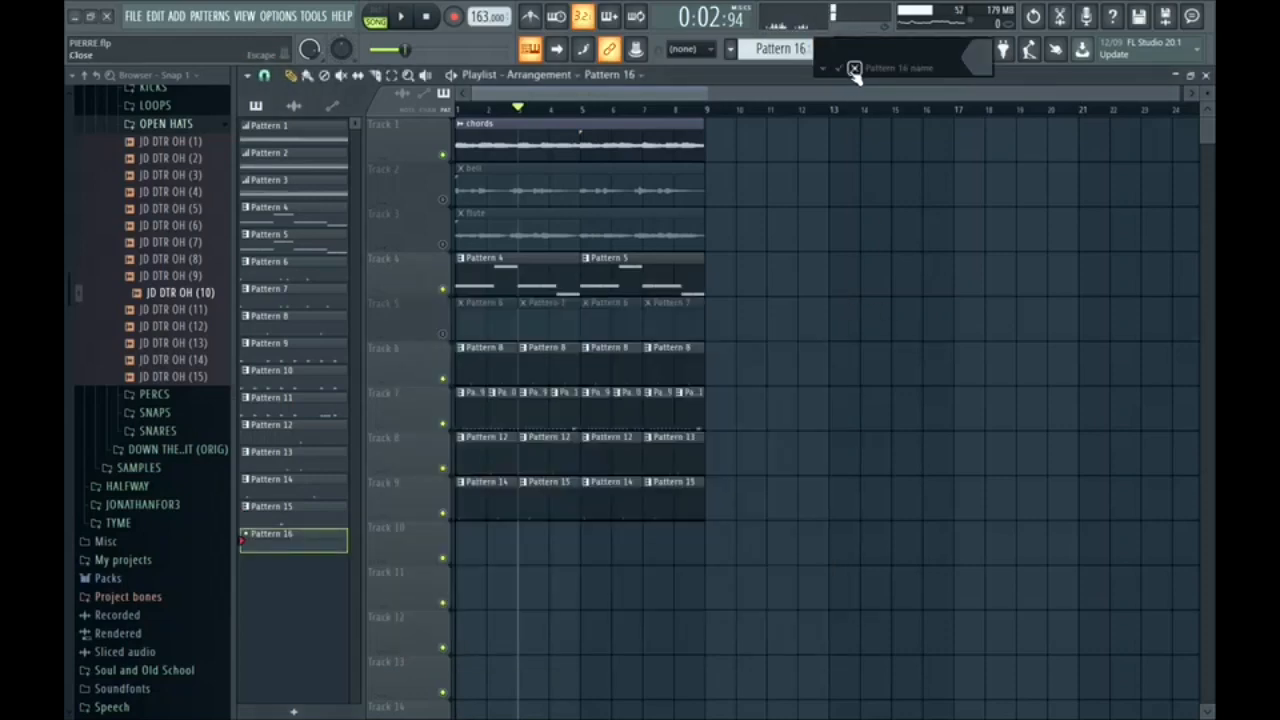
pyautogui.press('Return')
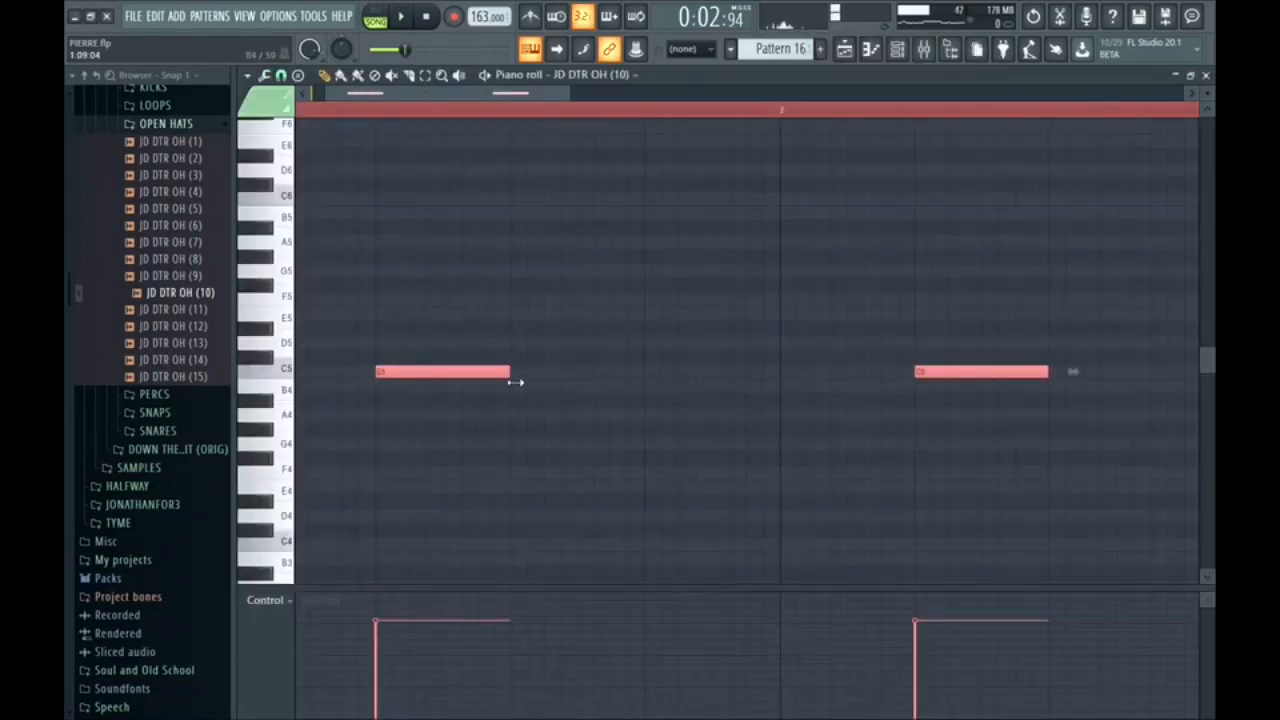
pyautogui.keyDown('ctrl'); pyautogui.click(617, 283); pyautogui.keyUp('ctrl')
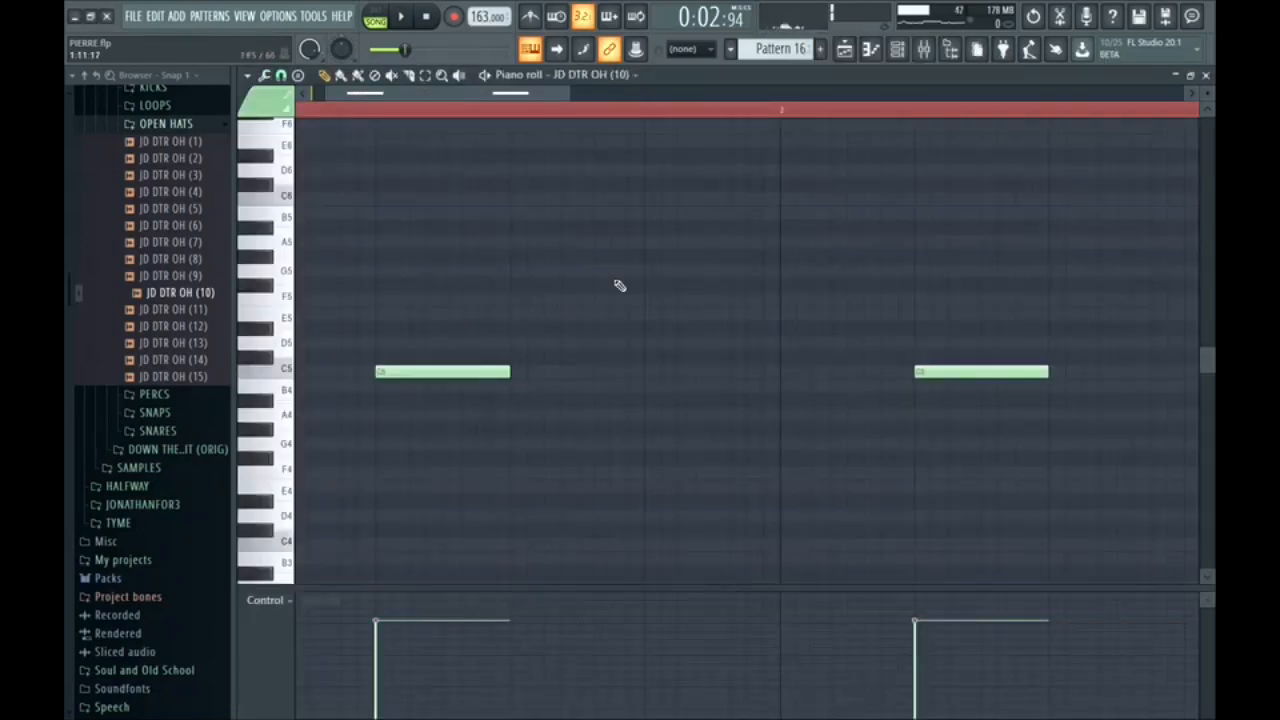
pyautogui.click(845, 50)
# - Play the arrangement and unmute the kick patterns on Track 5
pyautogui.press('space')
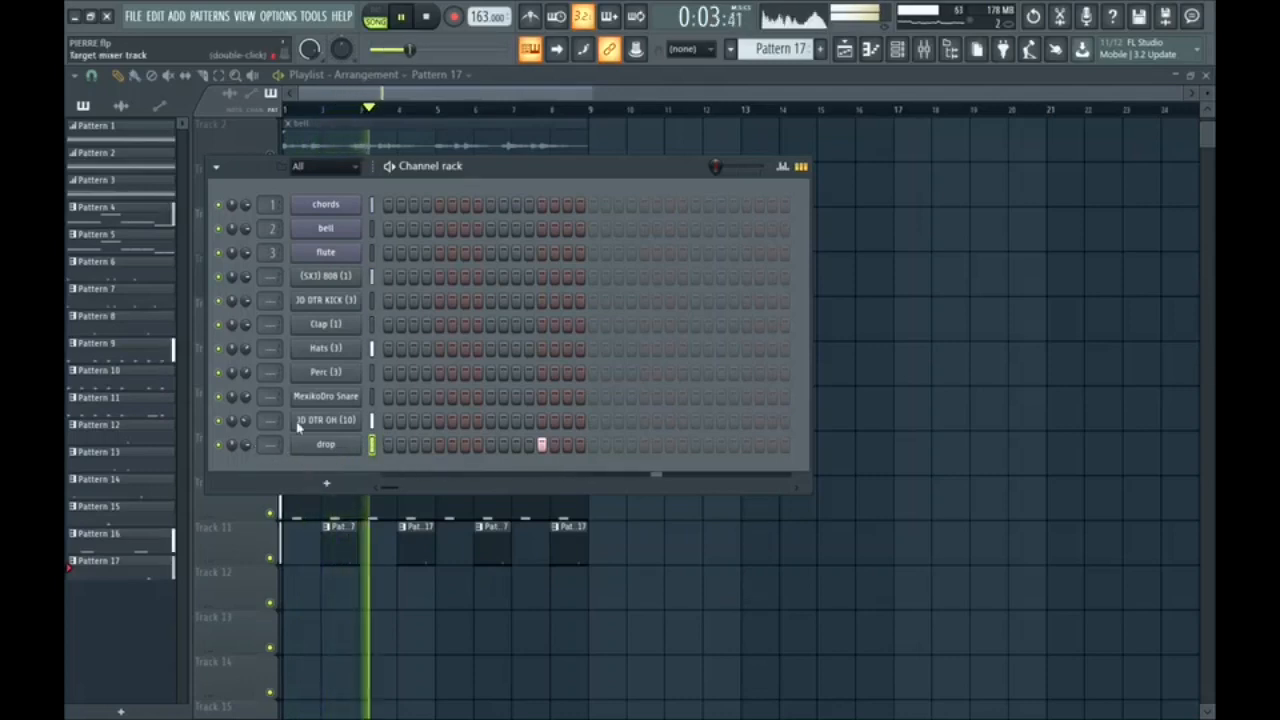
pyautogui.click(897, 49)
pyautogui.scroll(1, 430, 390)
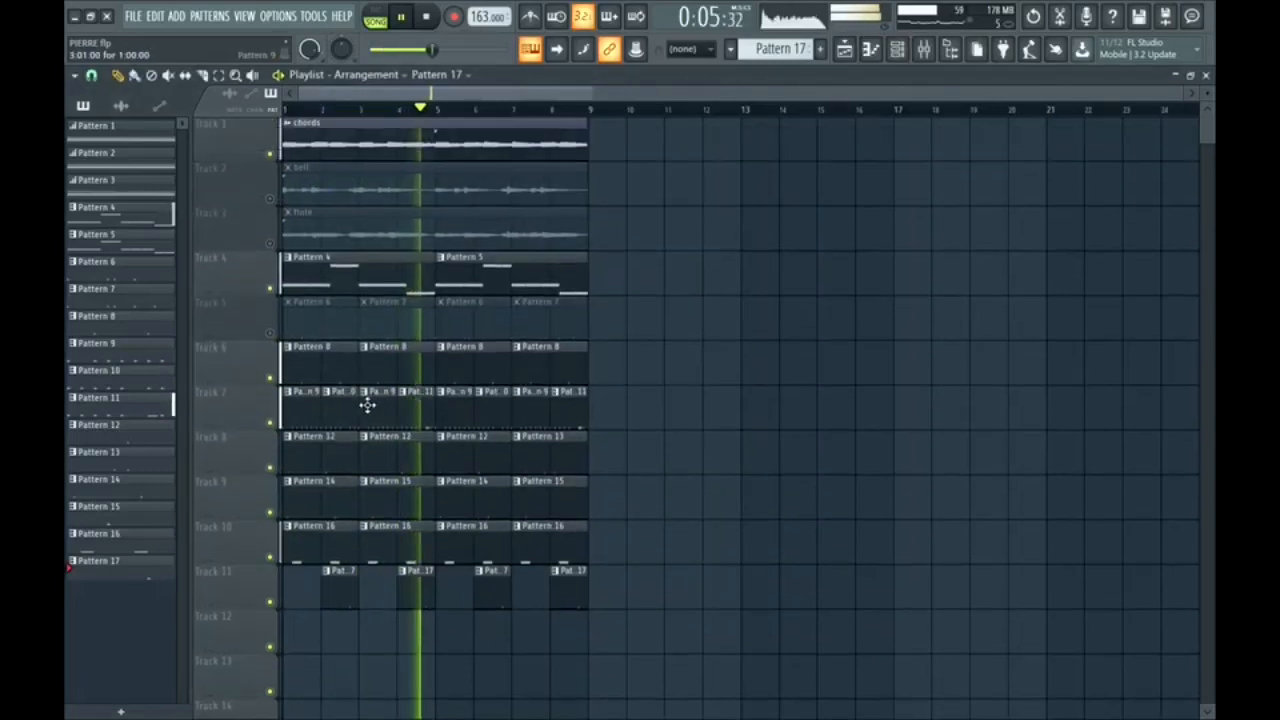
pyautogui.click(271, 335)
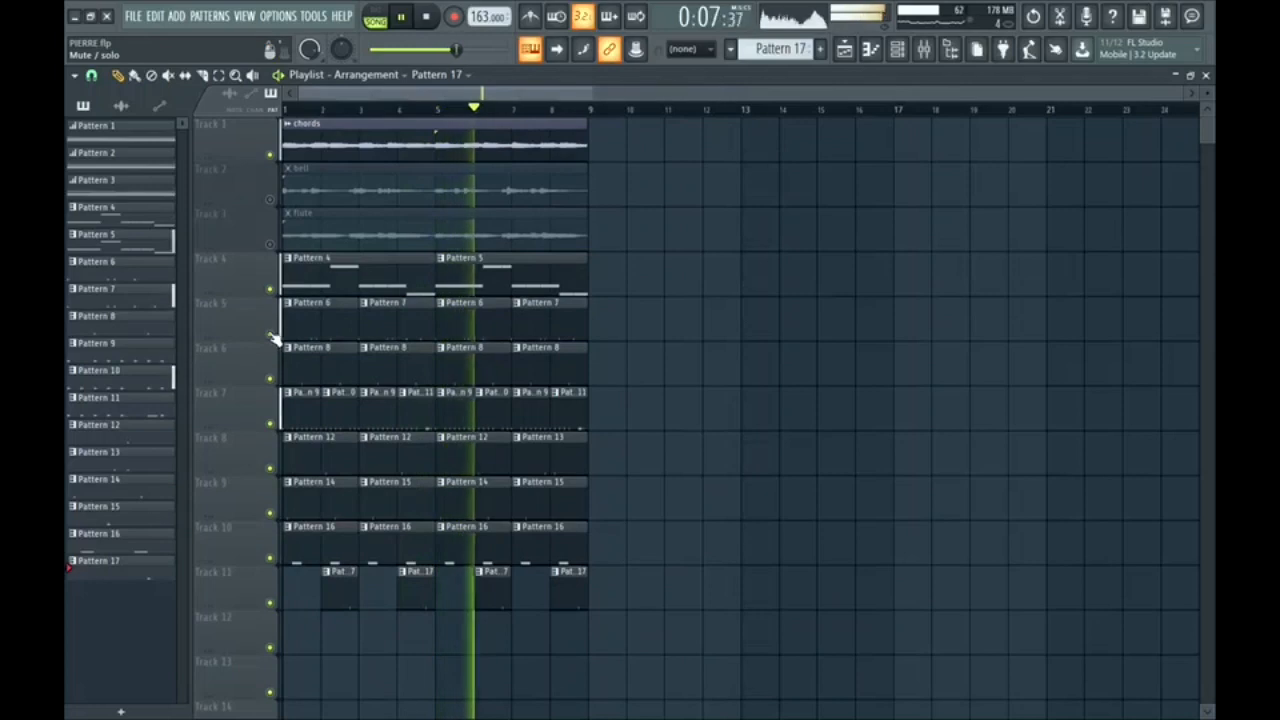
# - Place the roar 1 sample from the CHAMBERS drums folder at bar 1 of Track 12
pyautogui.click(955, 49)
pyautogui.click(160, 284)
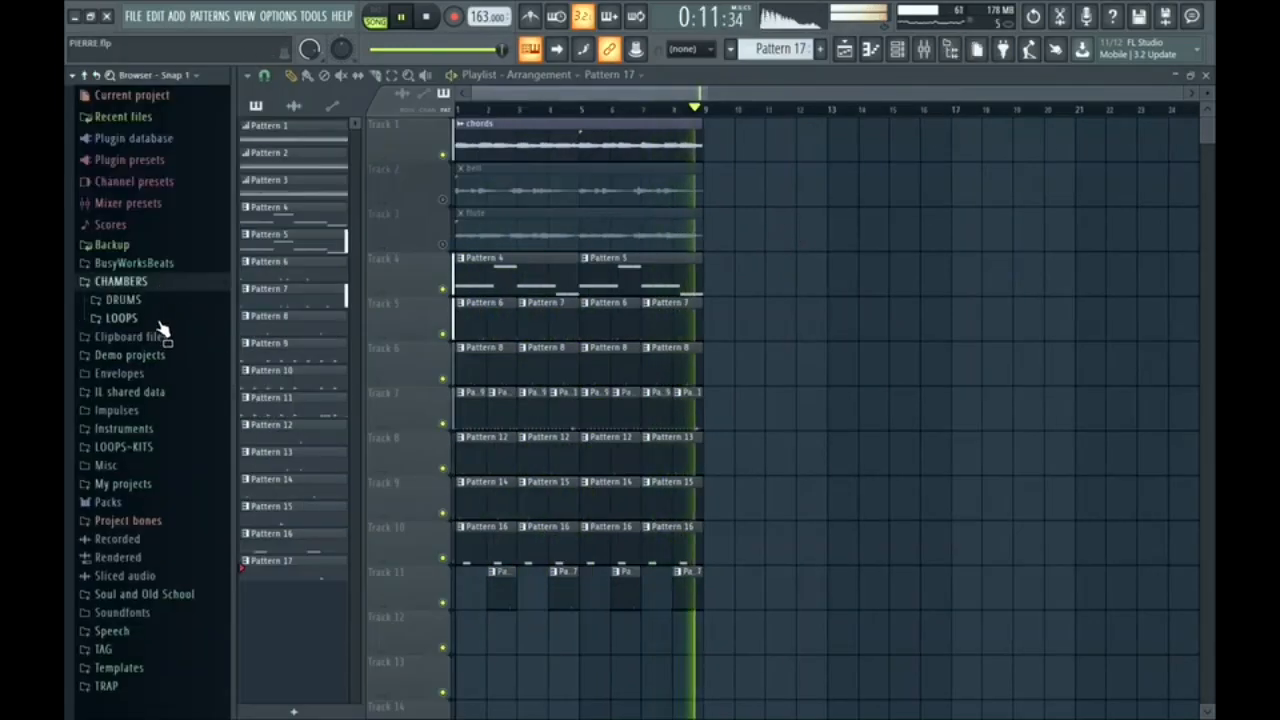
pyautogui.click(161, 320)
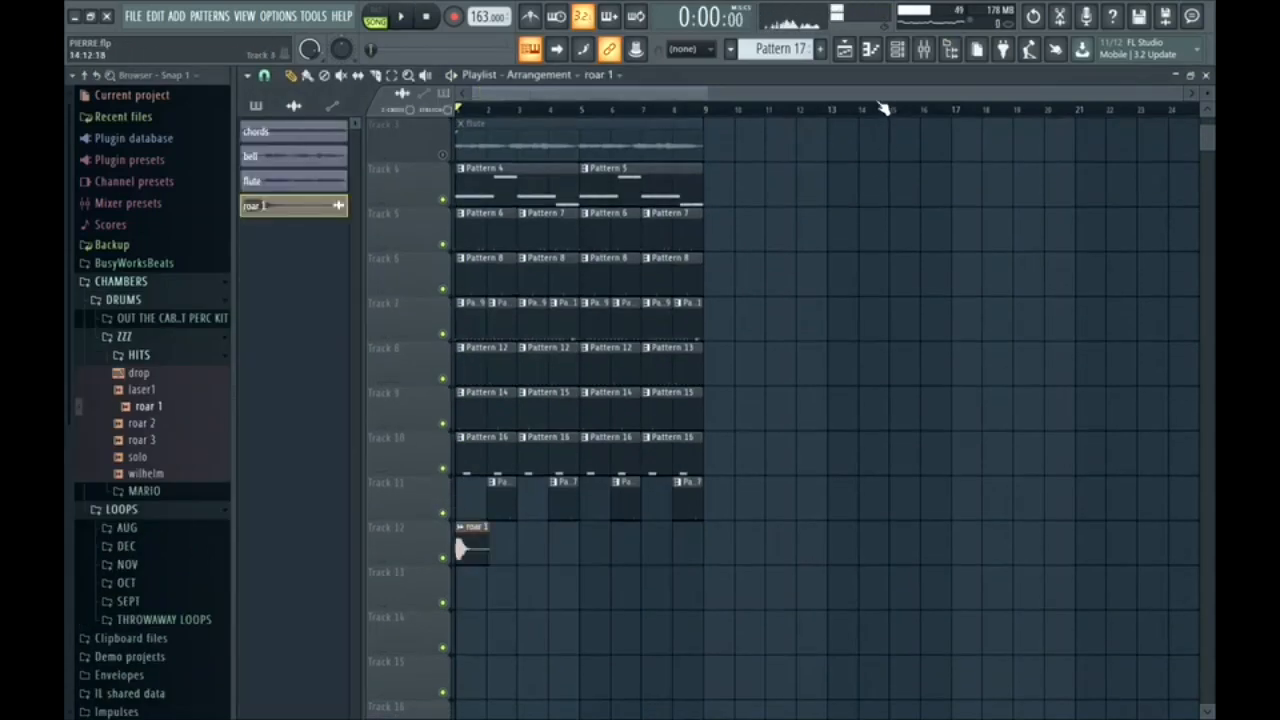
# - Rename the roar 1 channel to "roar" and remove its icon during playback
pyautogui.click(897, 50)
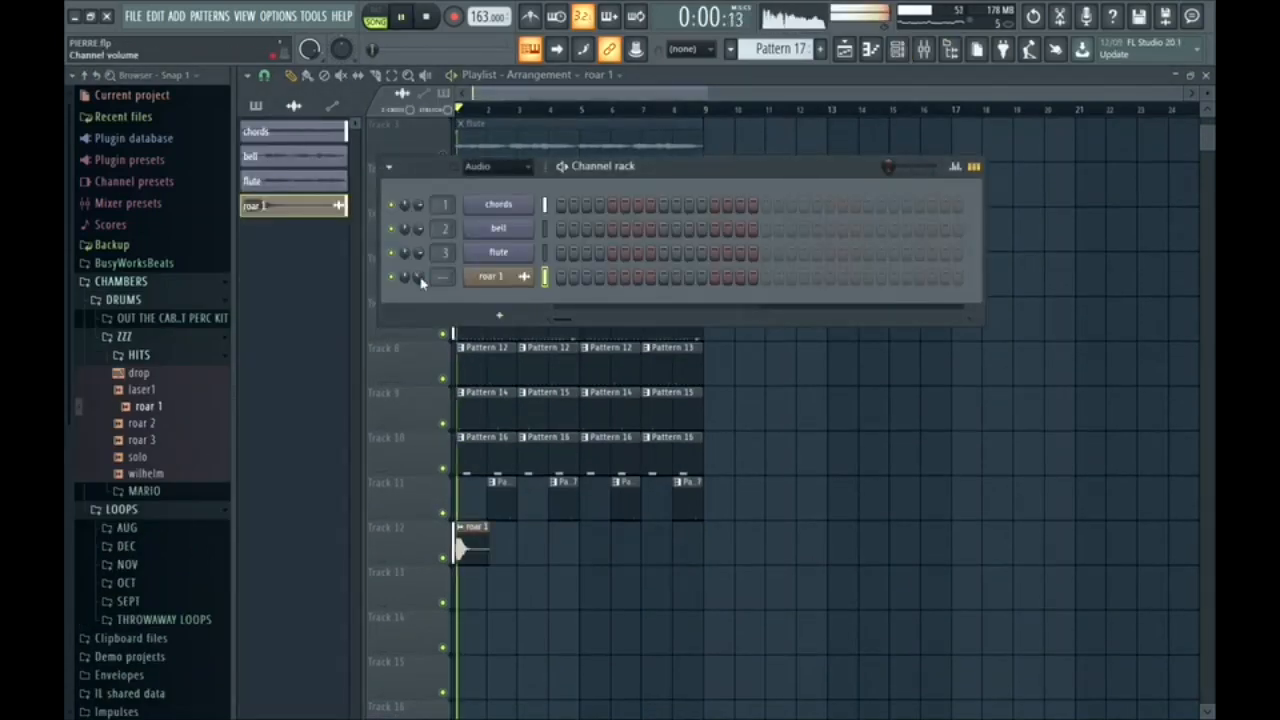
pyautogui.press('space')
pyautogui.rightClick(528, 276)
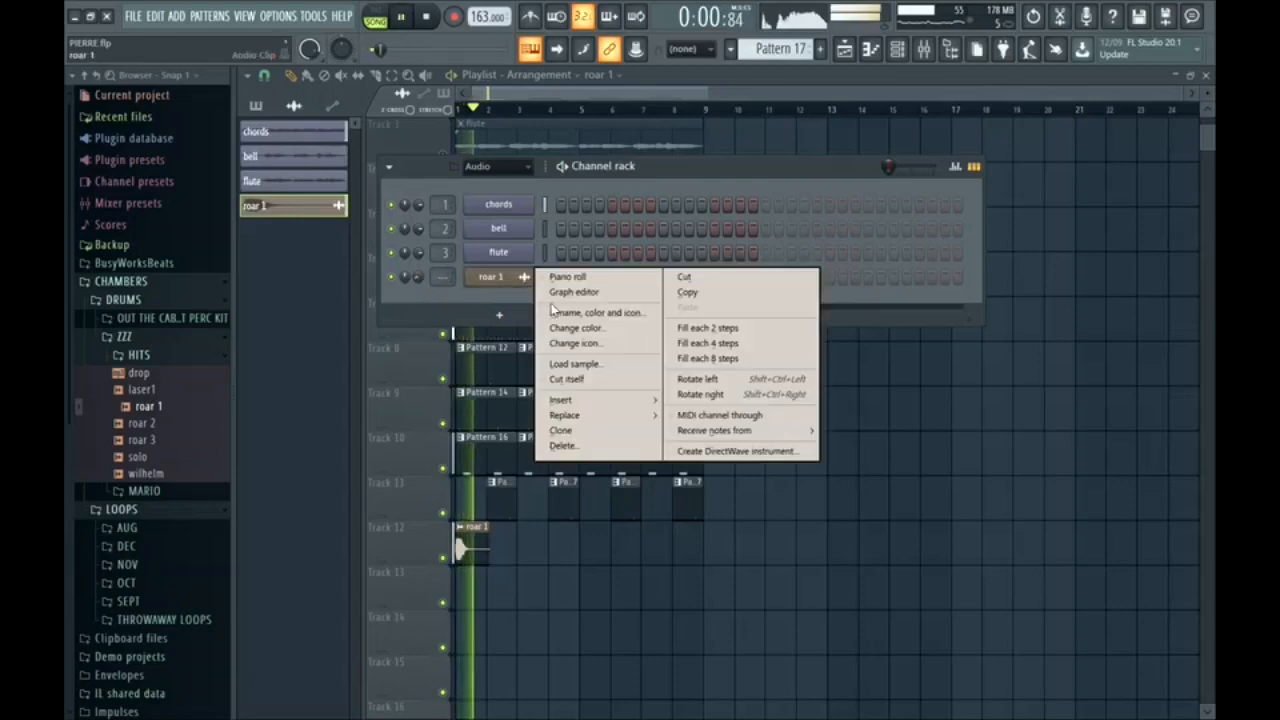
pyautogui.click(565, 320)
pyautogui.write('roar')
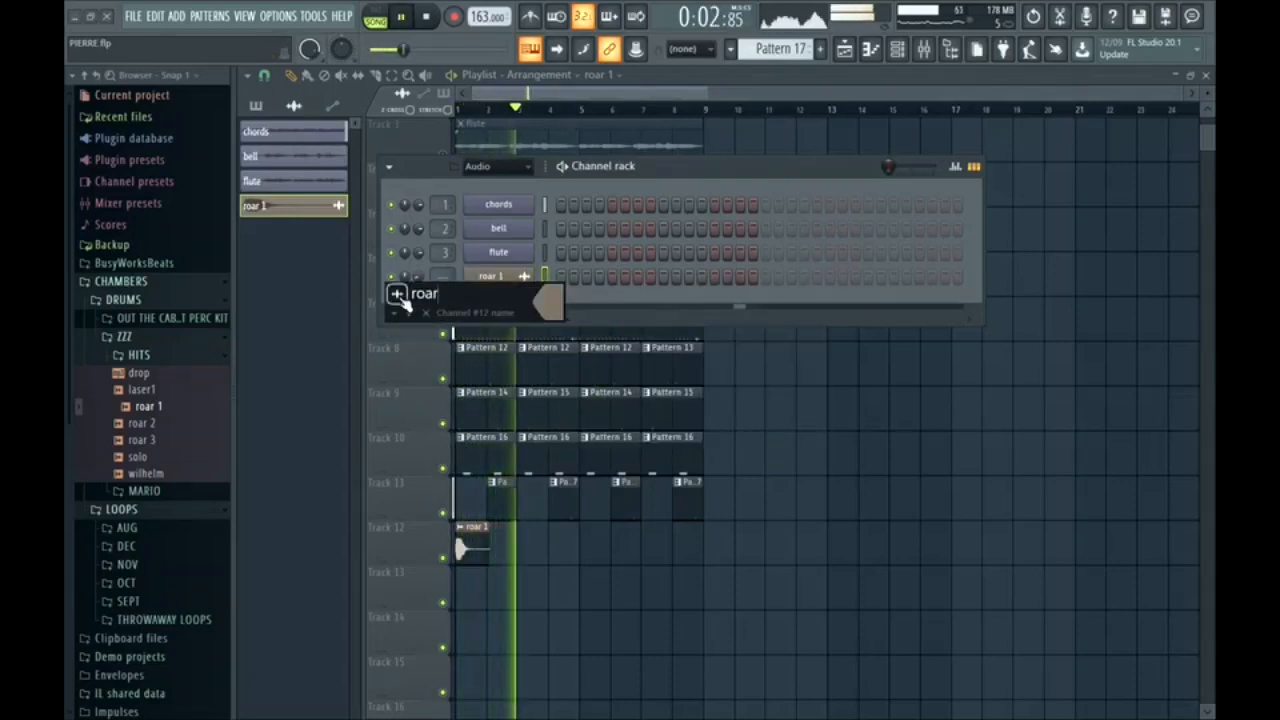
pyautogui.click(397, 293)
pyautogui.click(405, 203)
pyautogui.press('Return')
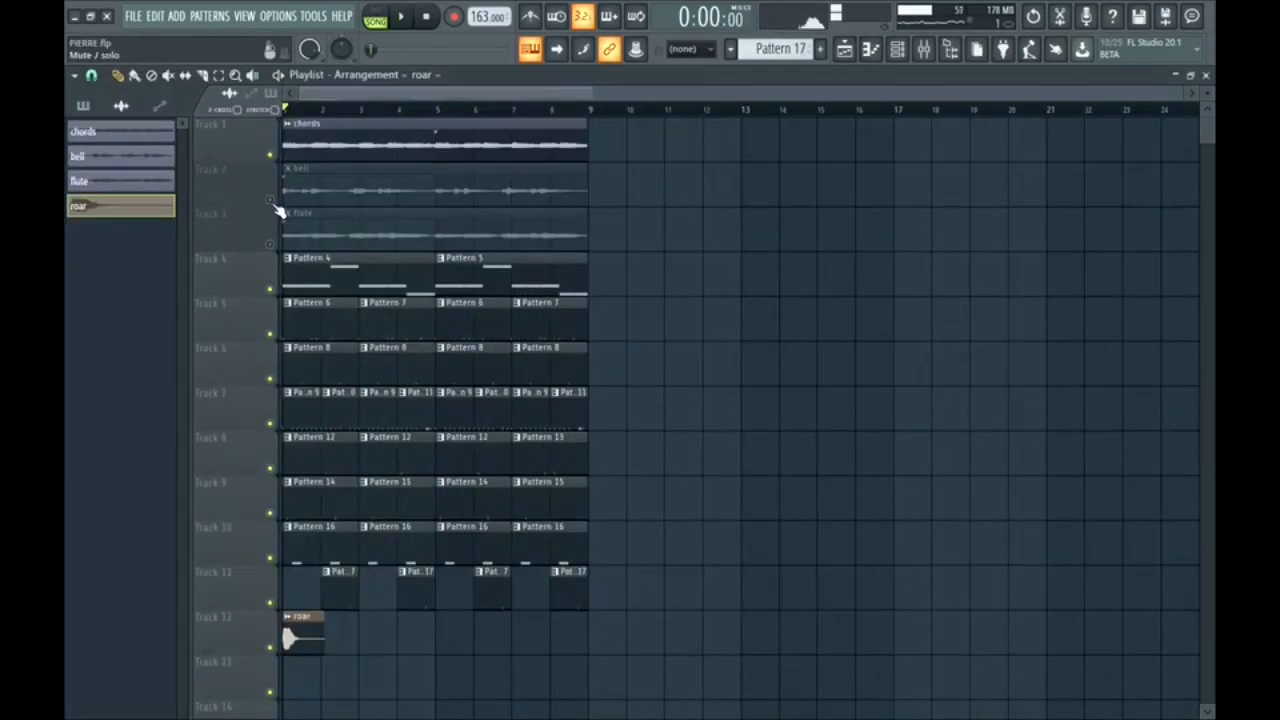
# - Unmute the bell and flute melodies on Tracks 2 and 3 and play the full arrangement
pyautogui.keyDown('ctrl'); pyautogui.click(279, 211); pyautogui.keyUp('ctrl')
pyautogui.keyDown('ctrl'); pyautogui.click(277, 201); pyautogui.keyUp('ctrl')
pyautogui.press('space')
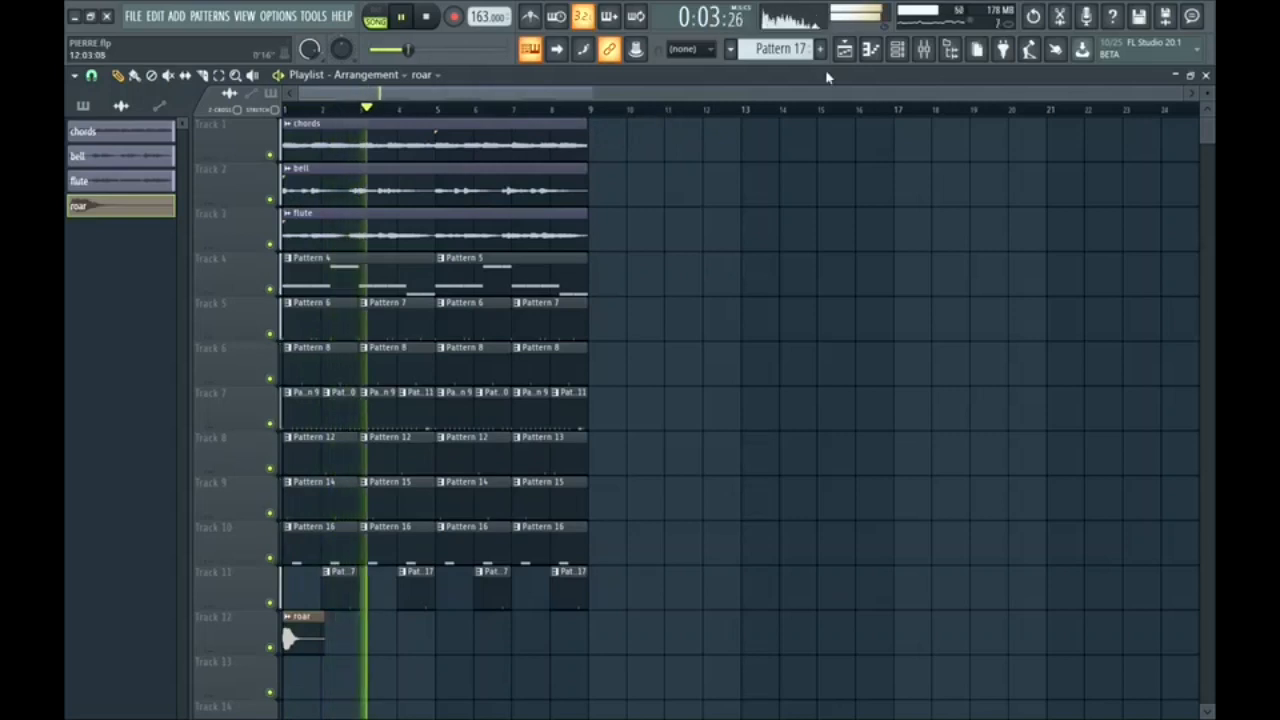
# - Show all channels in the channel rack and select the 808, drum, drop and roar channels, leaving out Perc (3)
pyautogui.click(844, 49)
pyautogui.click(322, 166)
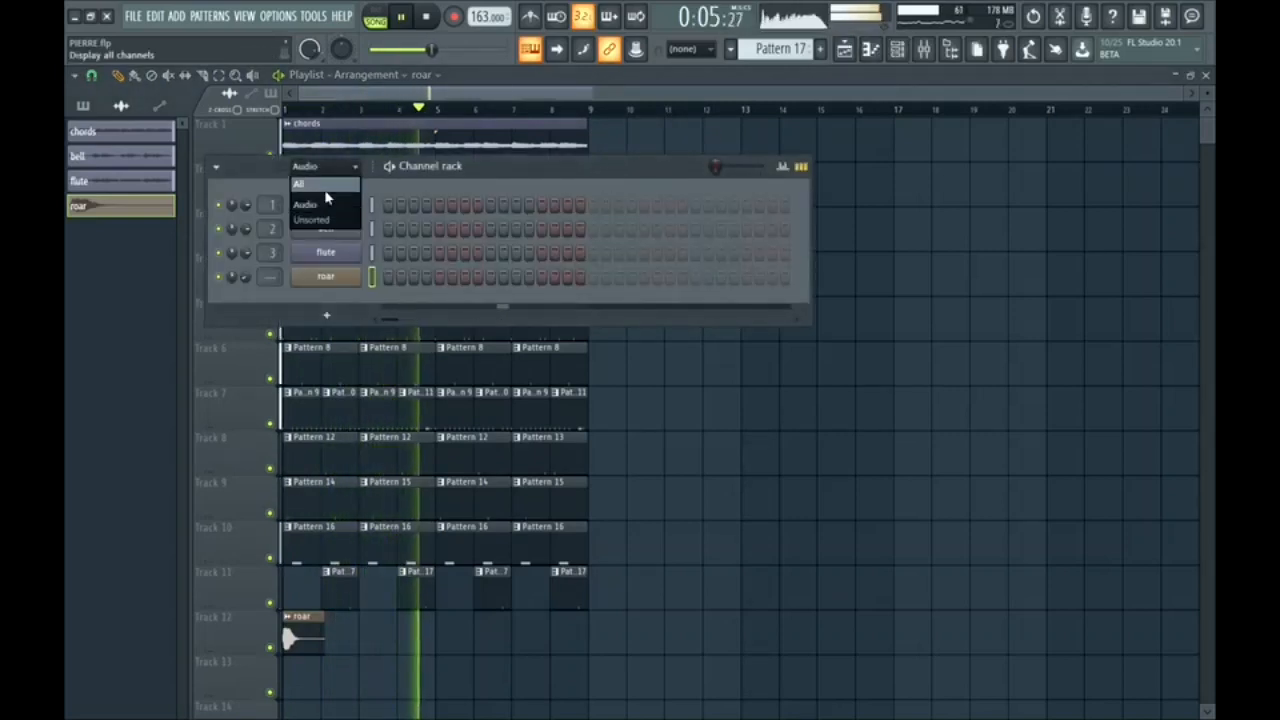
pyautogui.click(325, 189)
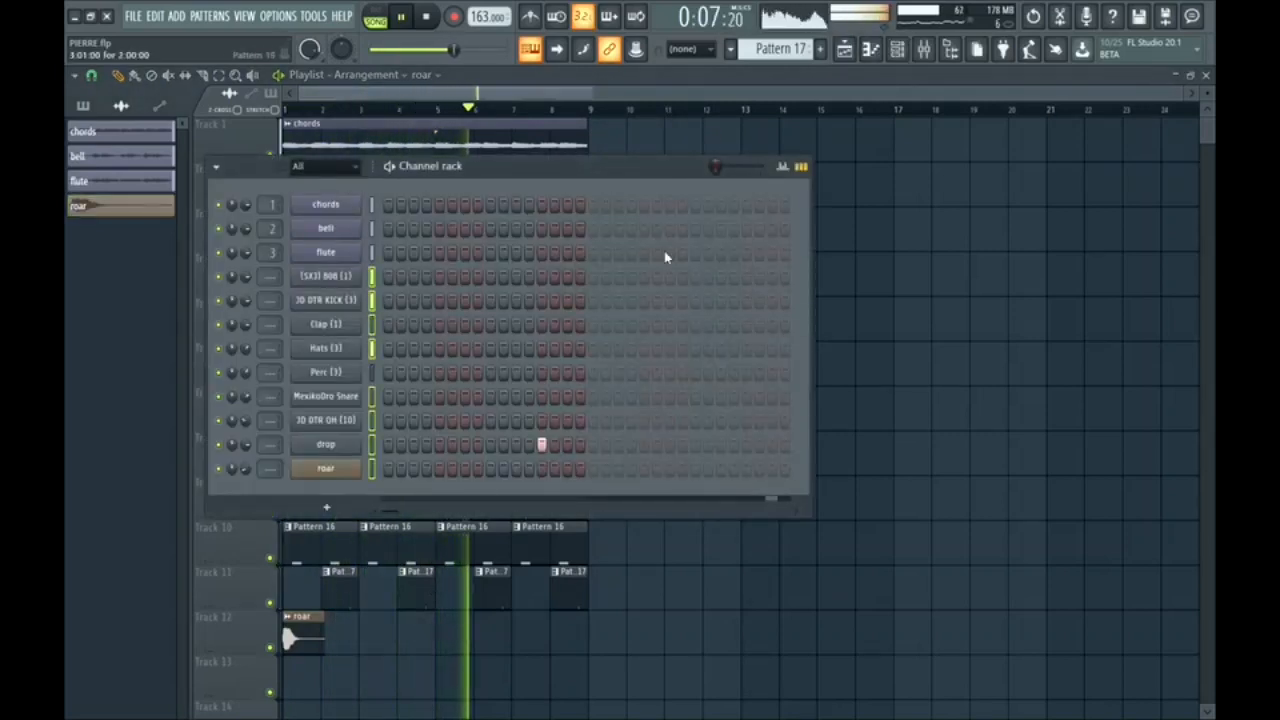
# - Route the selected channels to consecutive mixer tracks starting at Insert 4, and stop playback
pyautogui.click(923, 49)
pyautogui.click(268, 261)
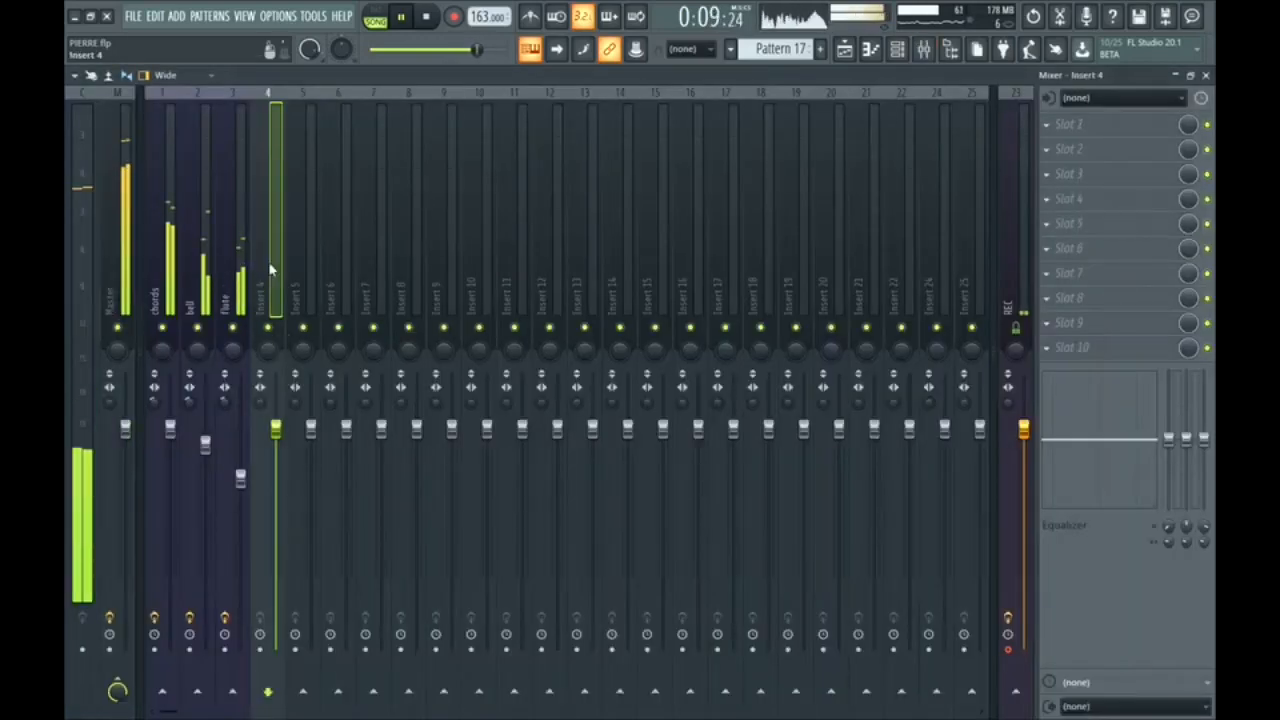
pyautogui.rightClick(268, 261)
pyautogui.moveTo(370, 214)
pyautogui.click(514, 231)
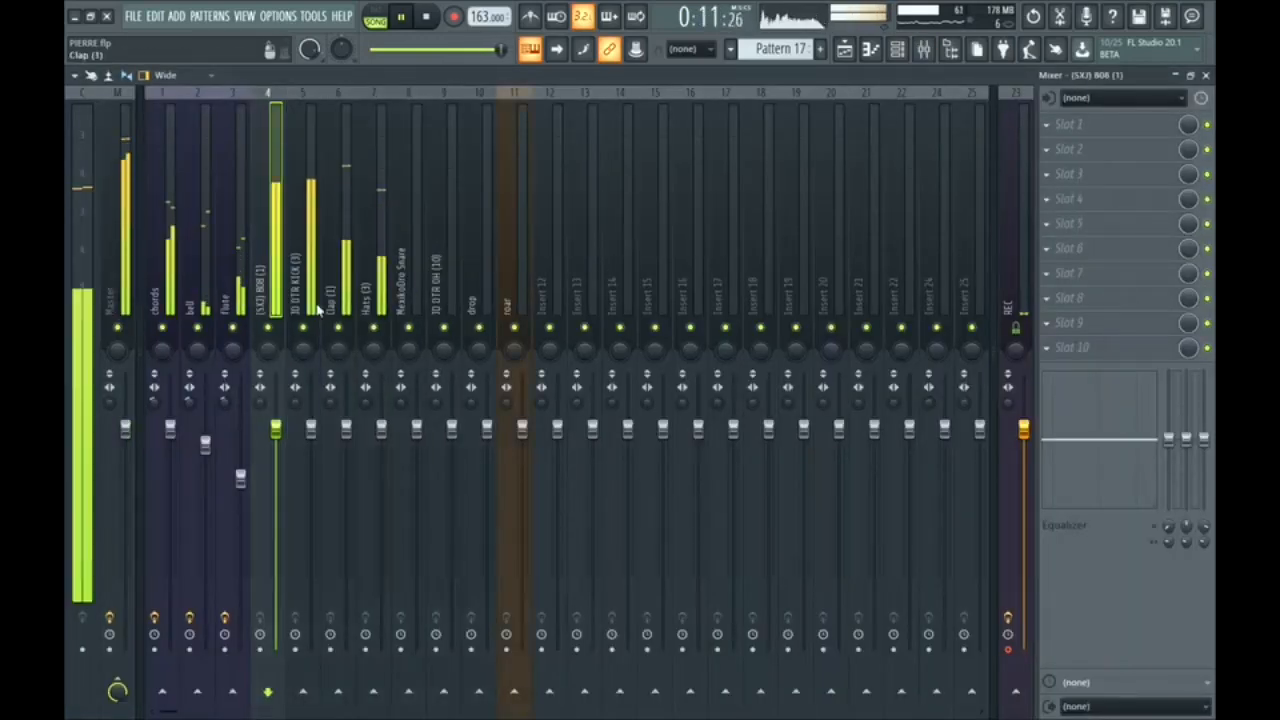
pyautogui.press('space')
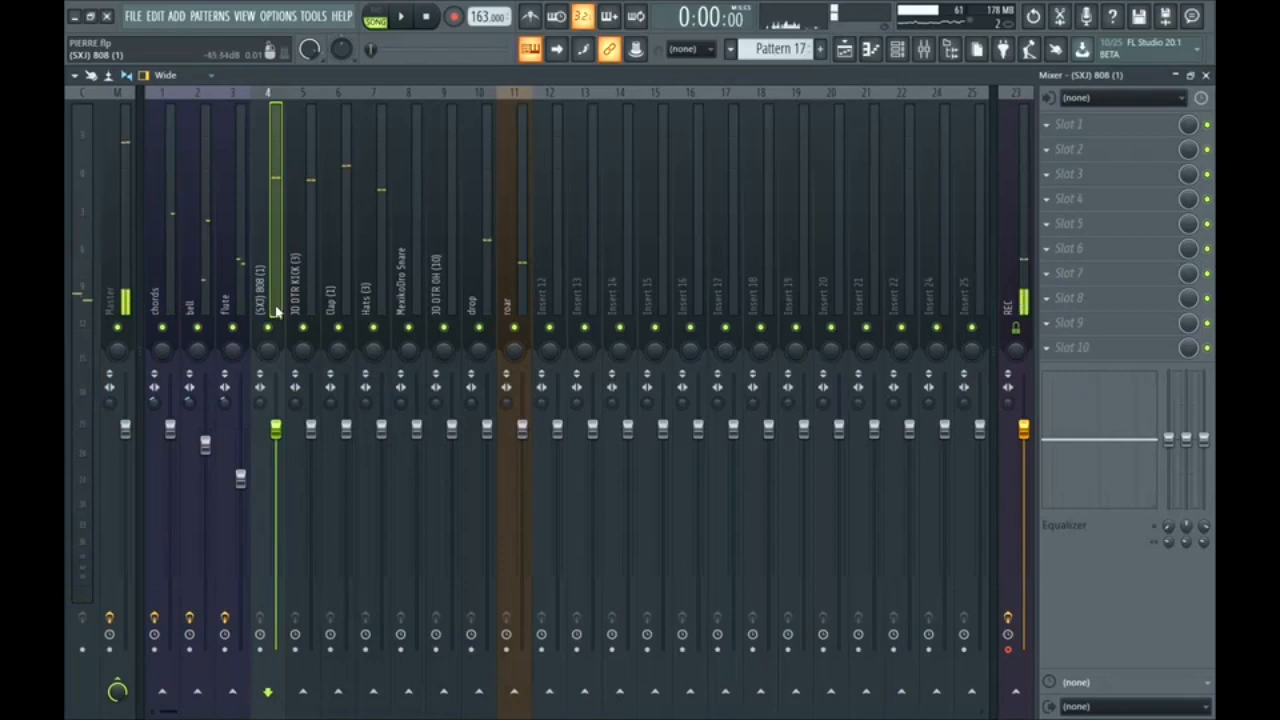
pyautogui.moveTo(291, 260); pyautogui.dragTo(522, 263)
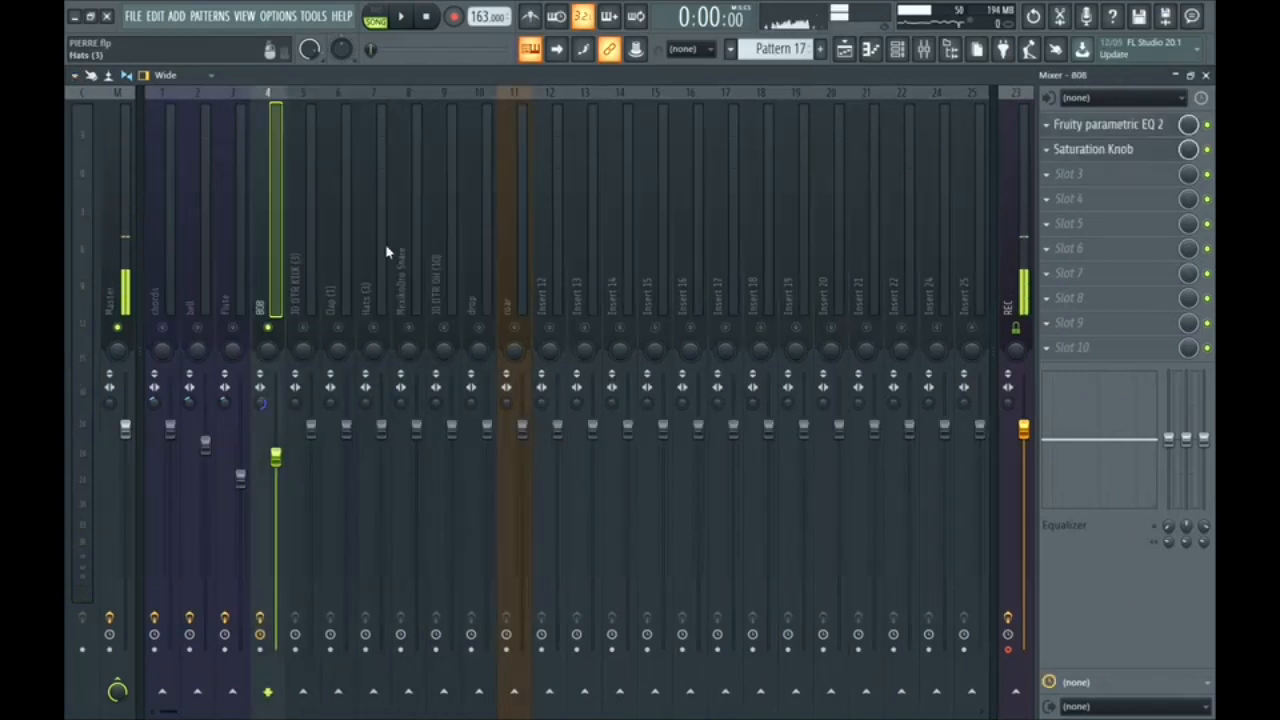
# - Set the saturation type of the 808 track's Saturation Knob to Neutral, close the plugin and start playback
pyautogui.click(1113, 152)
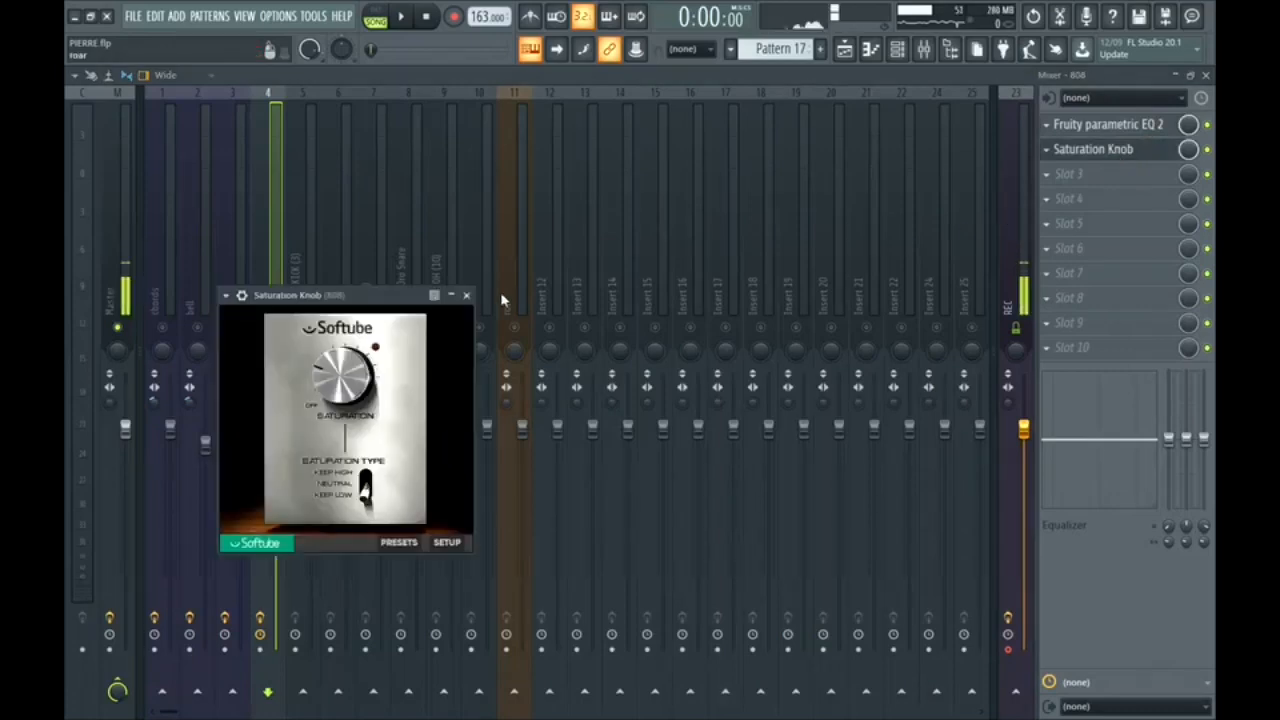
pyautogui.moveTo(407, 292); pyautogui.dragTo(465, 220)
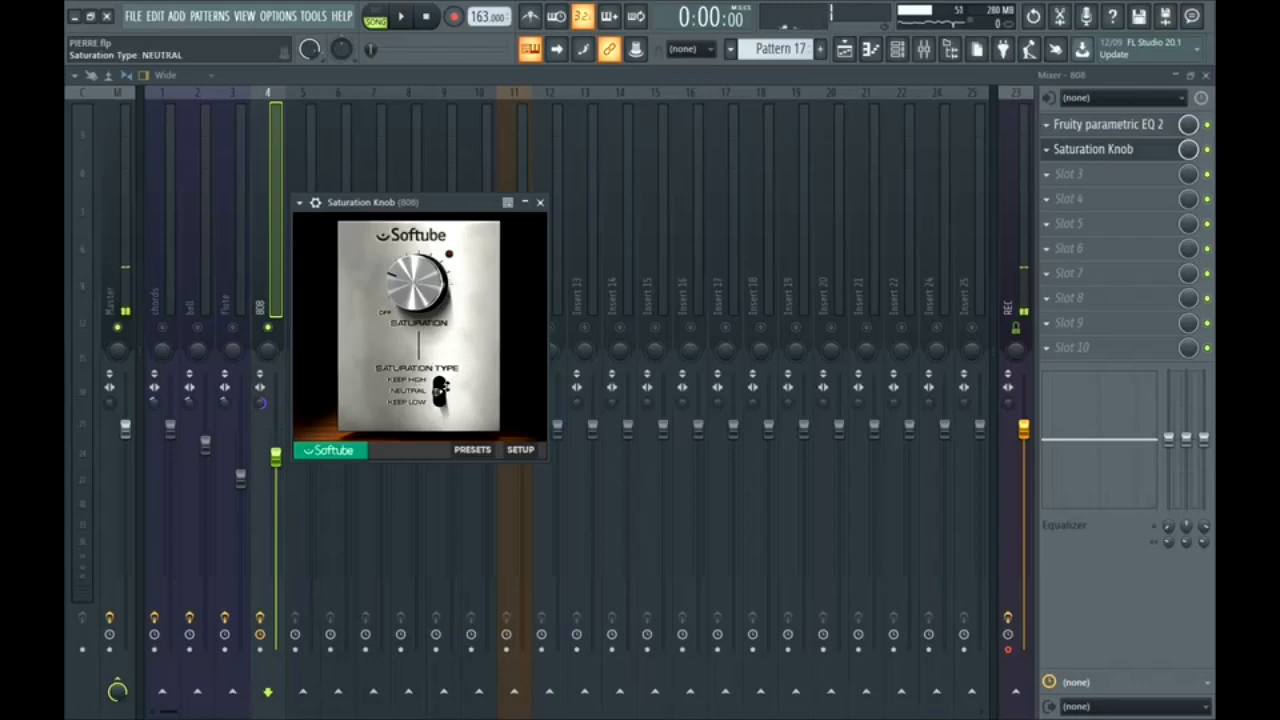
pyautogui.click(540, 203)
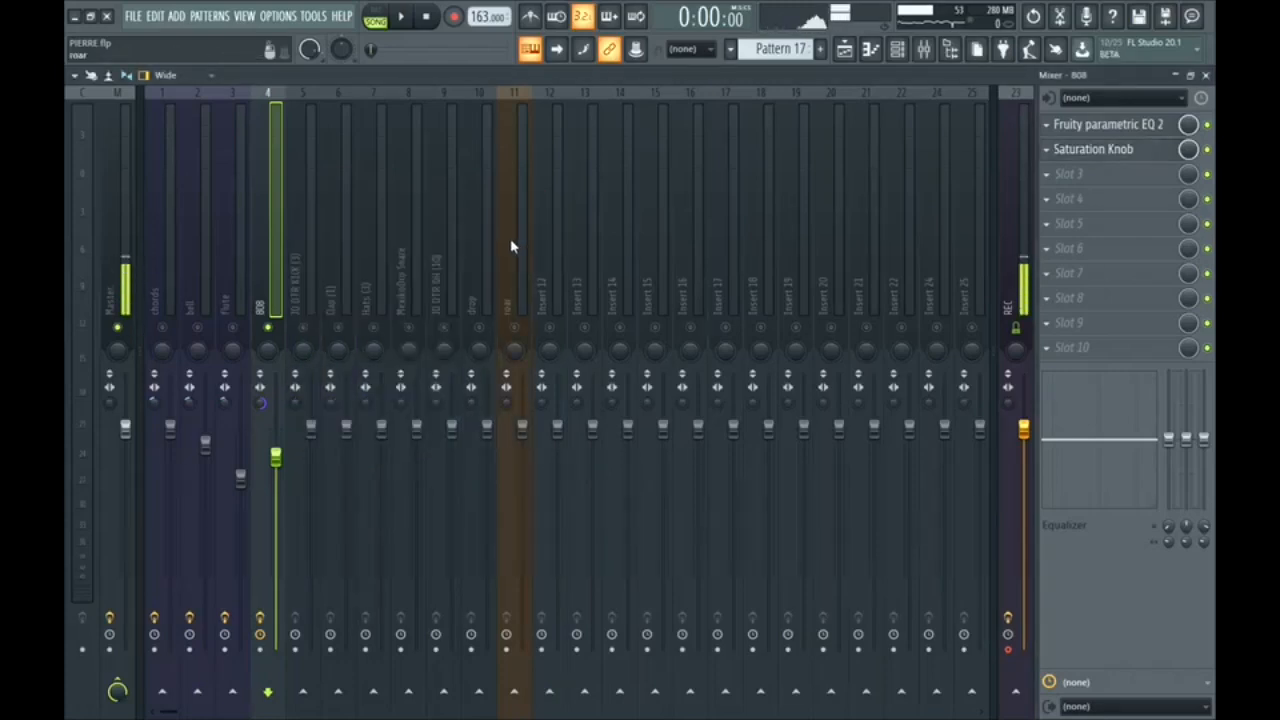
pyautogui.press('space')
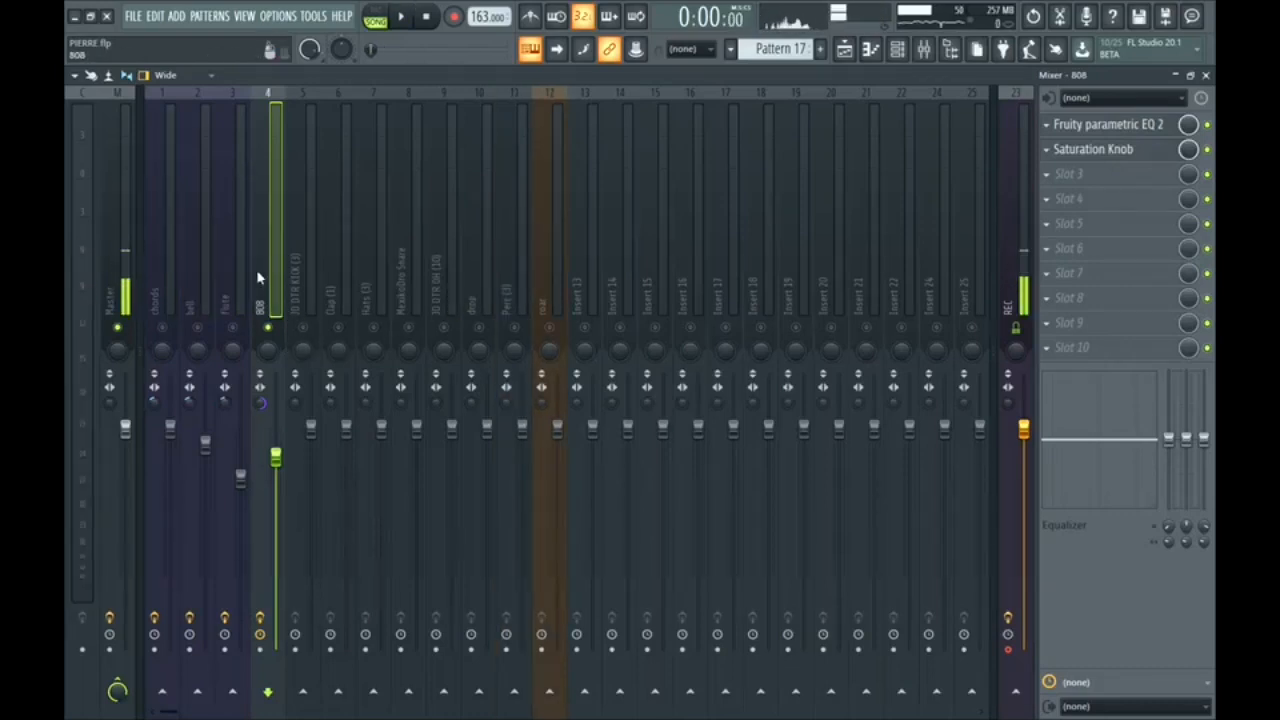
# - Add Fruity Parametric EQ 2 to the first effect slot of the kick track and enlarge its window
pyautogui.click(305, 326)
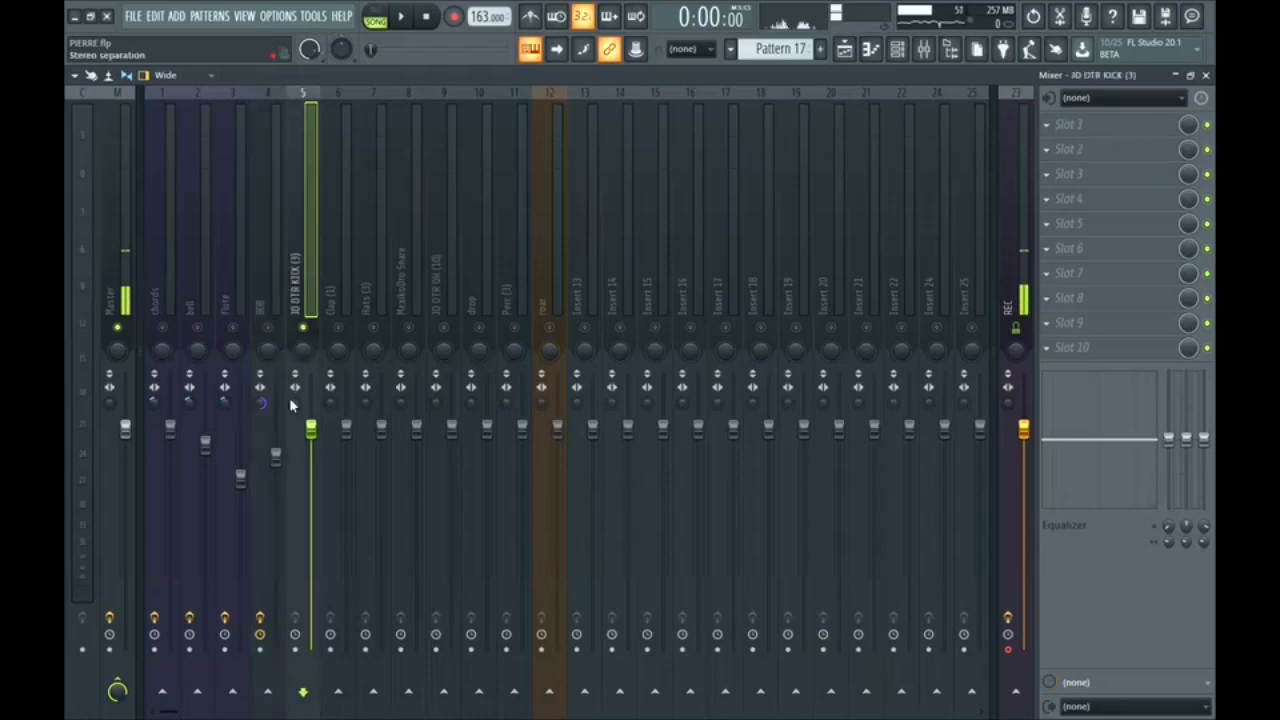
pyautogui.click(1055, 124)
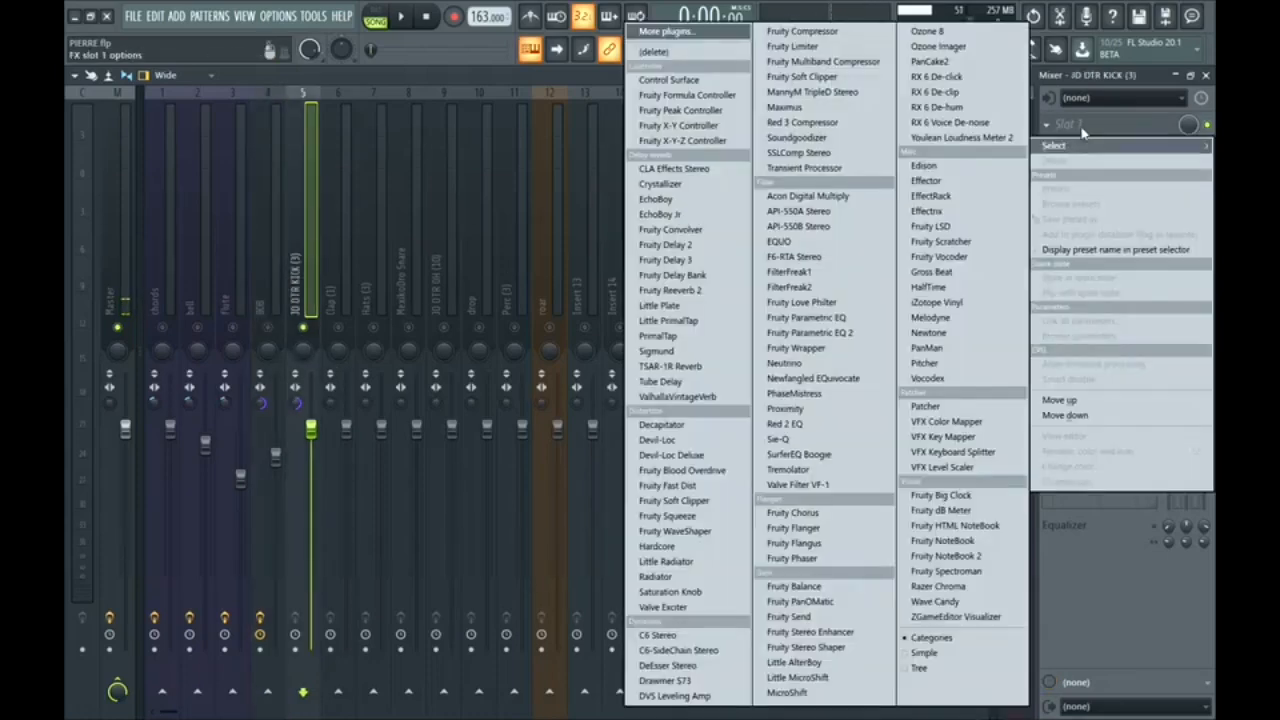
pyautogui.click(832, 345)
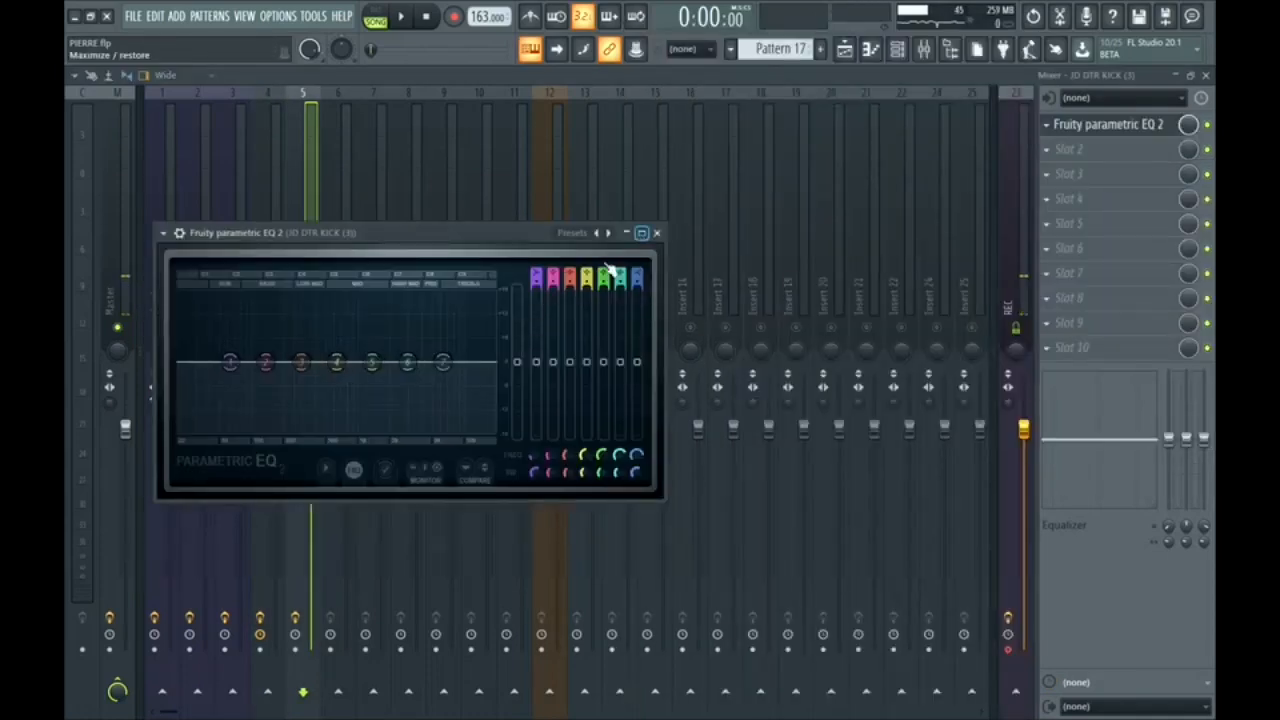
pyautogui.click(642, 233)
# - Change band 1's filter type in the kick EQ and pull it down to cut the lowest frequencies, checking it with a short playback
pyautogui.rightClick(245, 394)
pyautogui.moveTo(272, 450)
pyautogui.click(321, 454)
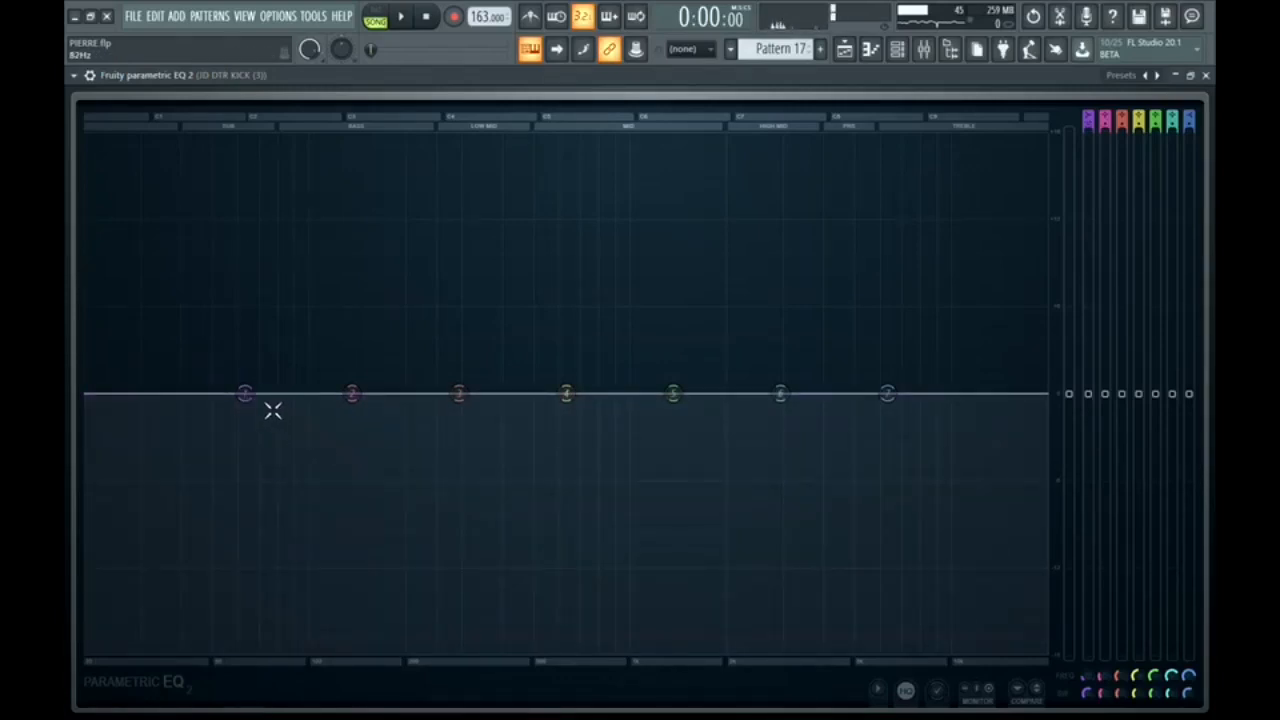
pyautogui.moveTo(245, 394); pyautogui.dragTo(184, 650)
pyautogui.press('space')
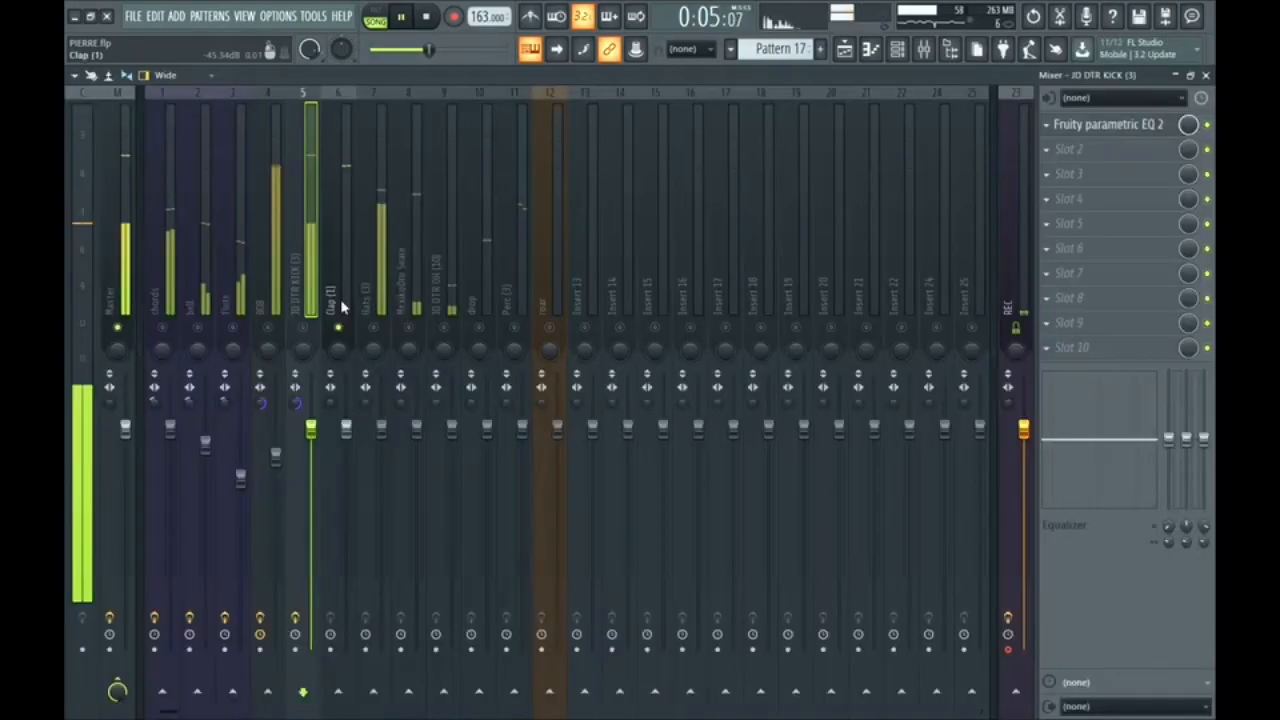
pyautogui.press('space')
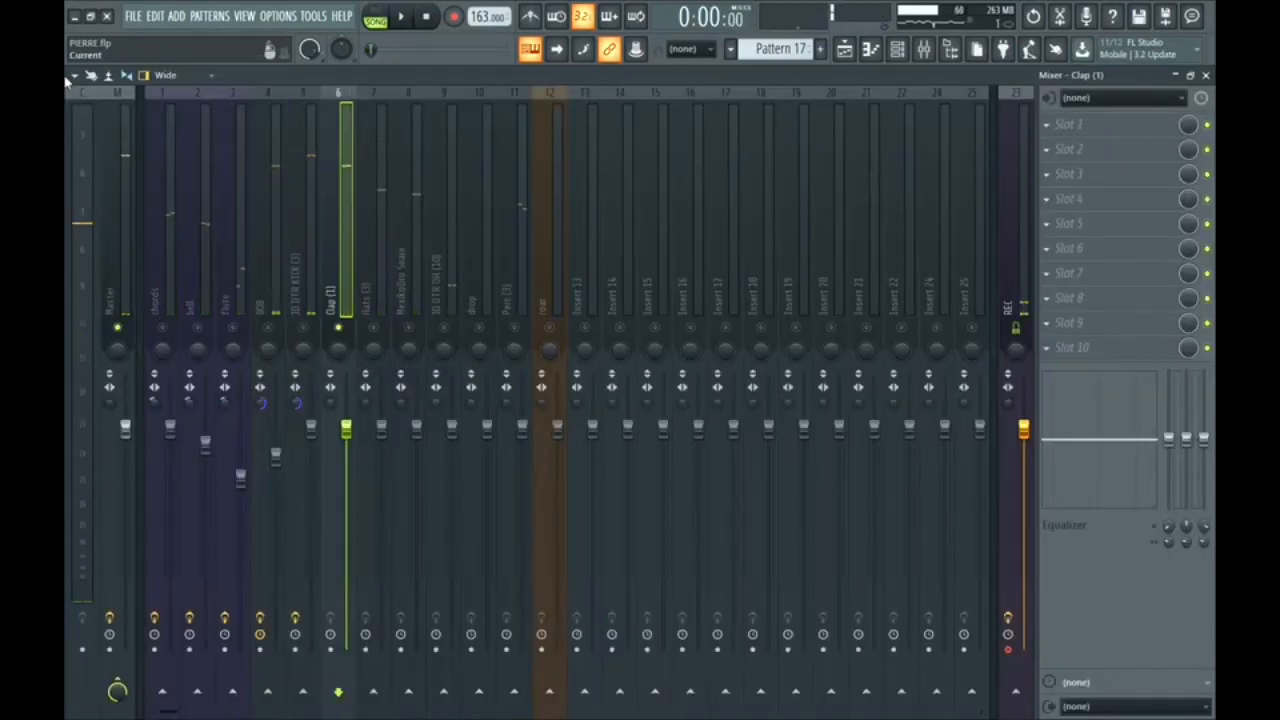
# - Load the saved "clap" mixer track state onto the Clap (1) track
pyautogui.click(74, 75)
pyautogui.moveTo(120, 250)
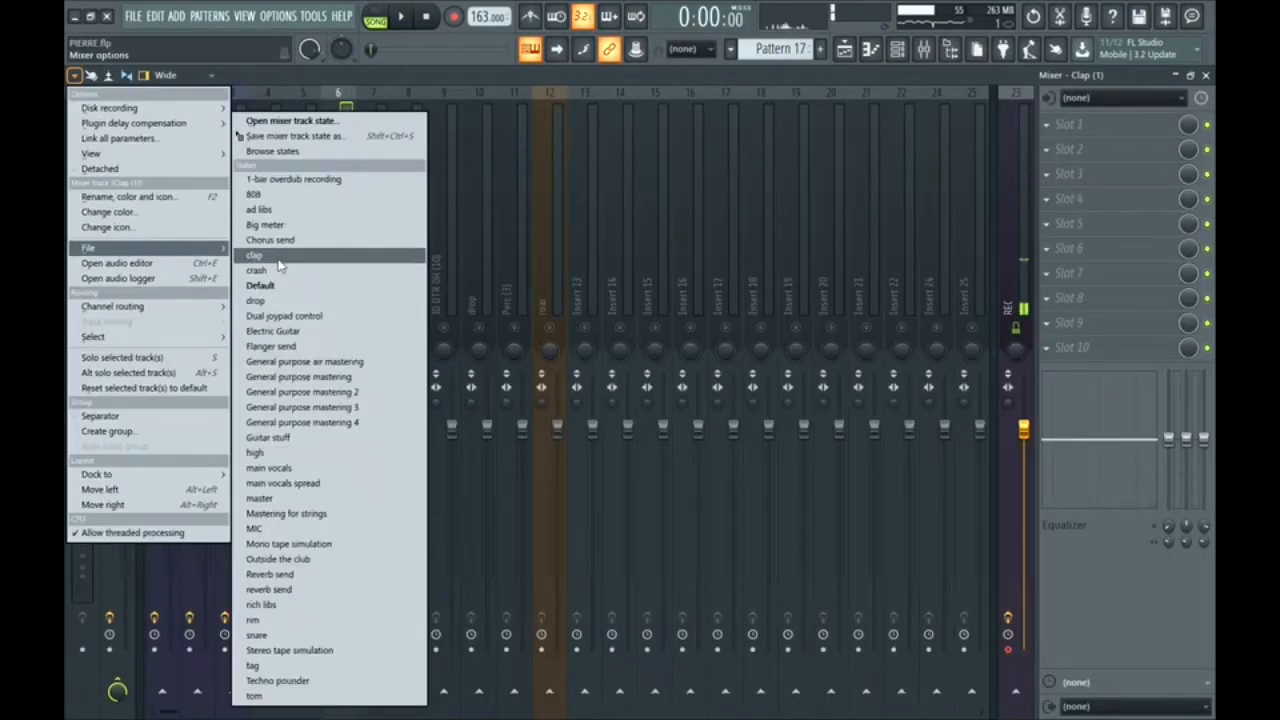
pyautogui.click(262, 256)
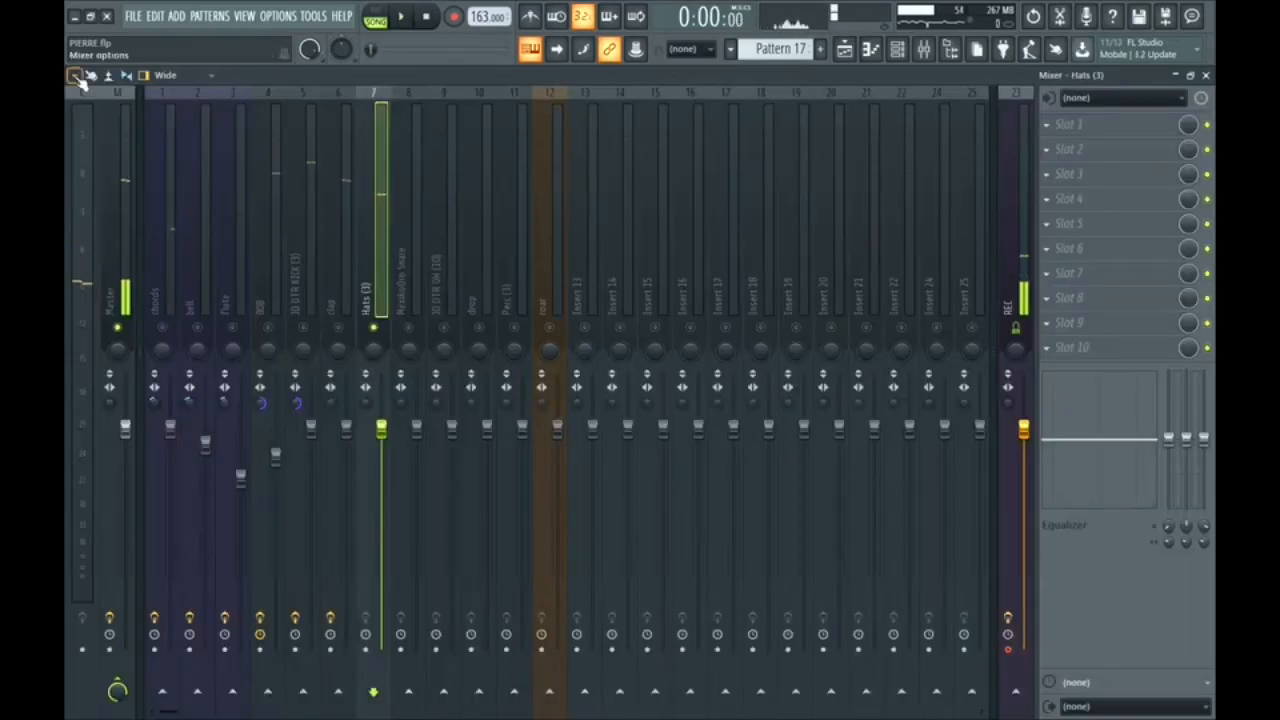
# - Load the saved "high" mixer track state onto the Hats (3) track
pyautogui.click(76, 76)
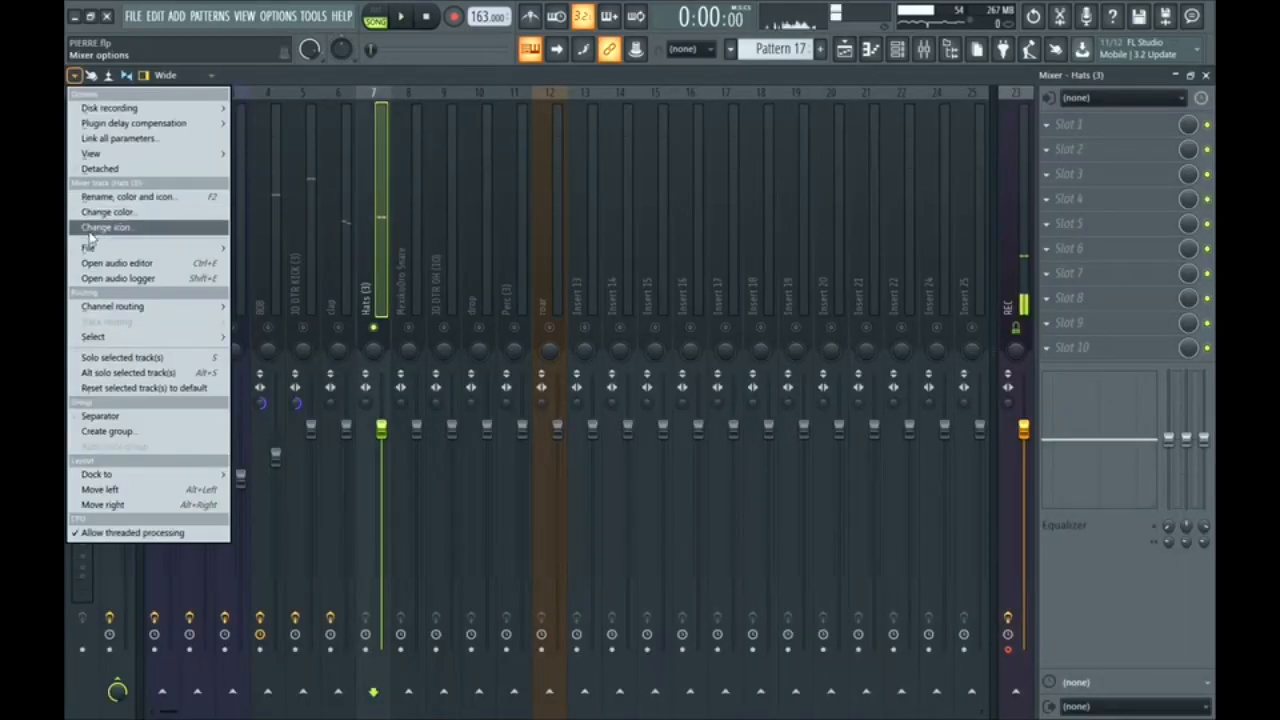
pyautogui.moveTo(90, 246)
pyautogui.click(258, 455)
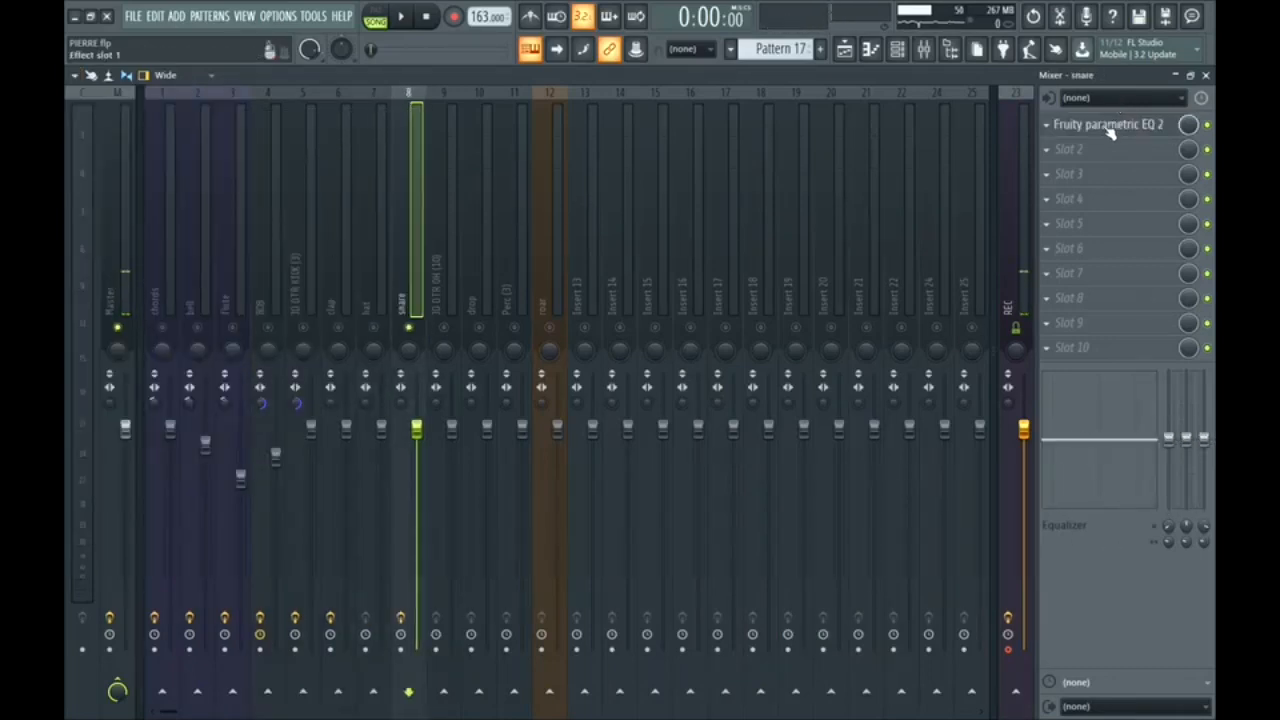
# - Move band 3 of the snare track's parametric EQ to 385 Hz with a 1.5 dB boost, checking it in playback, and close the EQ
pyautogui.click(1107, 138)
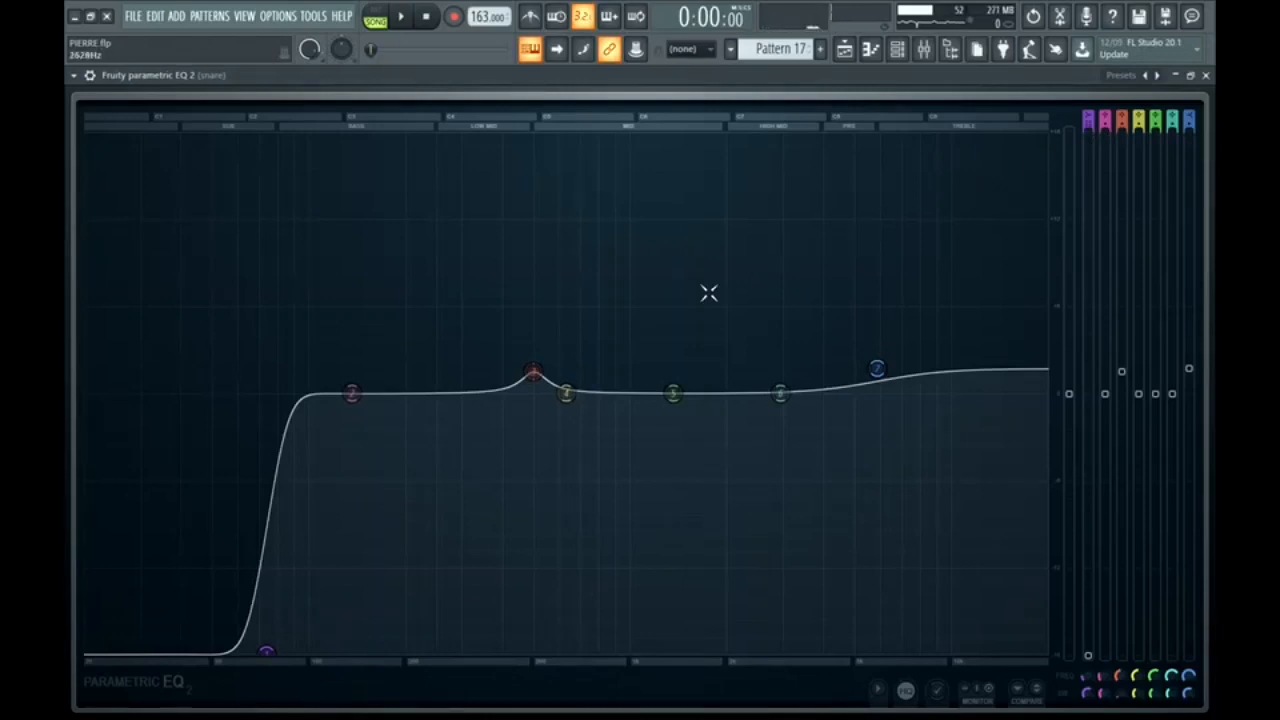
pyautogui.press('space')
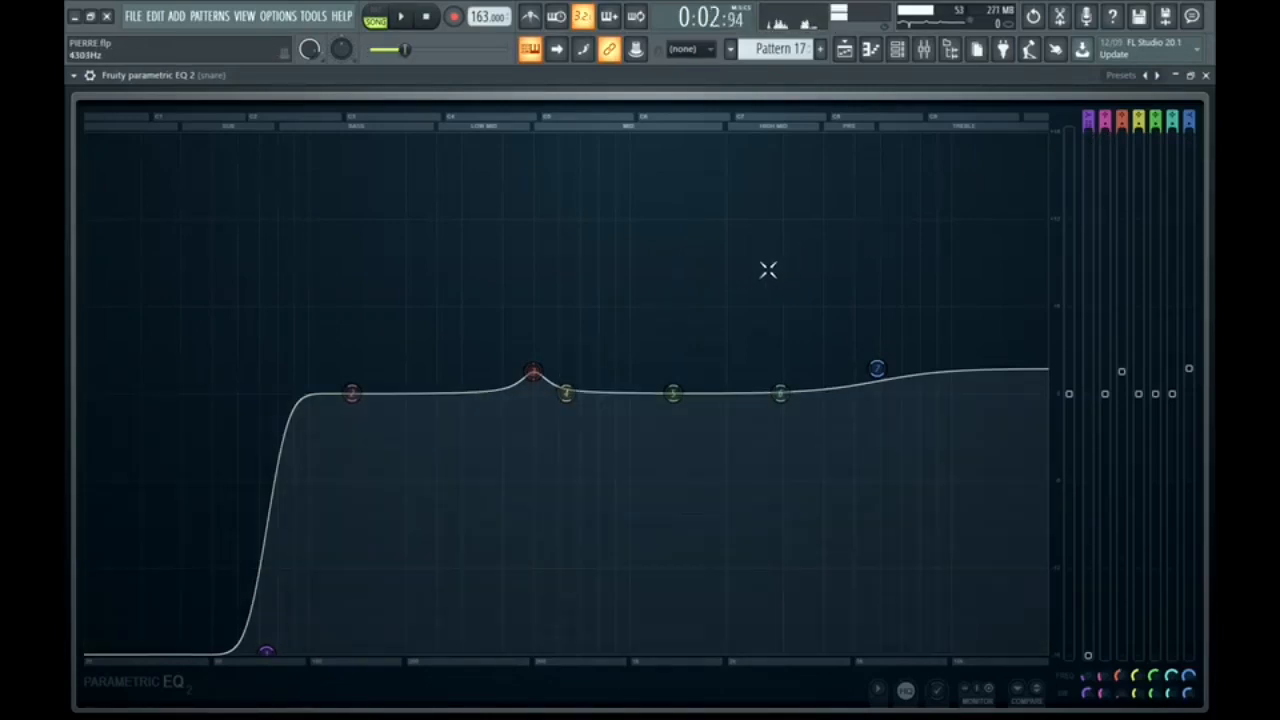
pyautogui.moveTo(511, 334)
pyautogui.mouseDown()
pyautogui.moveTo(467, 214)
pyautogui.moveTo(454, 220)
pyautogui.moveTo(482, 188)
pyautogui.moveTo(480, 206)
pyautogui.moveTo(497, 198)
pyautogui.mouseUp()
pyautogui.moveTo(1122, 199); pyautogui.dragTo(1122, 355)
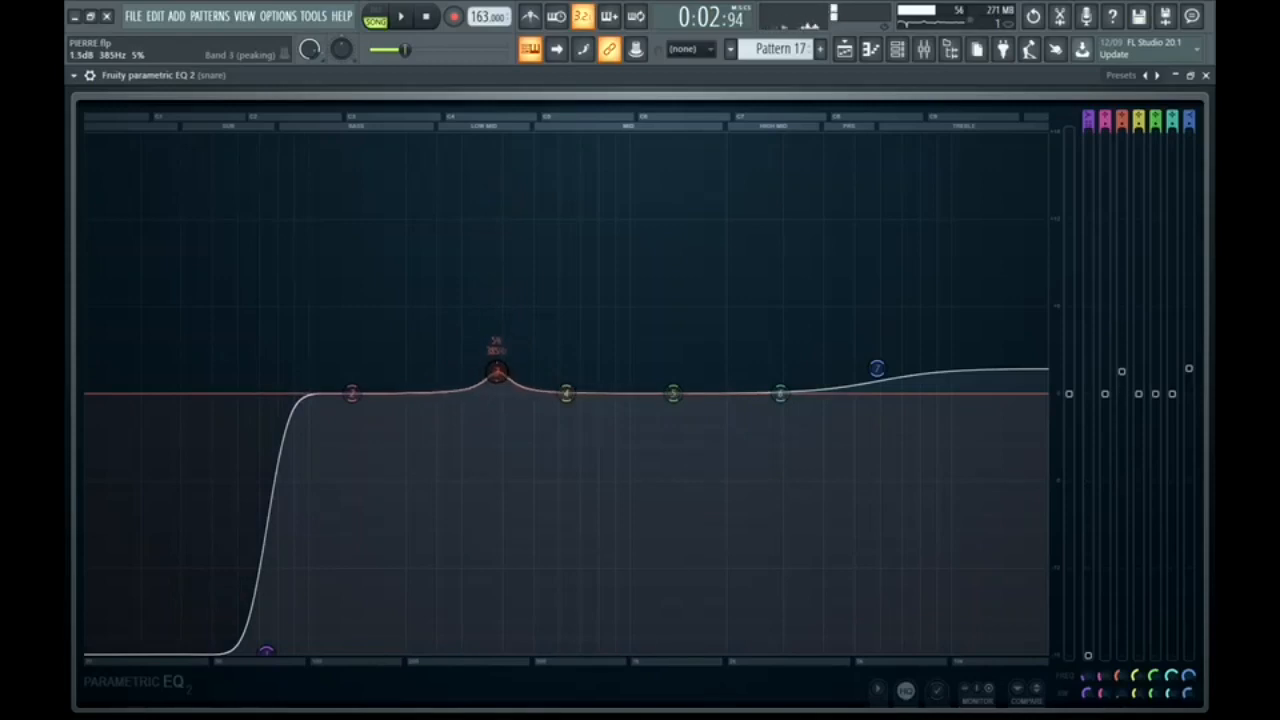
pyautogui.moveTo(1124, 373); pyautogui.dragTo(1124, 371)
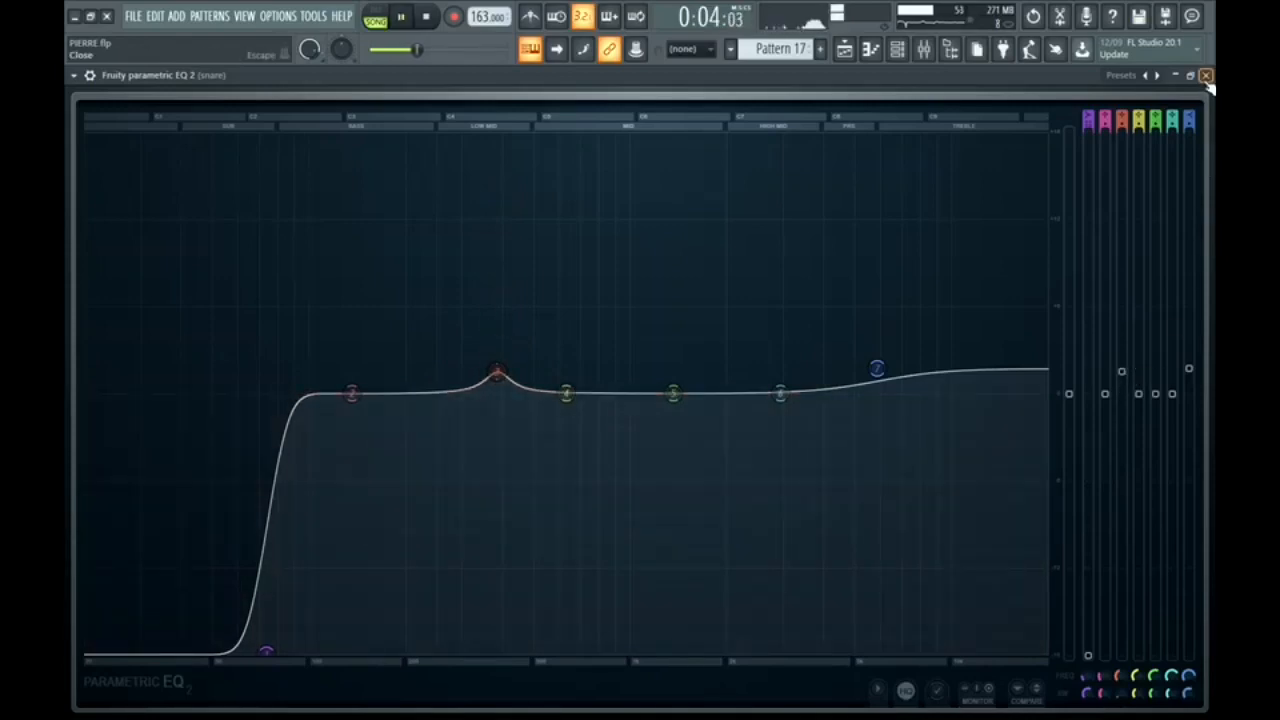
pyautogui.click(1206, 76)
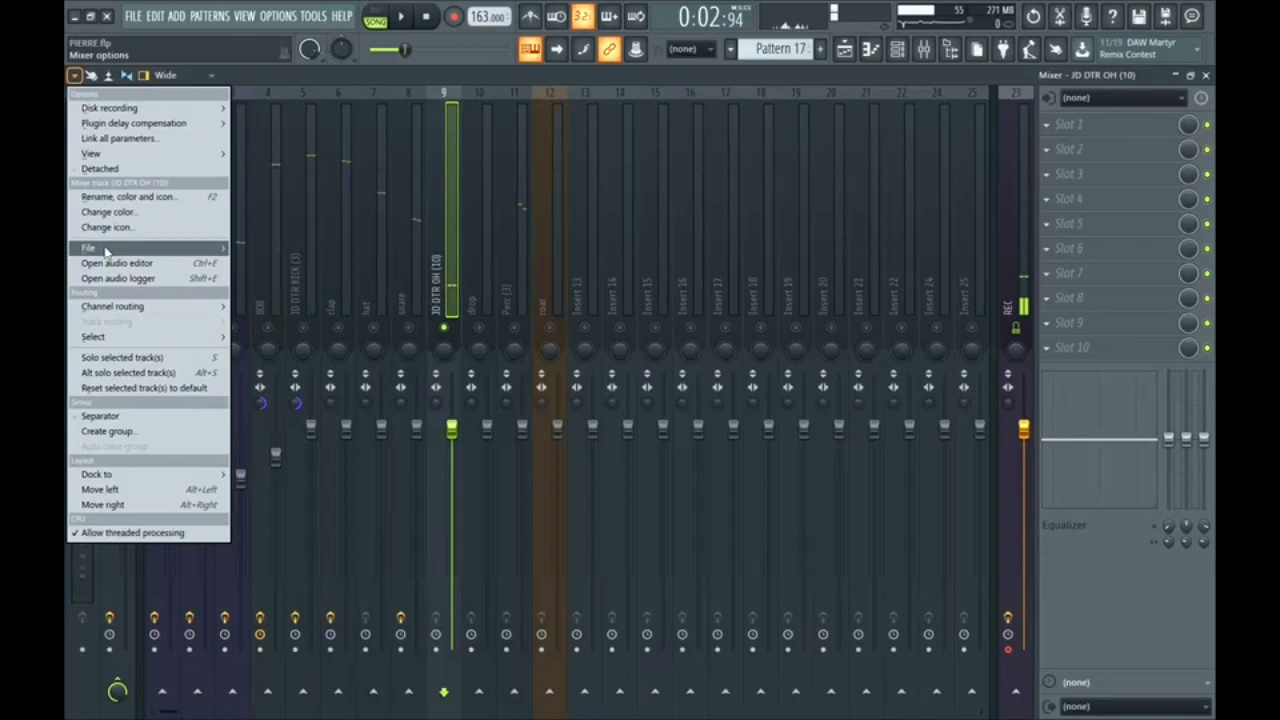
# - Load the saved "high" state onto the JD DTR OH (10) mixer track and rename the track "open"
pyautogui.moveTo(106, 252)
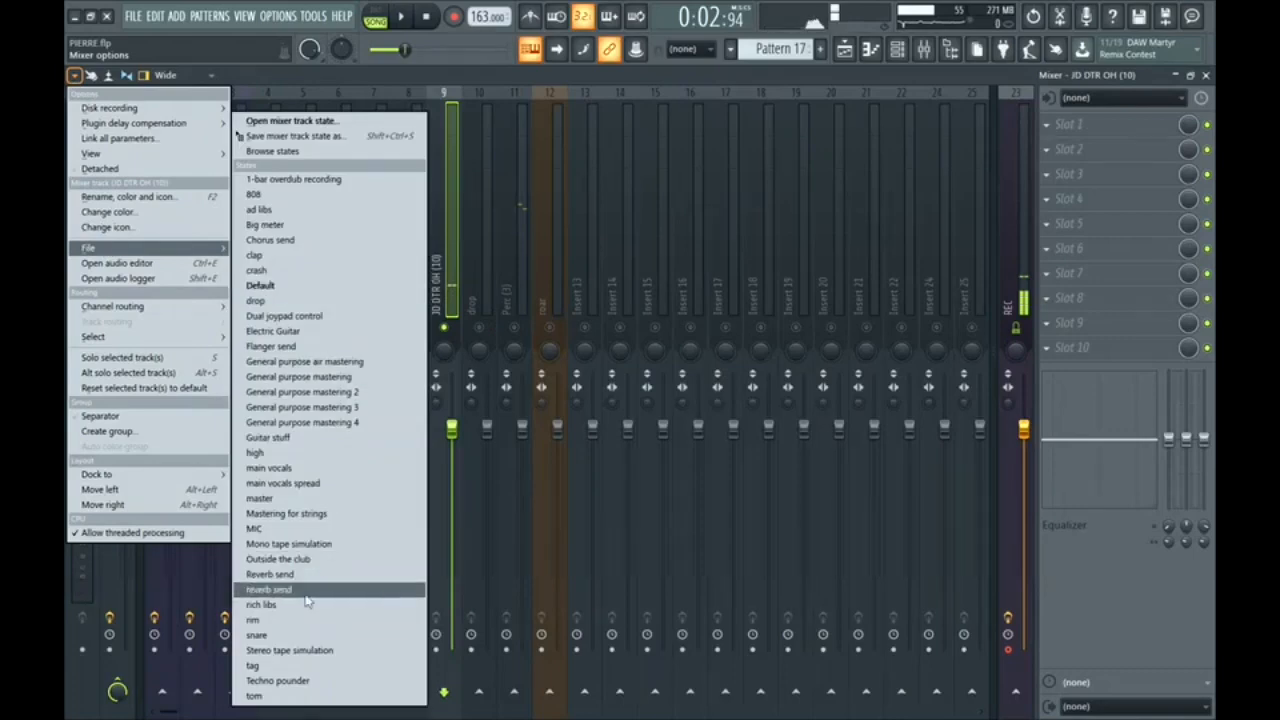
pyautogui.click(259, 455)
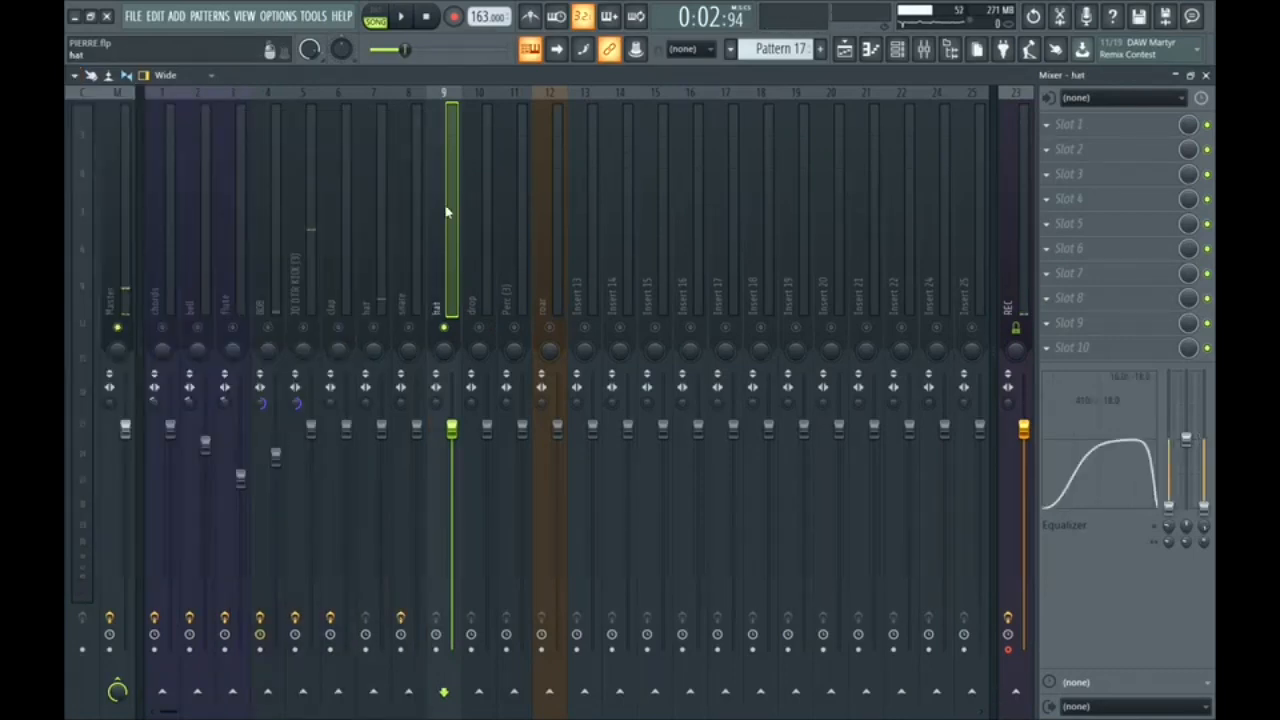
pyautogui.rightClick(462, 96)
pyautogui.click(510, 103)
pyautogui.write('op')
pyautogui.press('Escape')
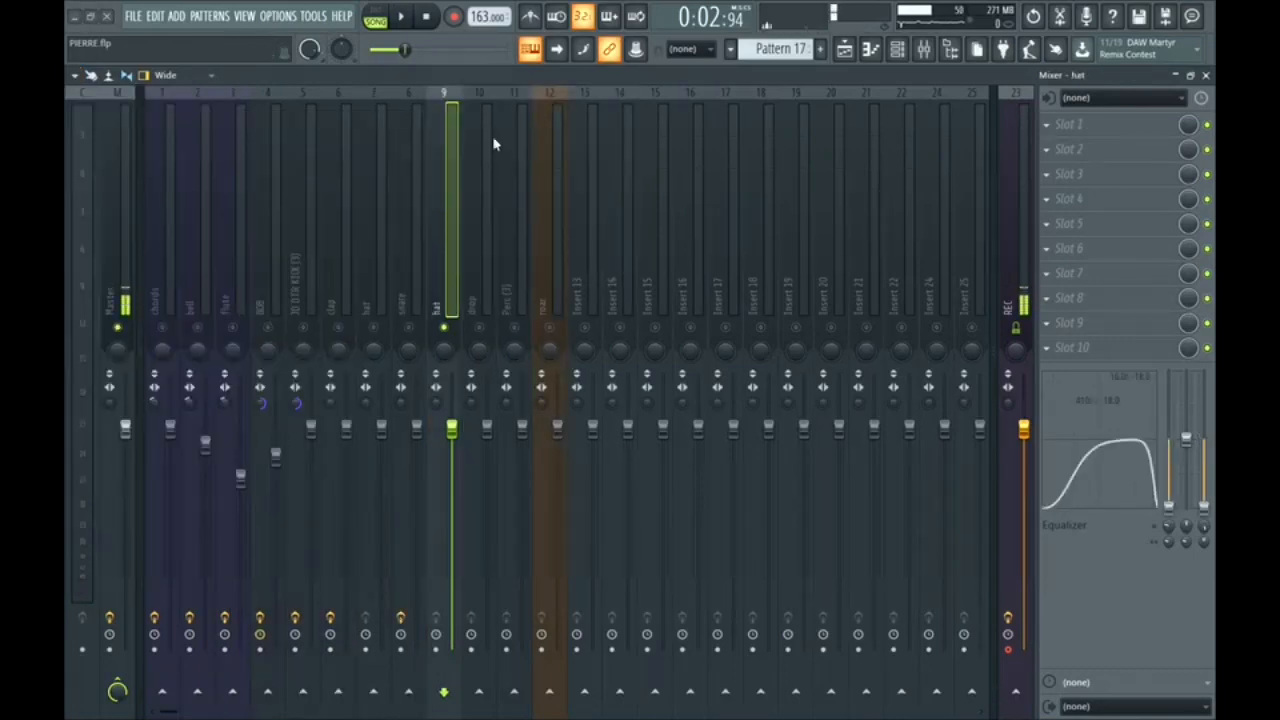
# - Load the saved "drop" mixer track state onto the drop track to cut its lows and highs
pyautogui.click(487, 295)
pyautogui.click(74, 75)
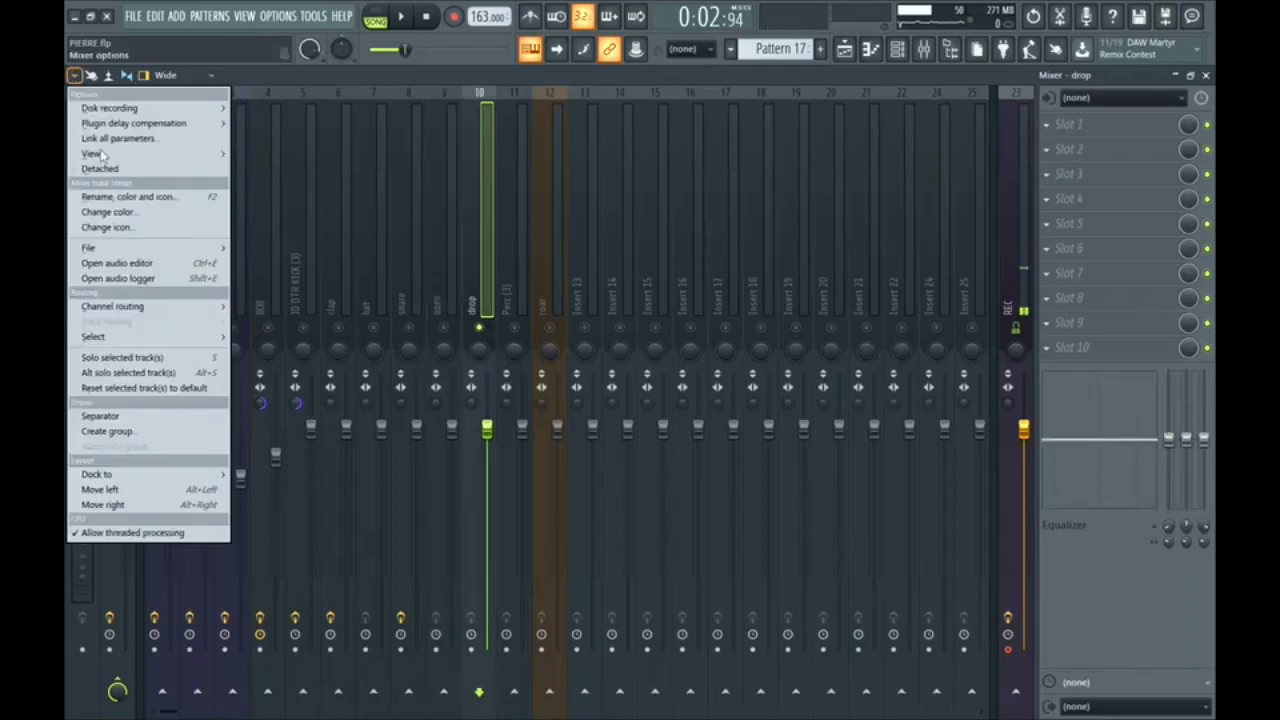
pyautogui.moveTo(110, 247)
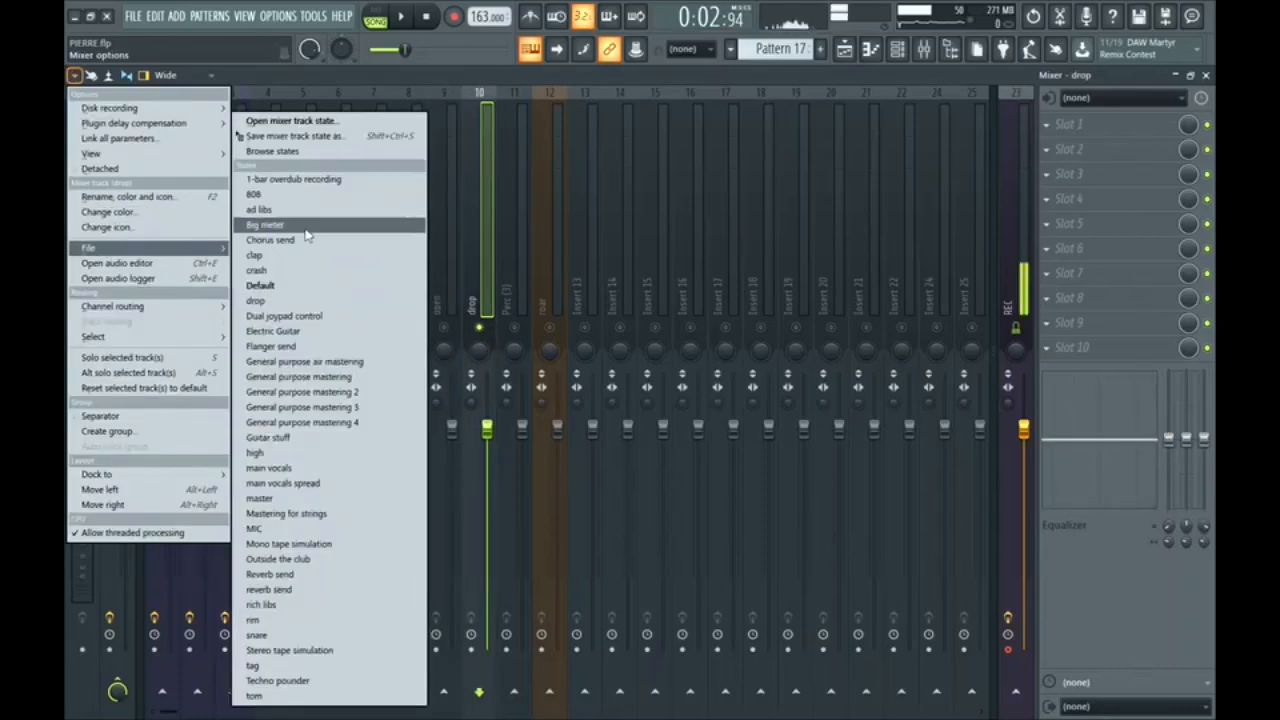
pyautogui.click(262, 286)
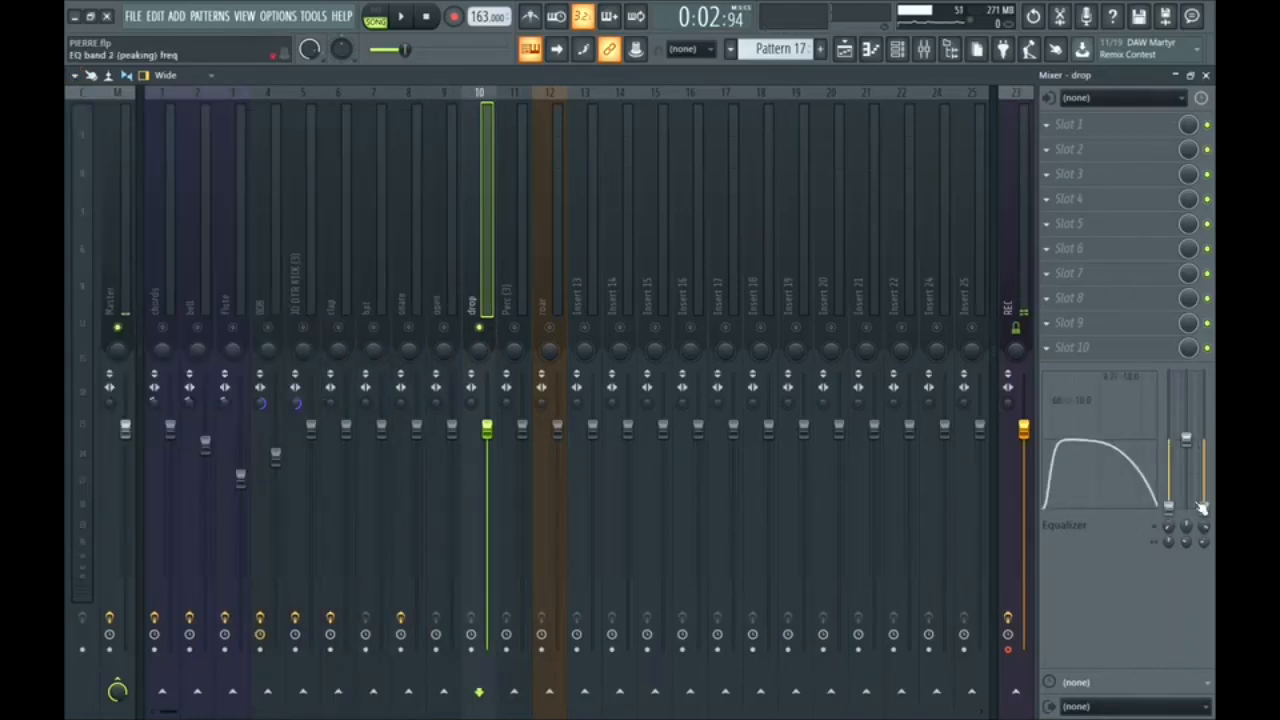
# - Cut the lows of the Perc (3) and roar tracks with the track equalizer, and raise the roar's highs by 0.7 dB
pyautogui.click(519, 309)
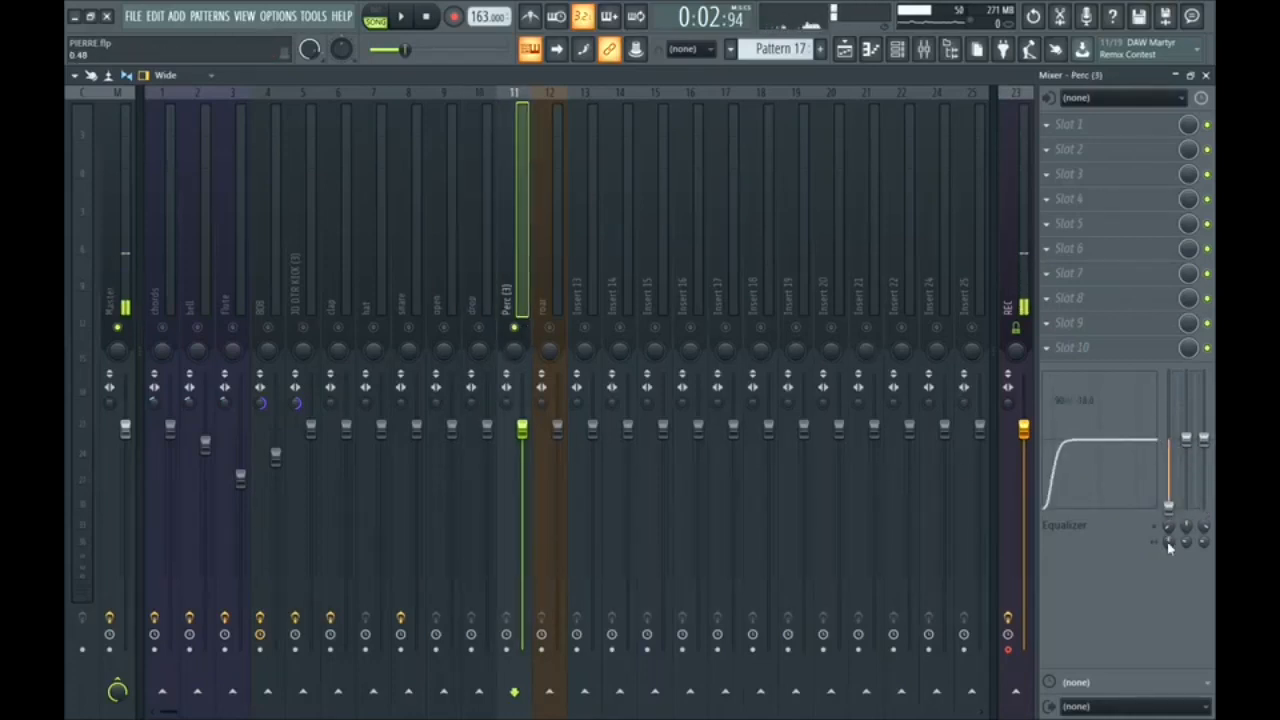
pyautogui.click(555, 322)
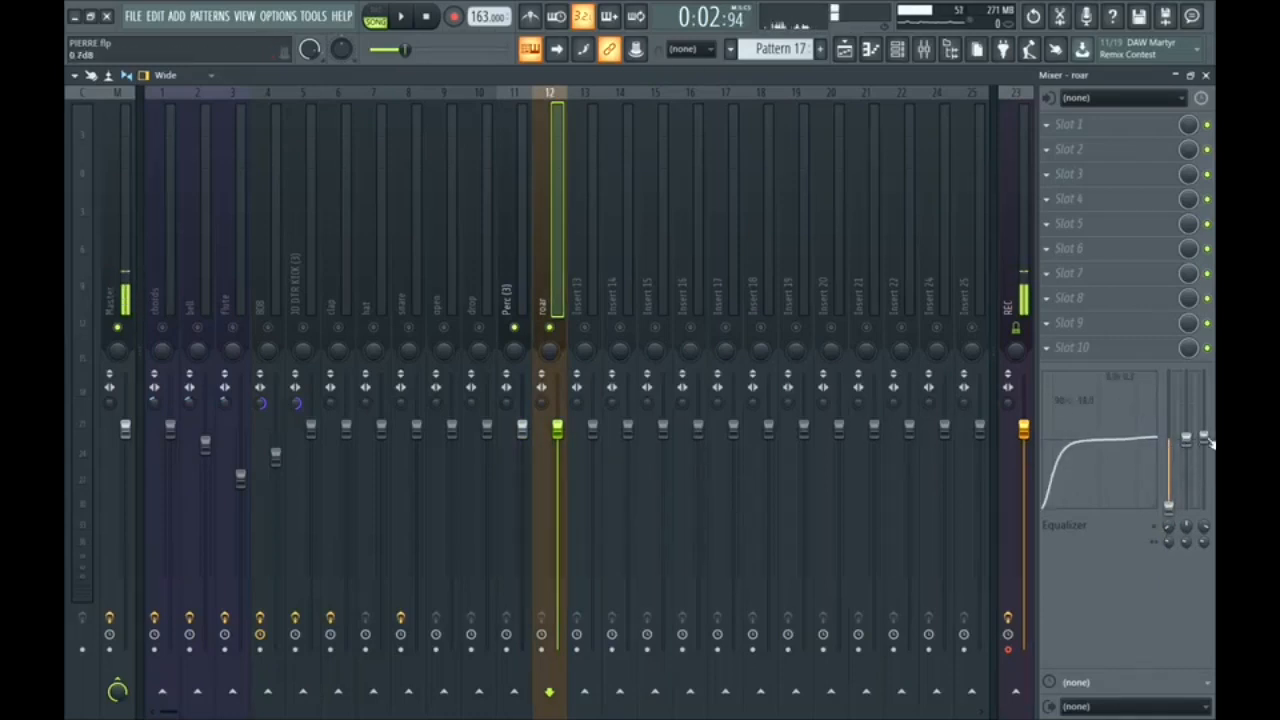
# - Play the mix while reviewing the chords, bell, flute and 808 mixer tracks, and stop playback
pyautogui.click(165, 285)
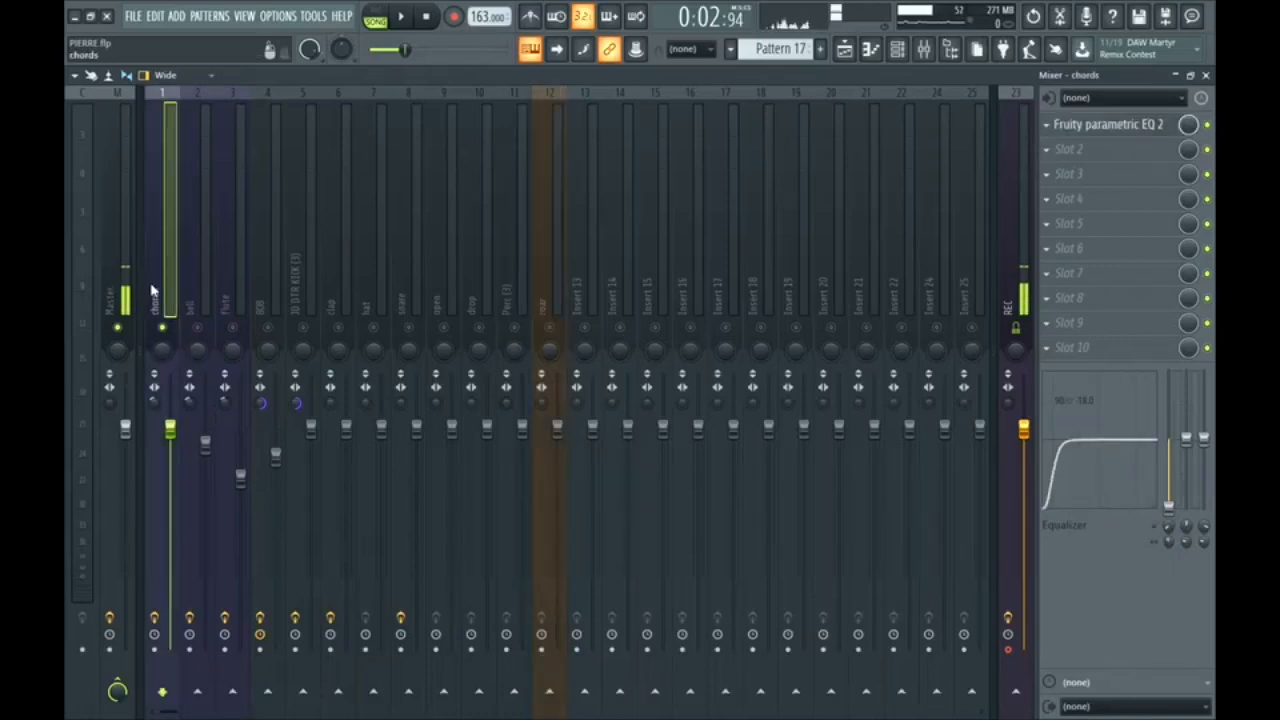
pyautogui.press('space')
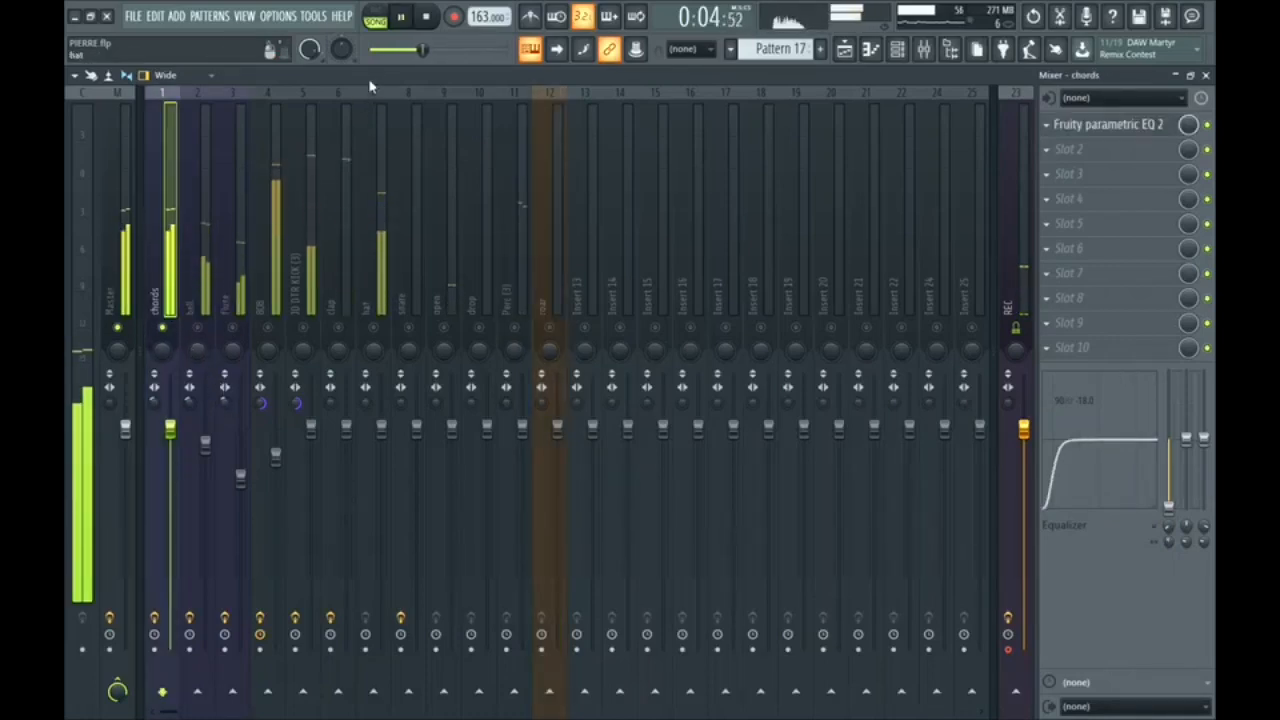
pyautogui.click(206, 325)
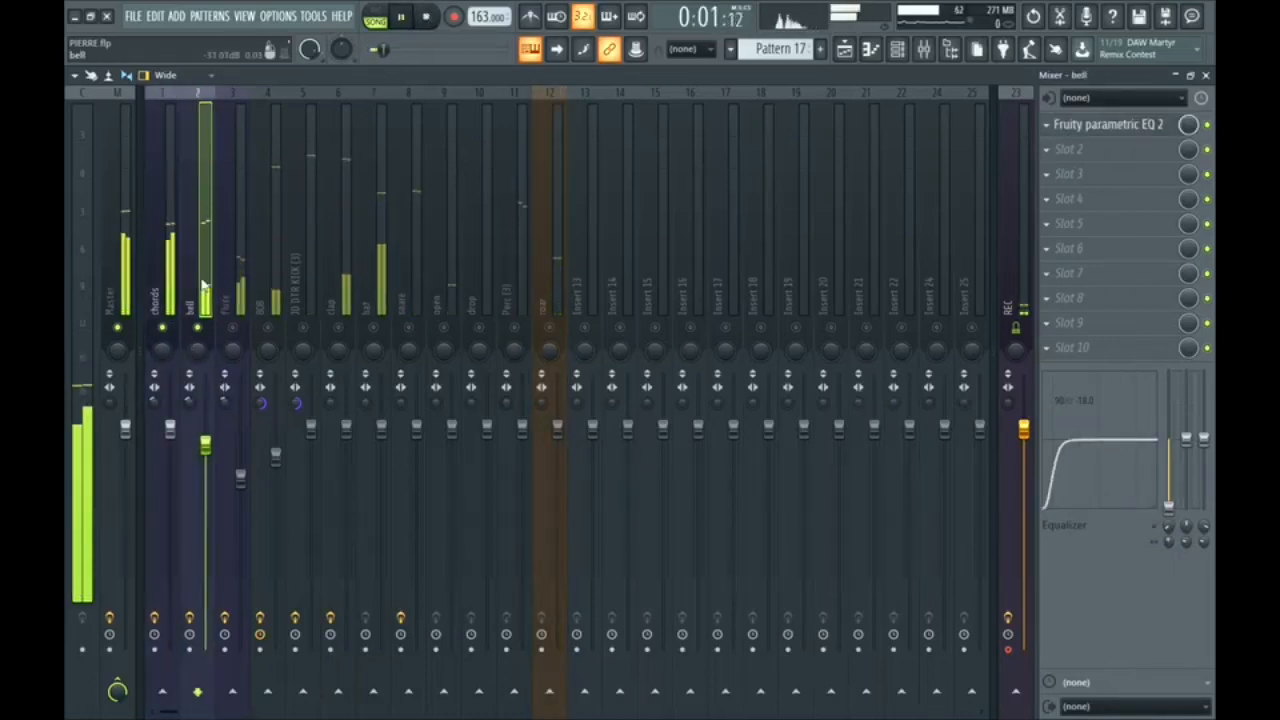
pyautogui.click(247, 303)
pyautogui.click(271, 325)
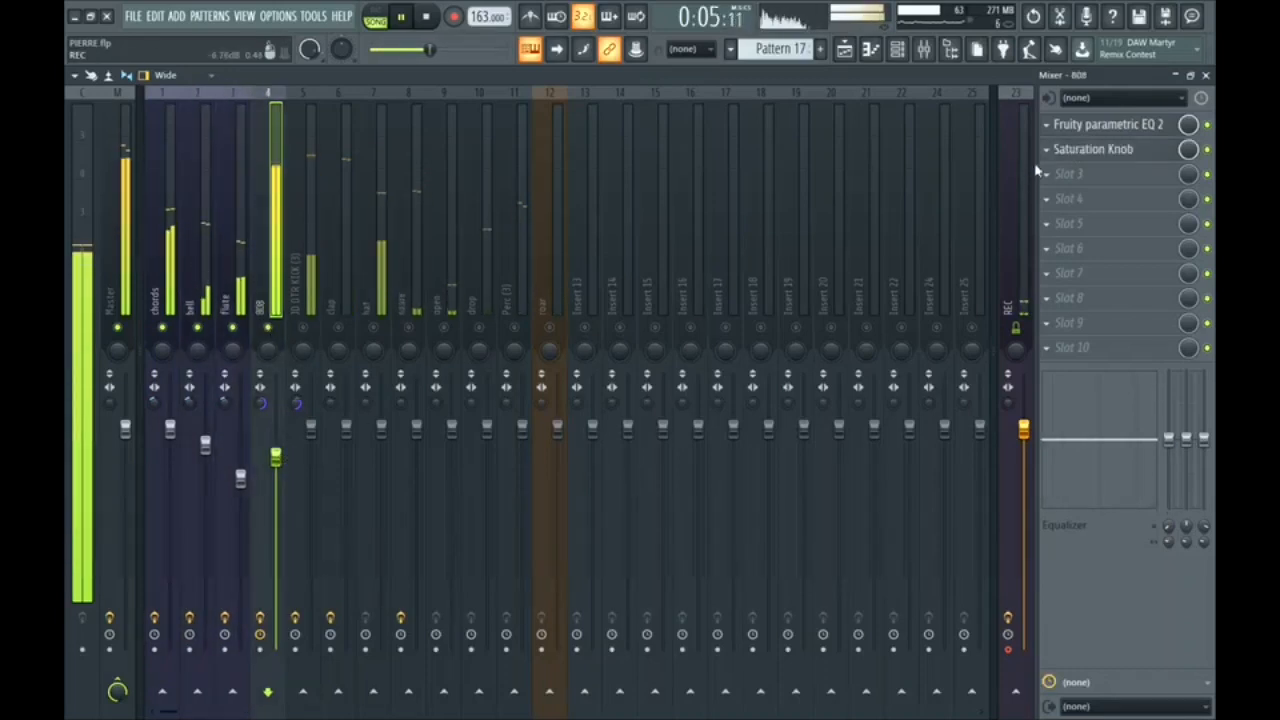
pyautogui.press('space')
# - Set a volume envelope with minimal attack on the (SXJ) 808 (1) channel, play the beat to check it, and close the channel settings and rack
pyautogui.click(897, 49)
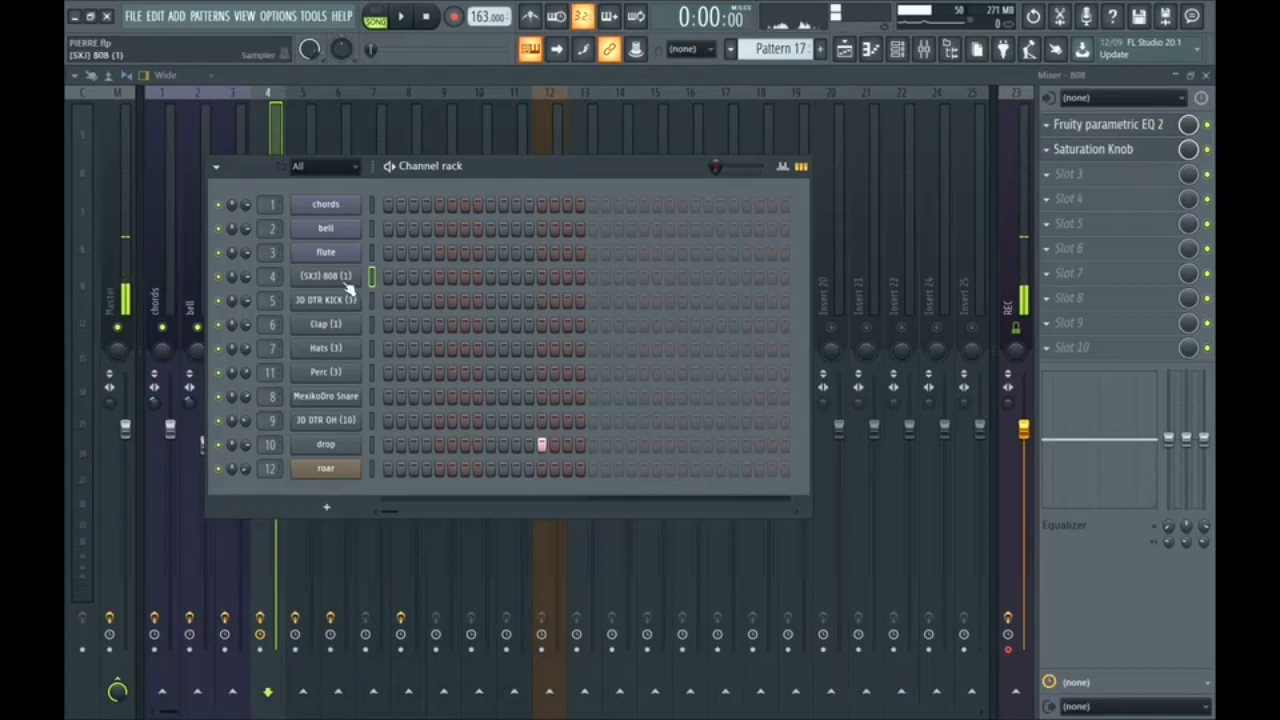
pyautogui.click(345, 281)
pyautogui.click(249, 215)
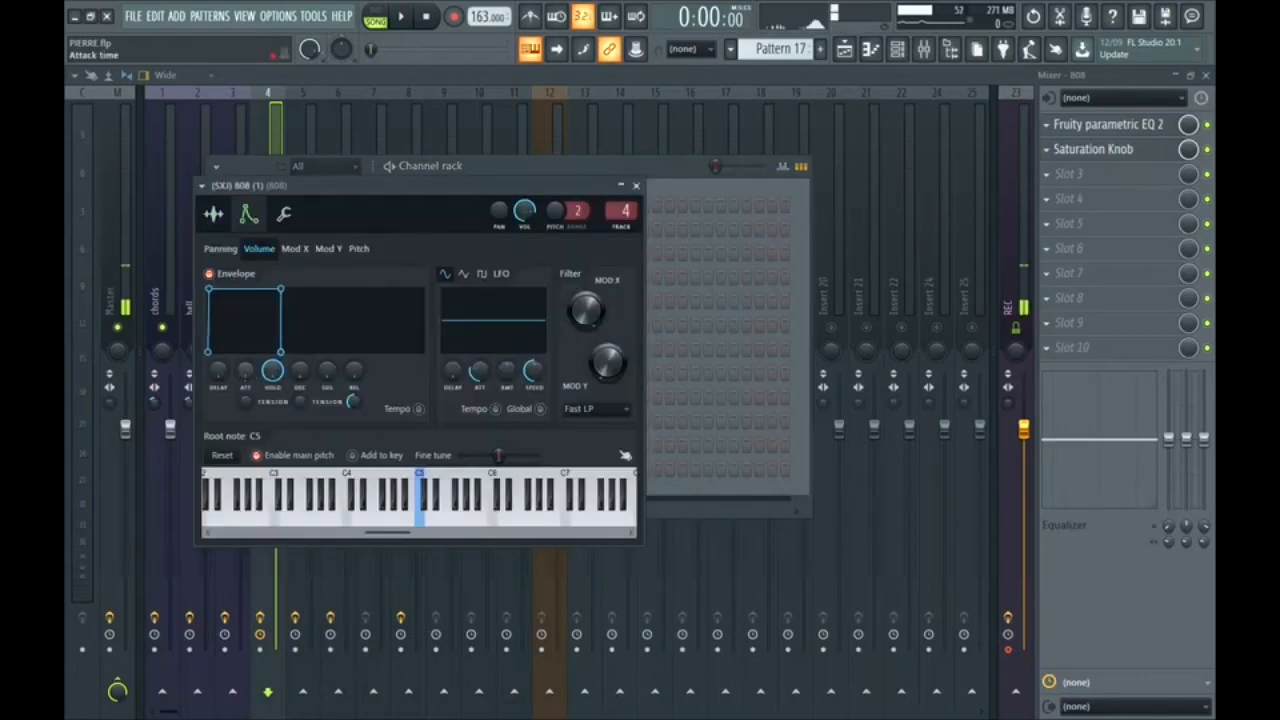
pyautogui.press('space')
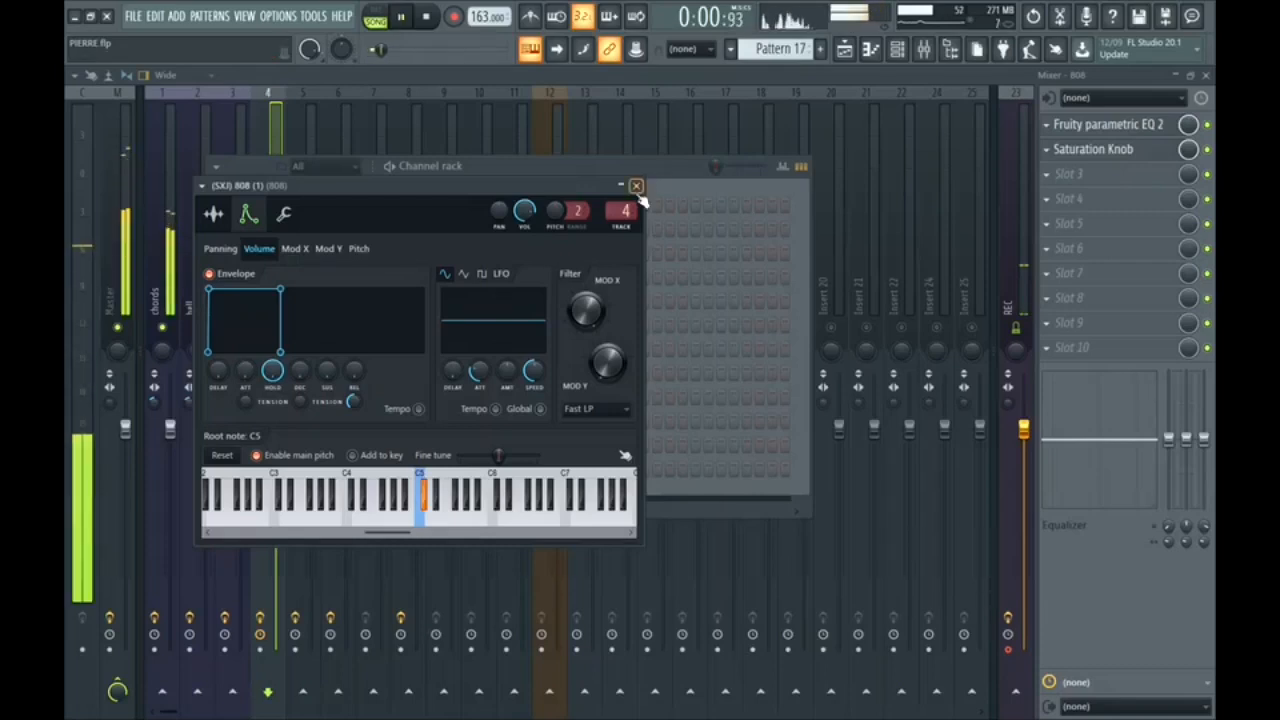
pyautogui.click(636, 185)
pyautogui.click(897, 49)
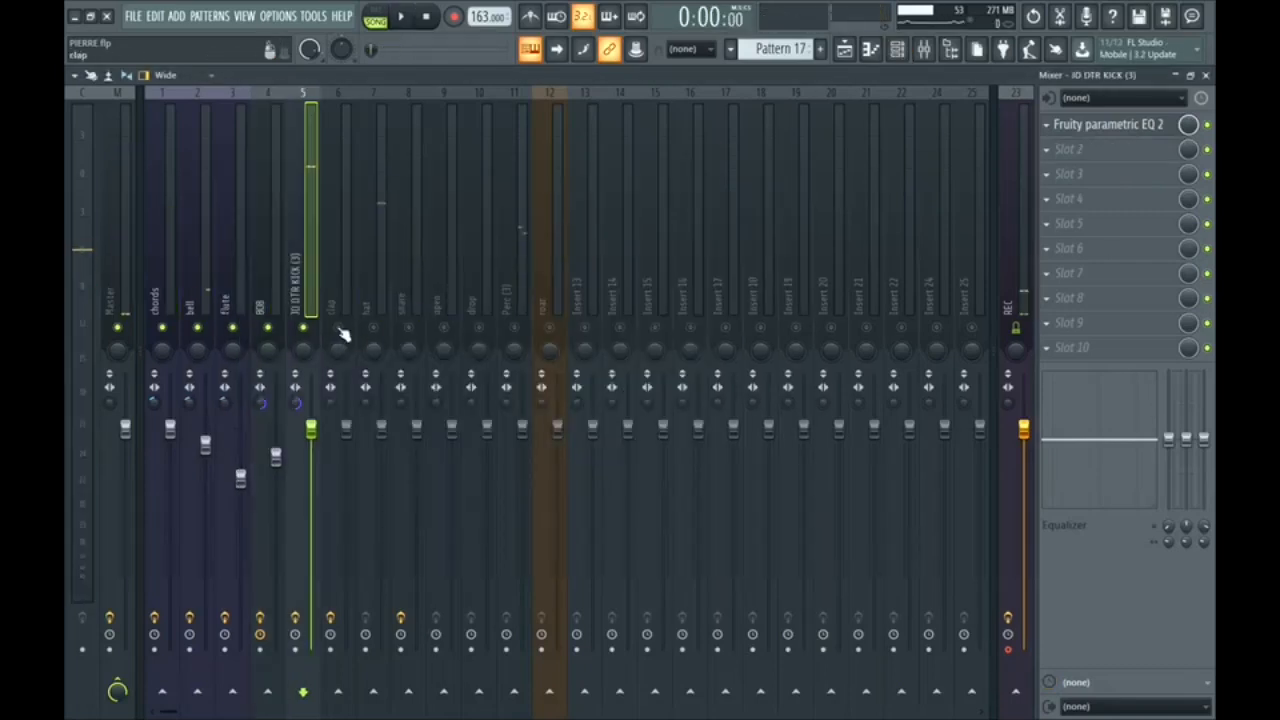
# - Play the mix, unmute the clap track and raise its level slightly, and lower the kick track to -0.3 dB
pyautogui.press('space')
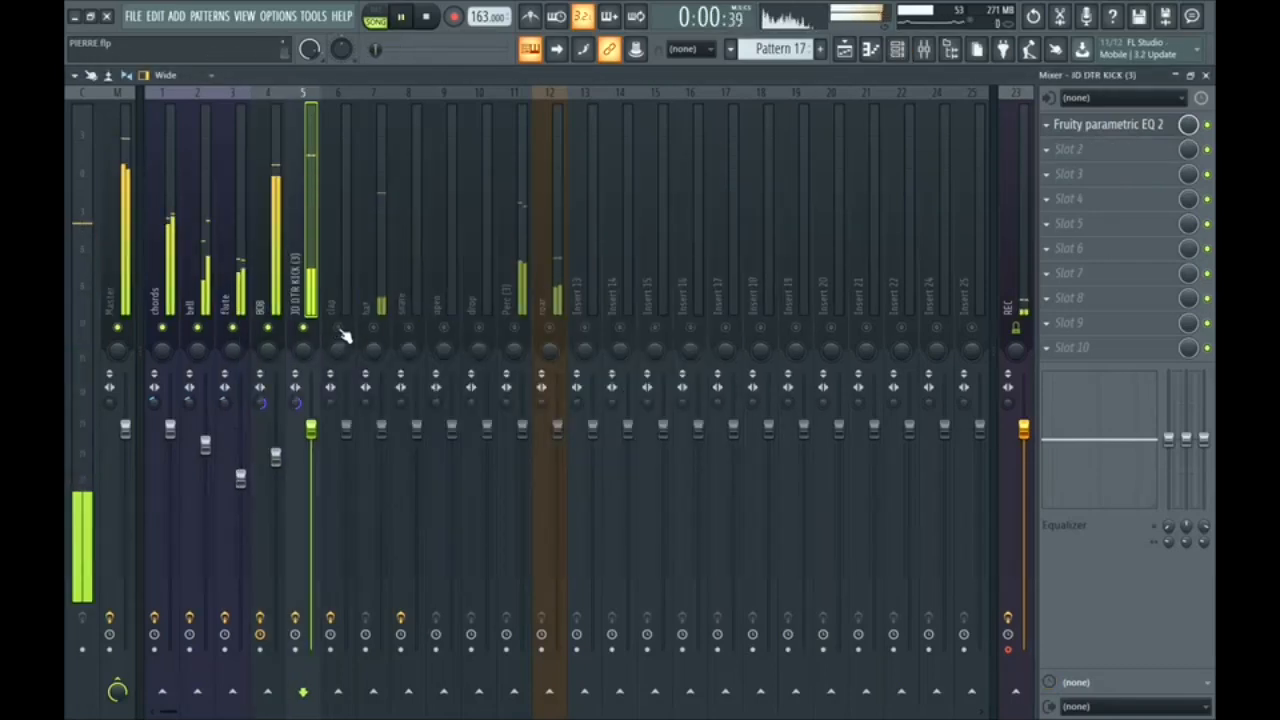
pyautogui.click(340, 328)
pyautogui.click(347, 280)
pyautogui.moveTo(347, 430); pyautogui.dragTo(347, 425)
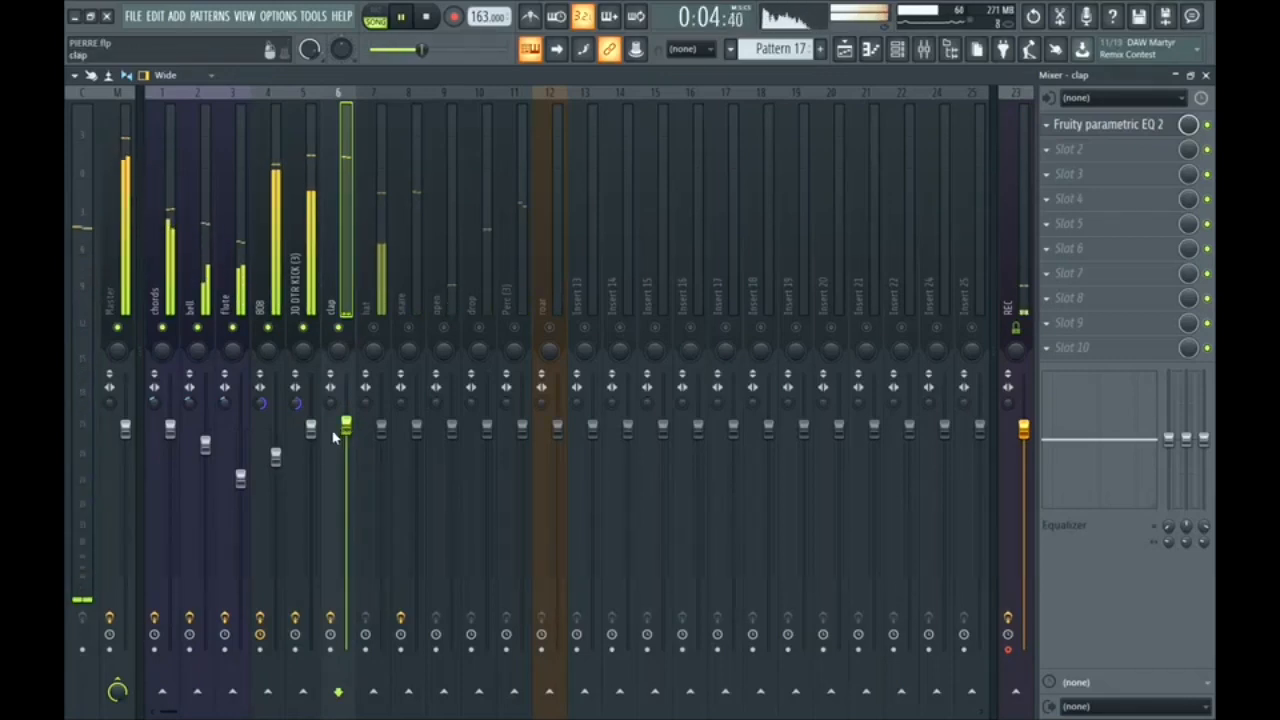
pyautogui.click(308, 452)
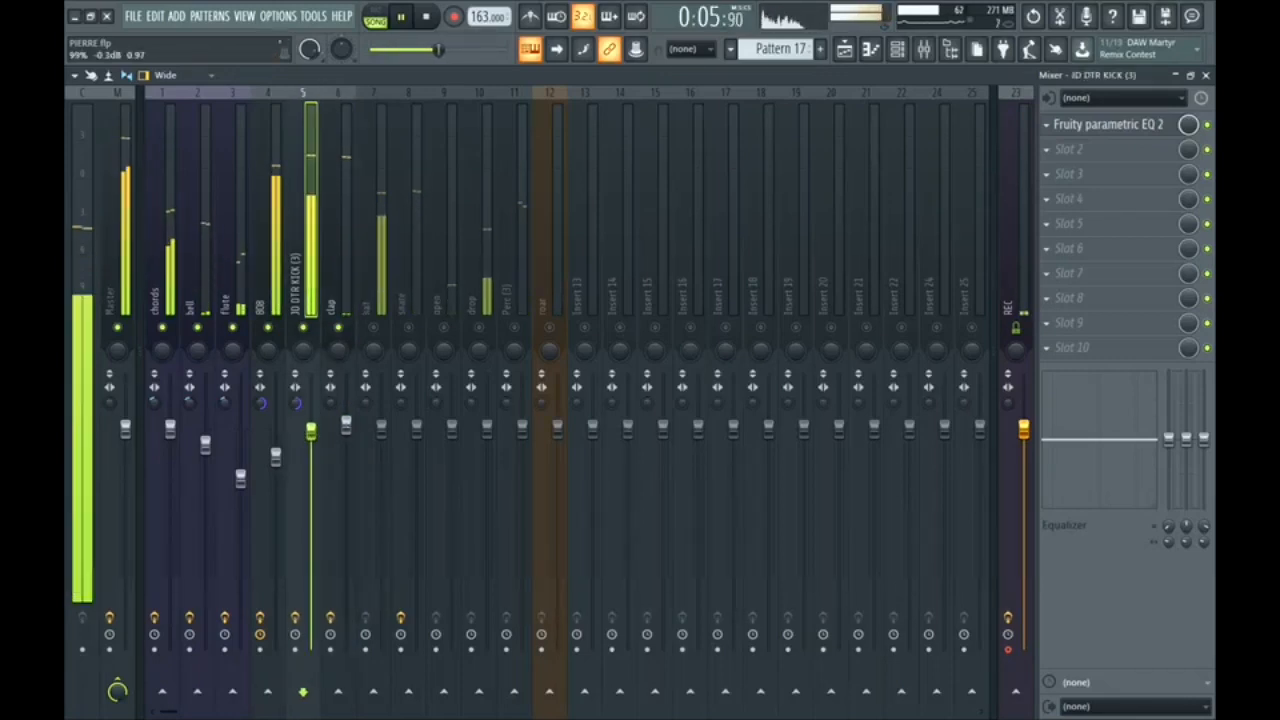
# - Unmute the hat and snare tracks and lower their levels, setting the hat quieter than the snare
pyautogui.click(374, 329)
pyautogui.moveTo(381, 428); pyautogui.dragTo(381, 485)
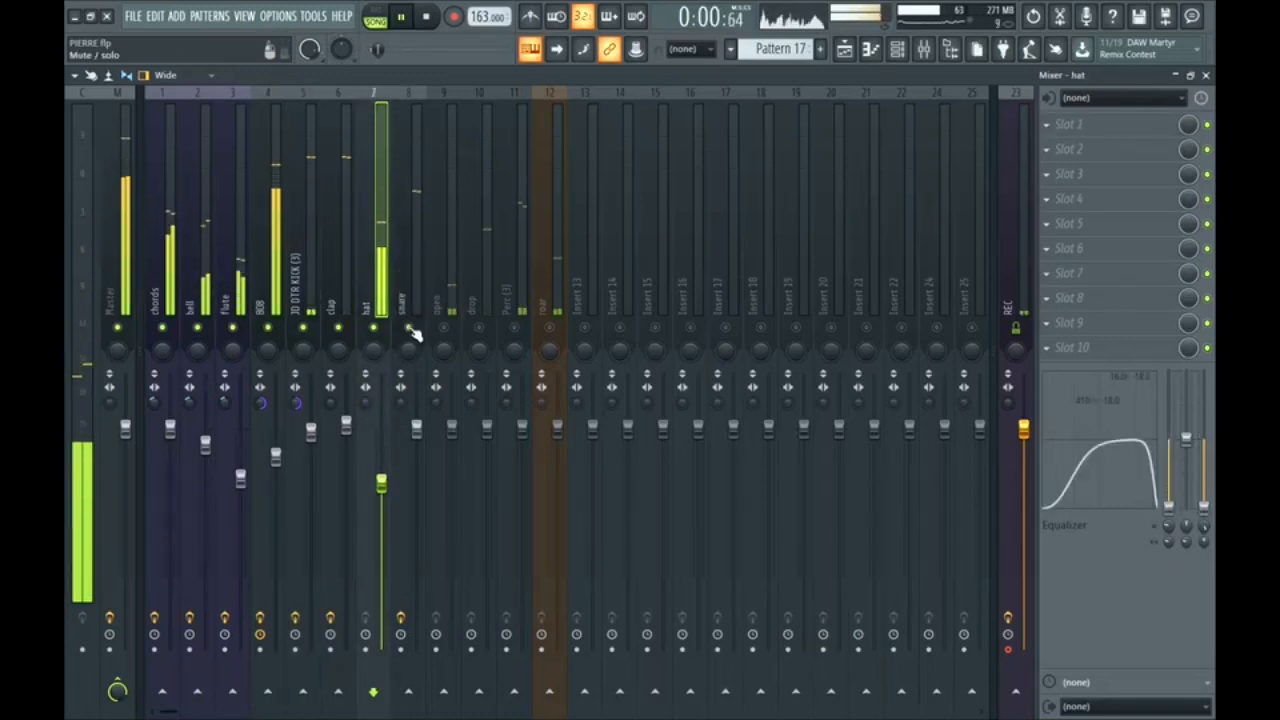
pyautogui.click(409, 328)
pyautogui.click(424, 367)
pyautogui.moveTo(380, 483); pyautogui.dragTo(416, 447)
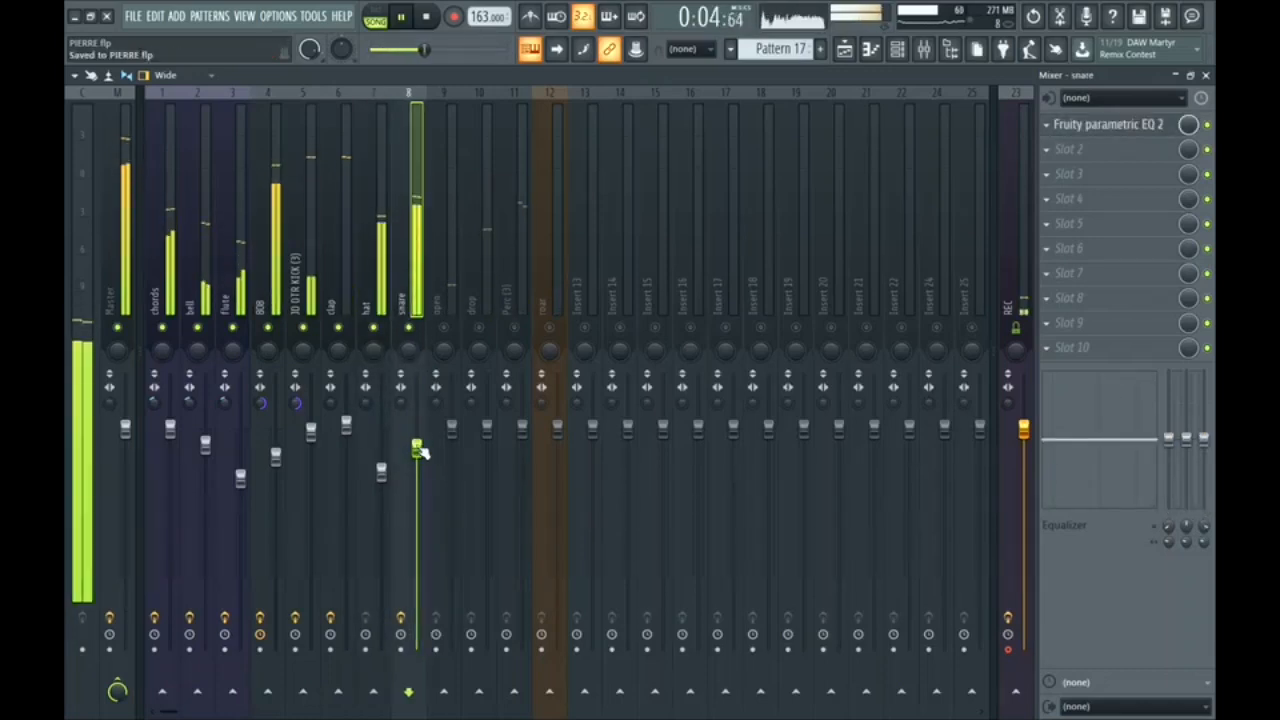
# - Select the 808 and kick tracks together and lower both levels slightly
pyautogui.keyDown('ctrl'); pyautogui.click(280, 285); pyautogui.keyUp('ctrl')
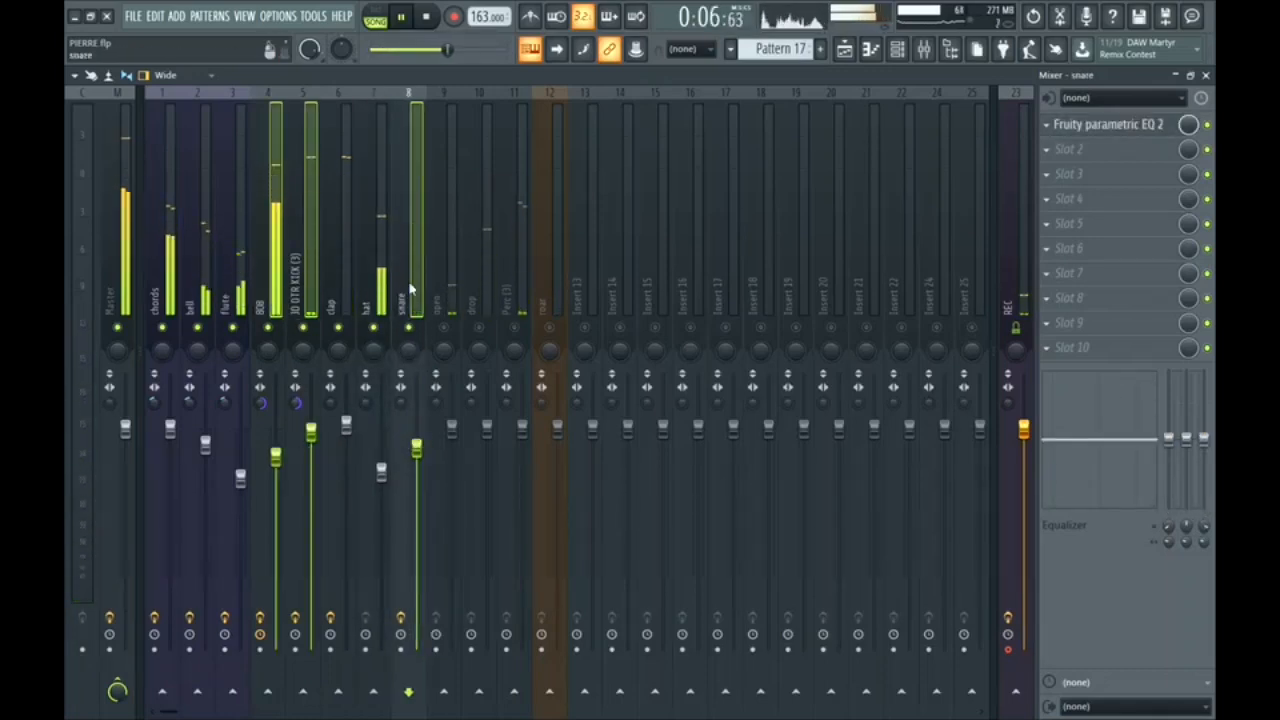
pyautogui.click(310, 285)
pyautogui.moveTo(311, 431); pyautogui.dragTo(311, 438)
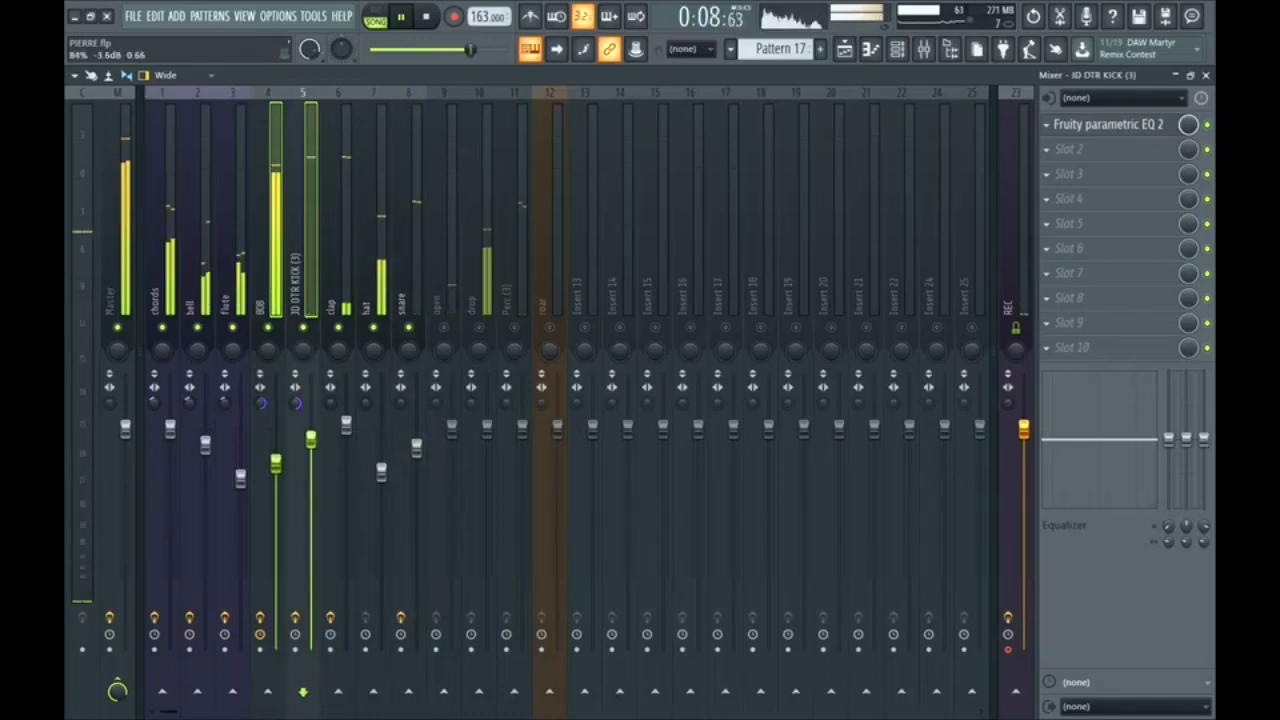
# - Unmute the open and Perc (3) tracks, panning open to the left and Perc (3) to the right
pyautogui.click(449, 294)
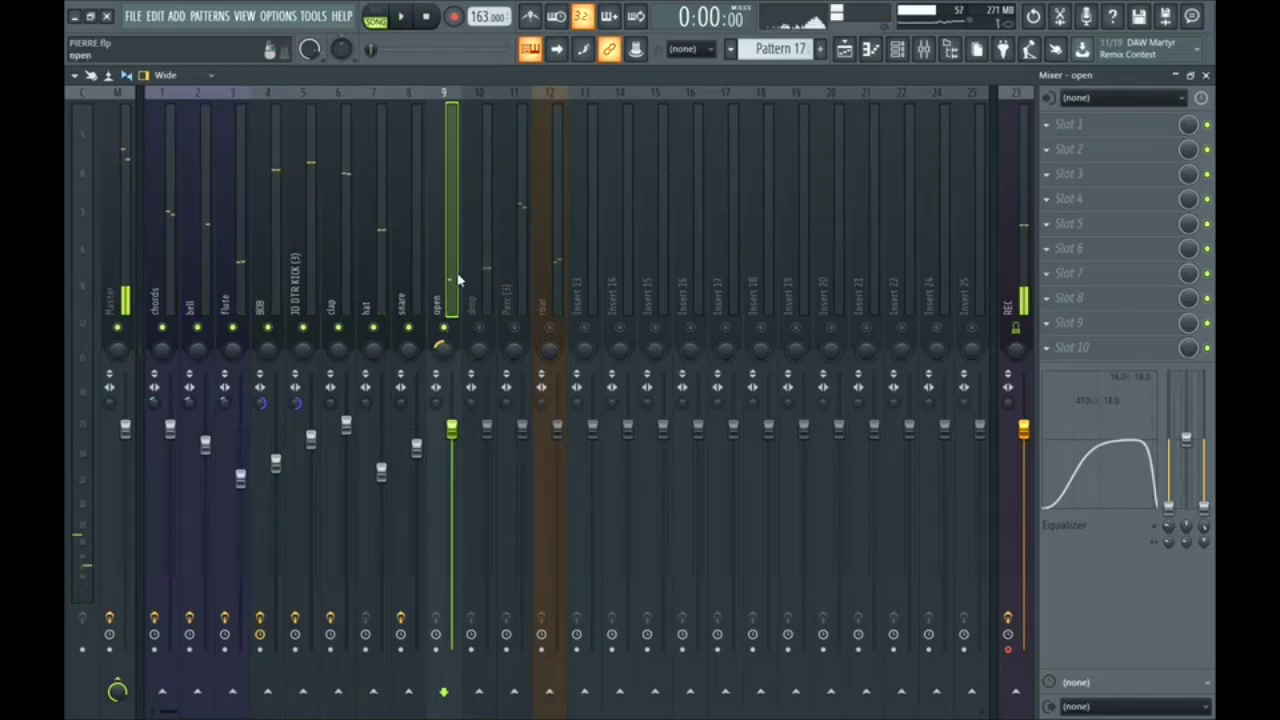
pyautogui.press('space')
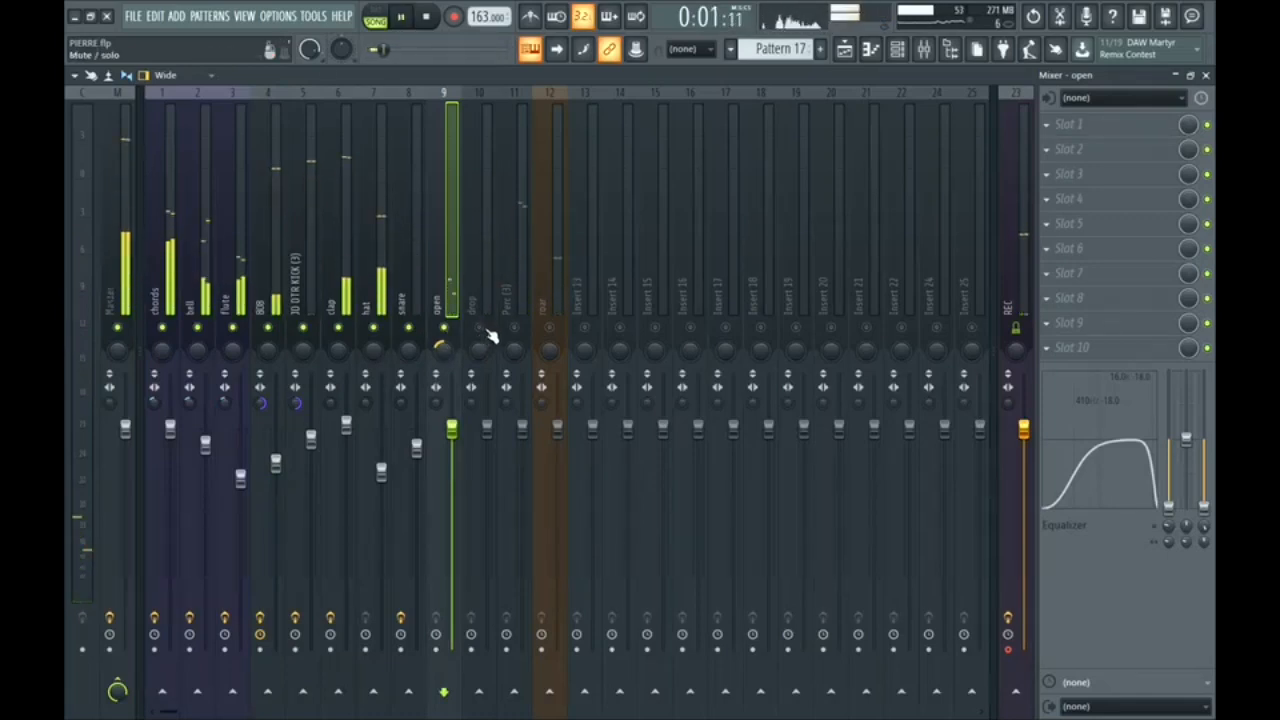
pyautogui.click(514, 318)
pyautogui.press('space')
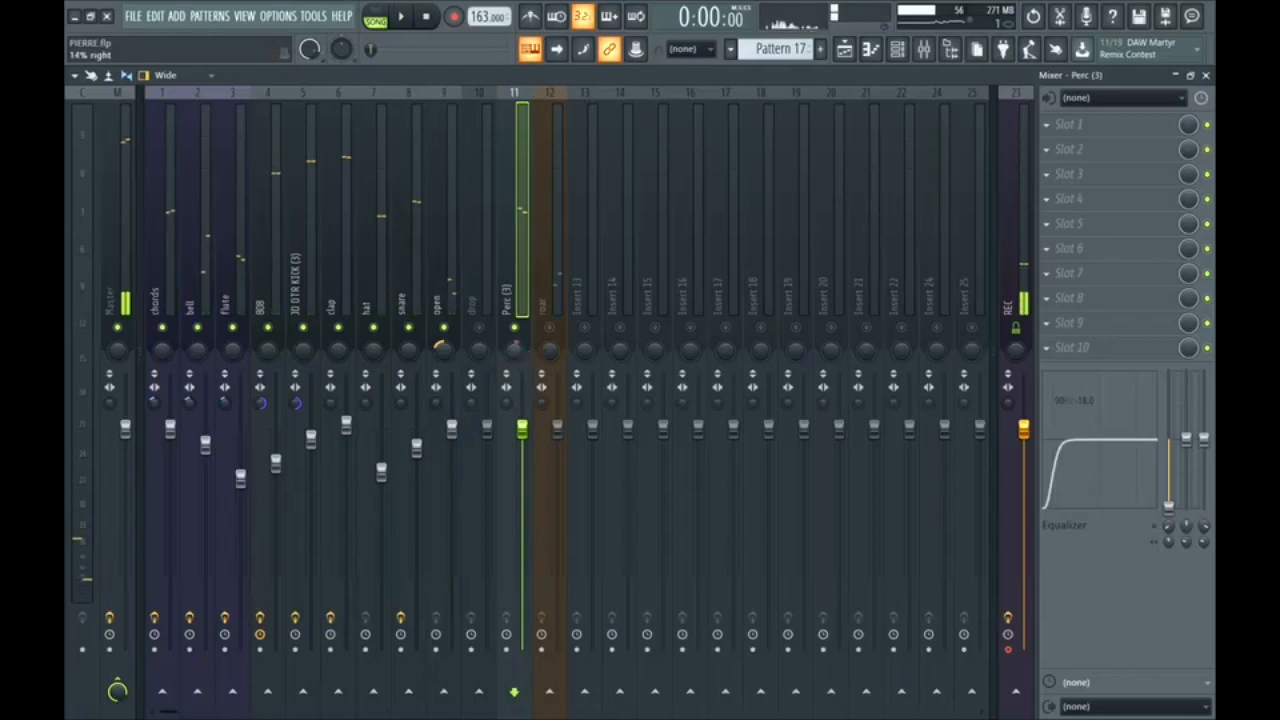
# - Reduce the open track's left pan and lower its level during playback, and unmute the drop track and raise it slightly
pyautogui.press('space')
pyautogui.click(444, 350)
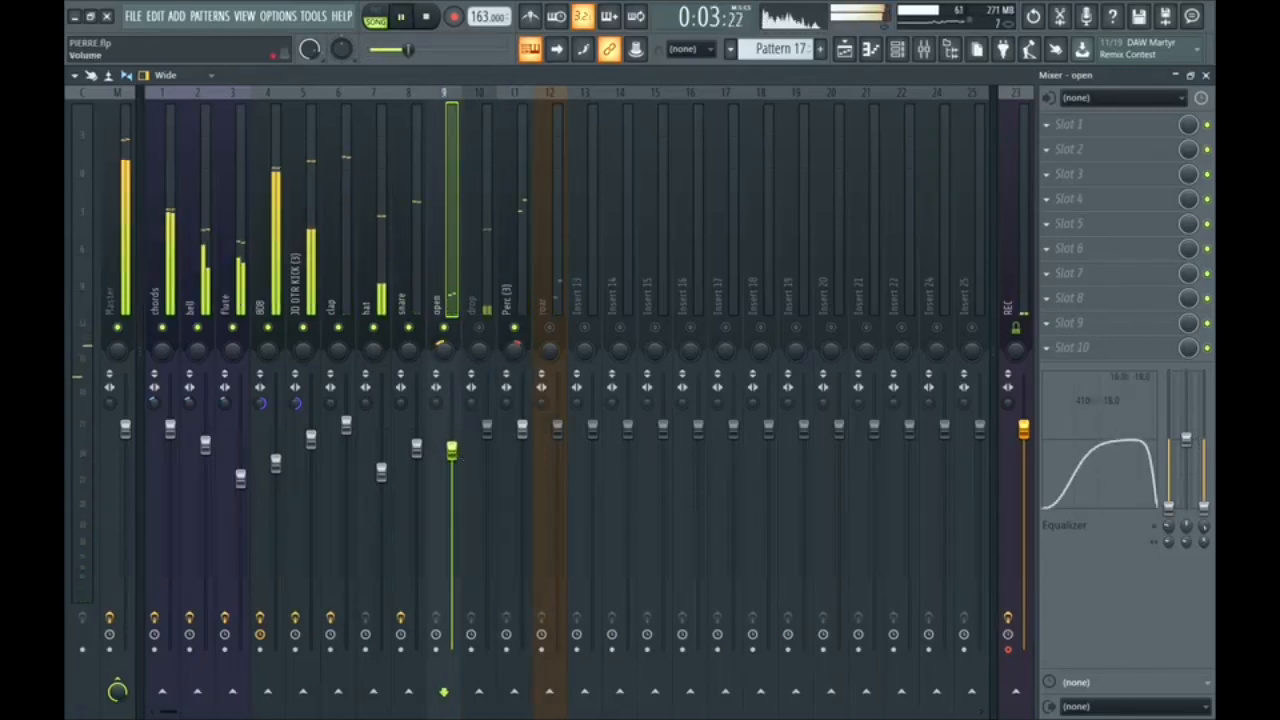
pyautogui.click(487, 428)
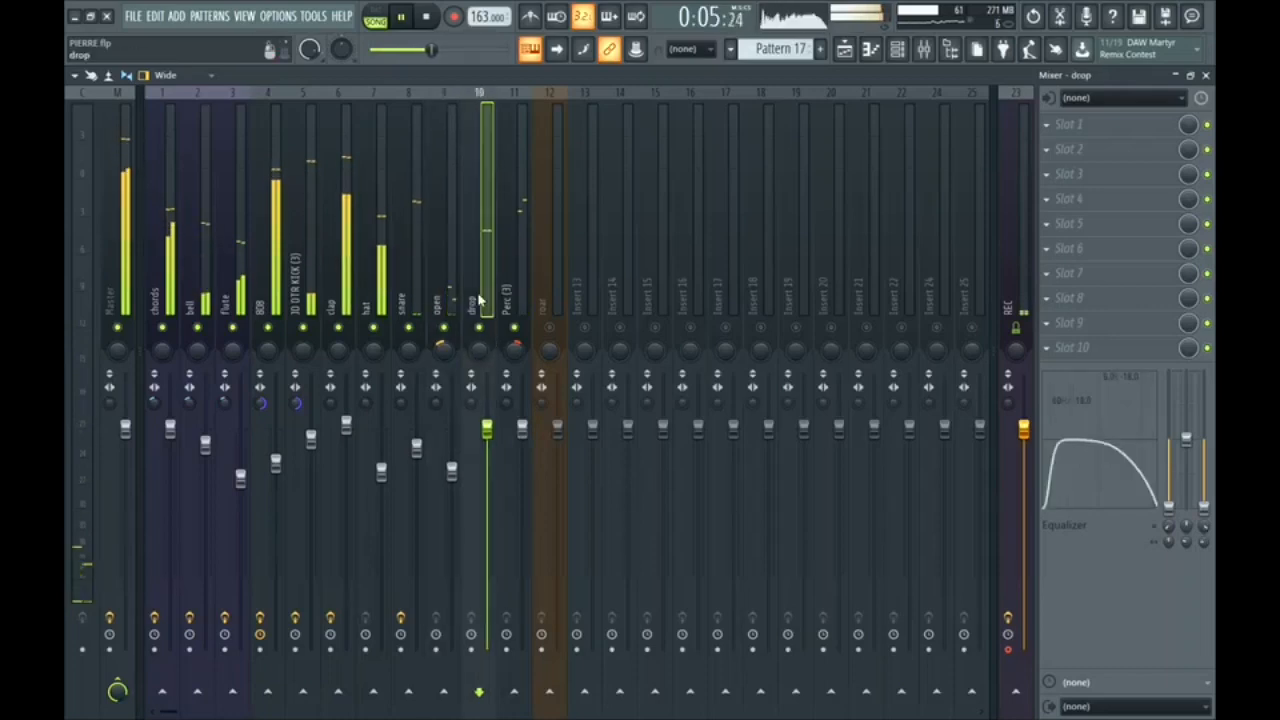
# - Raise the chords, bell and flute levels together, and reset the master's stereo separation after trying a change
pyautogui.click(113, 410)
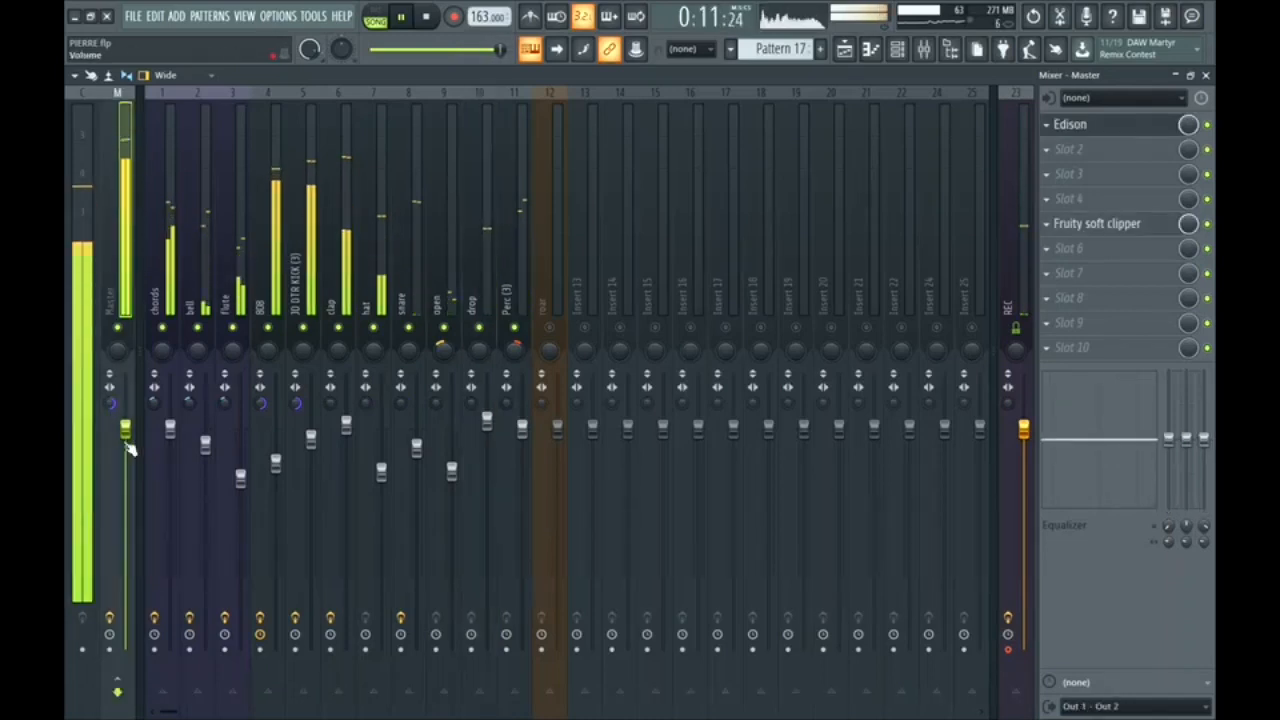
pyautogui.click(195, 290)
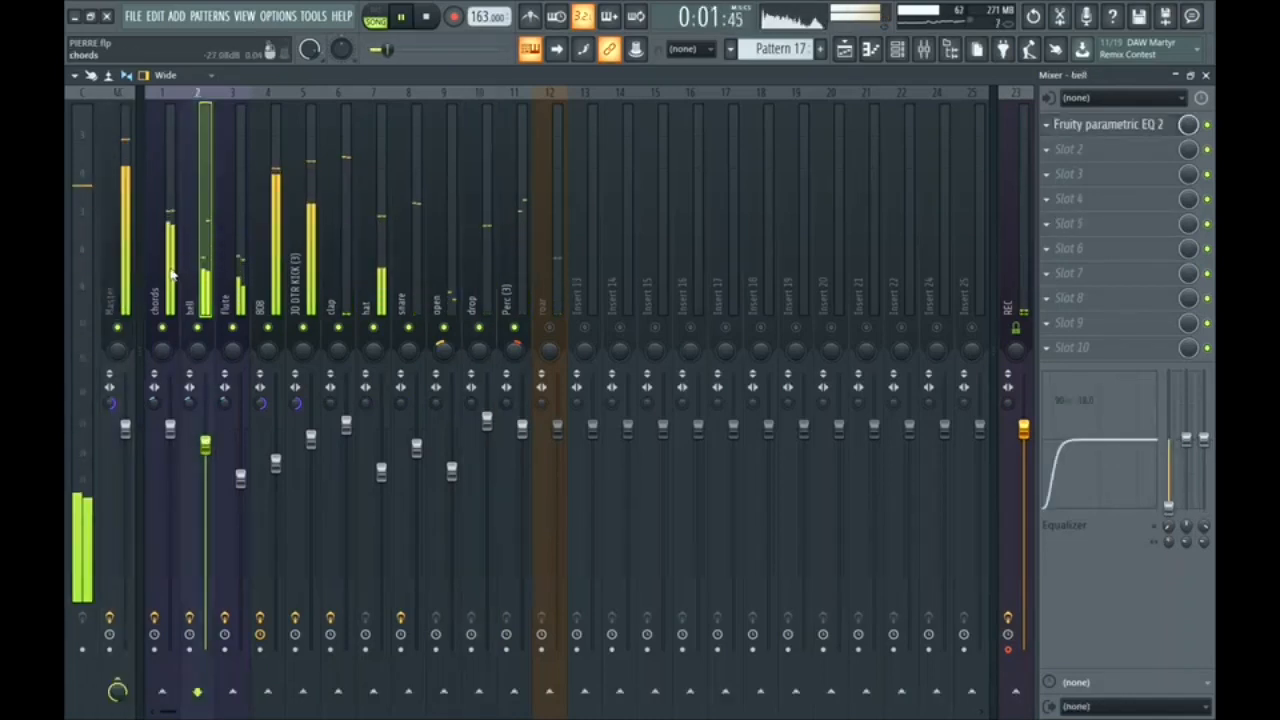
pyautogui.keyDown('ctrl'); pyautogui.click(165, 290); pyautogui.keyUp('ctrl')
pyautogui.keyDown('ctrl'); pyautogui.click(232, 280); pyautogui.keyUp('ctrl')
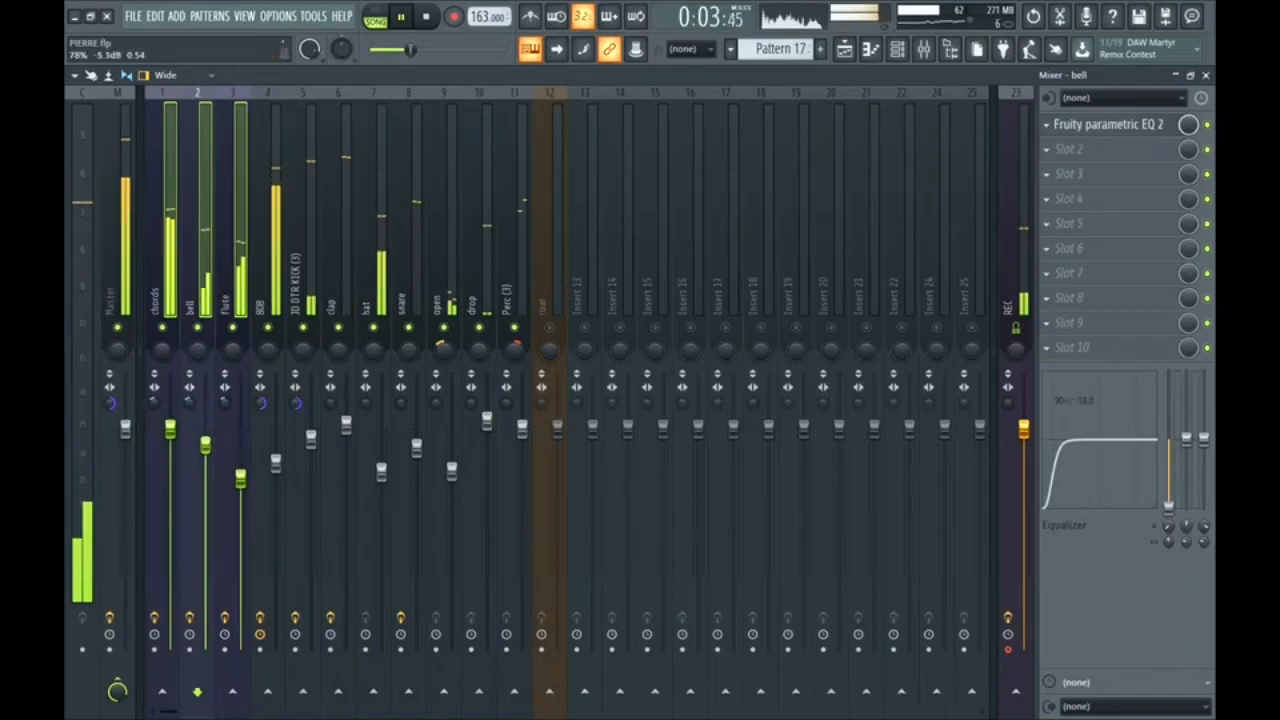
pyautogui.moveTo(240, 478); pyautogui.dragTo(240, 467)
pyautogui.rightClick(114, 406)
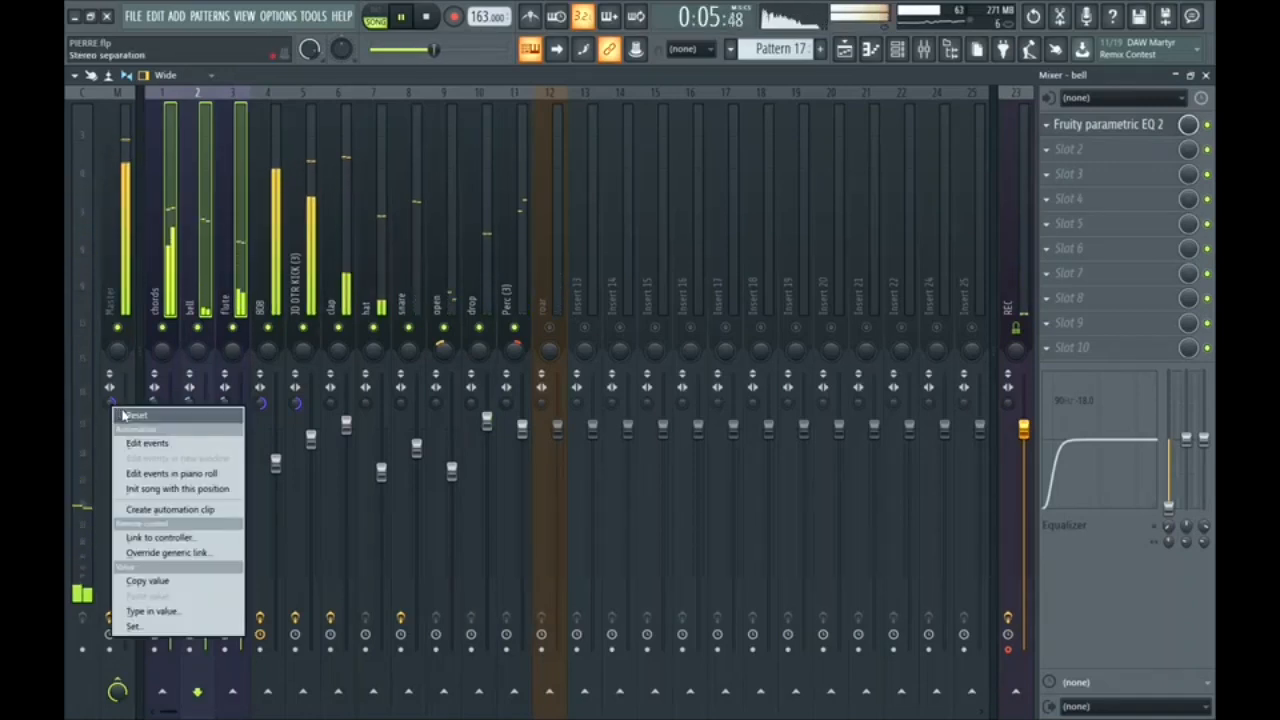
pyautogui.click(123, 416)
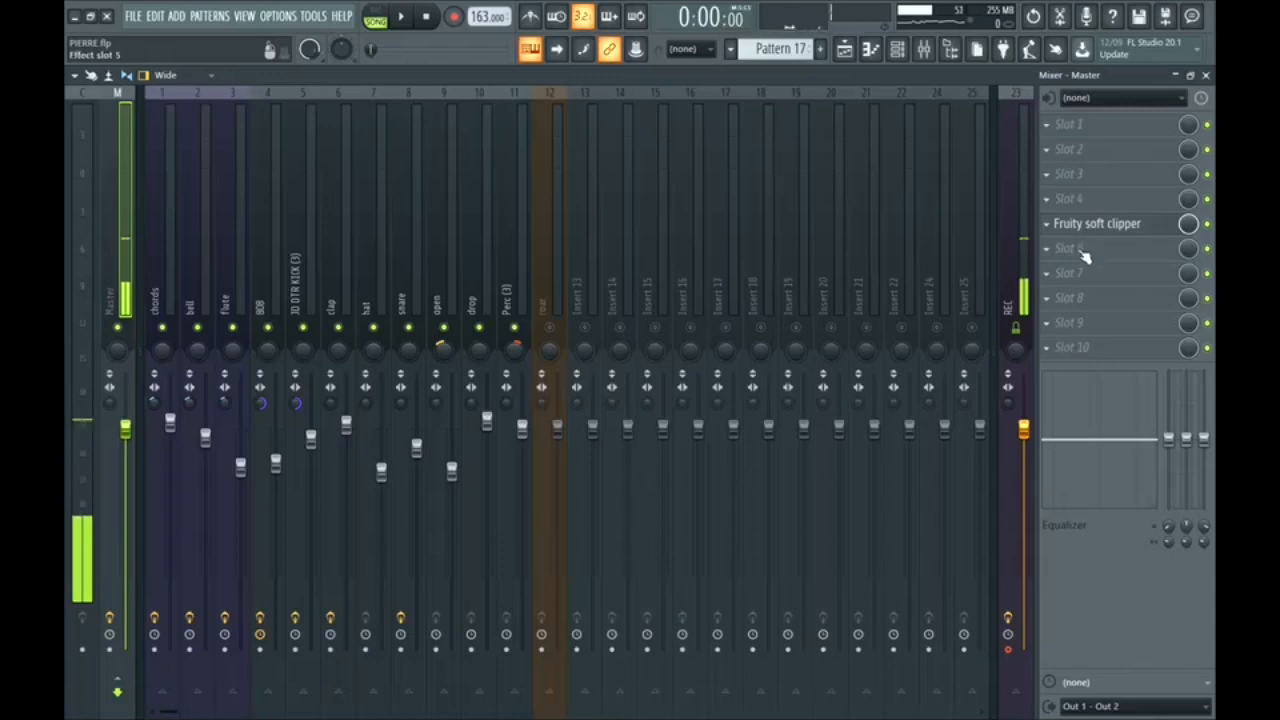
# - Arrange the playlist with a chords-only intro, a reduced bell, 808 and drum section from bar 9, and the full beat from bar 17
pyautogui.click(948, 51)
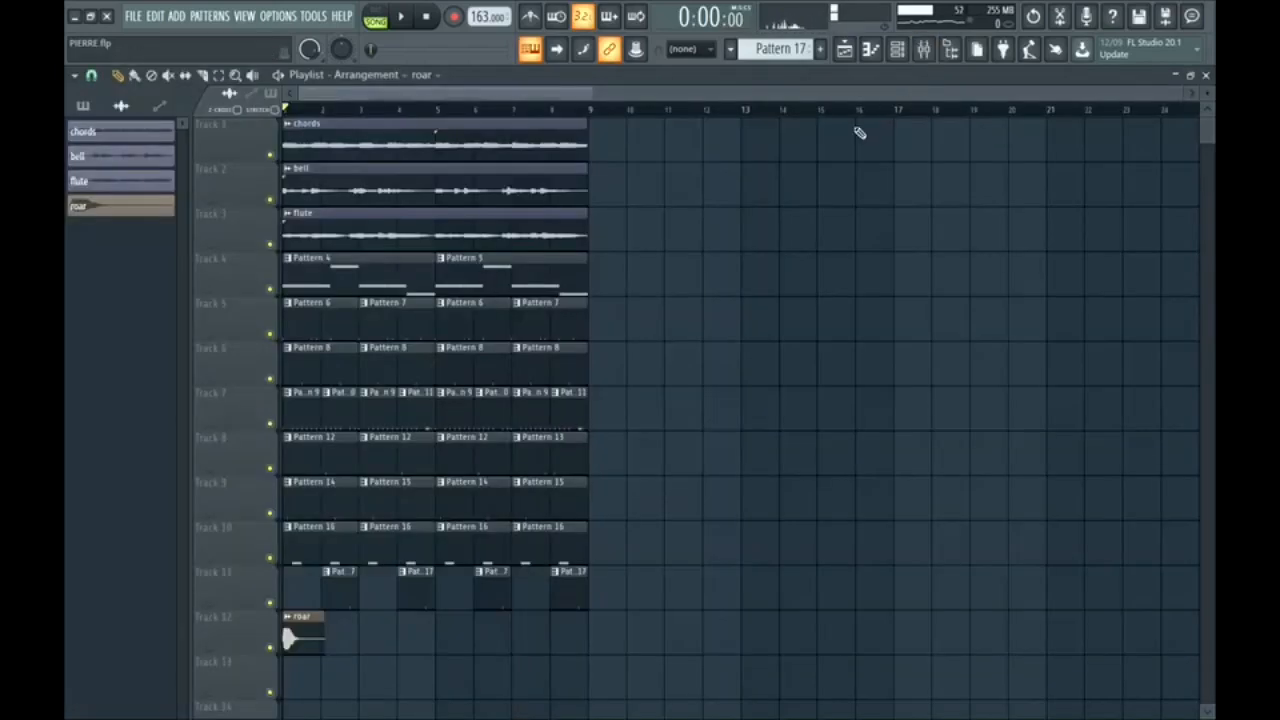
pyautogui.press('space')
pyautogui.press('space')
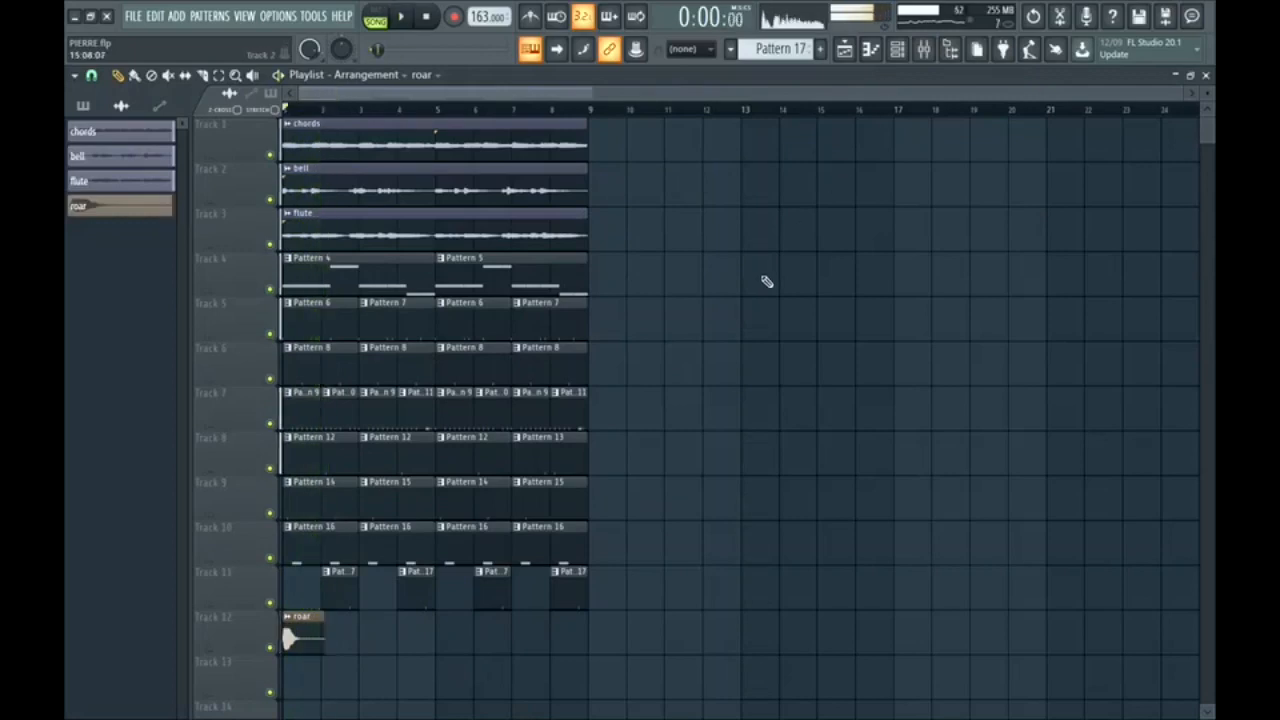
pyautogui.scroll(-3, 608, 497)
pyautogui.moveTo(578, 428); pyautogui.dragTo(230, 88)
pyautogui.moveTo(353, 146); pyautogui.dragTo(646, 172)
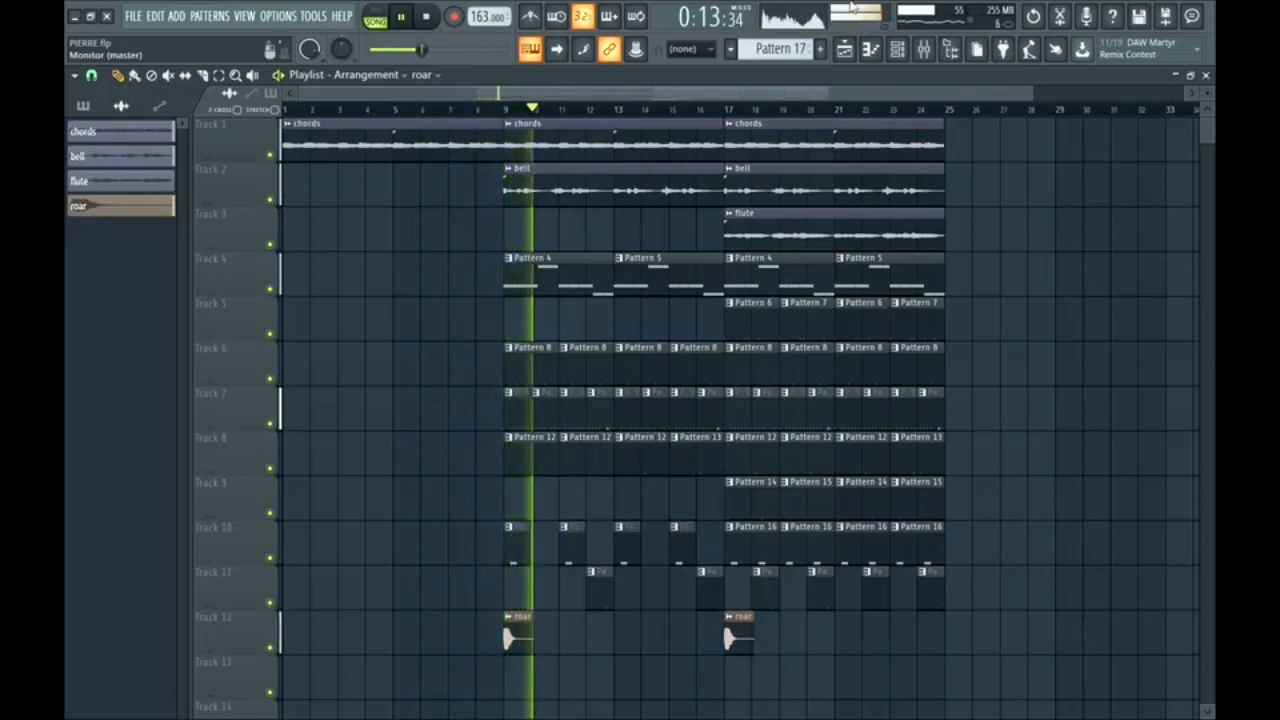
# - Lower the roar track's level in the mixer while the arrangement plays, return to the playlist and stop playback
pyautogui.press('F9')
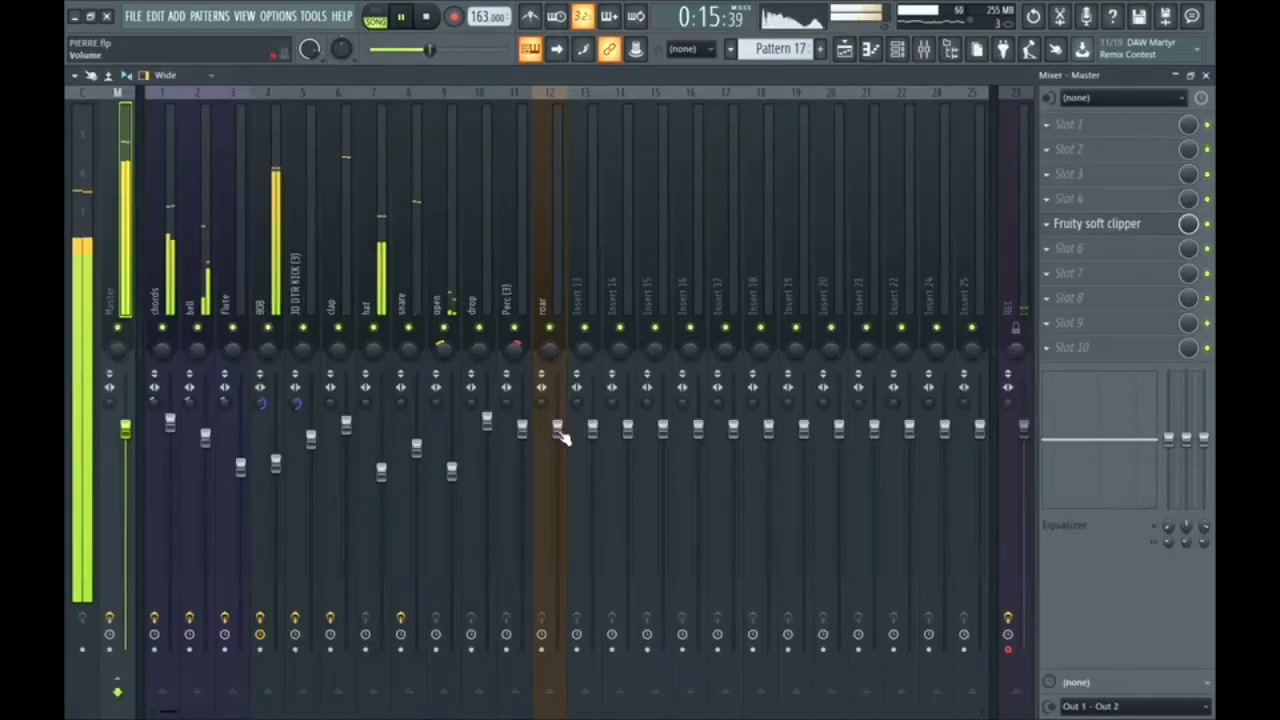
pyautogui.moveTo(557, 430); pyautogui.dragTo(557, 450)
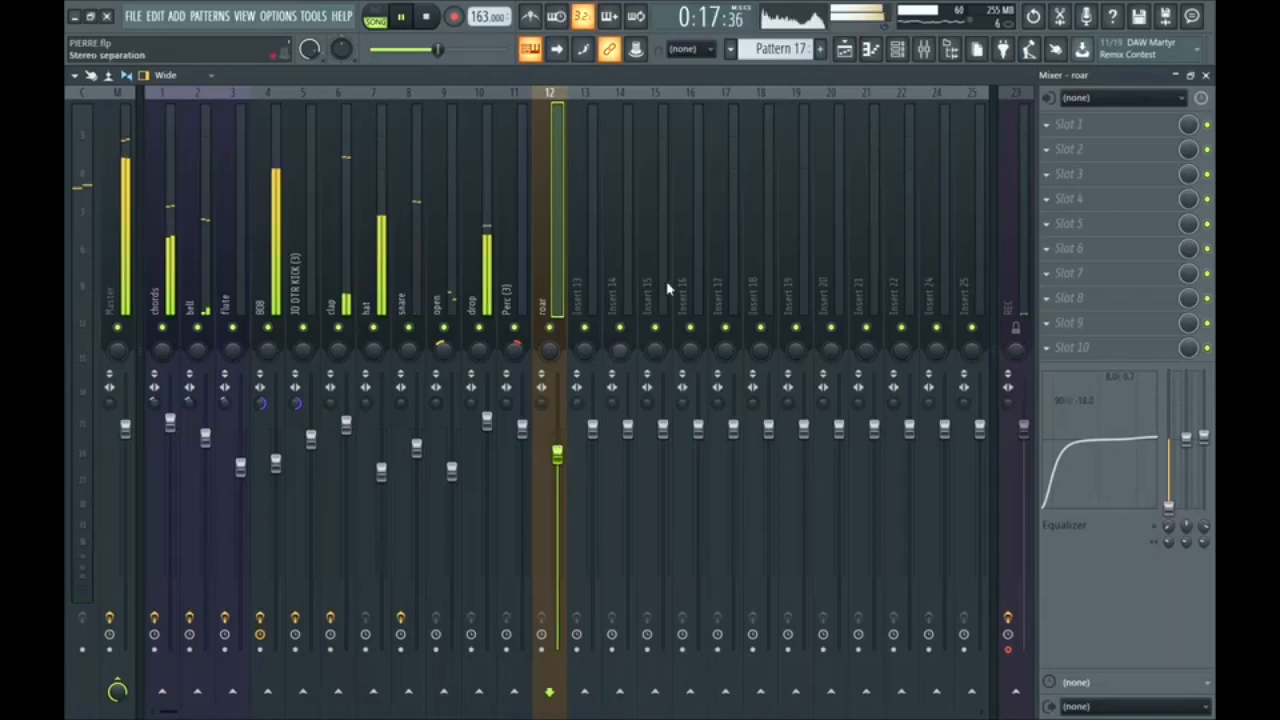
pyautogui.click(924, 49)
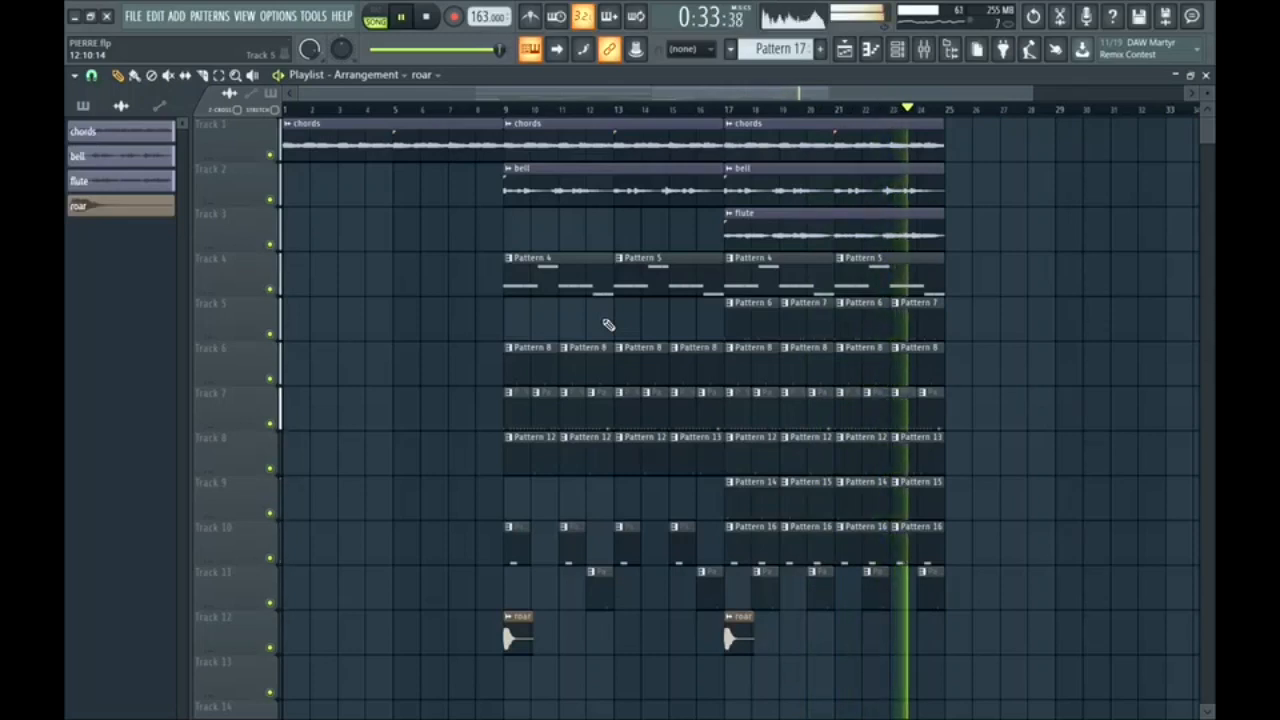
pyautogui.press('space')
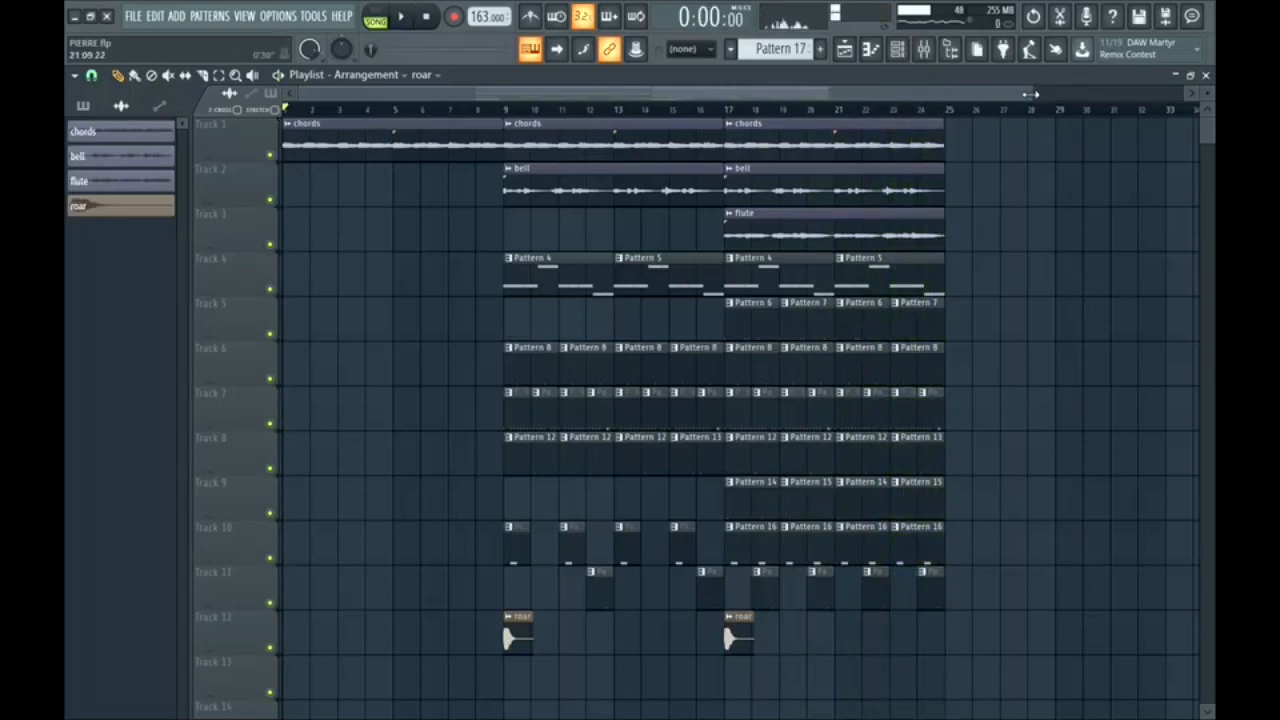
pyautogui.moveTo(1031, 94); pyautogui.dragTo(1182, 115)
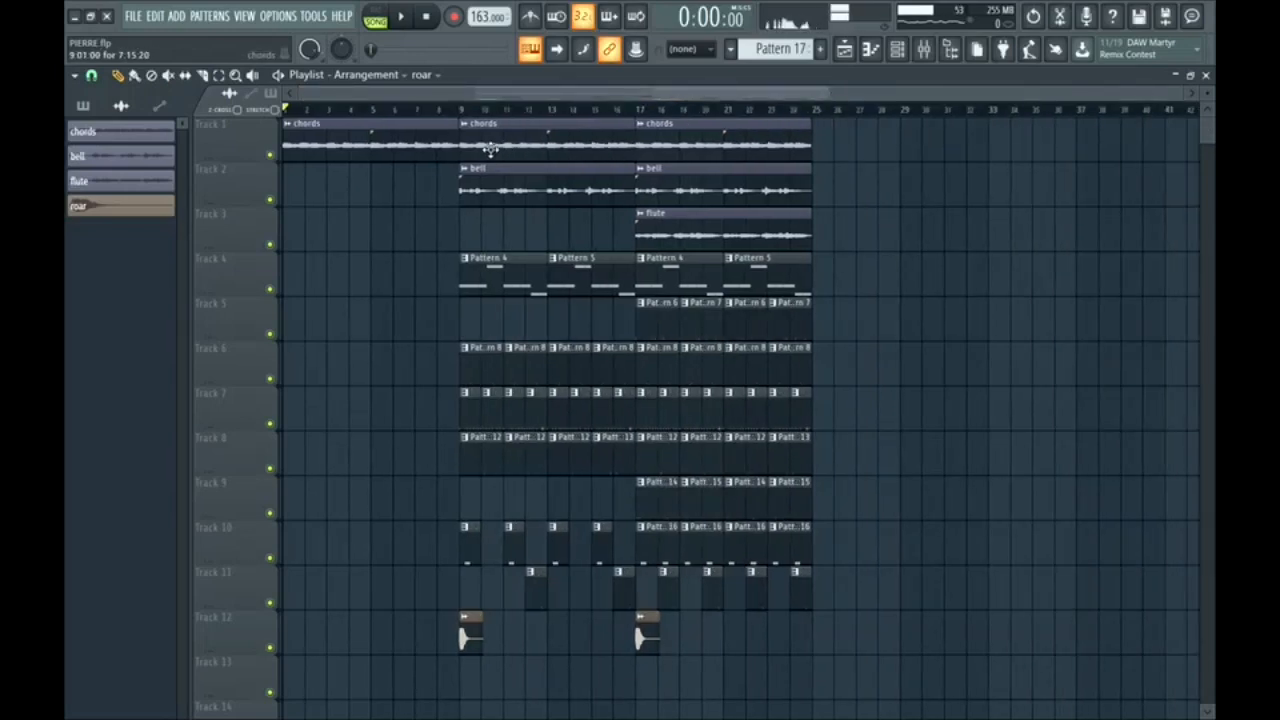
pyautogui.moveTo(395, 145); pyautogui.dragTo(679, 212)
pyautogui.click(481, 230)
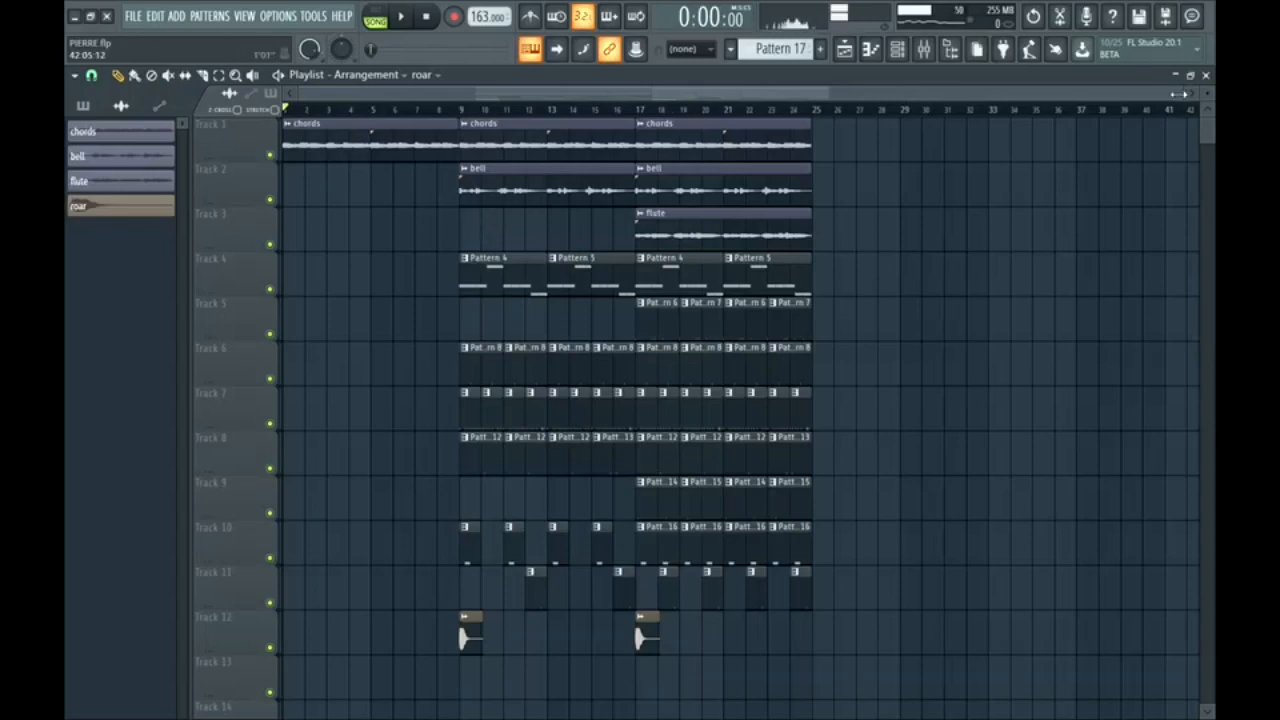
pyautogui.moveTo(1183, 97); pyautogui.dragTo(990, 131)
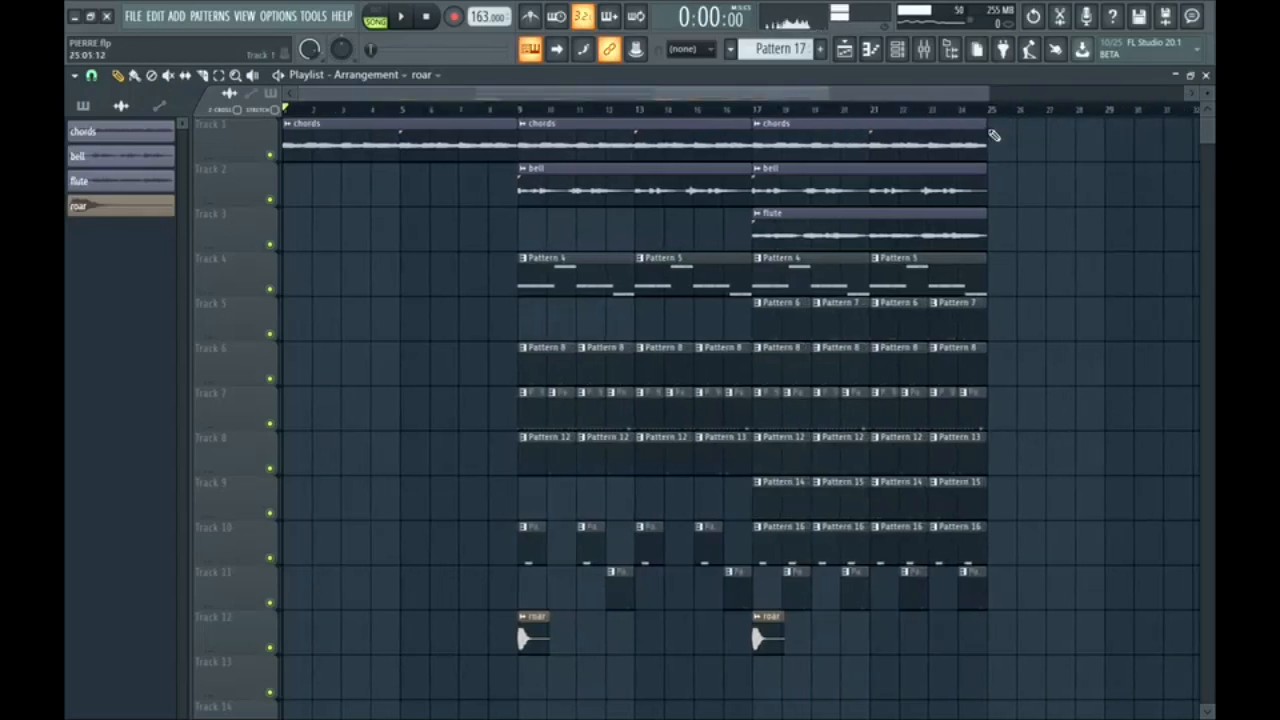